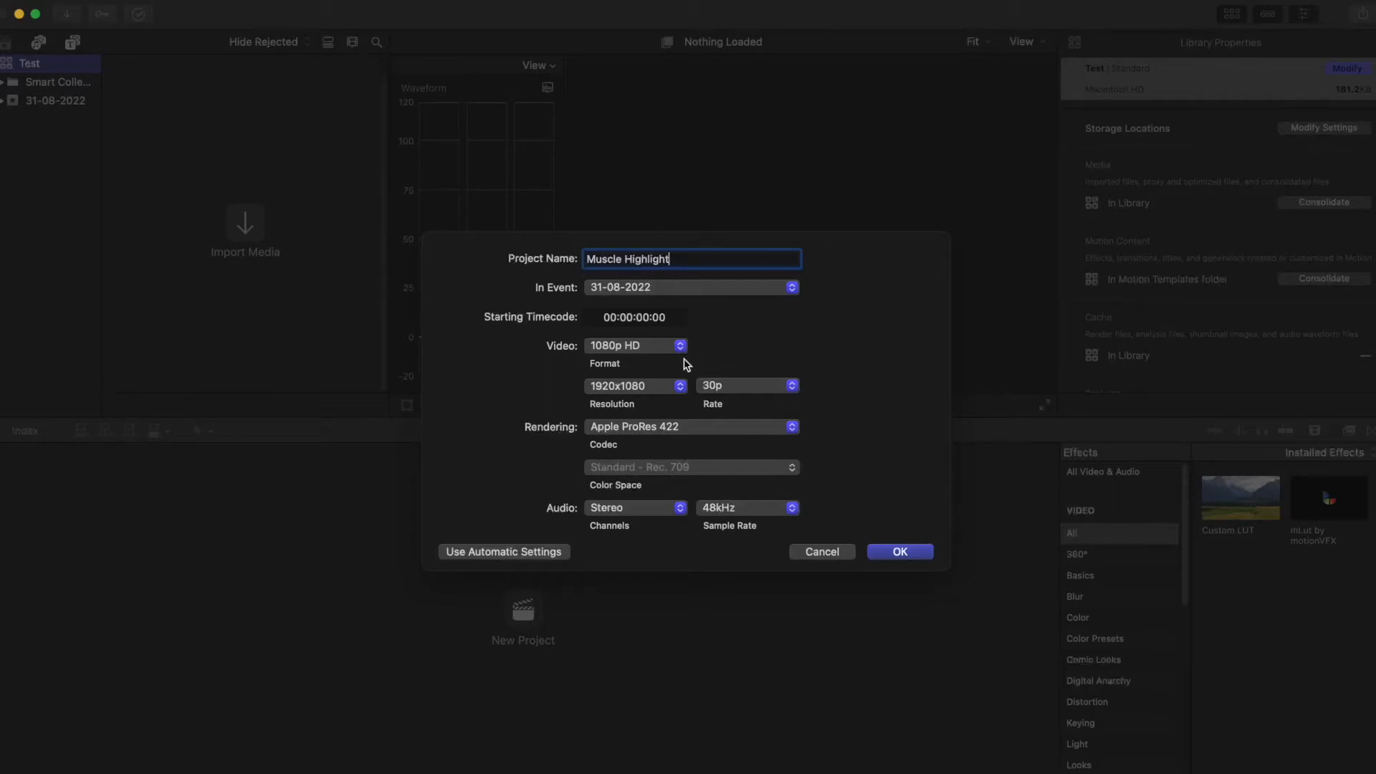
# Set the new project's video format to Vertical with a 720x1280 resolution
pyautogui.click(681, 346)
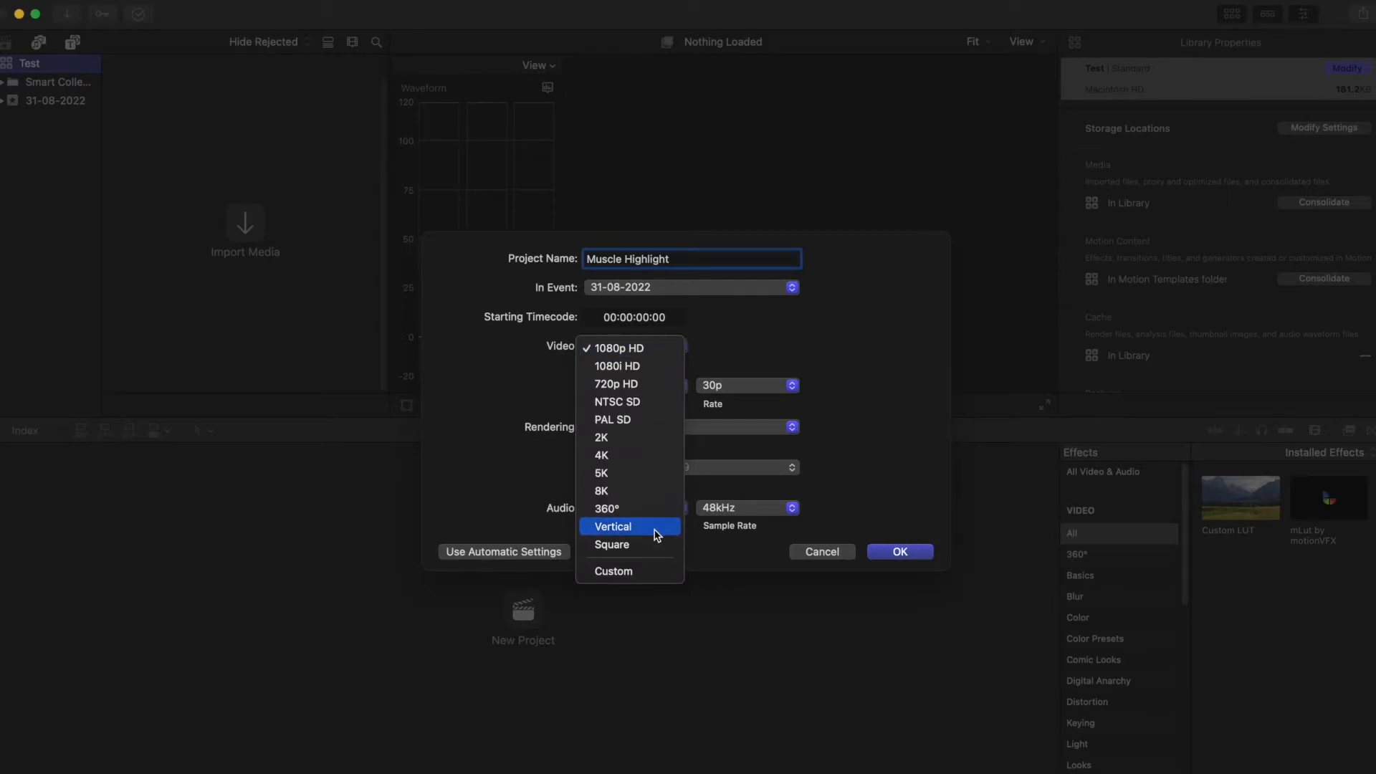
pyautogui.click(655, 525)
pyautogui.click(680, 386)
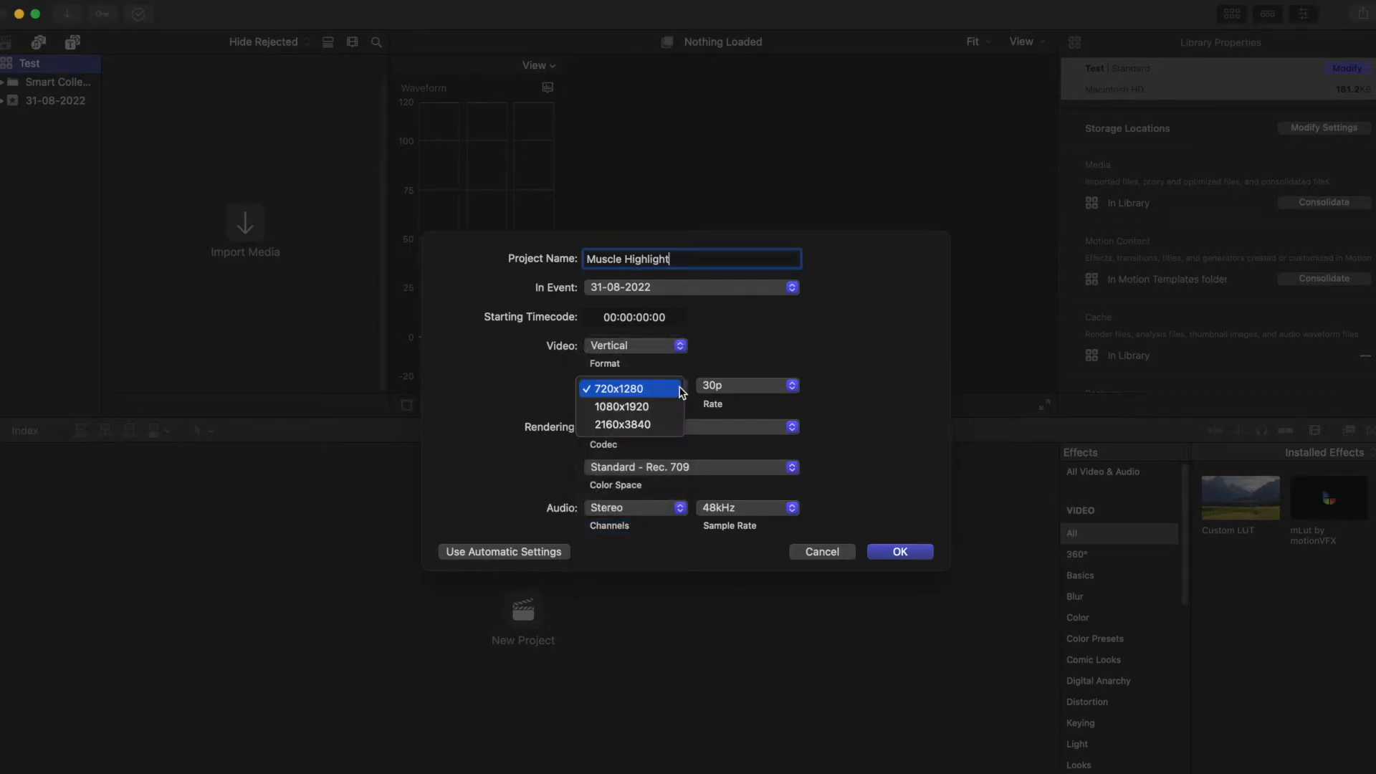
pyautogui.click(682, 388)
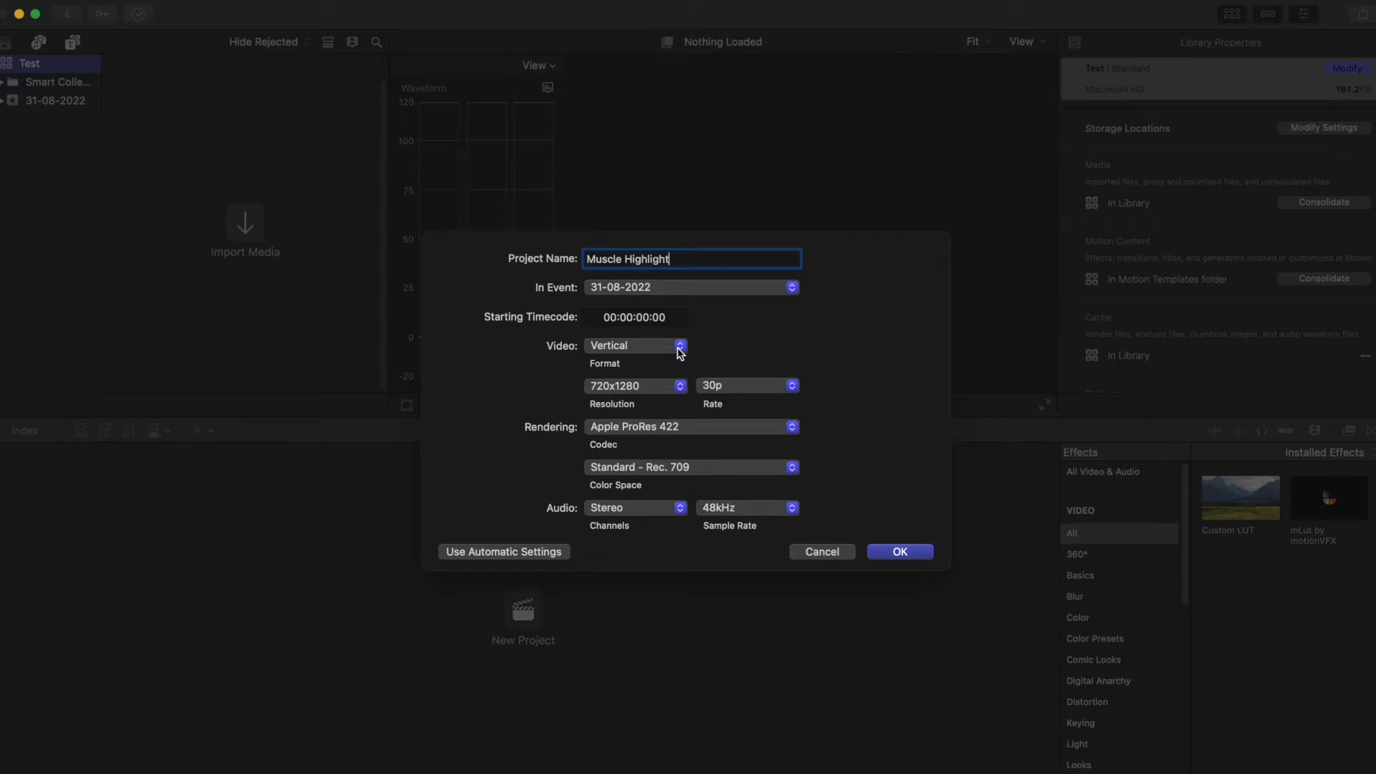
# Create the Muscle Highlight project with a Custom video format, 1080 x 1350 resolution and a 30p frame rate
pyautogui.click(680, 347)
pyautogui.click(667, 393)
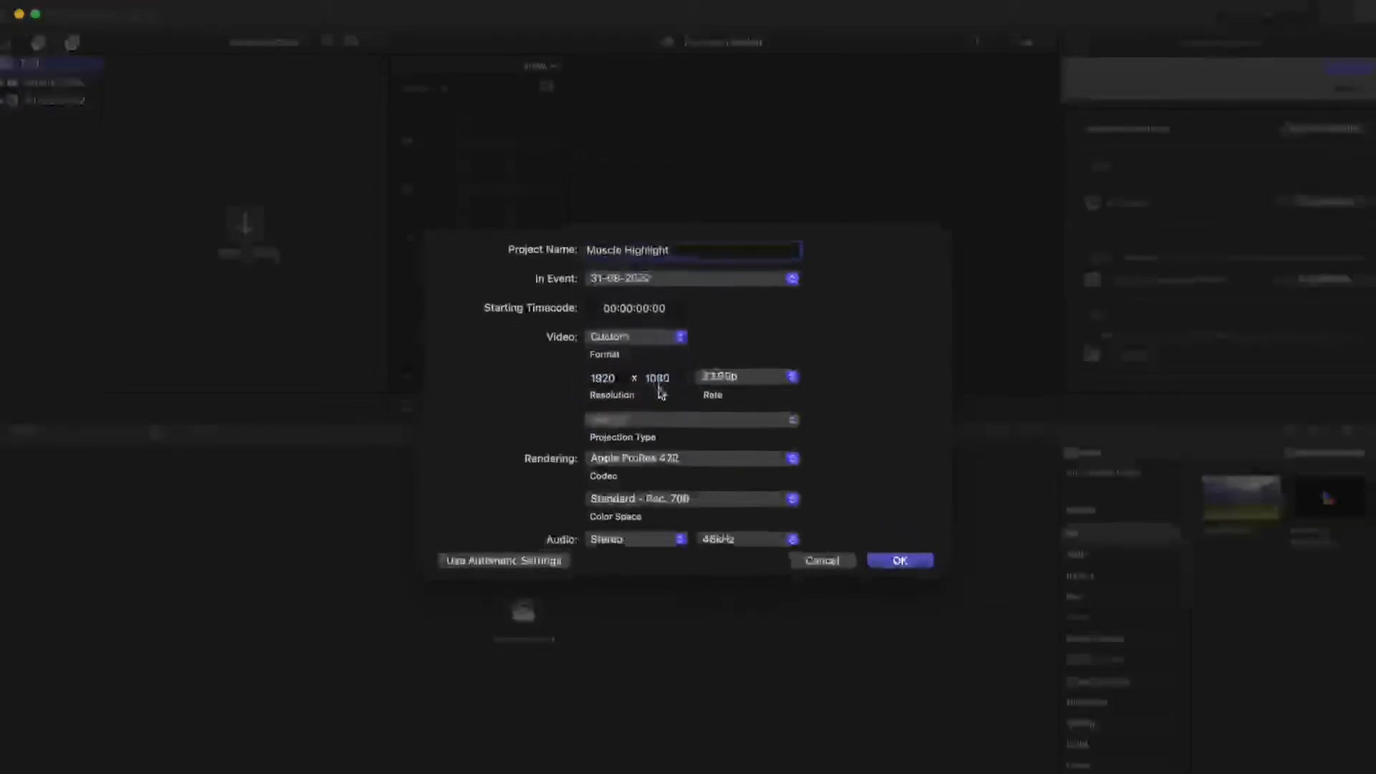
pyautogui.moveTo(620, 370); pyautogui.dragTo(560, 367)
pyautogui.write('1')
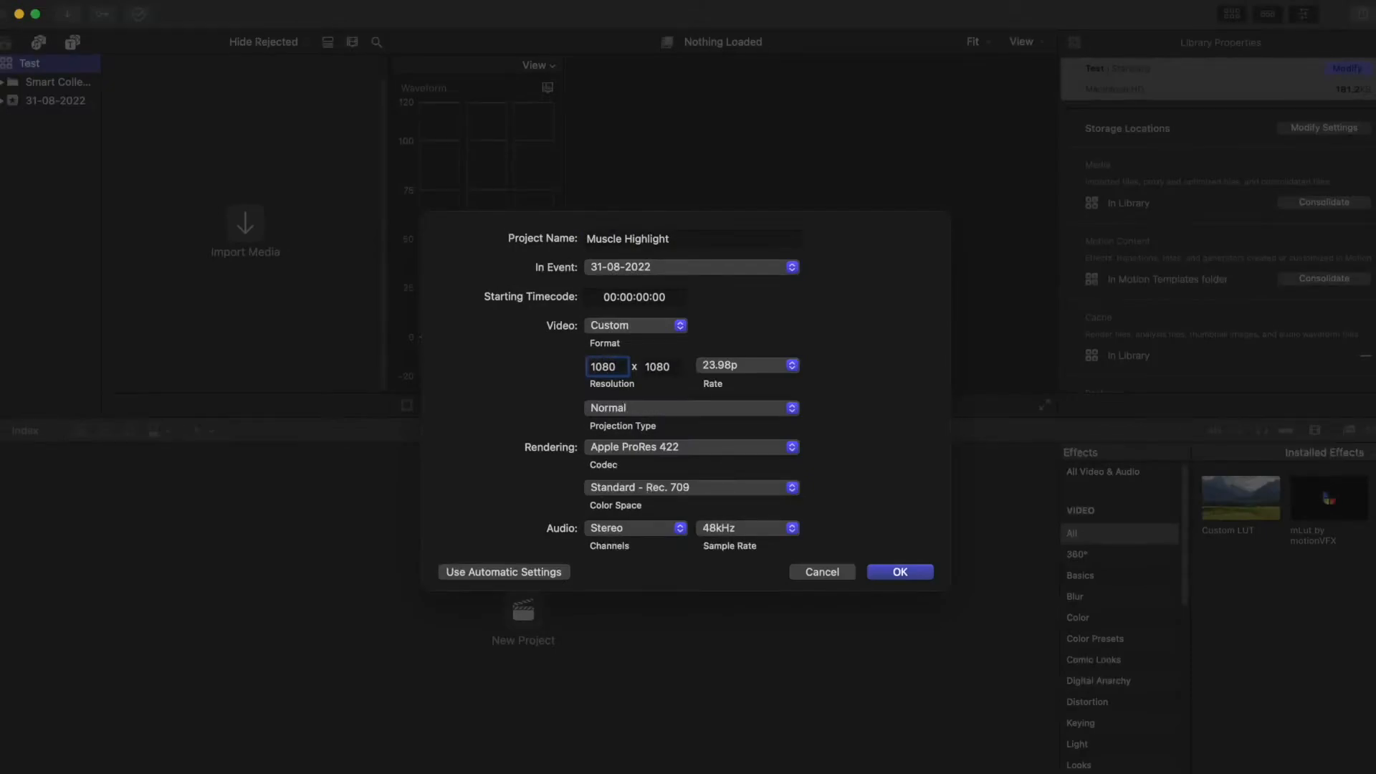
pyautogui.press('Tab')
pyautogui.write('1')
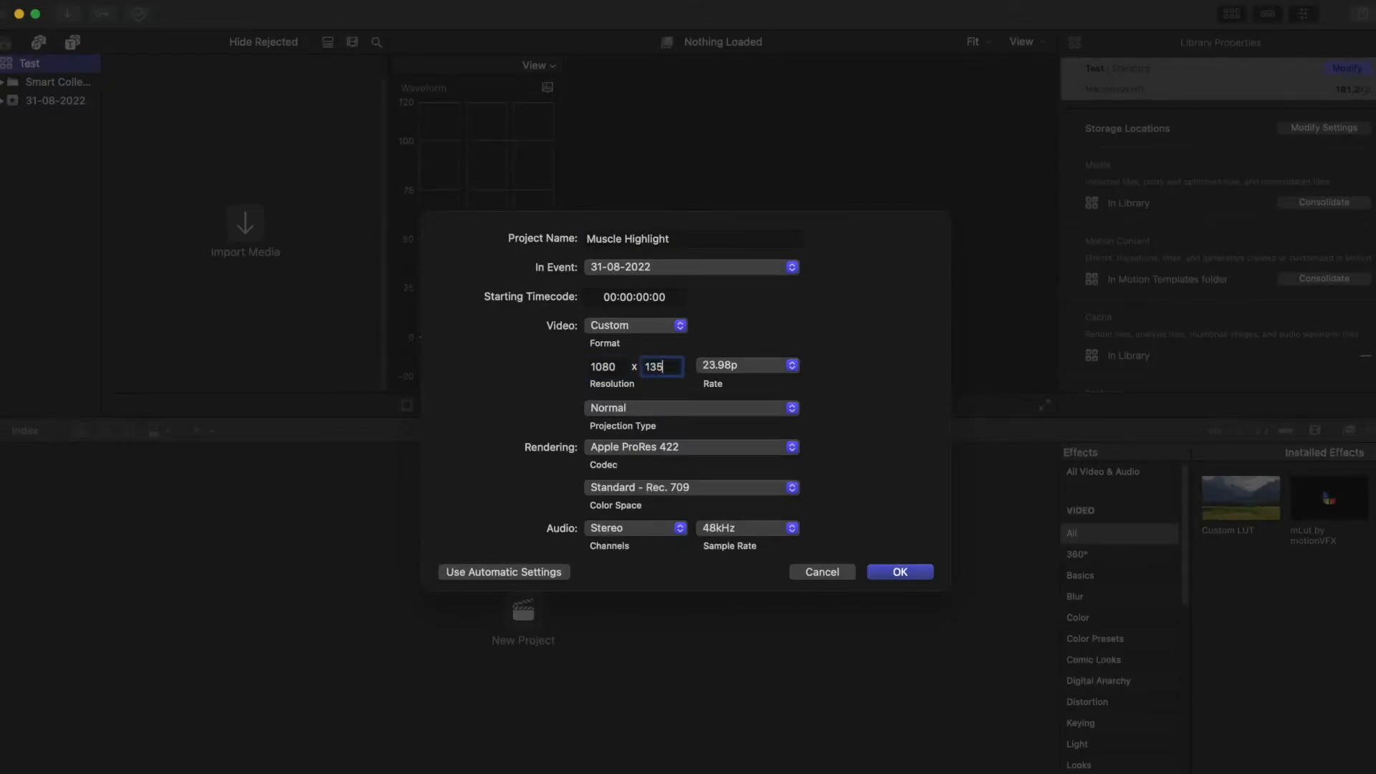
pyautogui.click(793, 366)
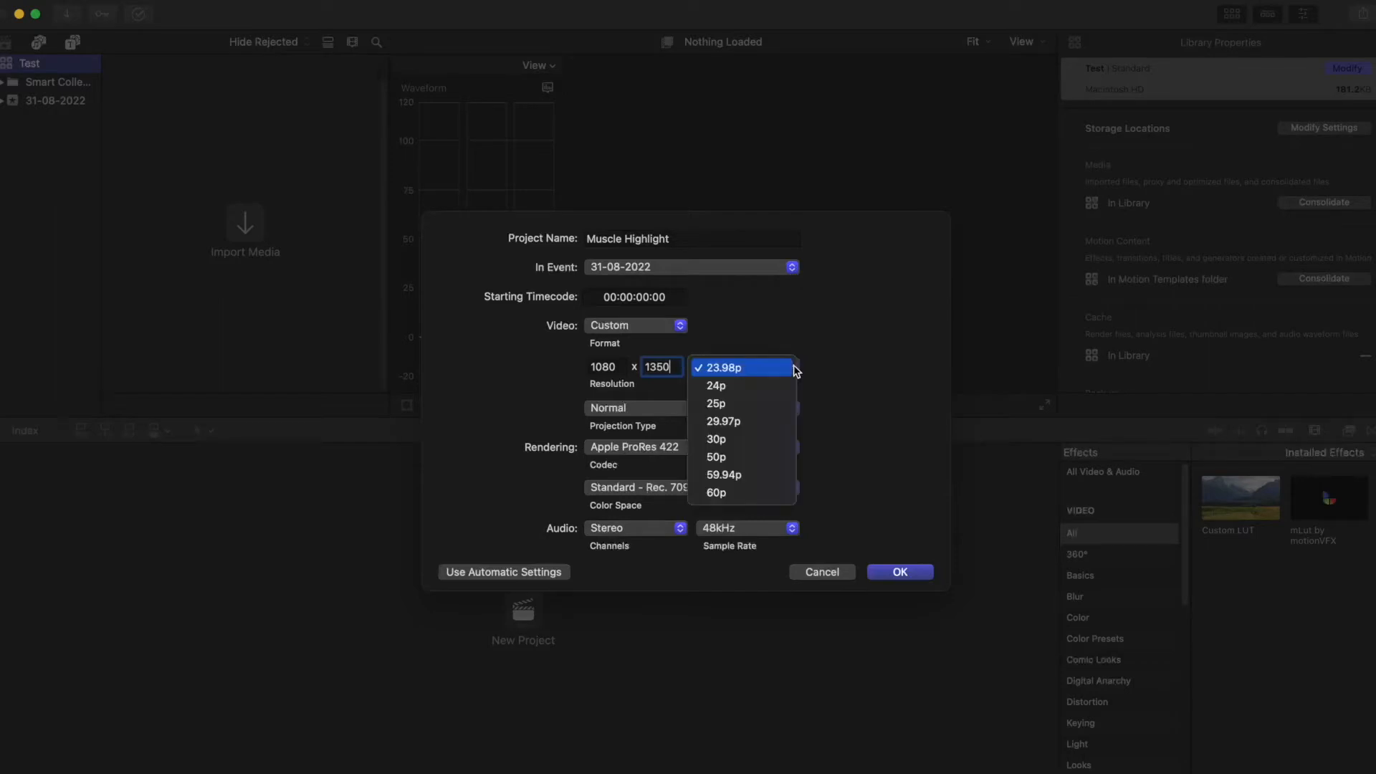
pyautogui.click(746, 436)
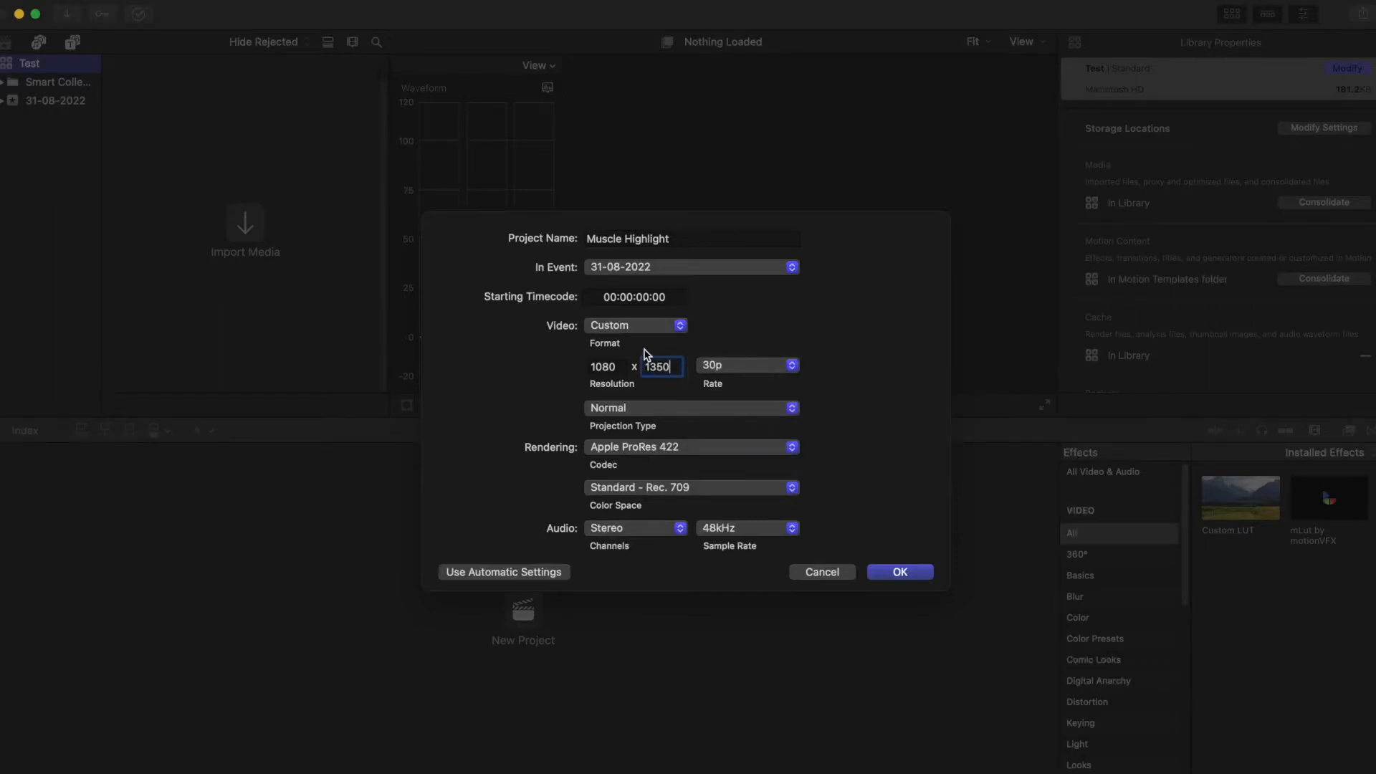
pyautogui.click(898, 578)
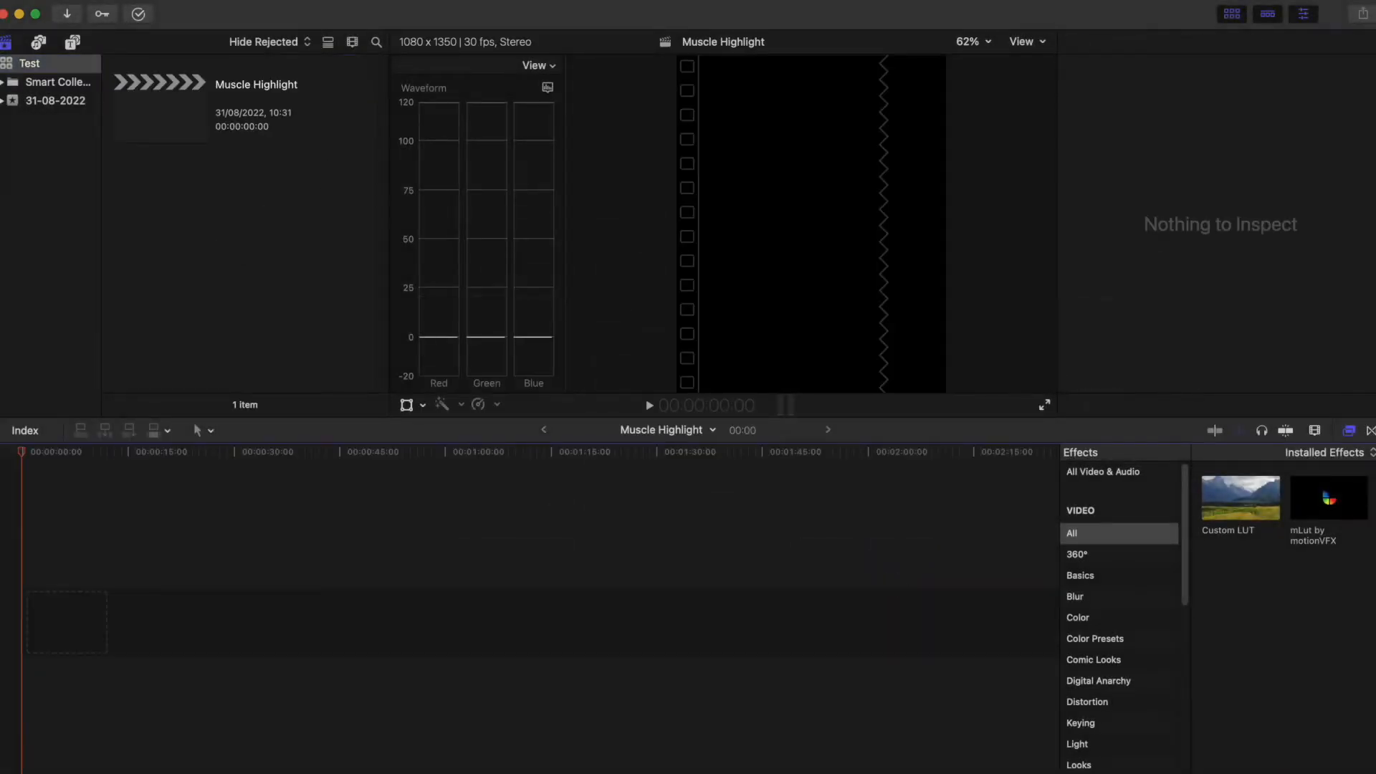
# Import 20220831_071324.mp4 into the 31-08-2022 event and place the clip at the start of the timeline
pyautogui.click(147, 1)
pyautogui.moveTo(327, 102)
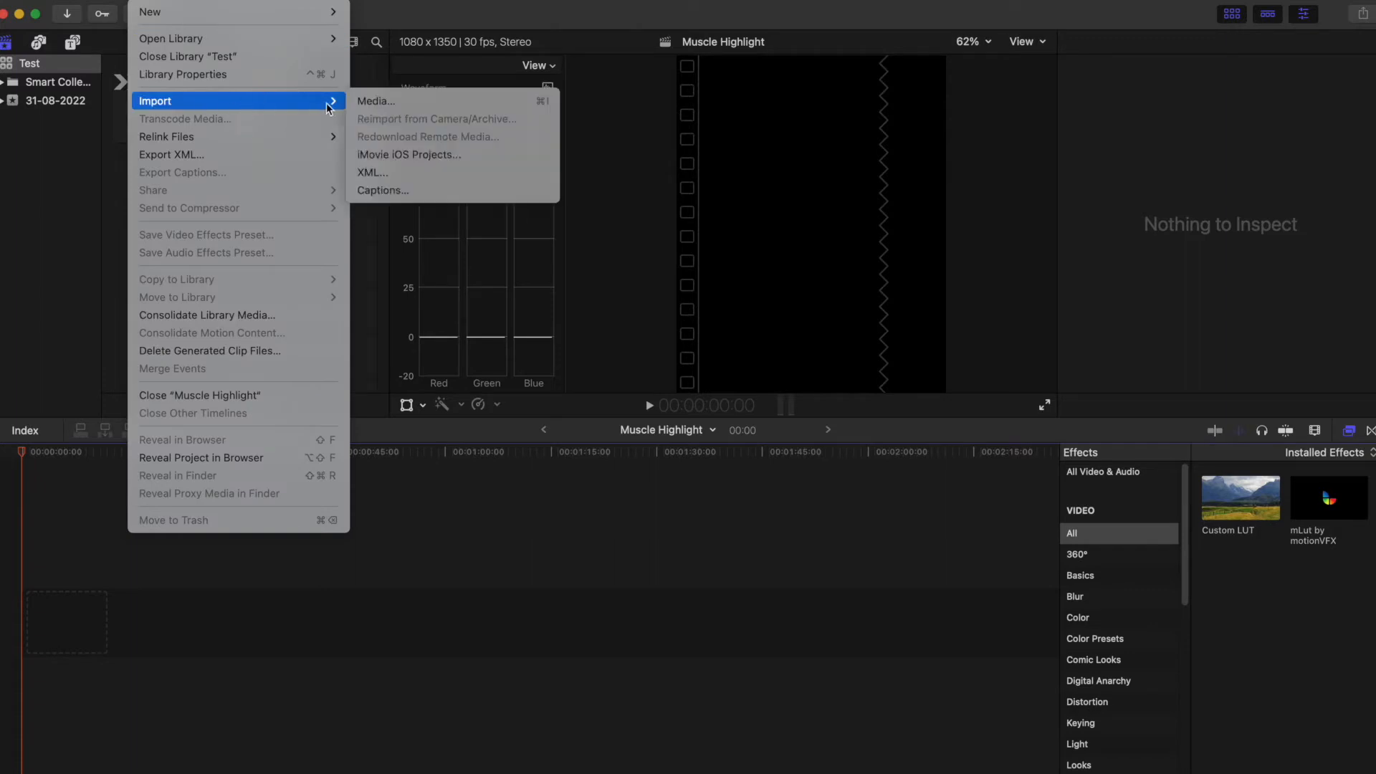
pyautogui.click(395, 102)
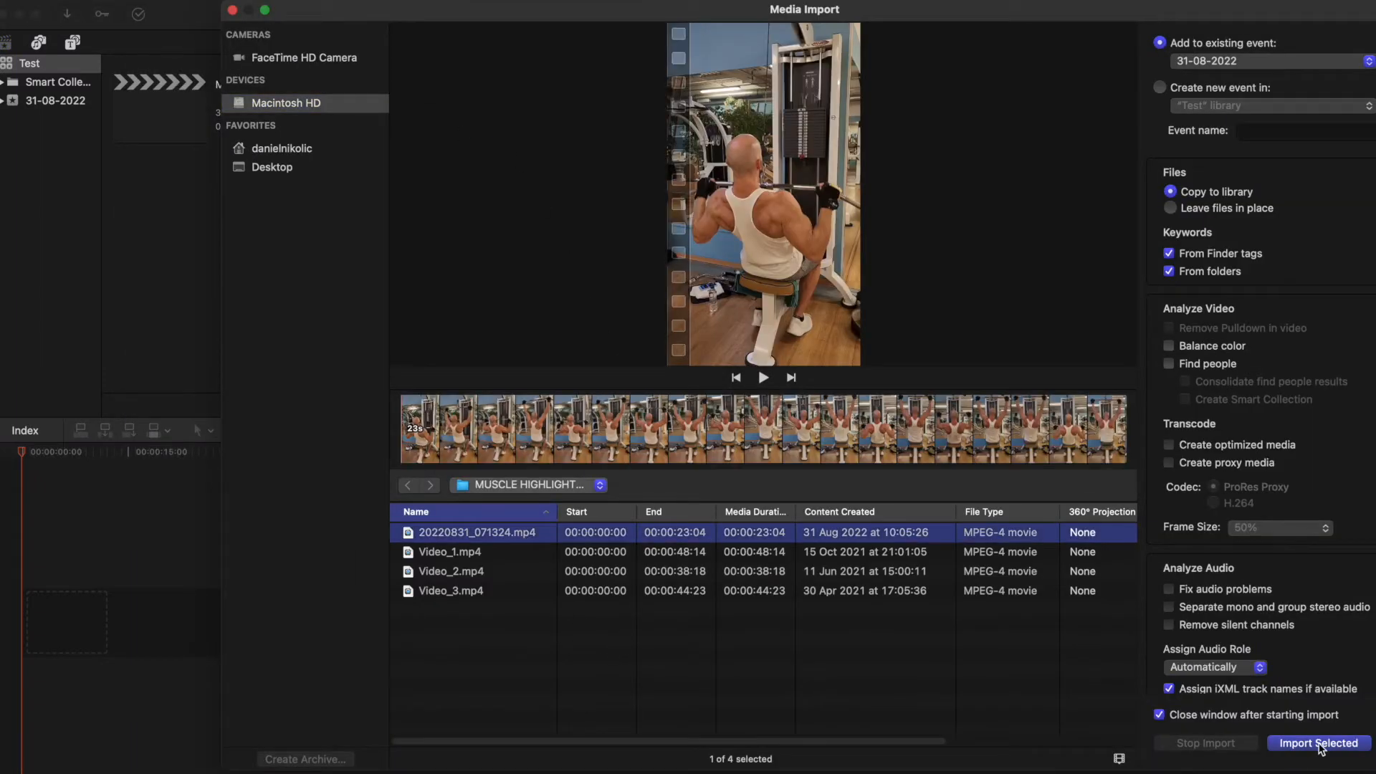
pyautogui.click(1320, 743)
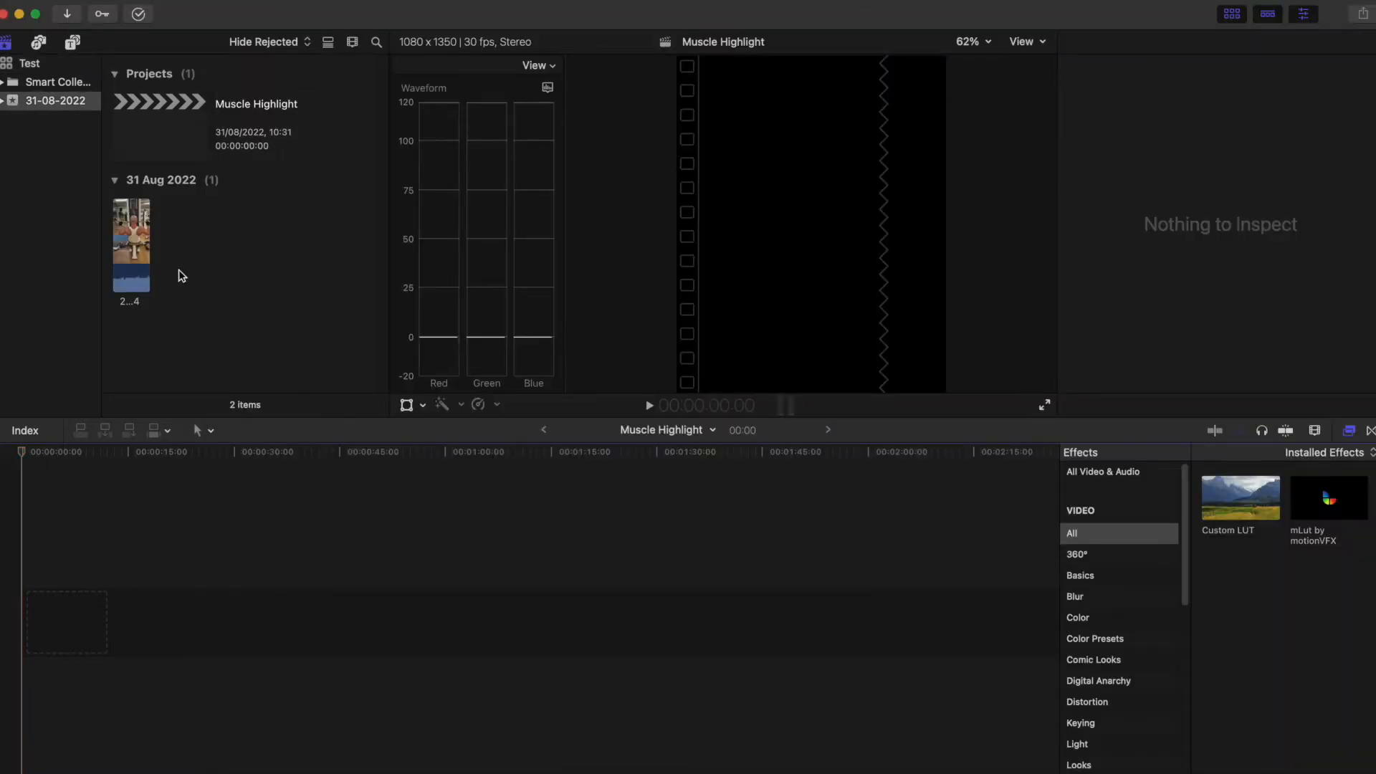
pyautogui.click(146, 241)
pyautogui.moveTo(139, 226); pyautogui.dragTo(66, 594)
# Scale the gym clip uniformly to 145% so it fills the frame
pyautogui.click(61, 547)
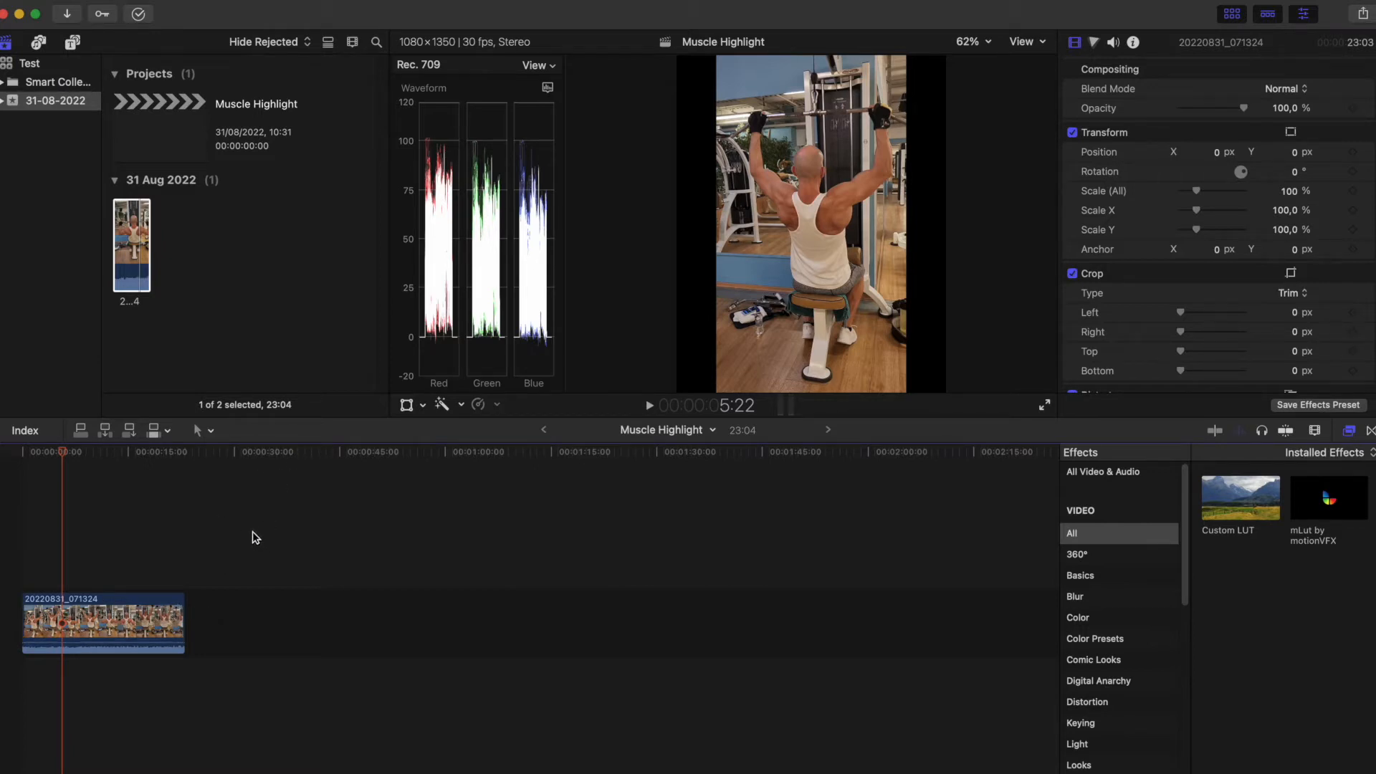
pyautogui.click(159, 621)
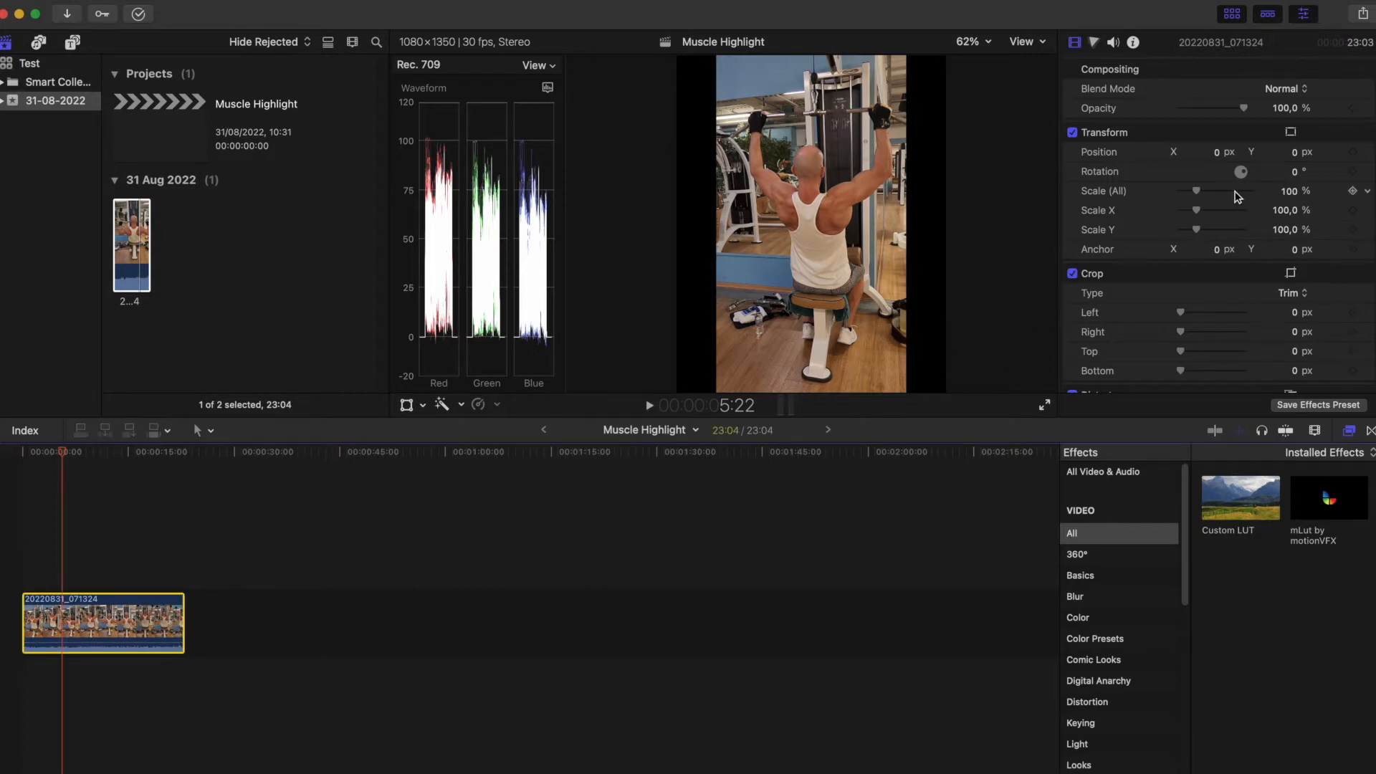
pyautogui.click(1289, 192)
pyautogui.write('145')
pyautogui.press('Return')
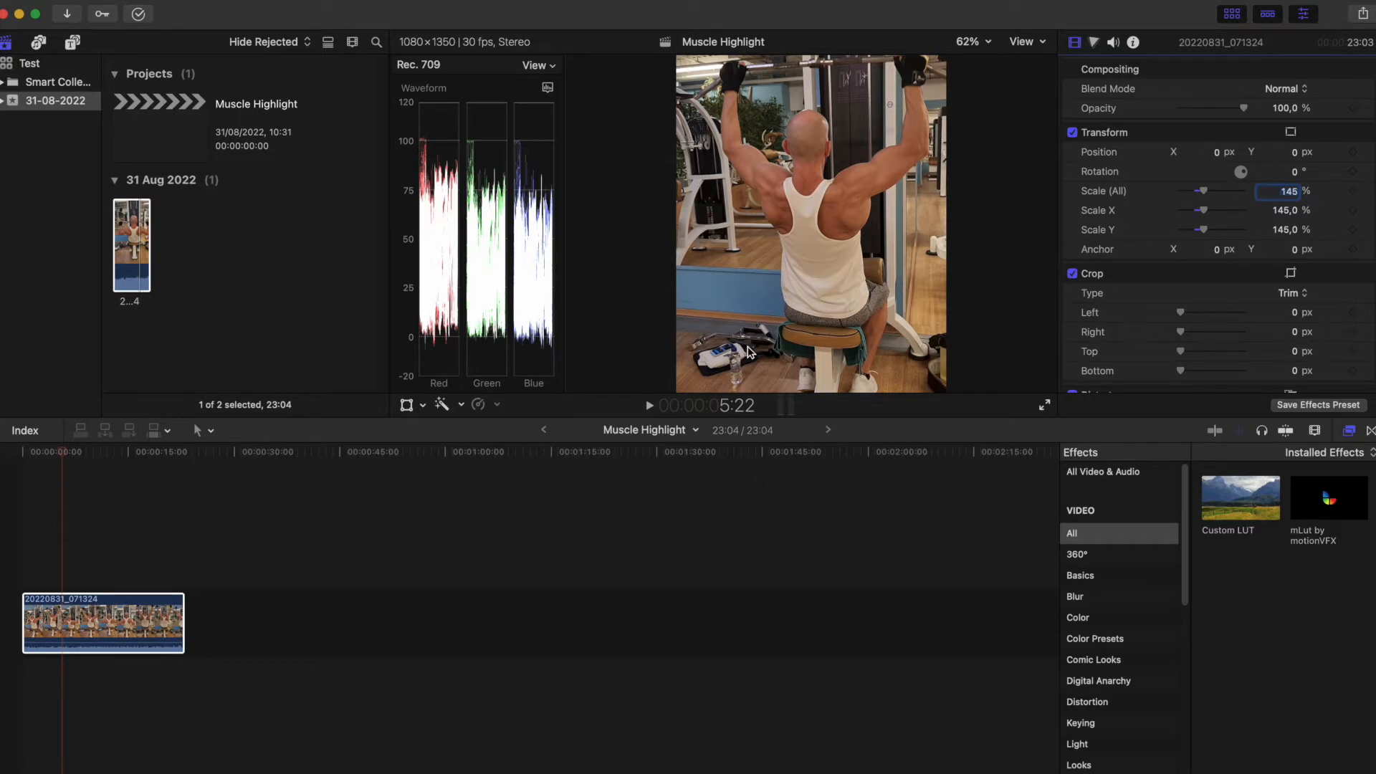
# Detach the audio from the gym clip and delete the detached audio
pyautogui.rightClick(154, 636)
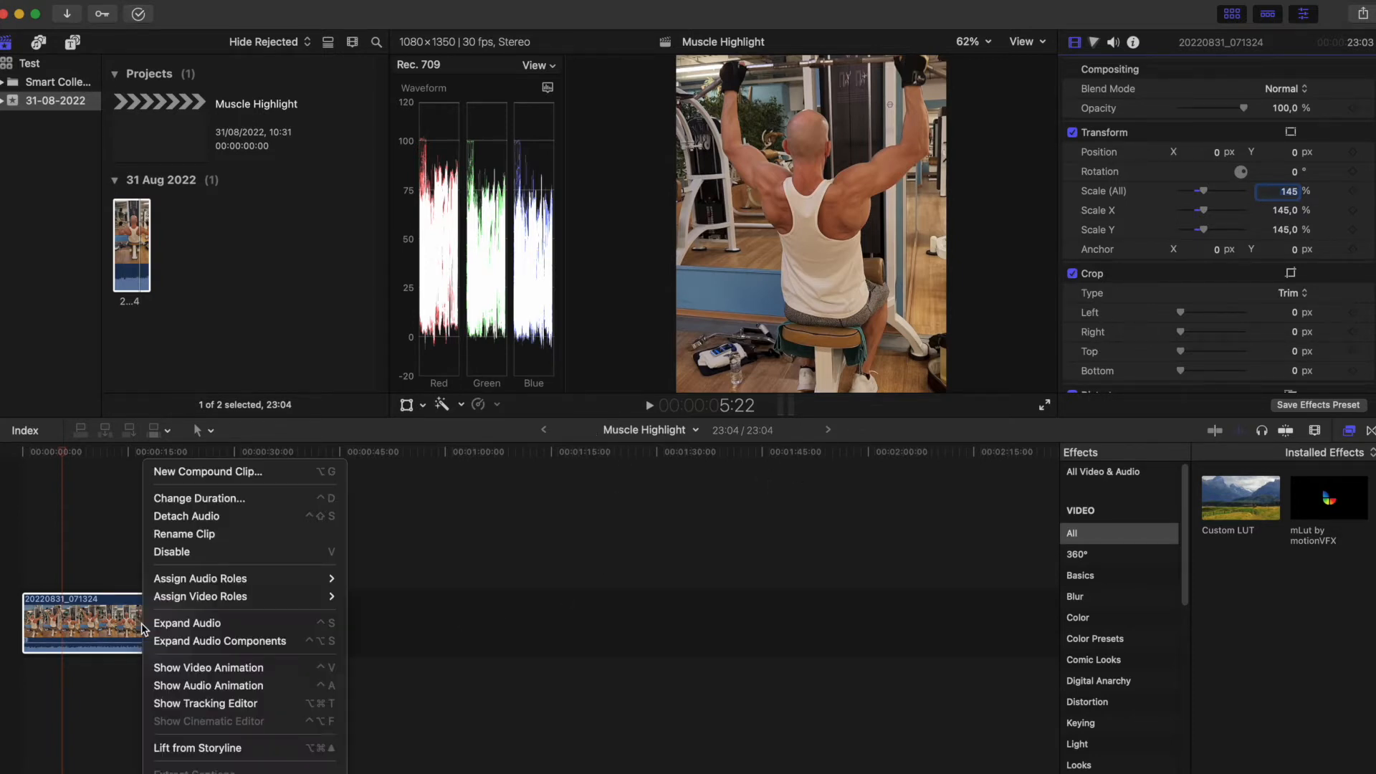
pyautogui.click(215, 518)
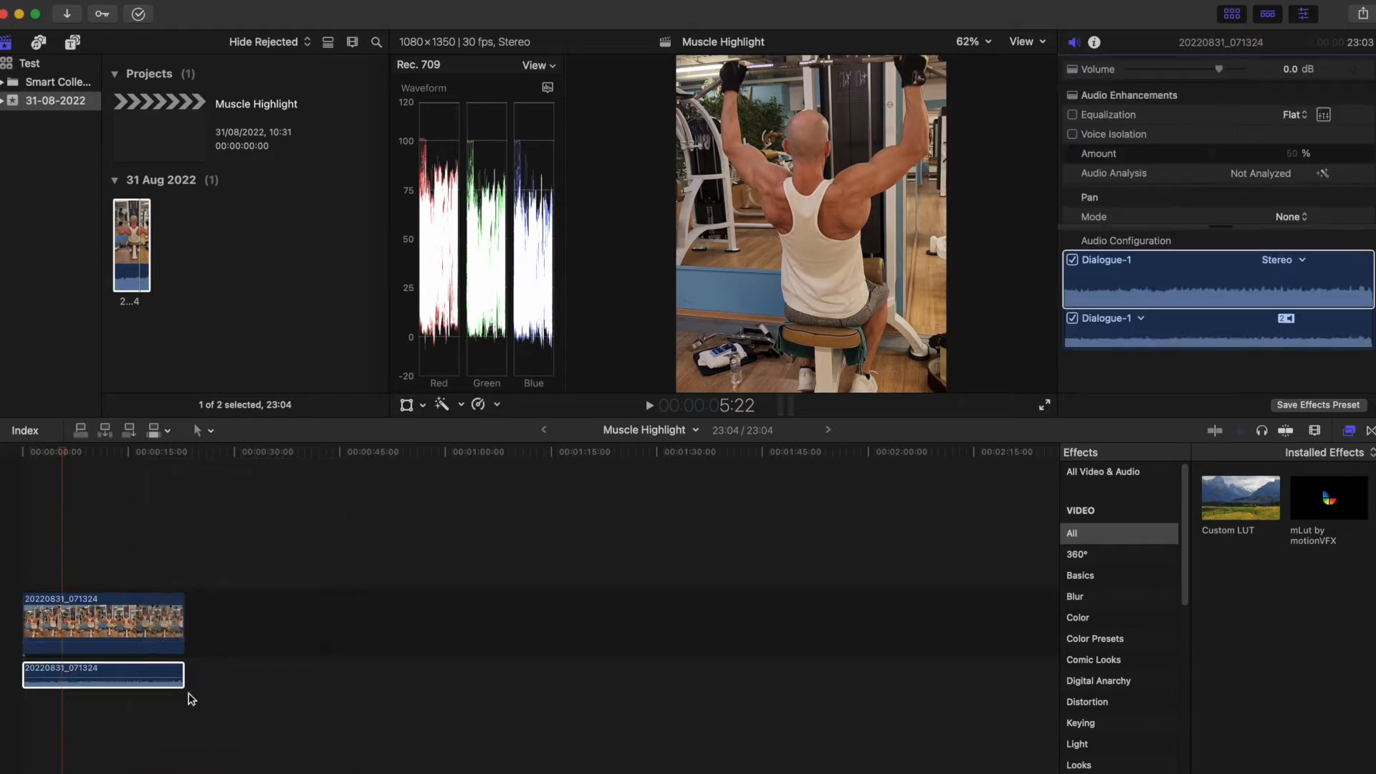
pyautogui.click(149, 676)
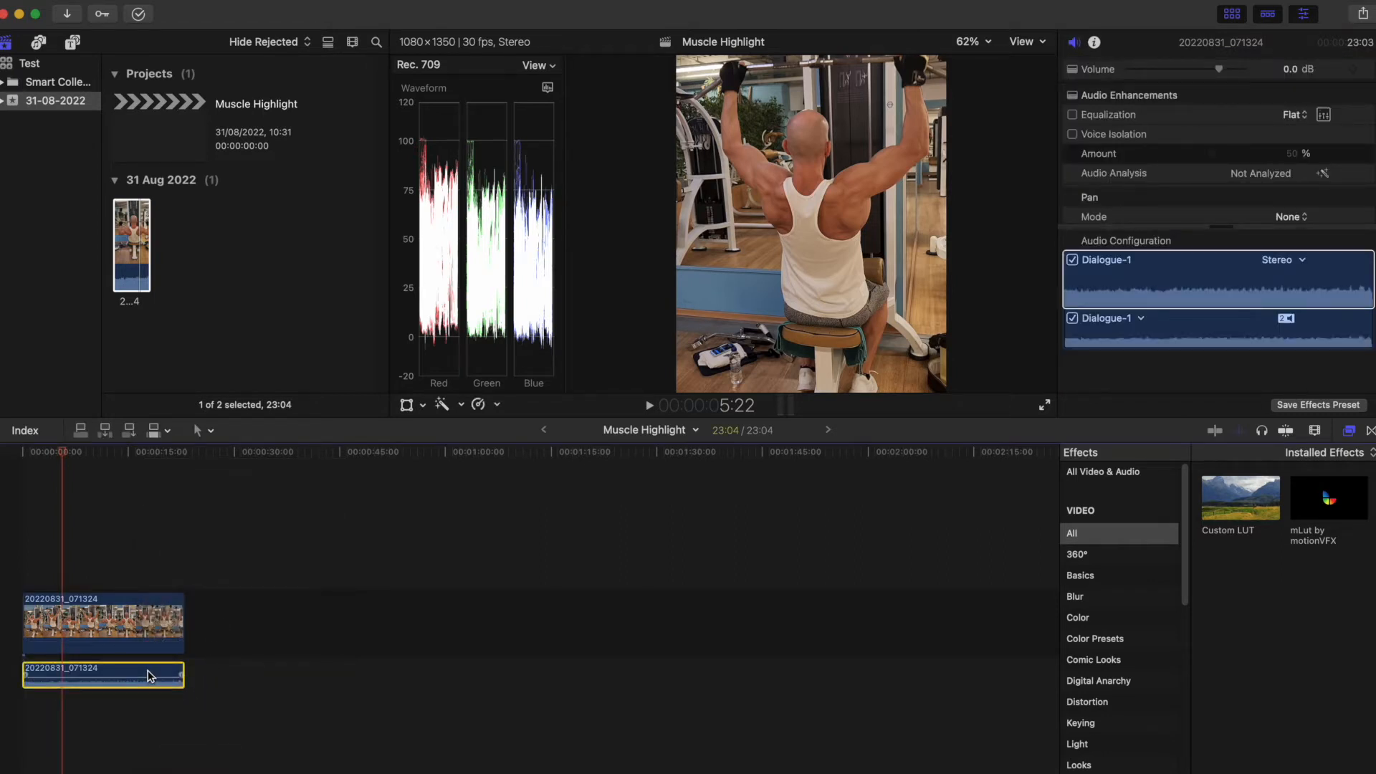
pyautogui.press('Delete')
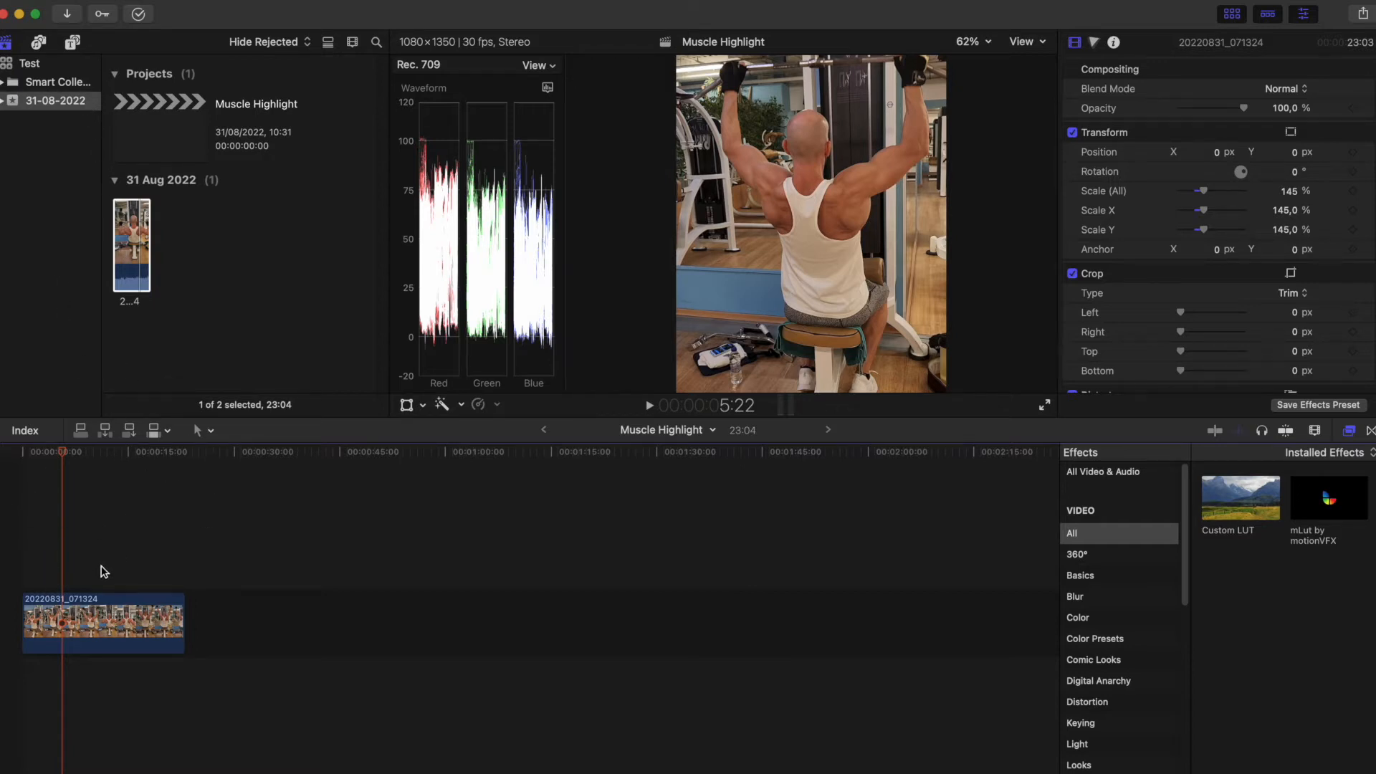
# Add the mAdjustment Layer title above the gym clip at the start of the timeline
pyautogui.click(92, 589)
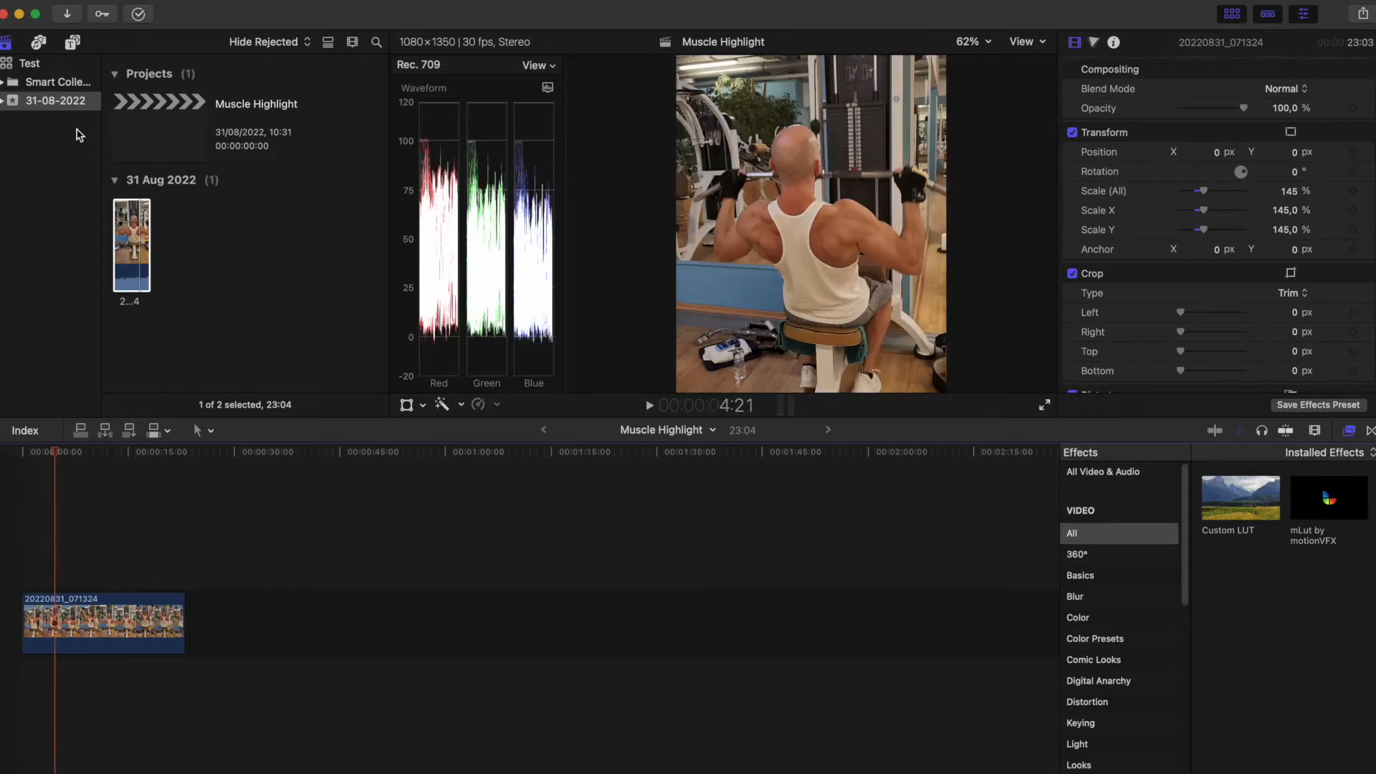
pyautogui.click(72, 43)
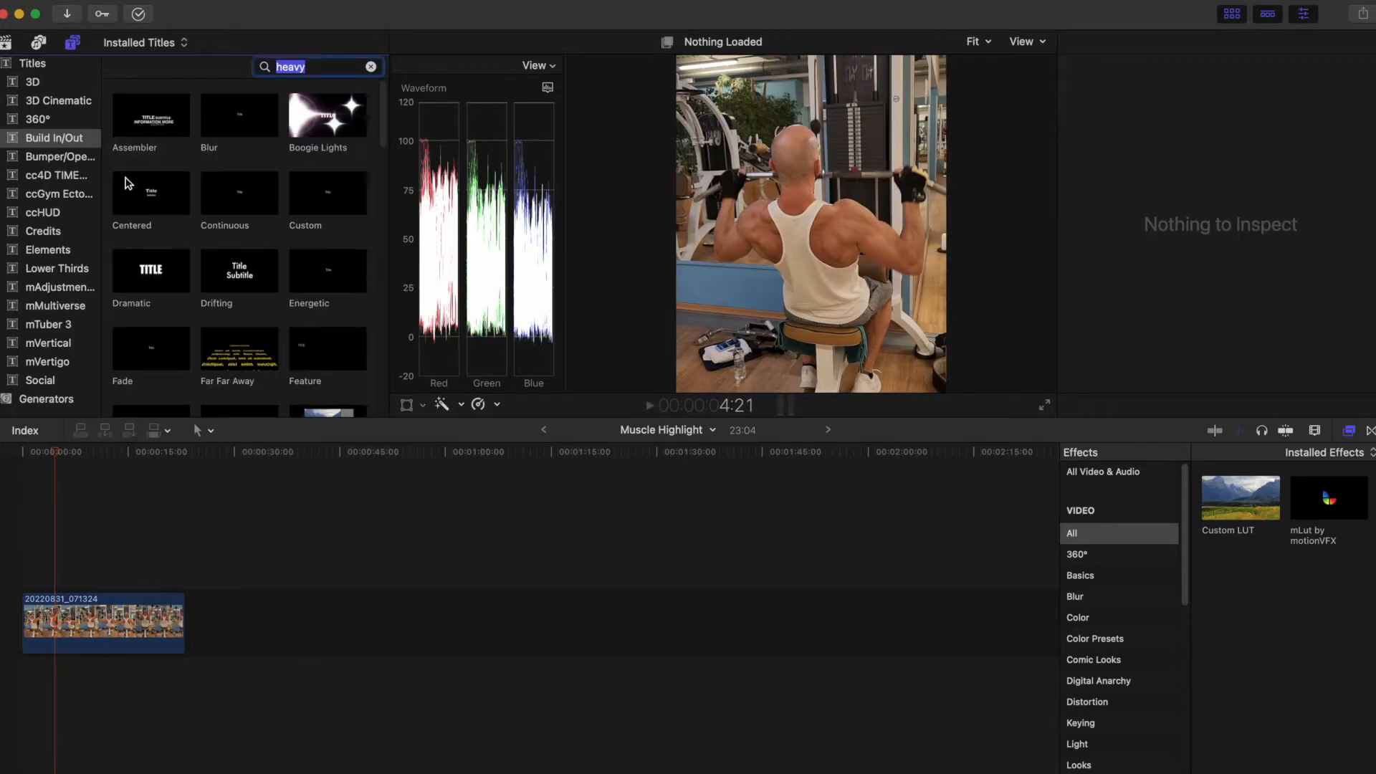
pyautogui.click(86, 291)
pyautogui.moveTo(163, 157); pyautogui.dragTo(443, 578)
# Scale the adjustment layer to 113% and shorten it to a duration of about 28:05
pyautogui.click(174, 580)
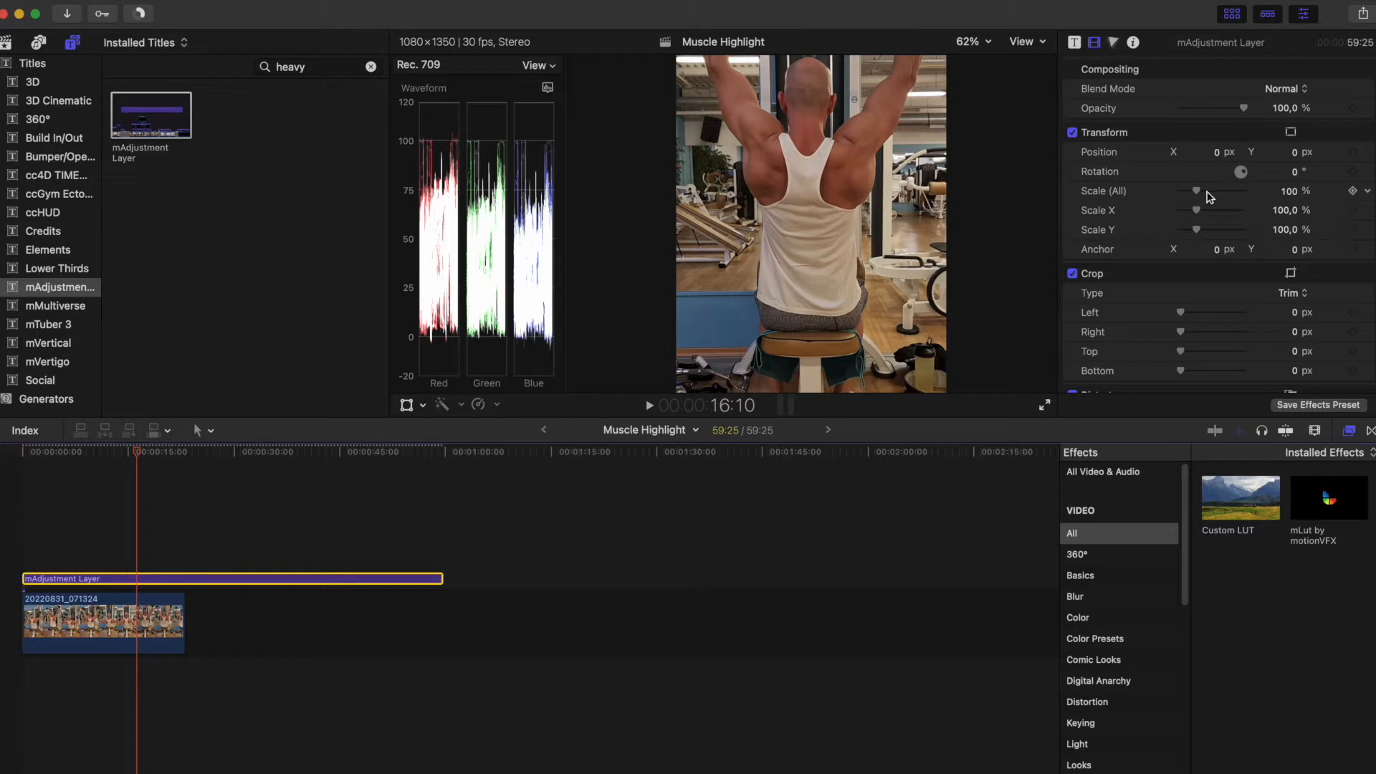
pyautogui.moveTo(1196, 191); pyautogui.dragTo(1198, 191)
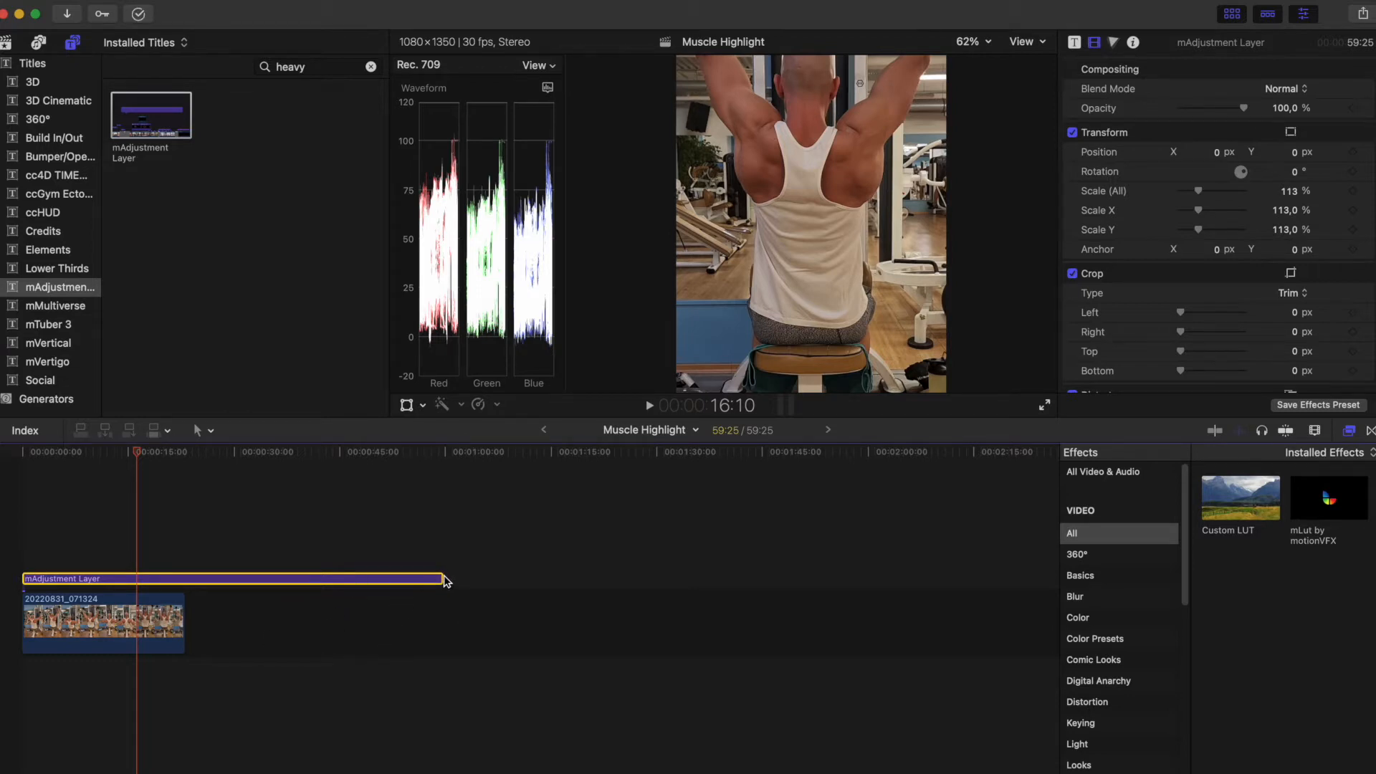
pyautogui.moveTo(442, 578); pyautogui.dragTo(217, 577)
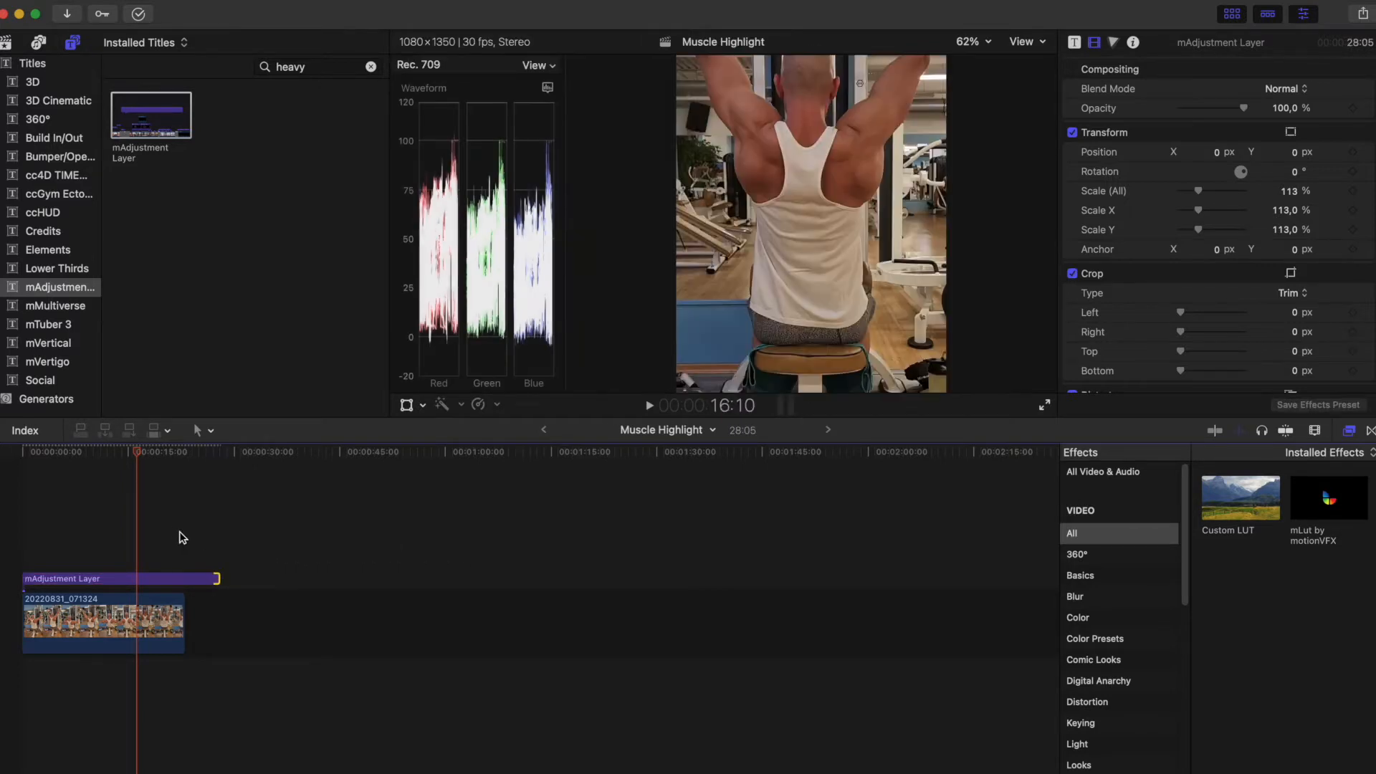
# Delete the adjustment layer from the timeline
pyautogui.click(167, 579)
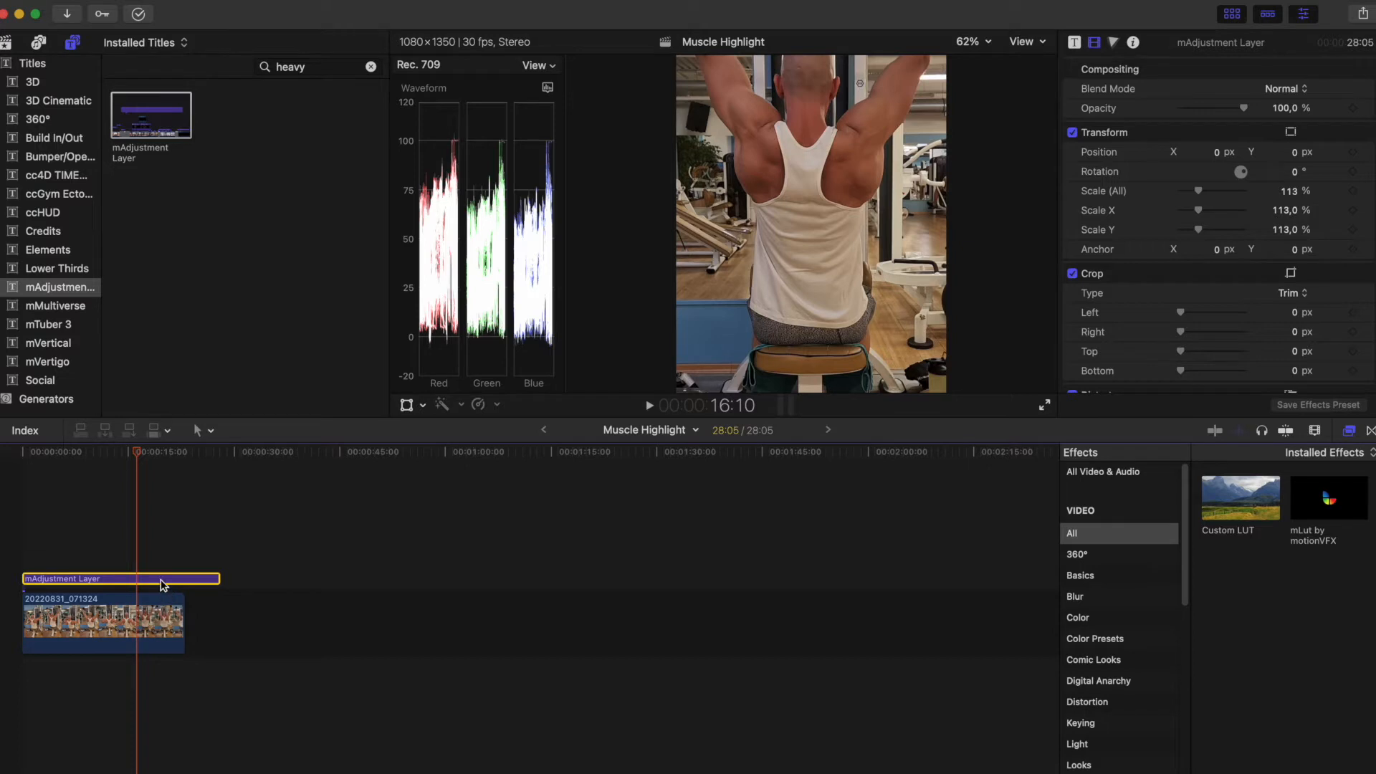
pyautogui.press('Delete')
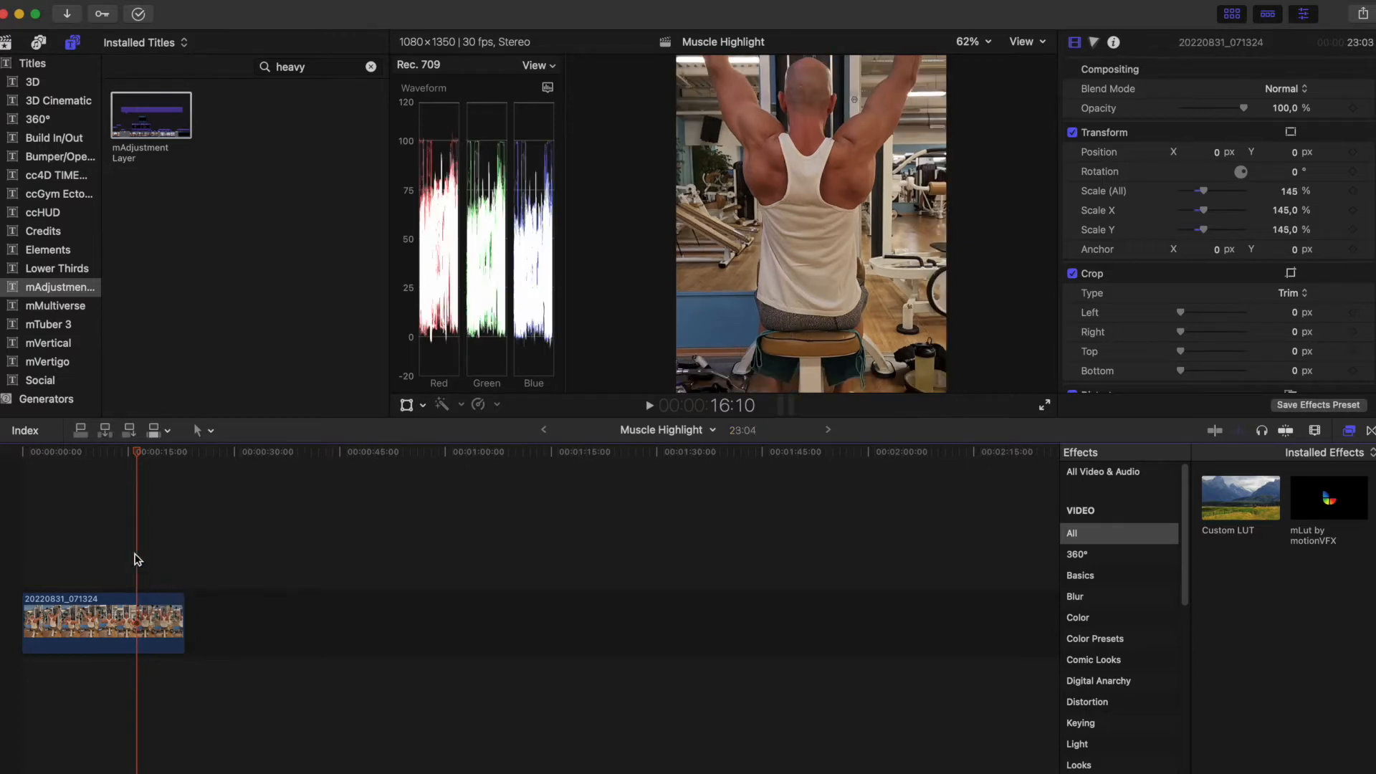
# Apply the Custom LUT effect to the gym clip, with the playhead parked at 12:17 for preview
pyautogui.moveTo(139, 450); pyautogui.dragTo(92, 451)
pyautogui.click(122, 618)
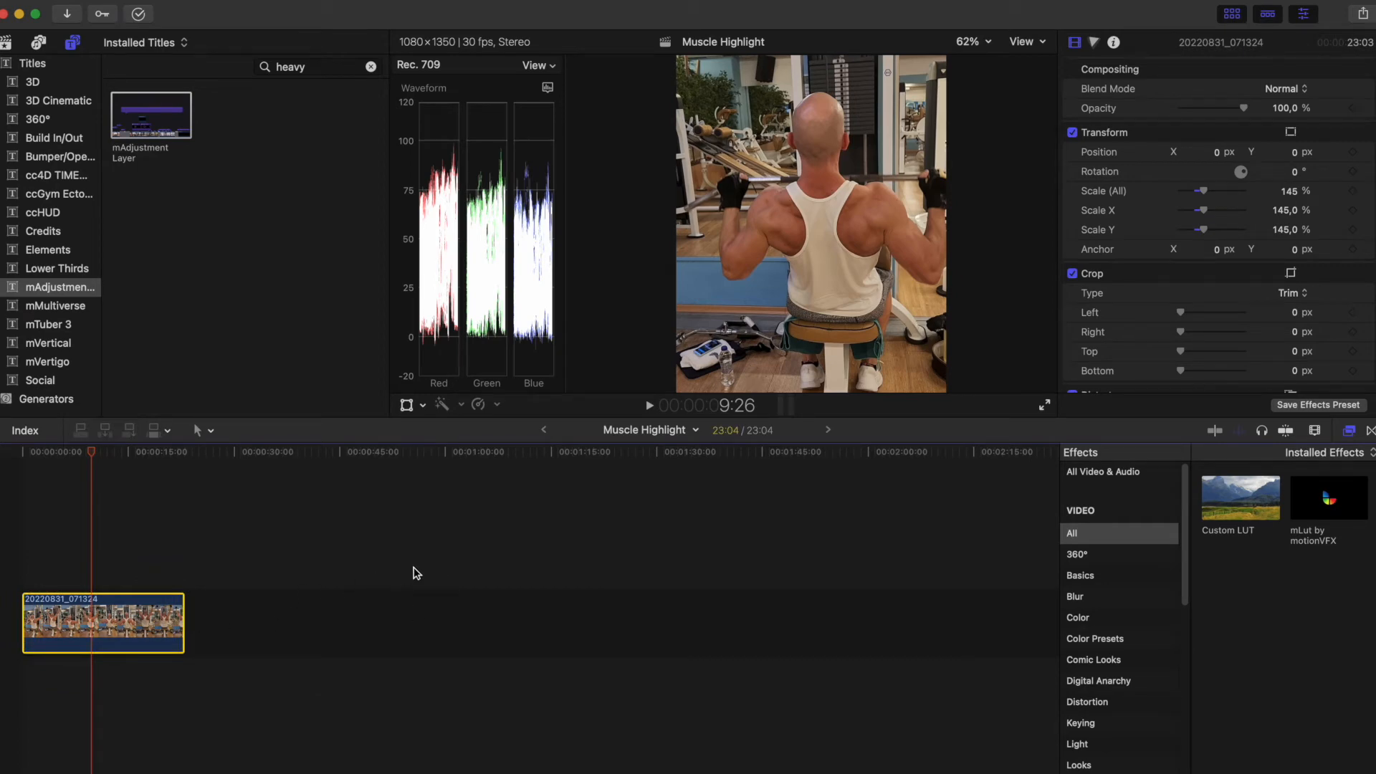
pyautogui.moveTo(90, 456)
pyautogui.mouseDown()
pyautogui.moveTo(58, 454)
pyautogui.moveTo(90, 456)
pyautogui.mouseUp()
pyautogui.click(105, 451)
pyautogui.moveTo(1240, 498); pyautogui.dragTo(128, 631)
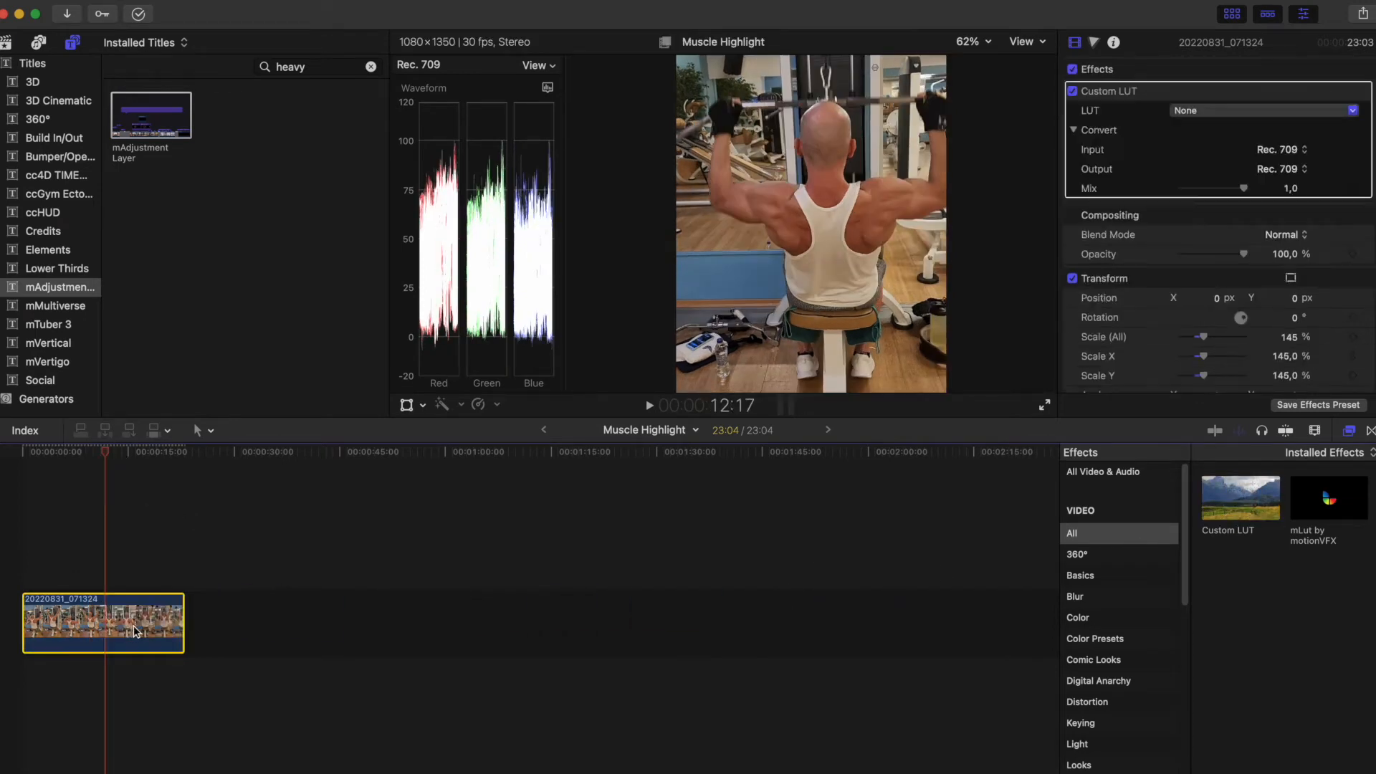
pyautogui.click(1352, 111)
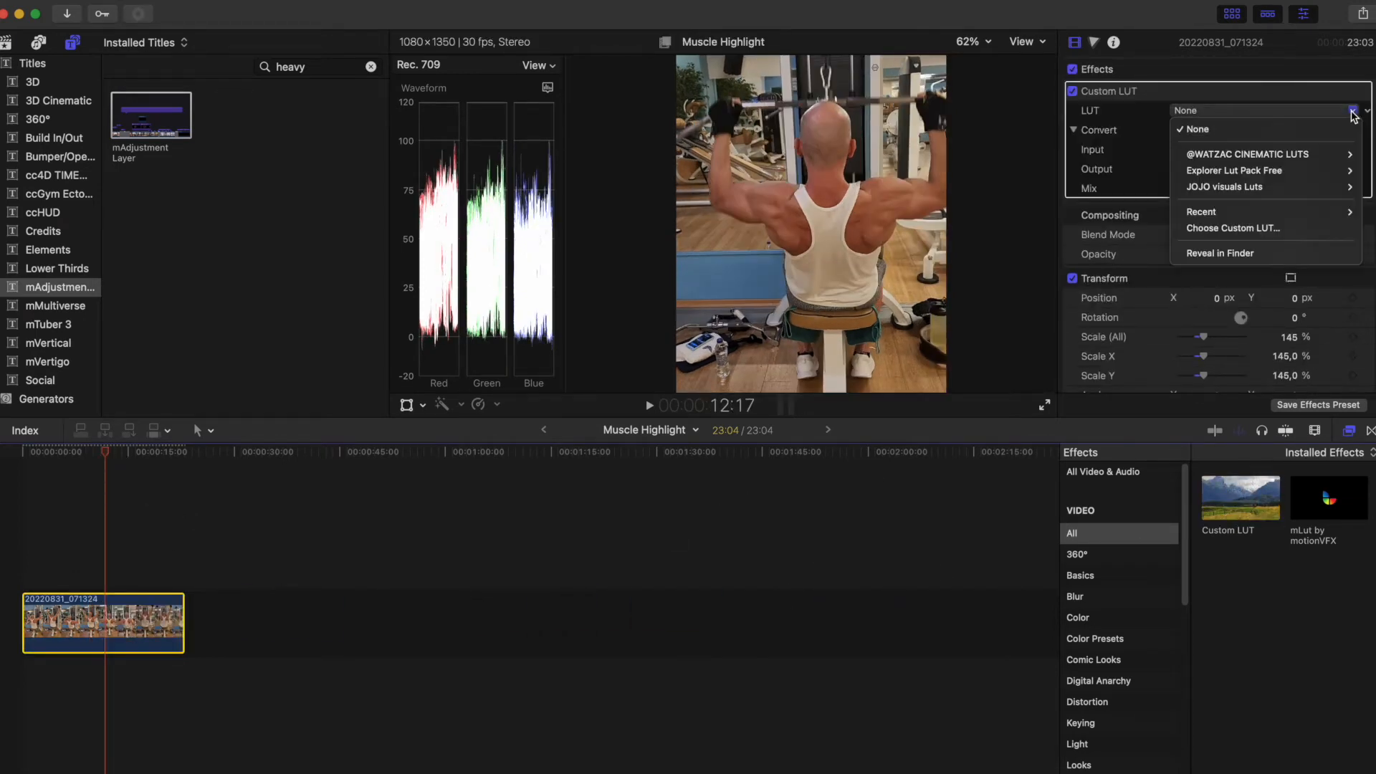
pyautogui.moveTo(1258, 156)
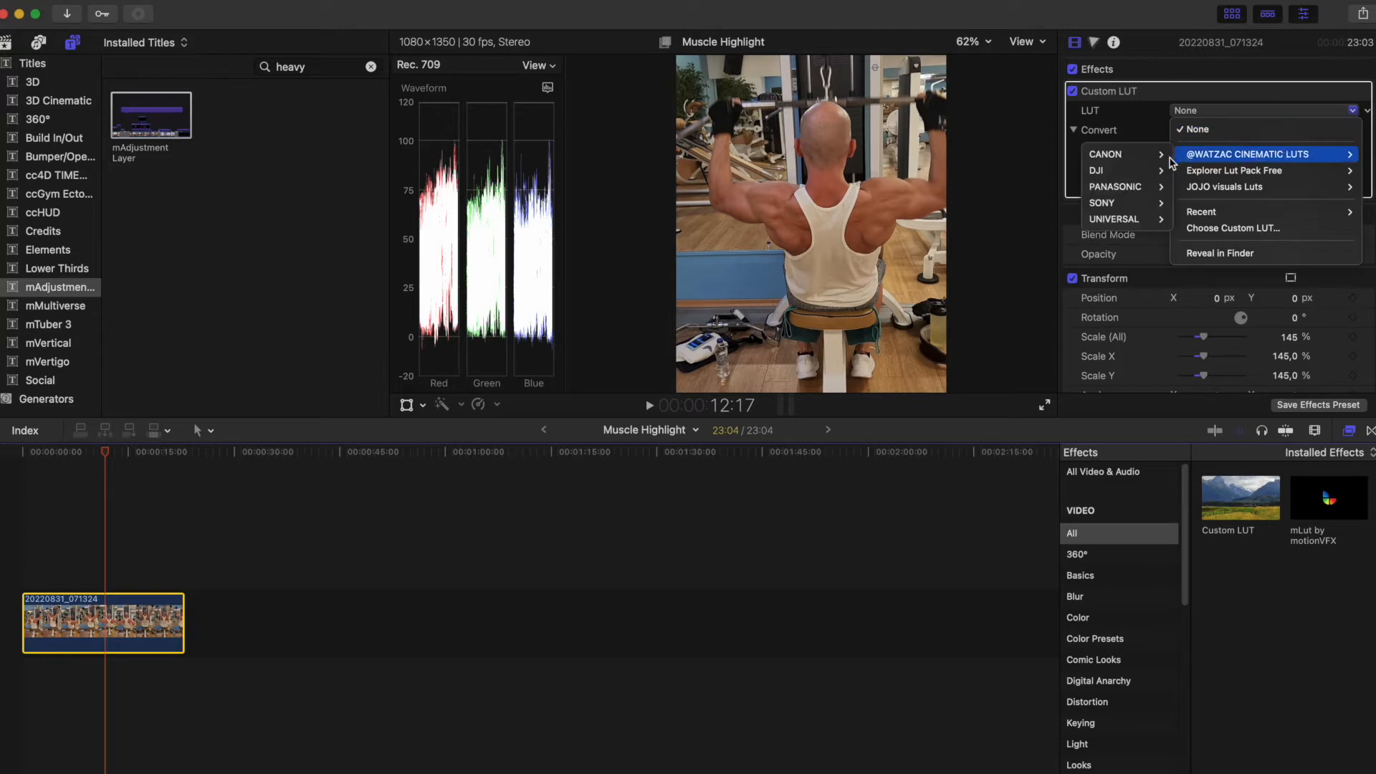
pyautogui.moveTo(1150, 172)
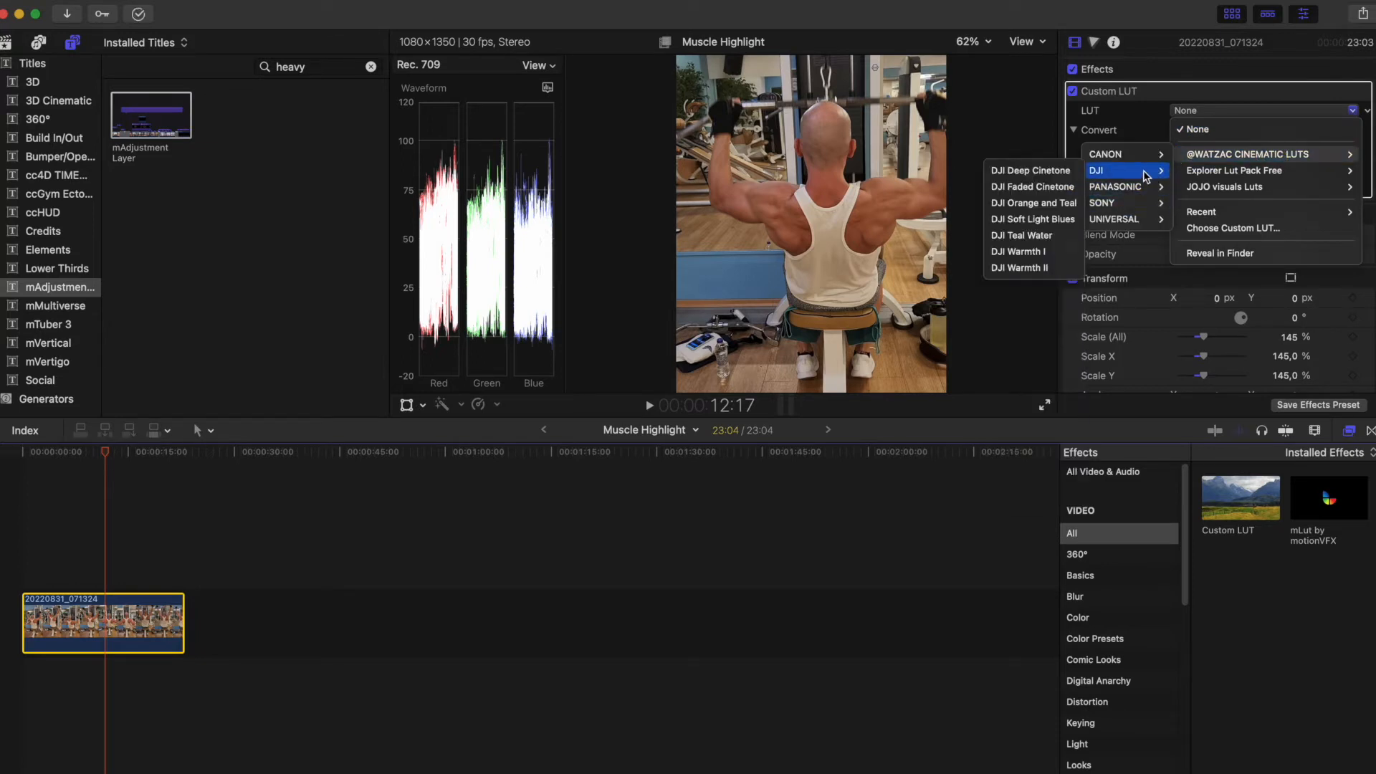
pyautogui.click(1046, 204)
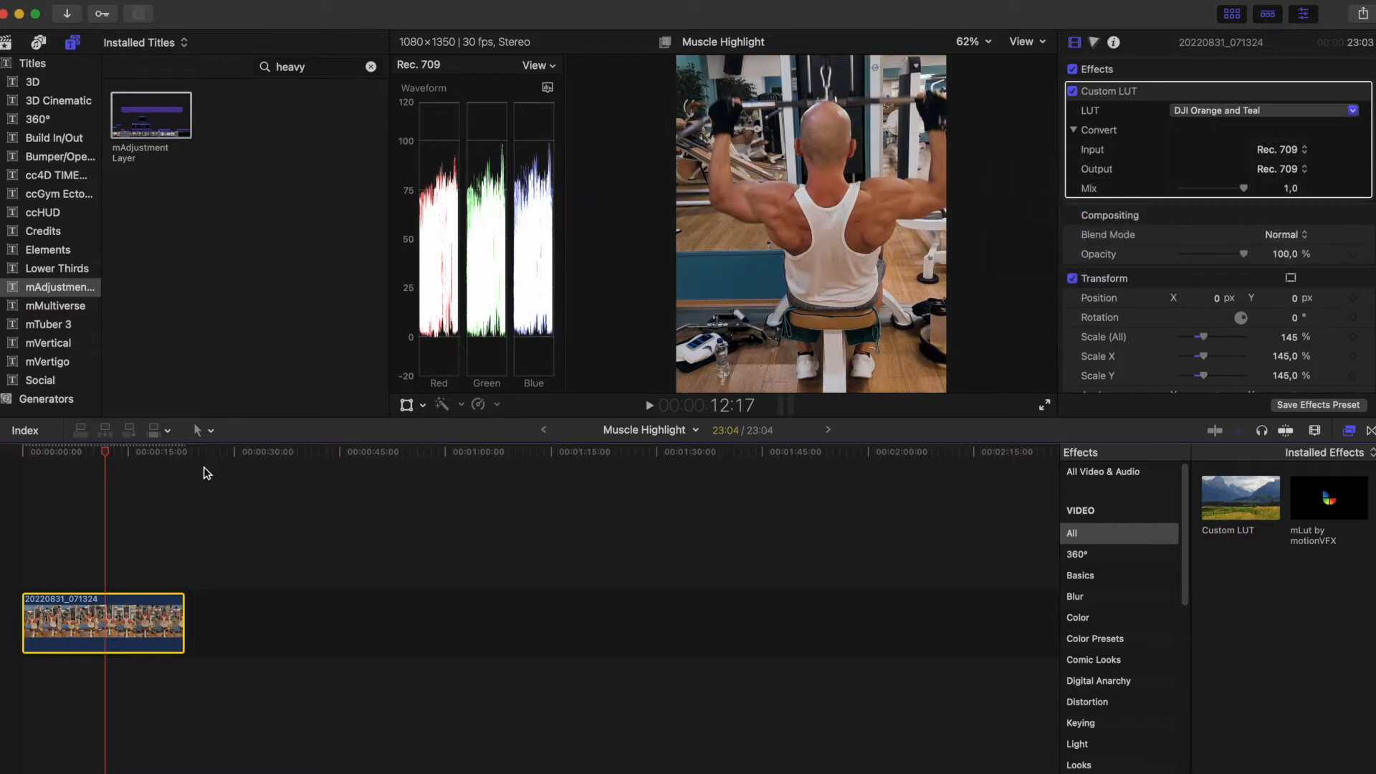
# Play the color-graded clip from the start of the timeline to review its look
pyautogui.moveTo(106, 458); pyautogui.dragTo(2, 467)
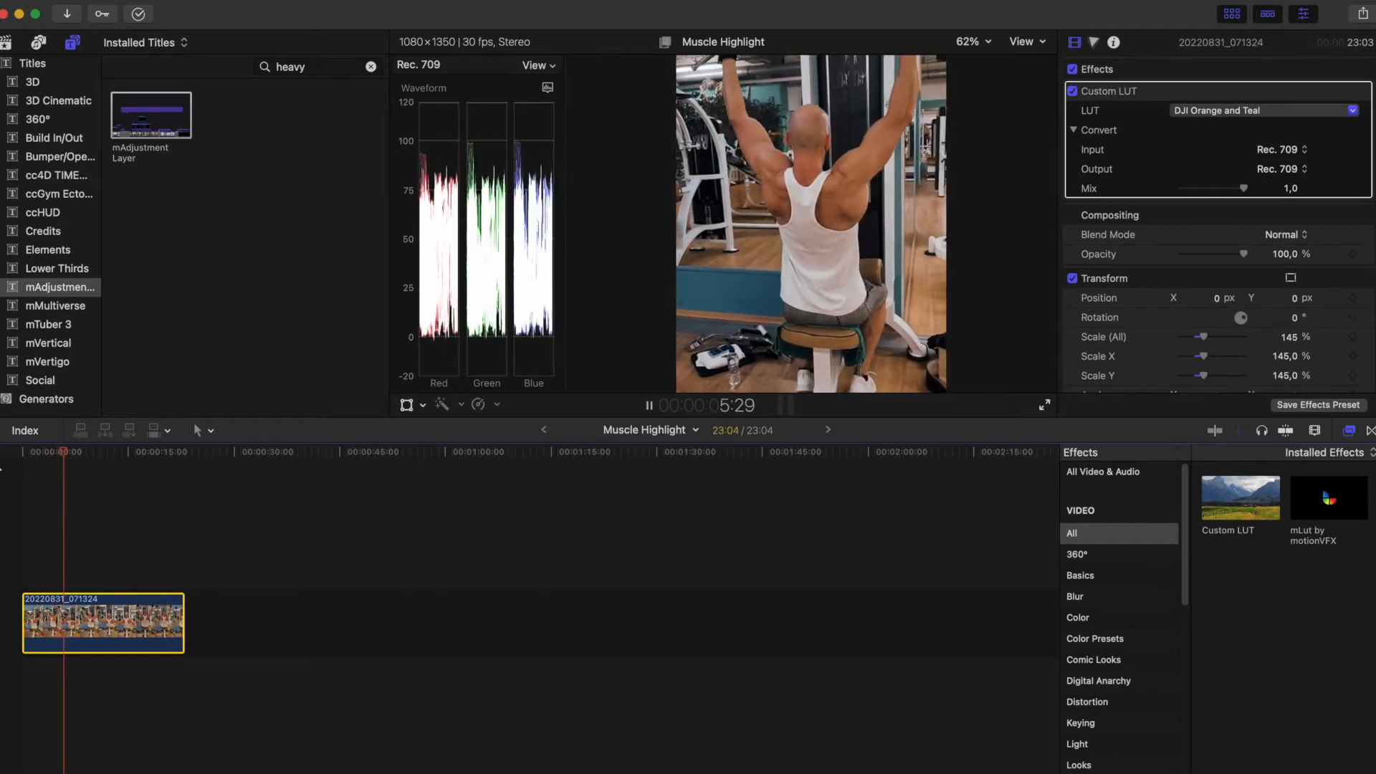
pyautogui.click(1, 456)
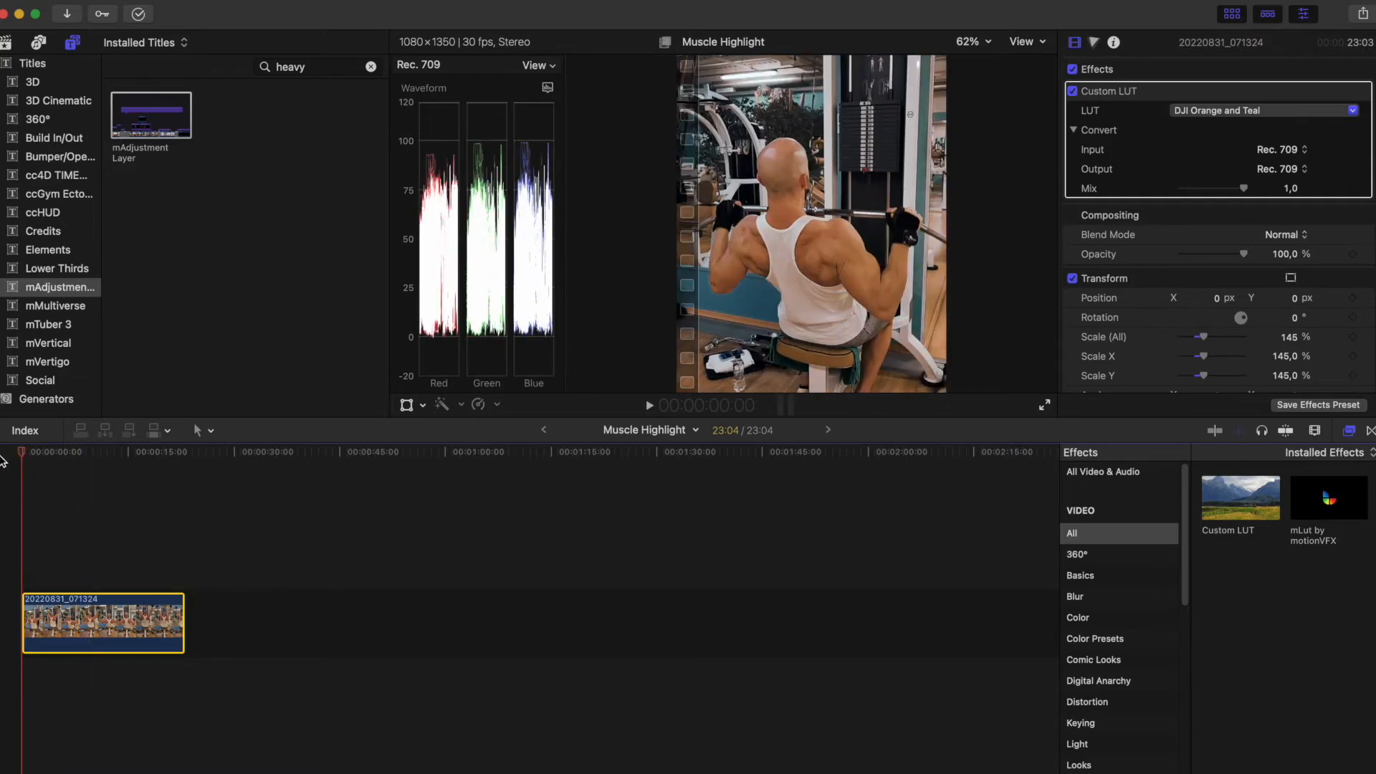
pyautogui.press('space')
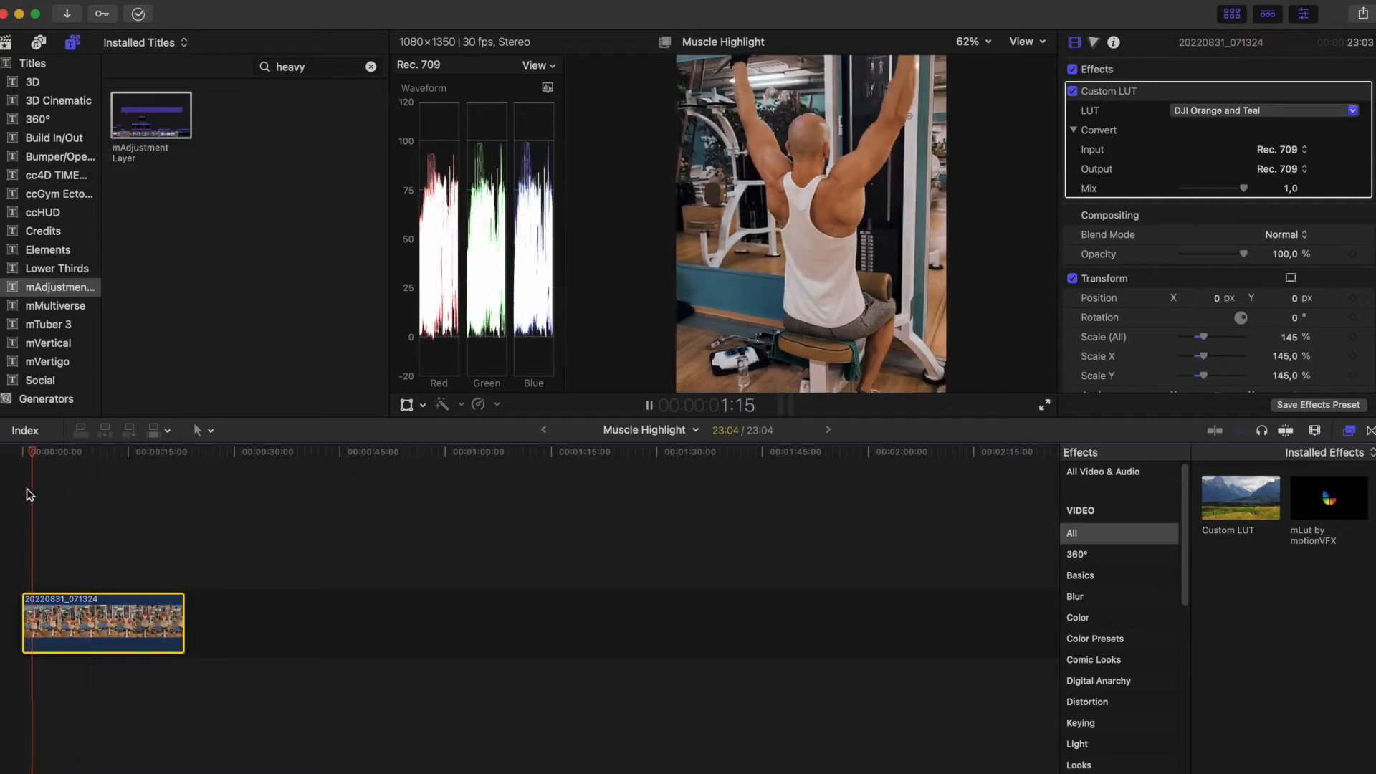
# Pause playback at 2:21 and save the current frame as Muscle Highlight_for_base in the MUSCLE HIGHLIGHTS TEST folder
pyautogui.press('space')
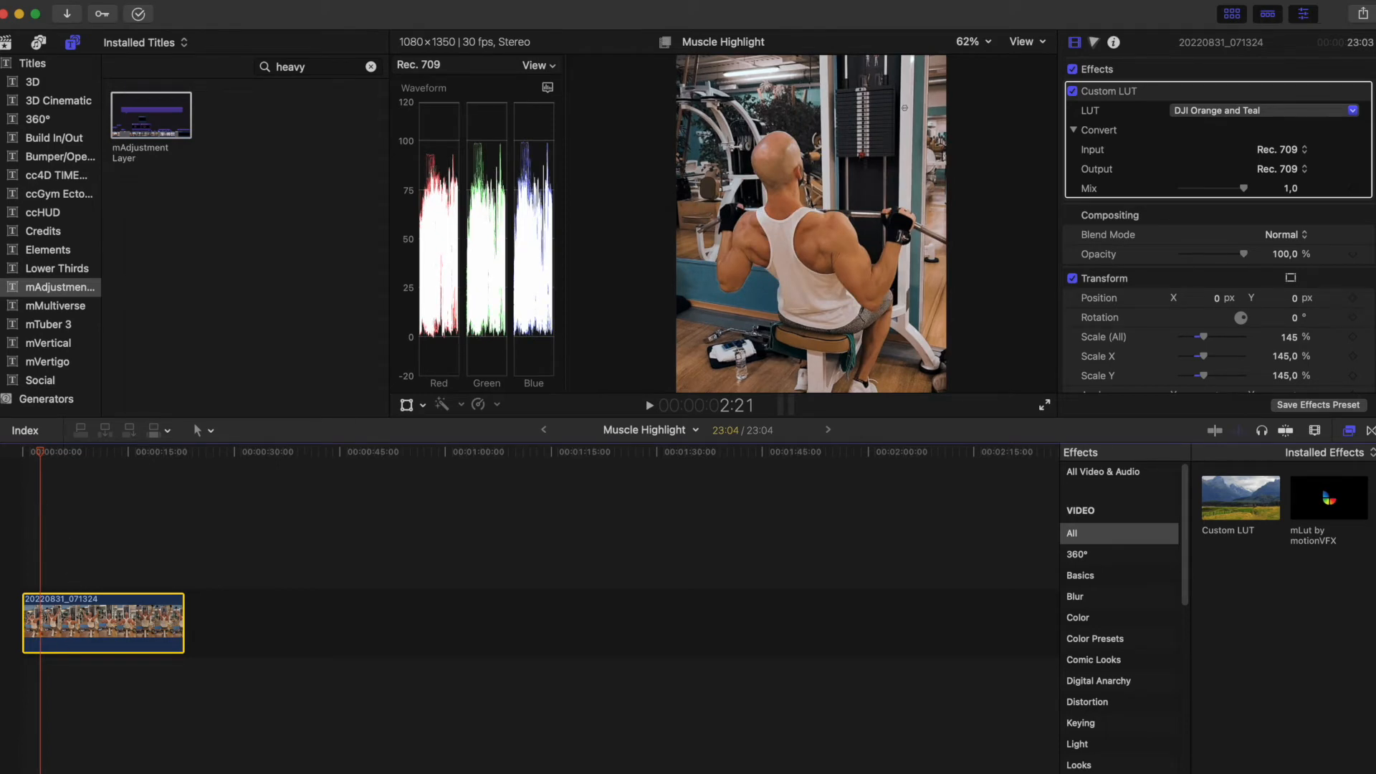
pyautogui.click(147, 2)
pyautogui.moveTo(308, 191)
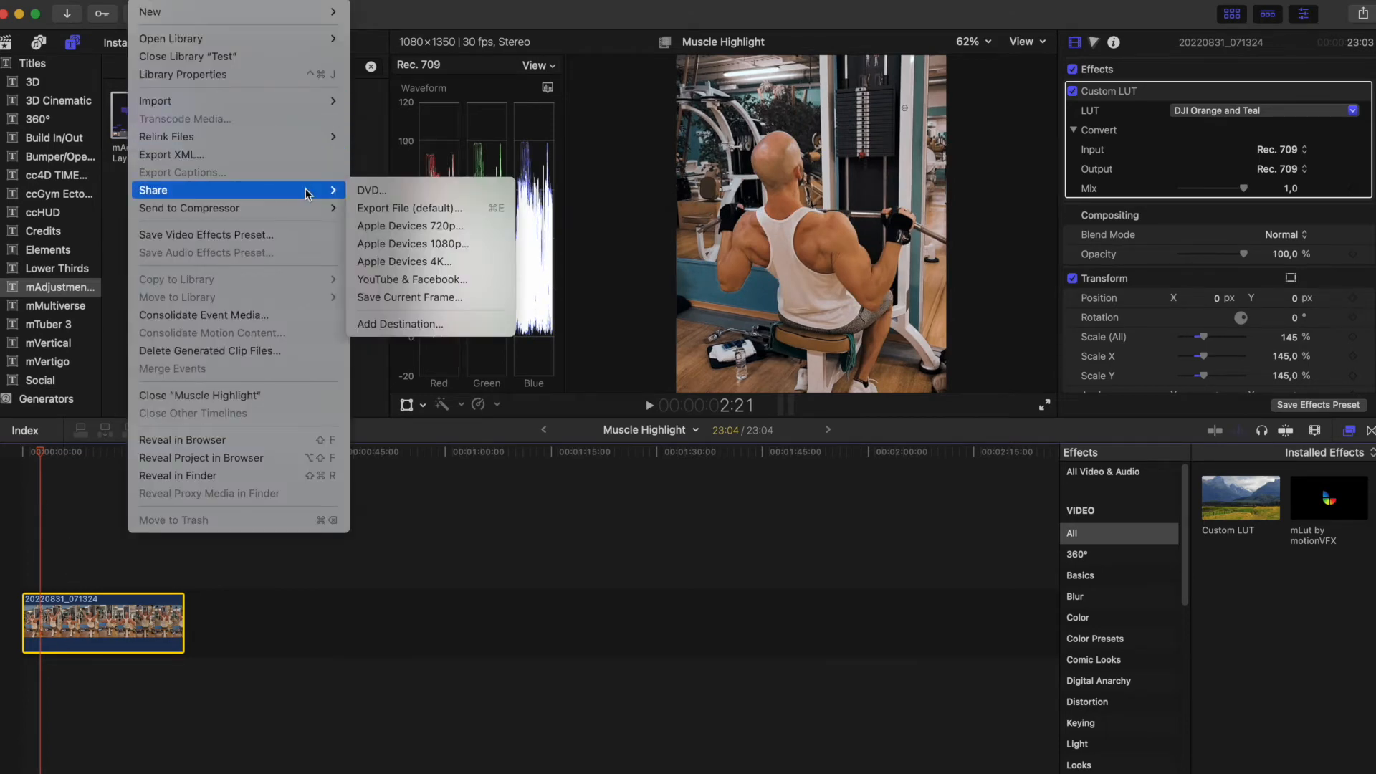
pyautogui.click(452, 298)
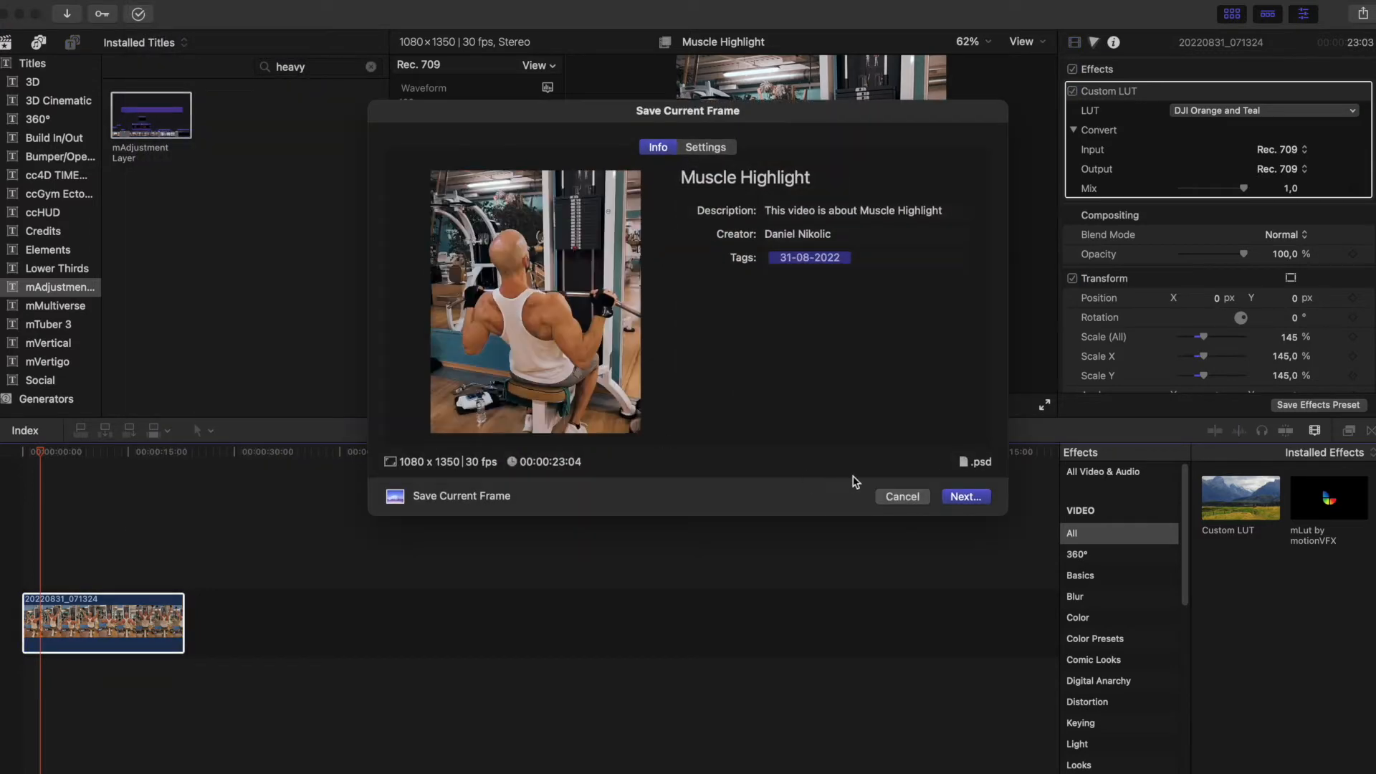
pyautogui.click(843, 185)
pyautogui.press('Return')
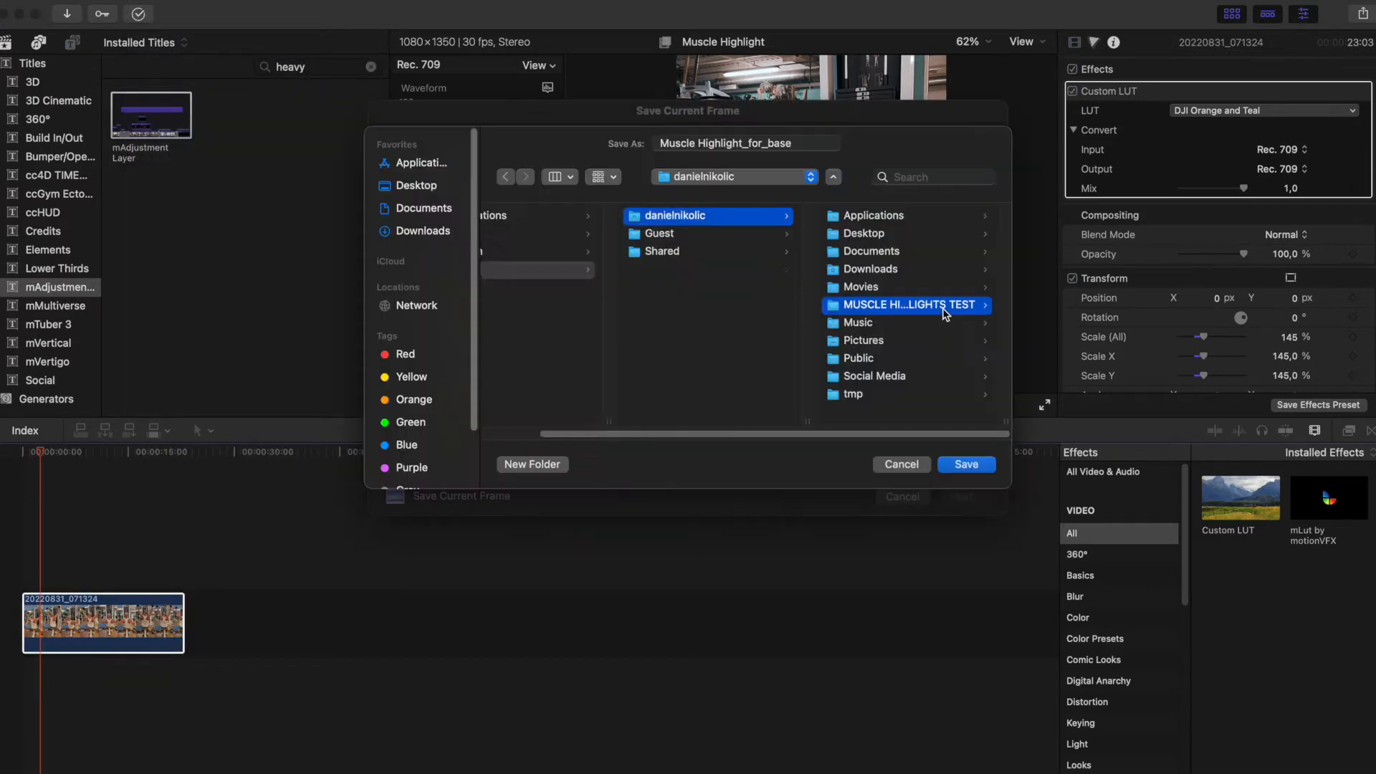
pyautogui.click(968, 464)
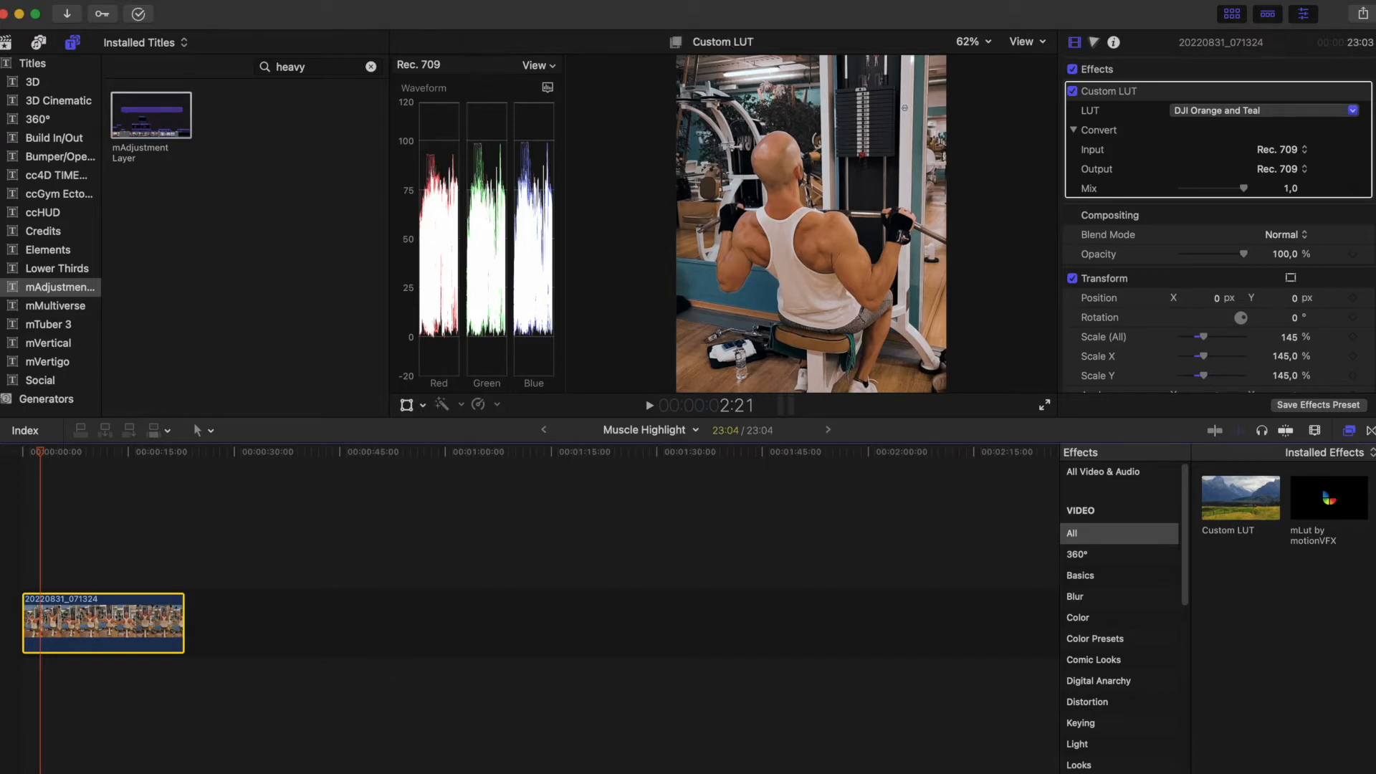
# Split the gym clip with the Blade tool at the playhead position, 2:21
pyautogui.click(1314, 430)
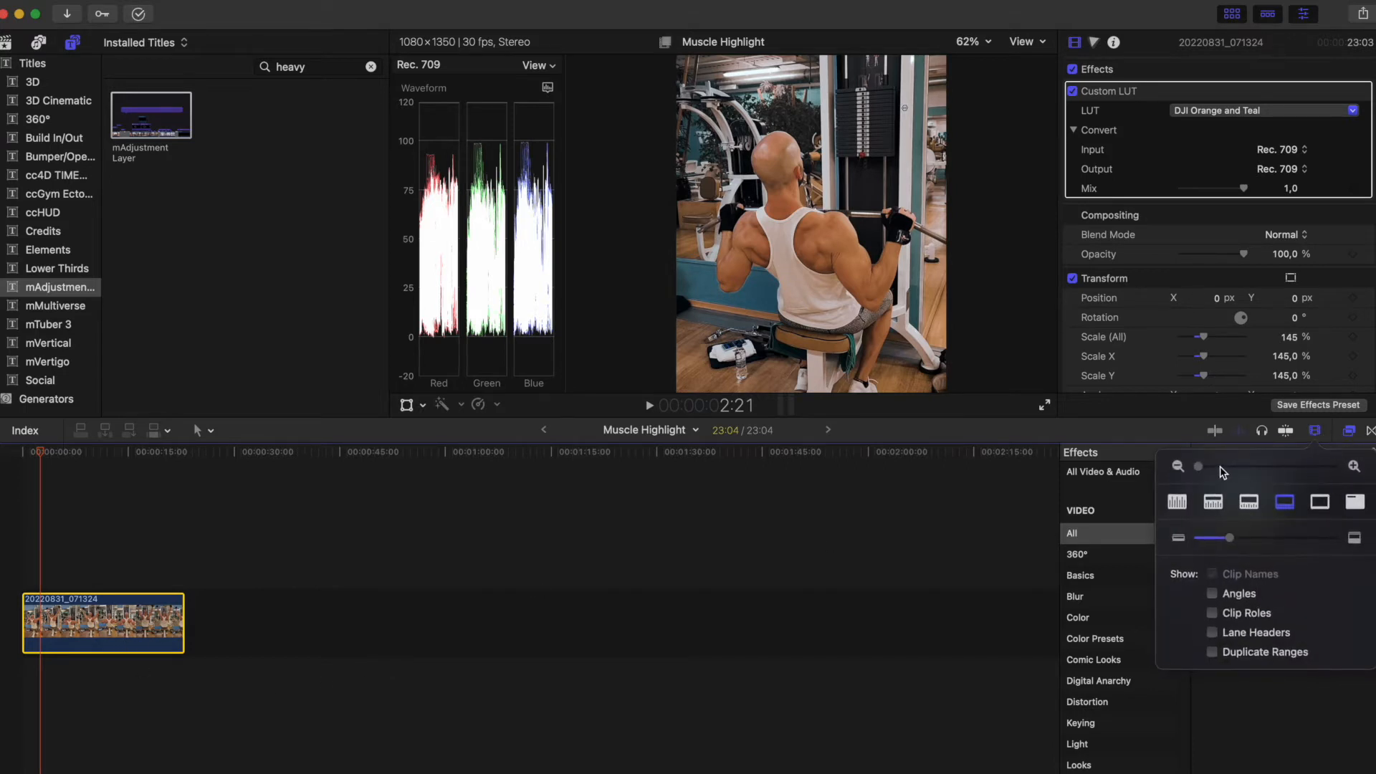
pyautogui.moveTo(1204, 472); pyautogui.dragTo(1273, 480)
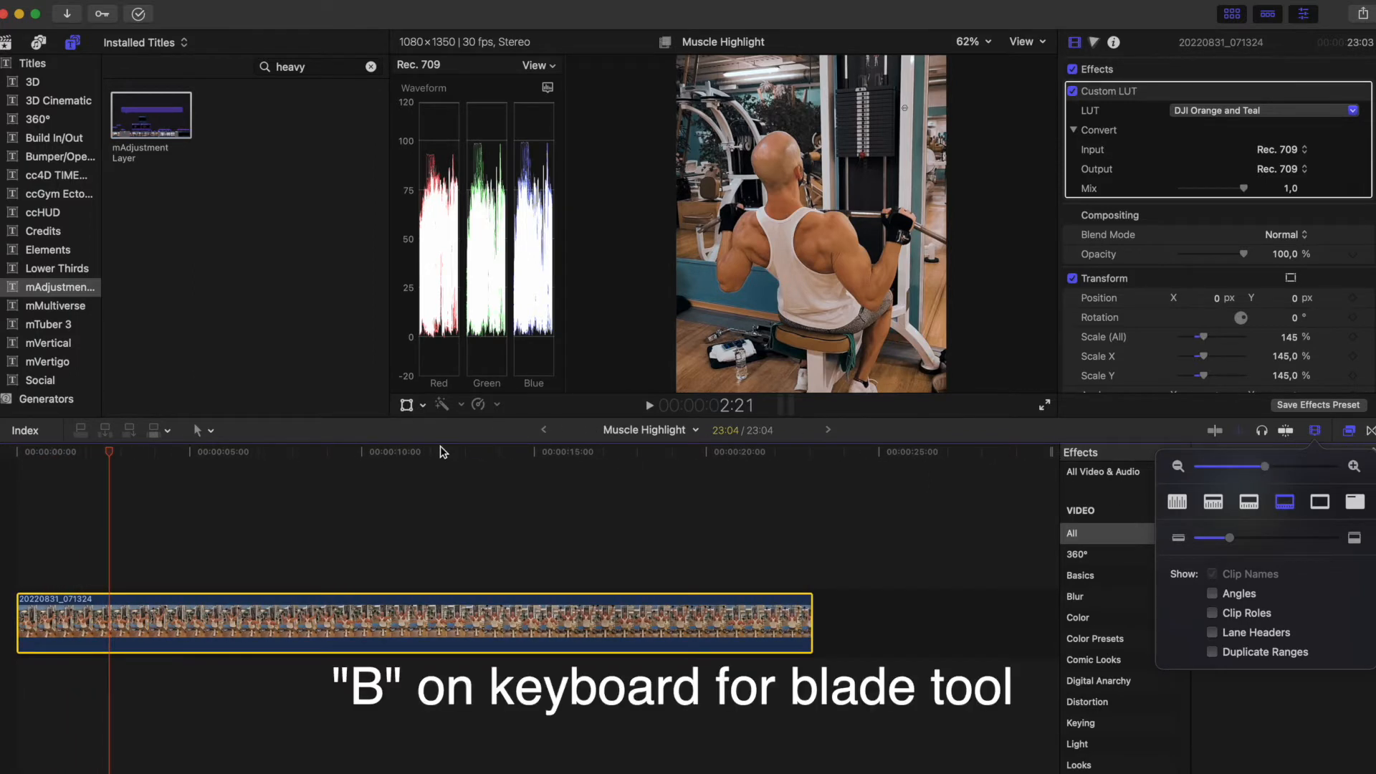
pyautogui.click(369, 440)
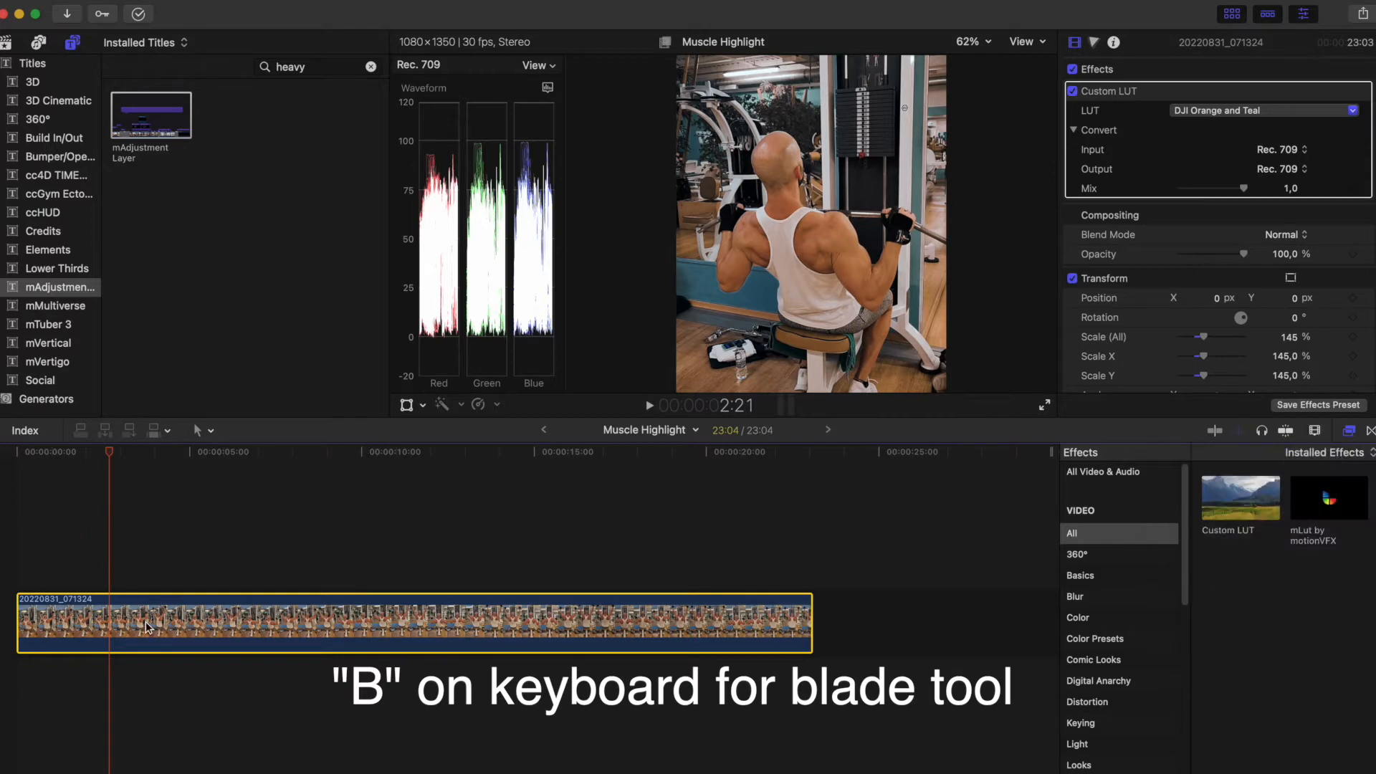
pyautogui.press('b')
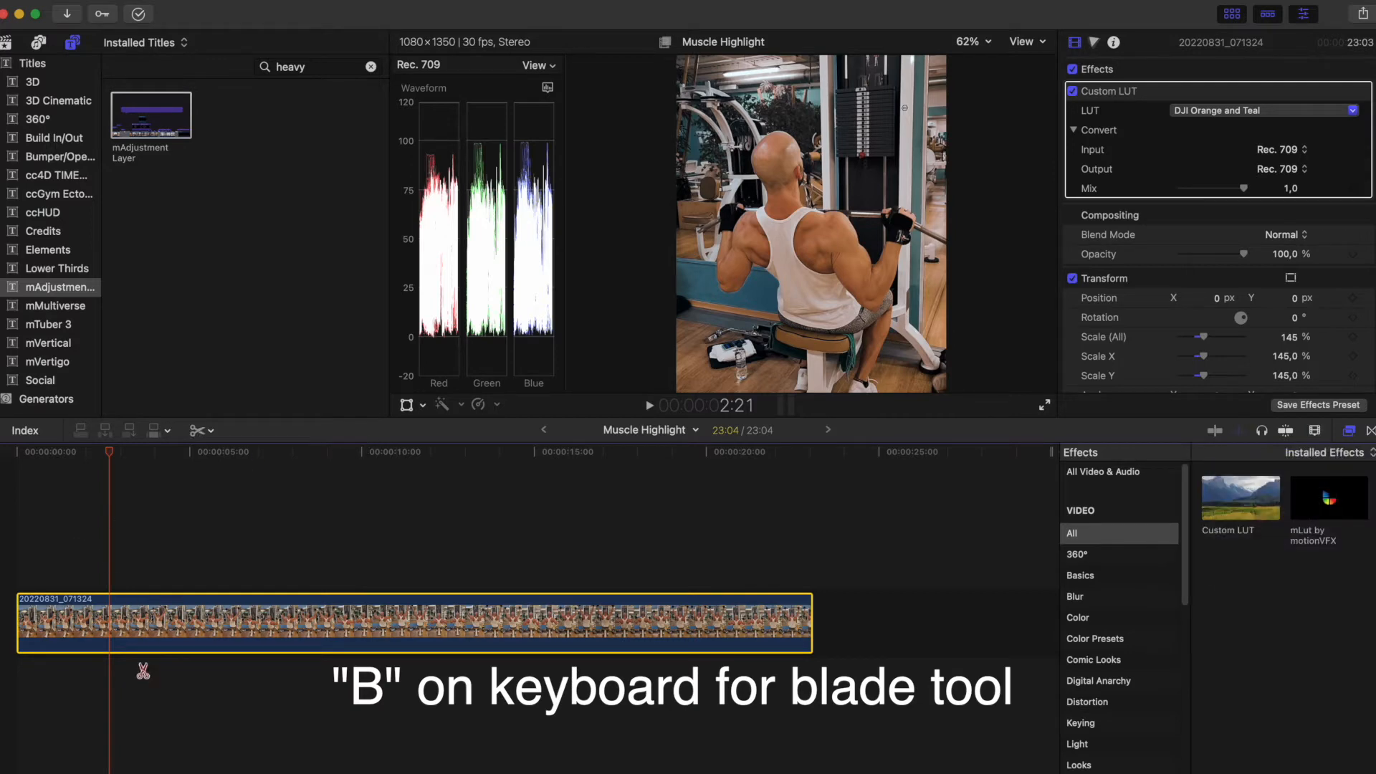
pyautogui.click(110, 644)
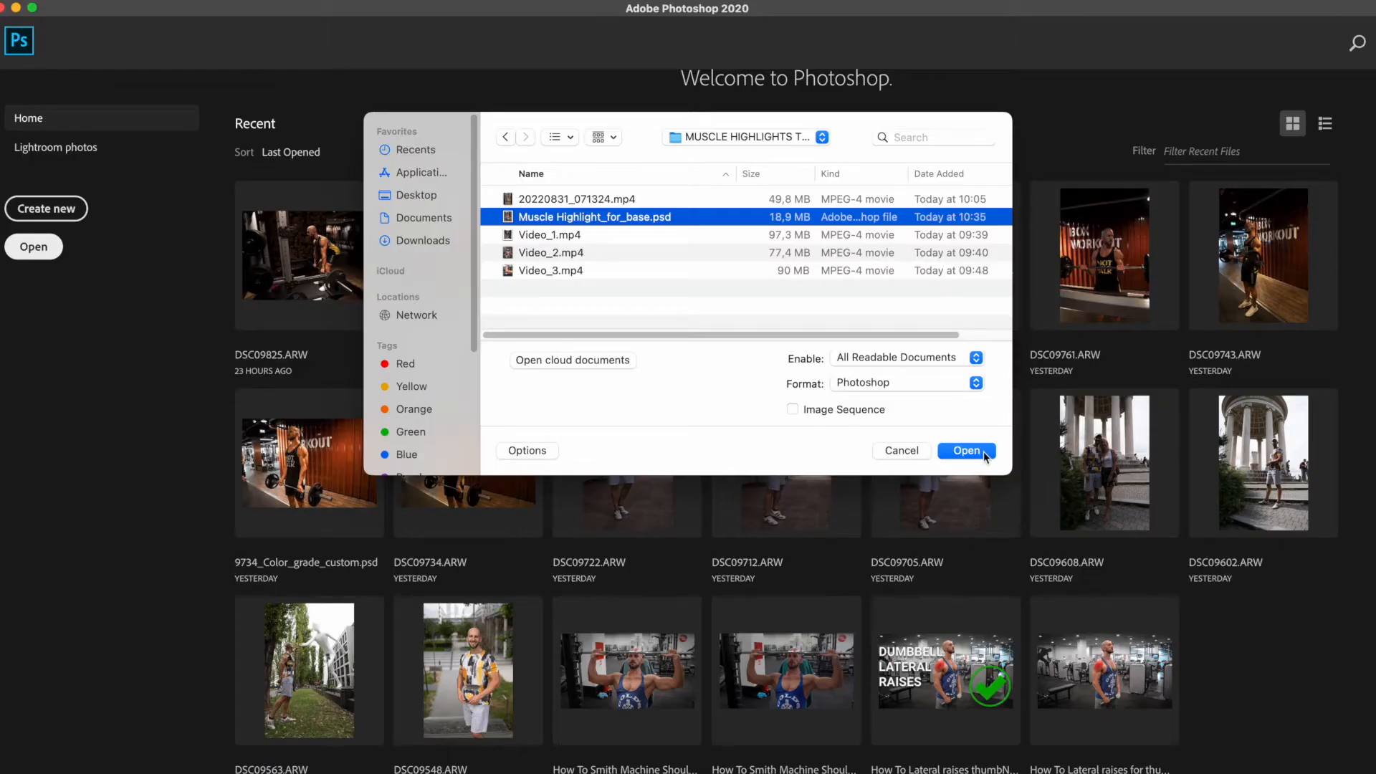
# Switch to Photoshop, open Muscle Highlight_for_base.psd and convert Layer 1 to a smart object
pyautogui.click(983, 451)
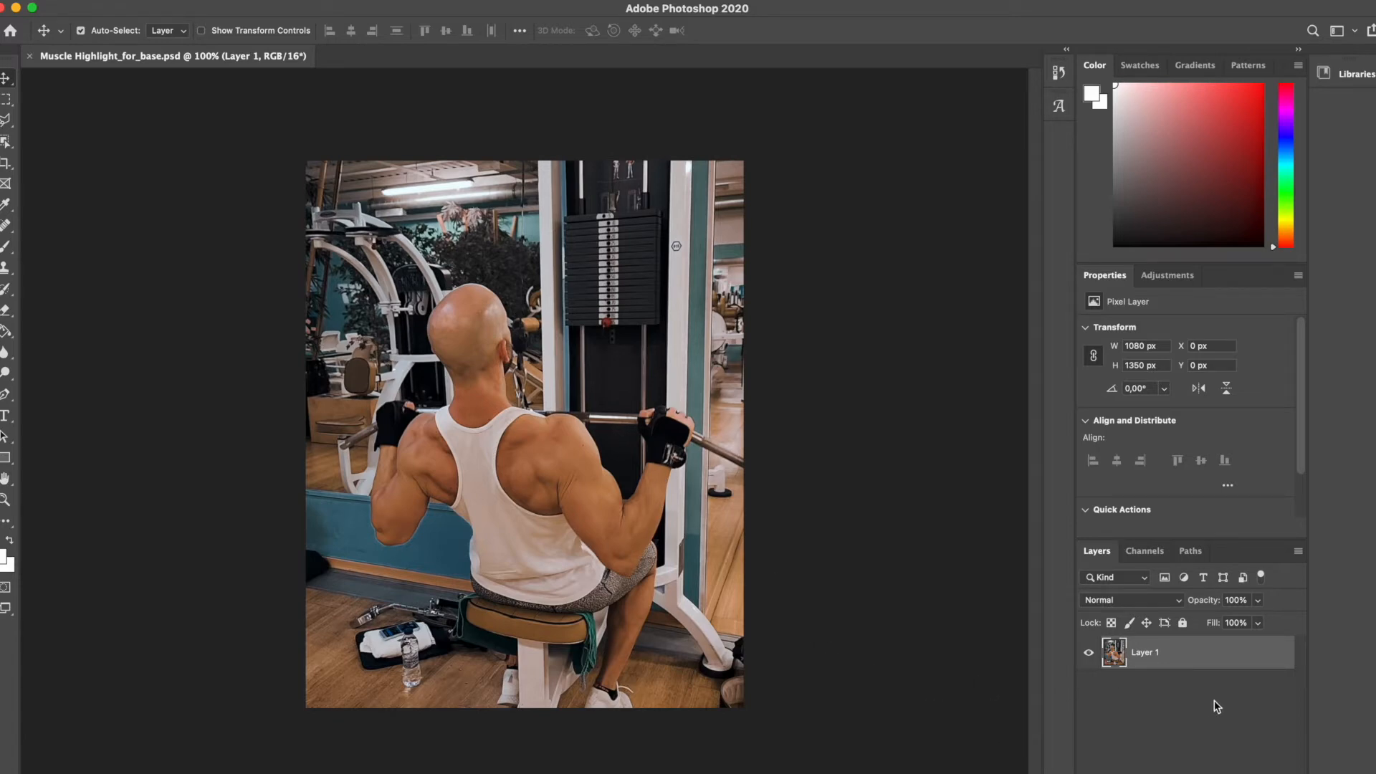
pyautogui.rightClick(1226, 661)
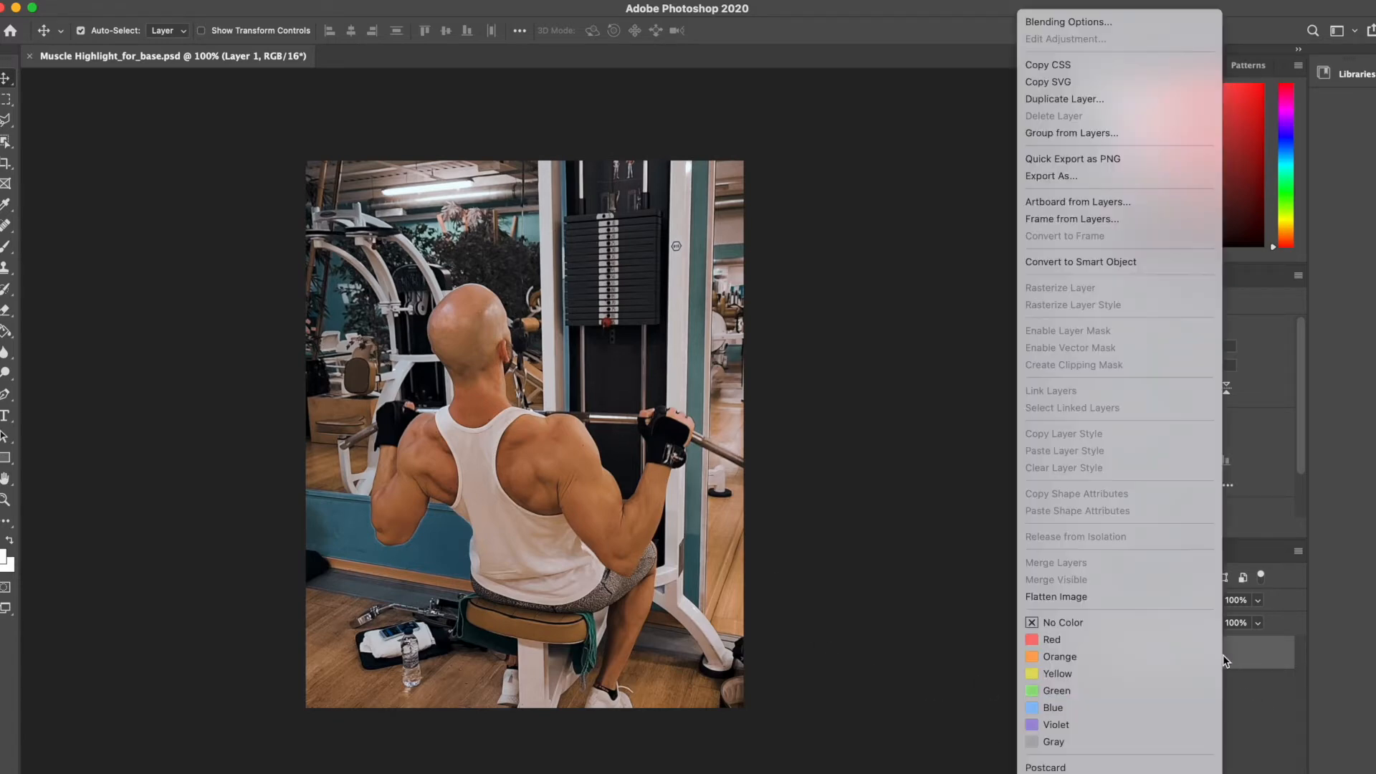
pyautogui.click(1160, 262)
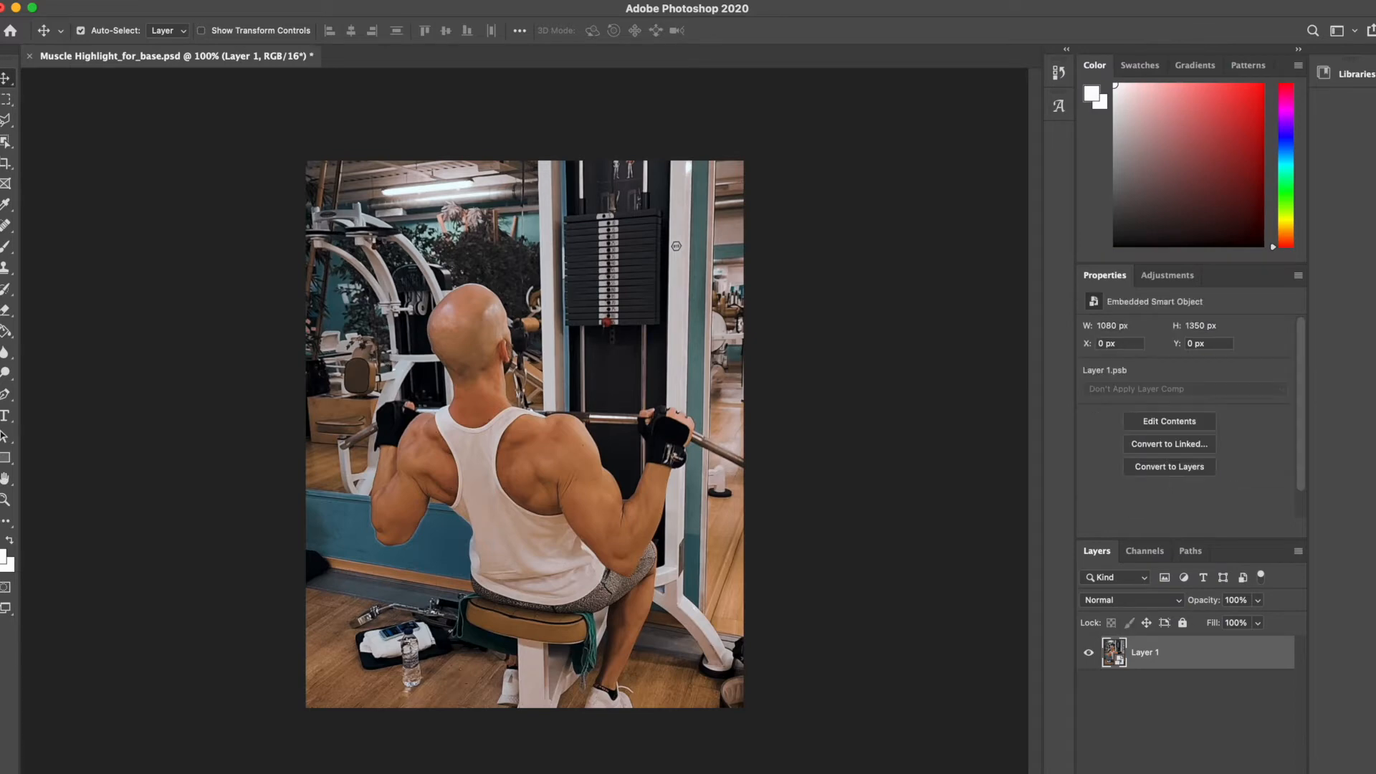
# Add a new empty layer and outline the man's left lat, between arm and tank top, with the Polygonal Lasso
pyautogui.press('alt+shift+super+n')
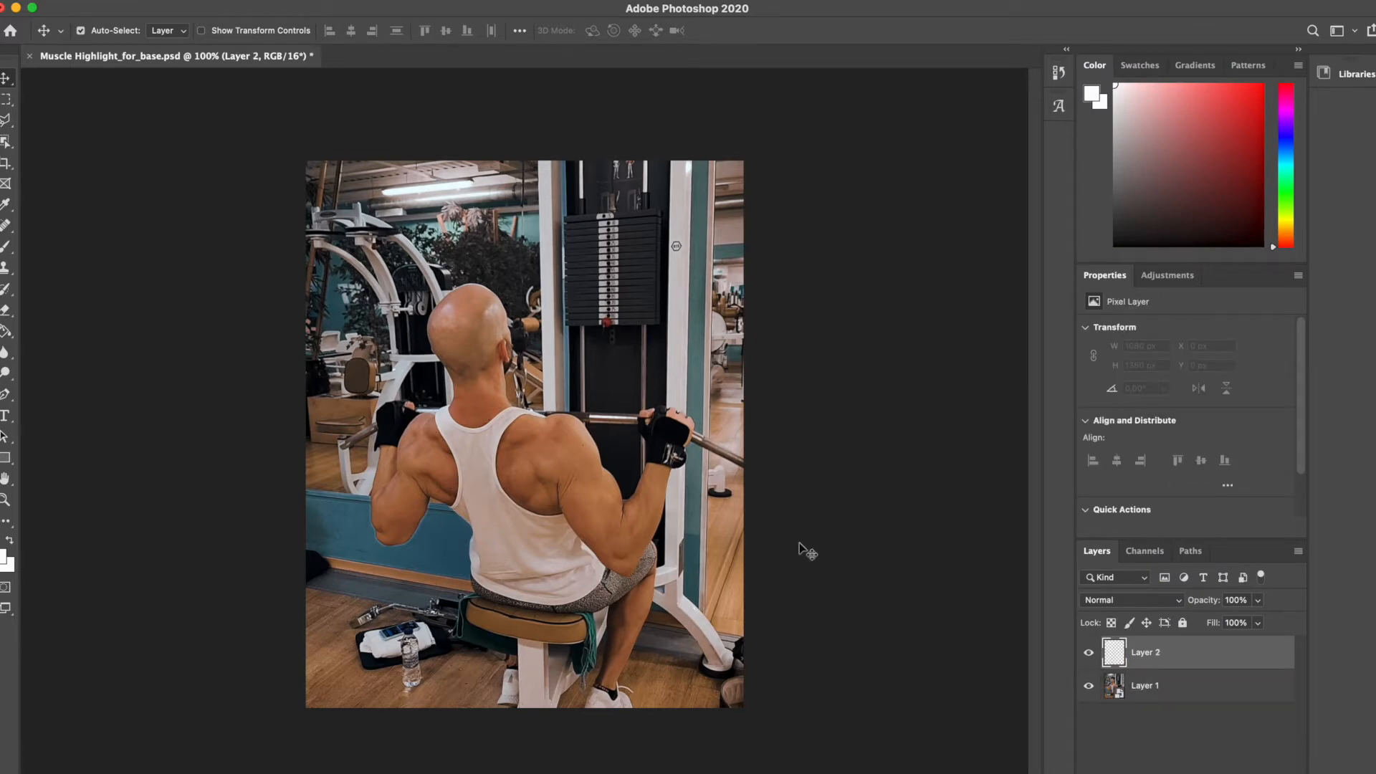
pyautogui.click(5, 121)
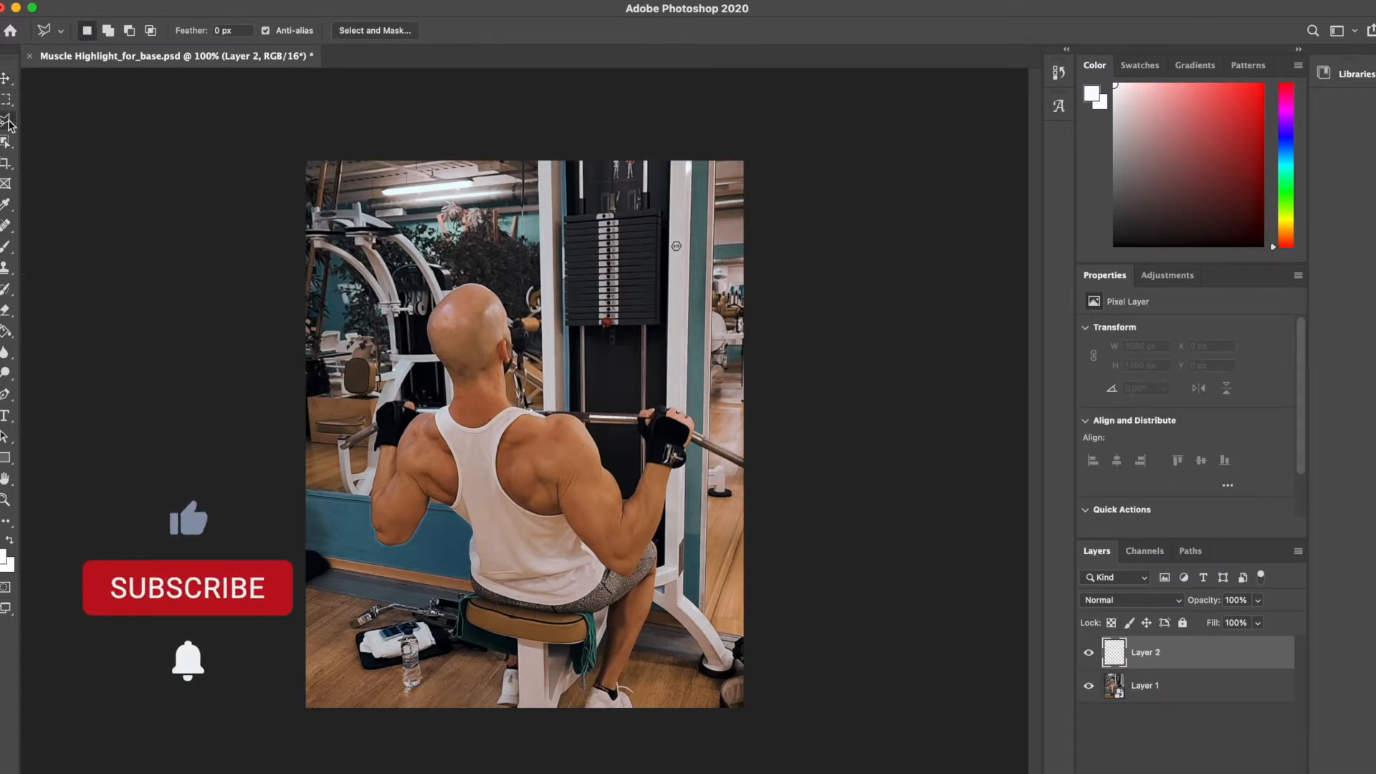
pyautogui.click(44, 133)
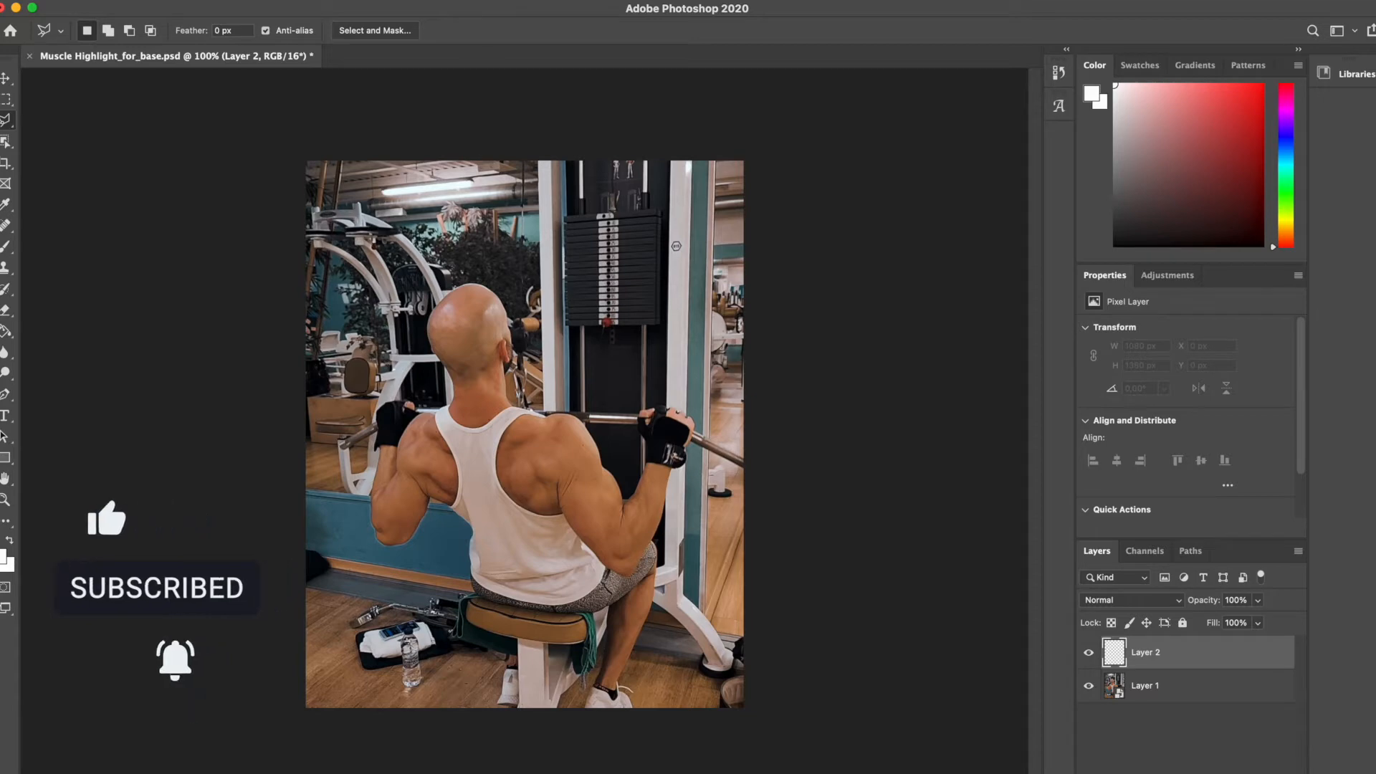
pyautogui.press('super+equal')
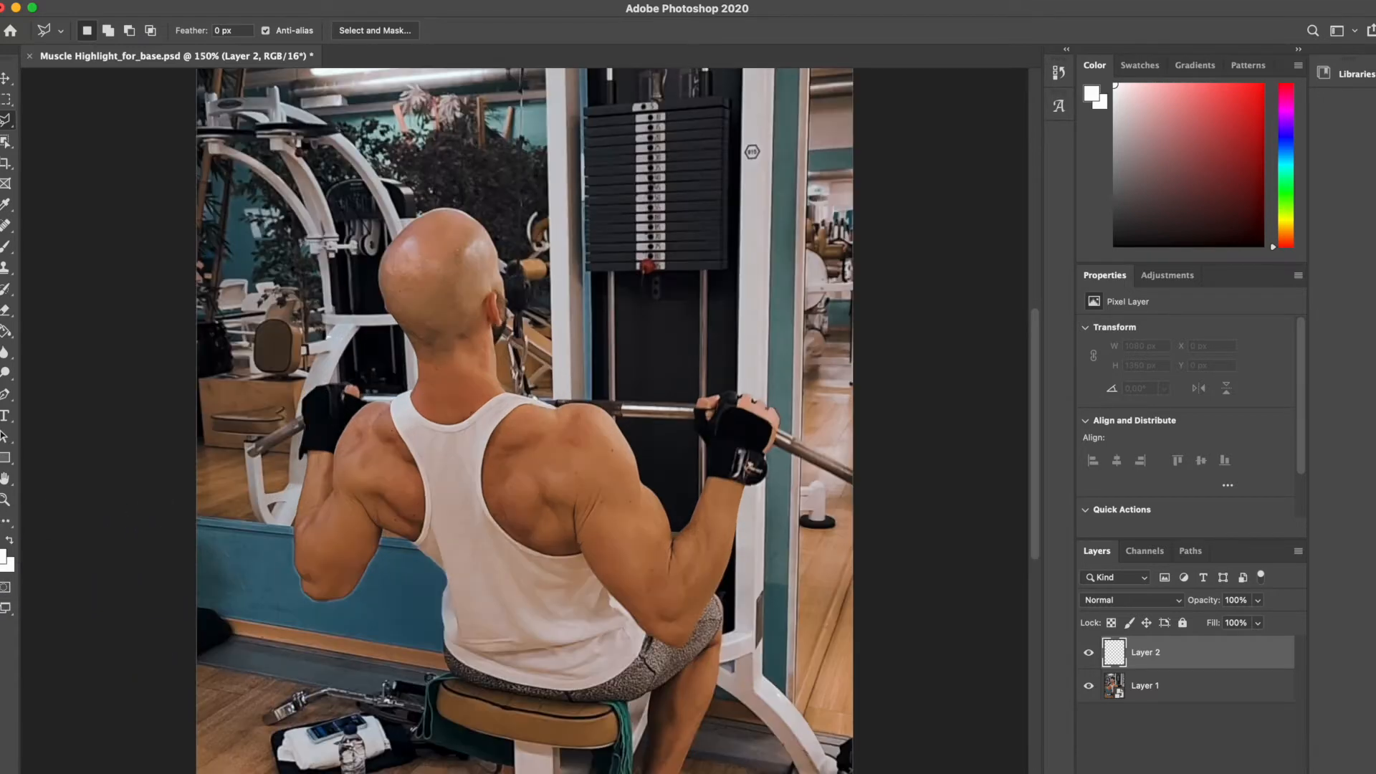
pyautogui.click(382, 529)
pyautogui.click(356, 495)
pyautogui.click(365, 492)
pyautogui.click(378, 494)
pyautogui.click(402, 520)
pyautogui.click(420, 526)
# Add the man's right lat, between tank top and upper arm, to the existing lasso selection
pyautogui.press('shift')
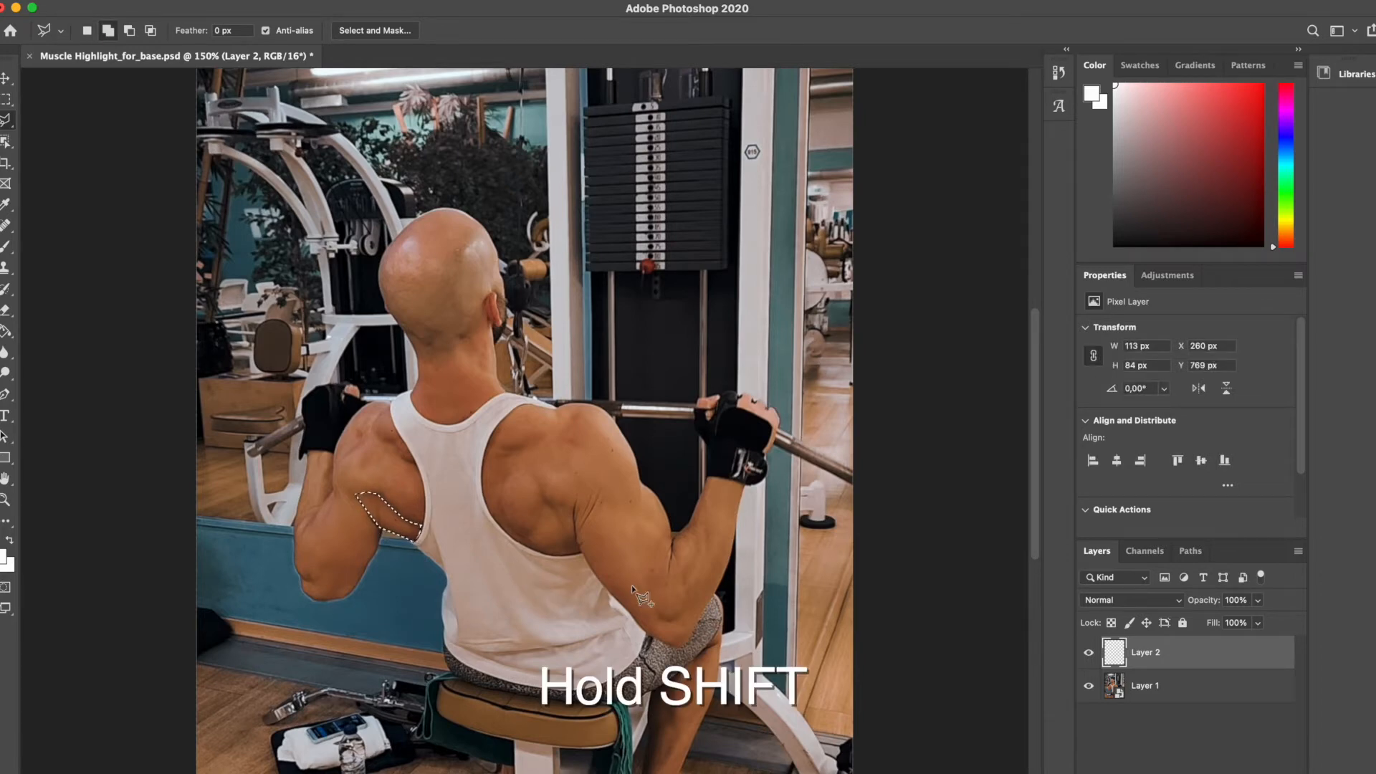
pyautogui.keyDown('shift'); pyautogui.click(579, 552); pyautogui.keyUp('shift')
pyautogui.click(573, 506)
pyautogui.click(541, 507)
pyautogui.click(518, 539)
pyautogui.doubleClick(528, 552)
# Set the foreground color to red fe0101 and fill the selected lat areas with the Paint Bucket on Layer 2
pyautogui.click(5, 332)
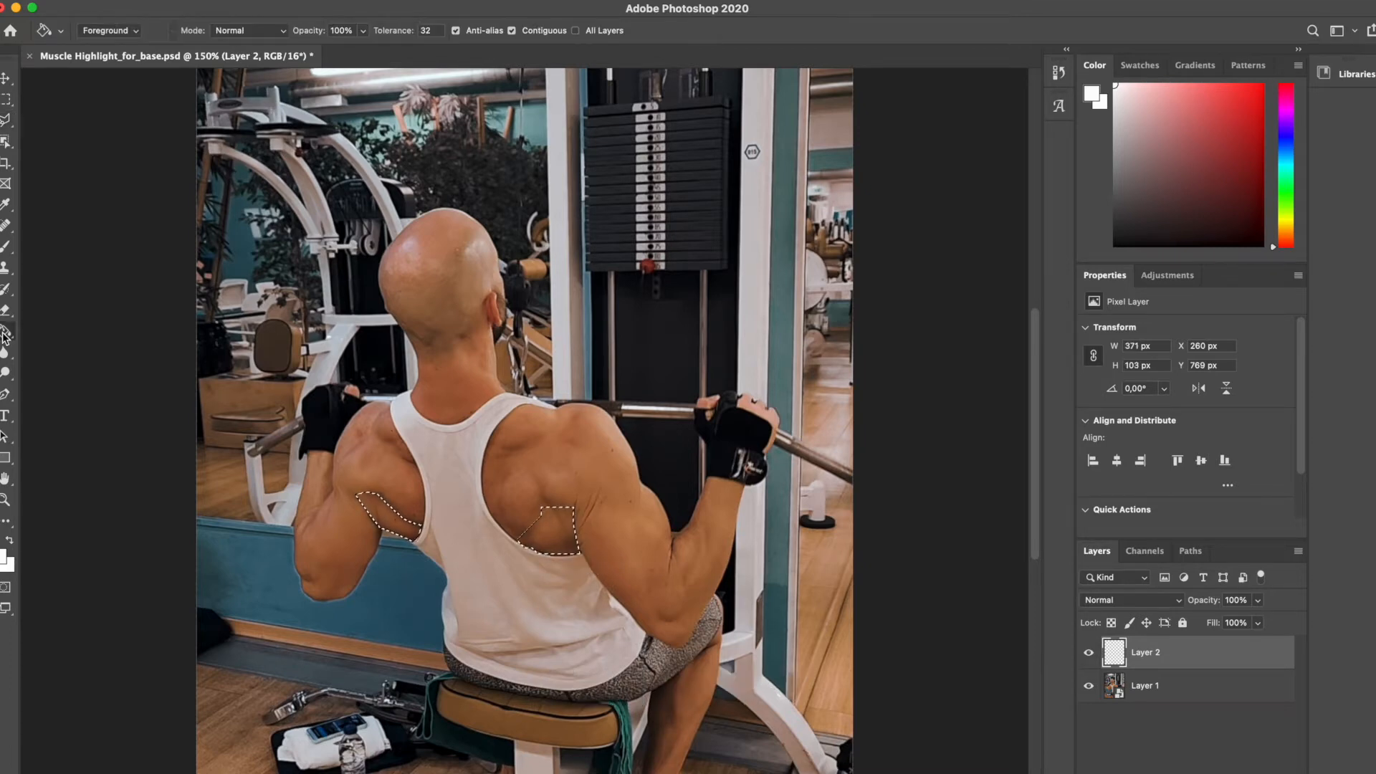
pyautogui.click(6, 558)
pyautogui.click(685, 291)
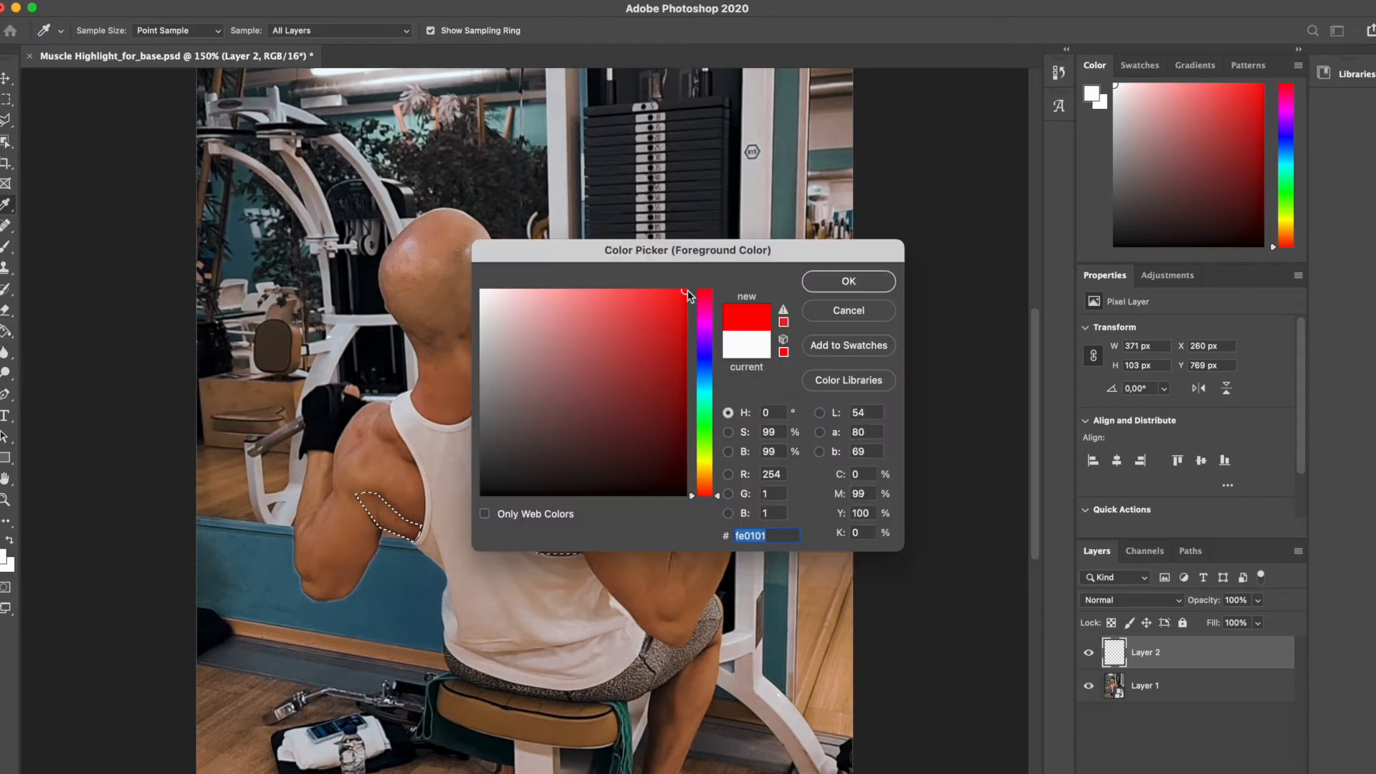
pyautogui.click(847, 286)
pyautogui.click(550, 531)
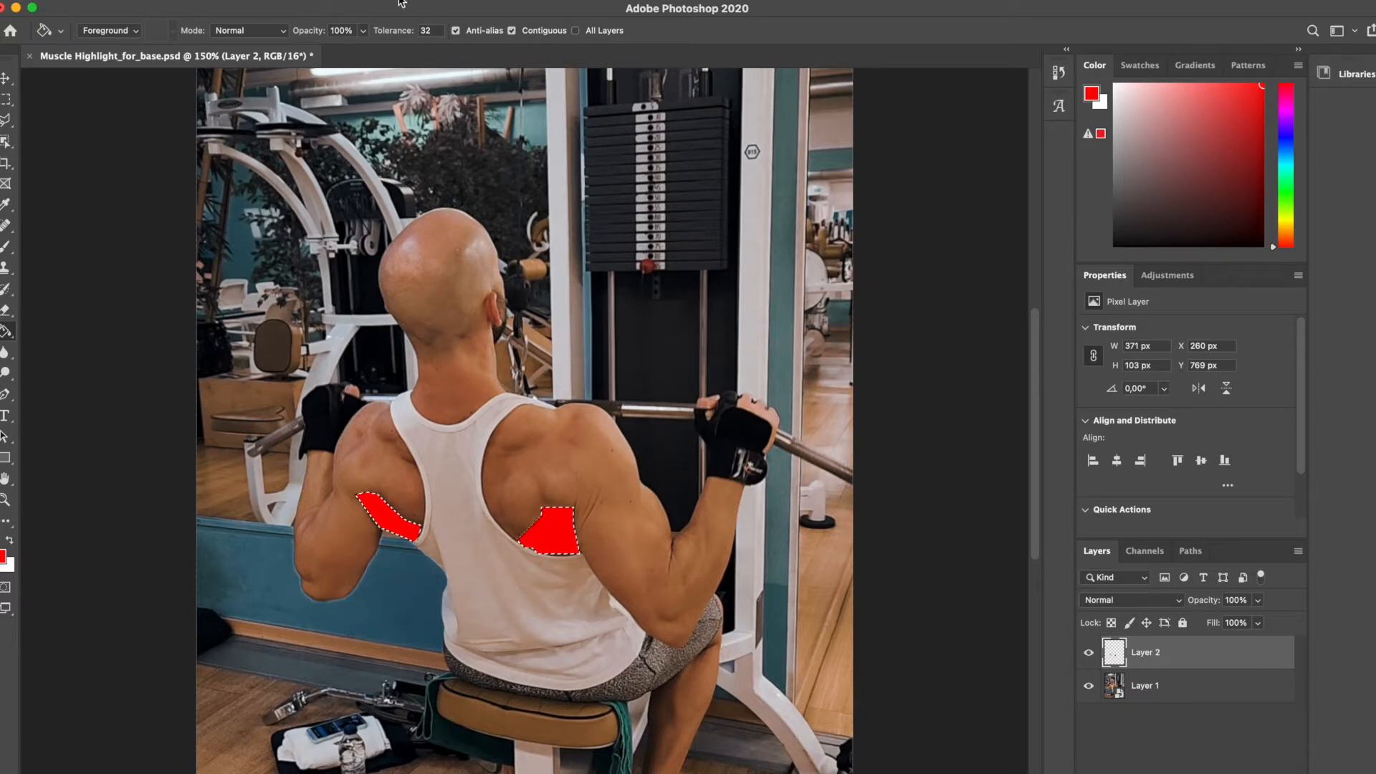
# Apply a Gaussian Blur with a 1.0 pixel radius to the red lat fills and clear the selection
pyautogui.click(365, 2)
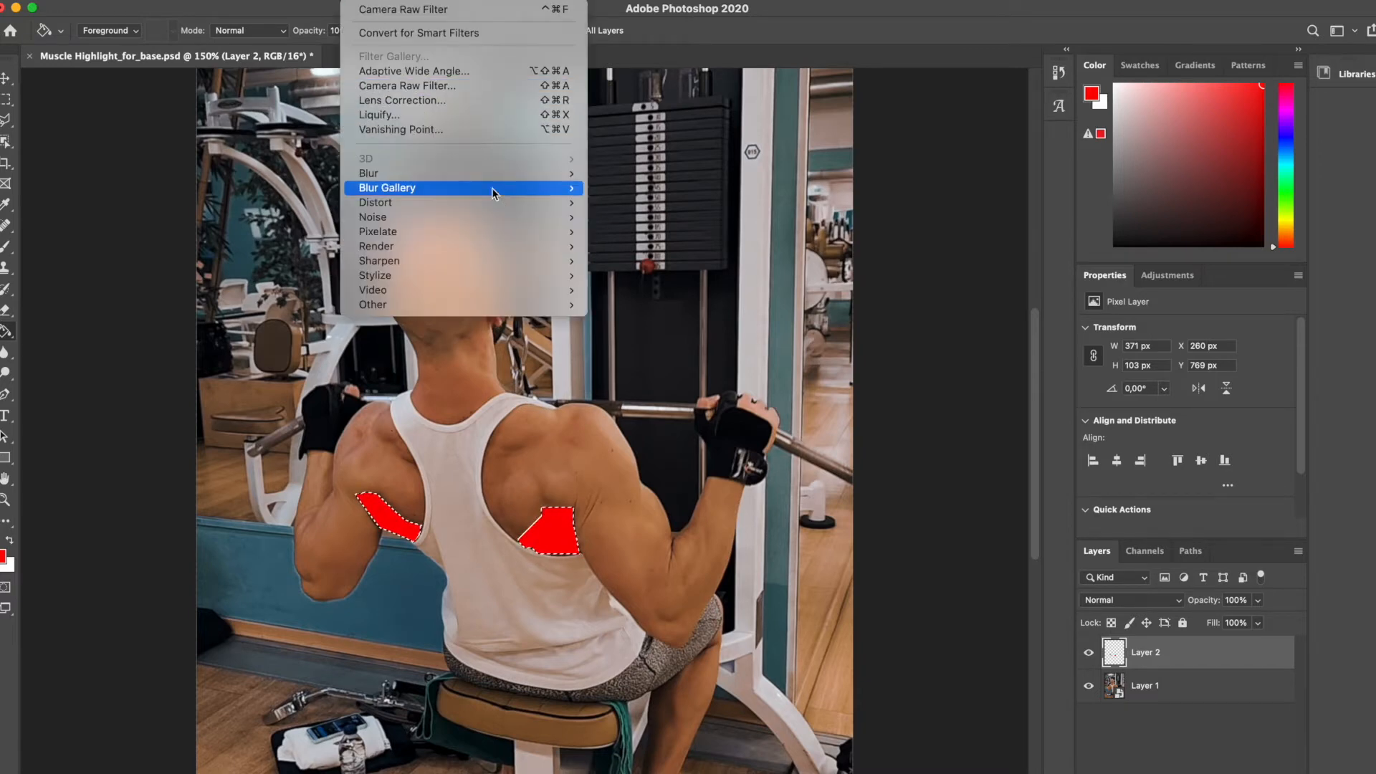
pyautogui.moveTo(492, 175)
pyautogui.click(639, 232)
pyautogui.click(634, 402)
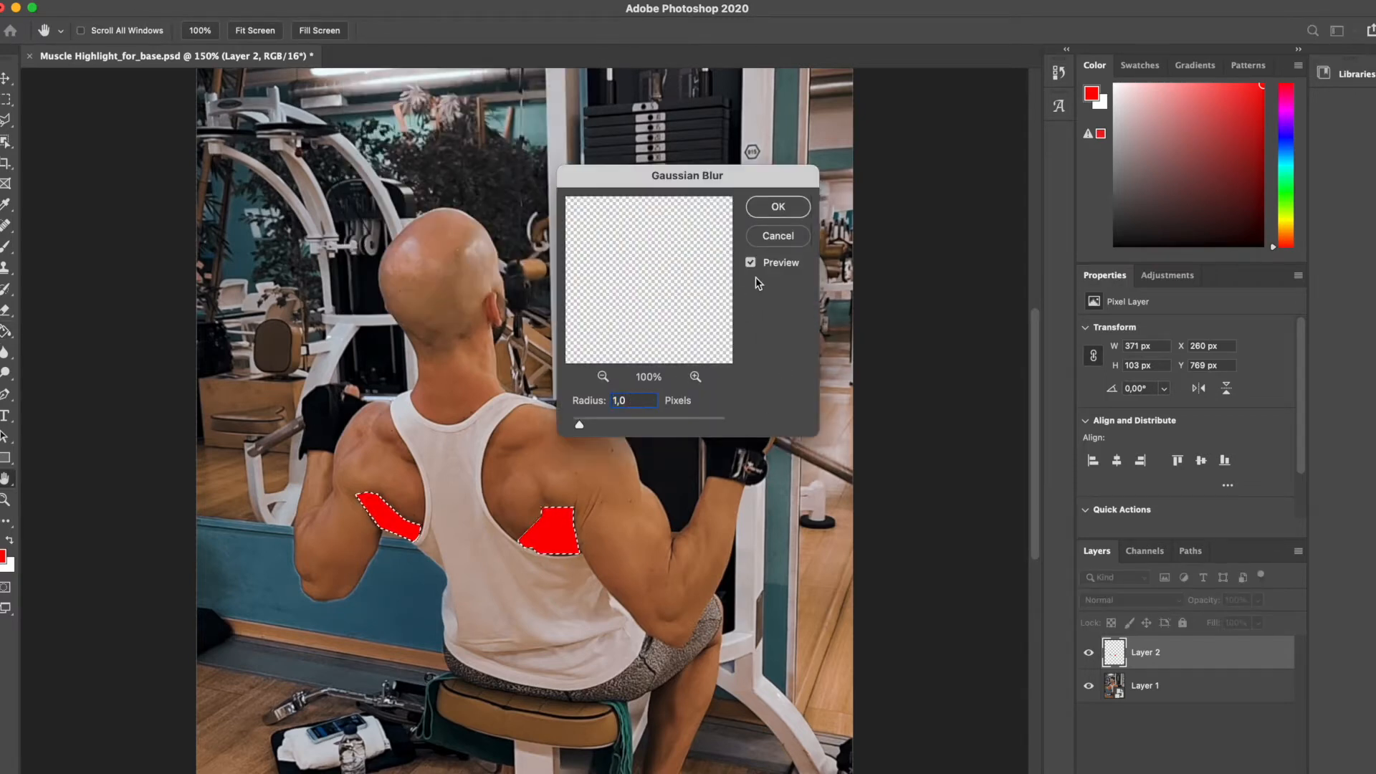
pyautogui.click(776, 207)
pyautogui.press('cmd+d')
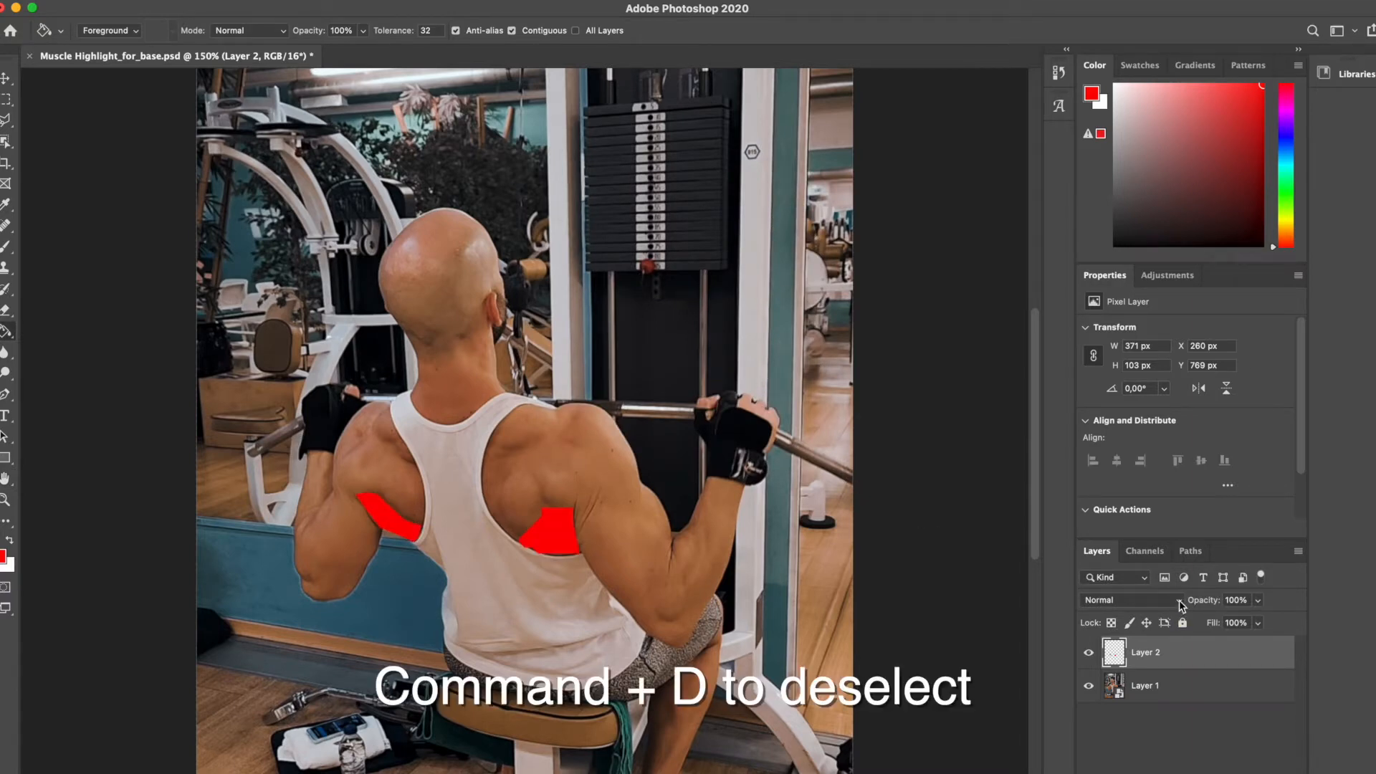
# Set the blend mode of Layer 2 to Multiply
pyautogui.click(1181, 606)
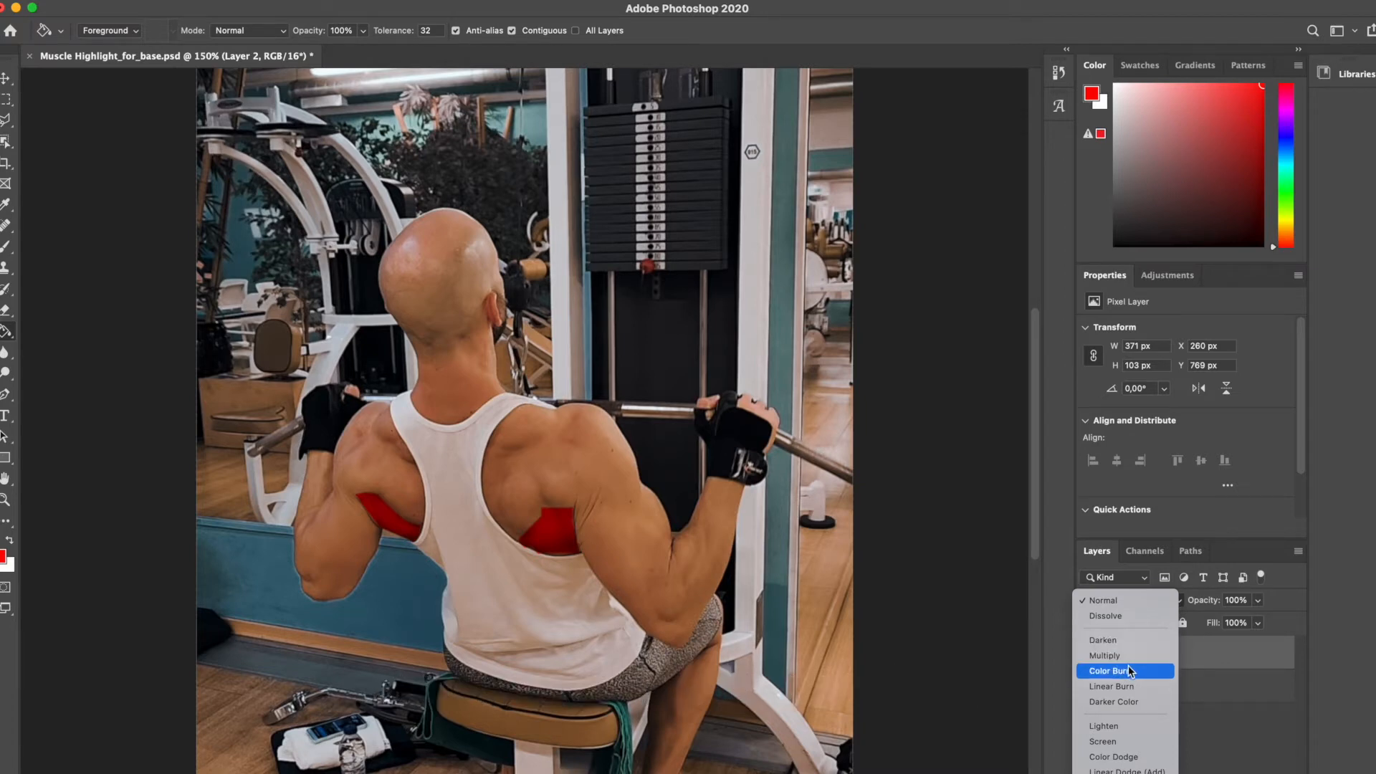
pyautogui.scroll(-3, 1139, 699)
pyautogui.scroll(-3, 1138, 697)
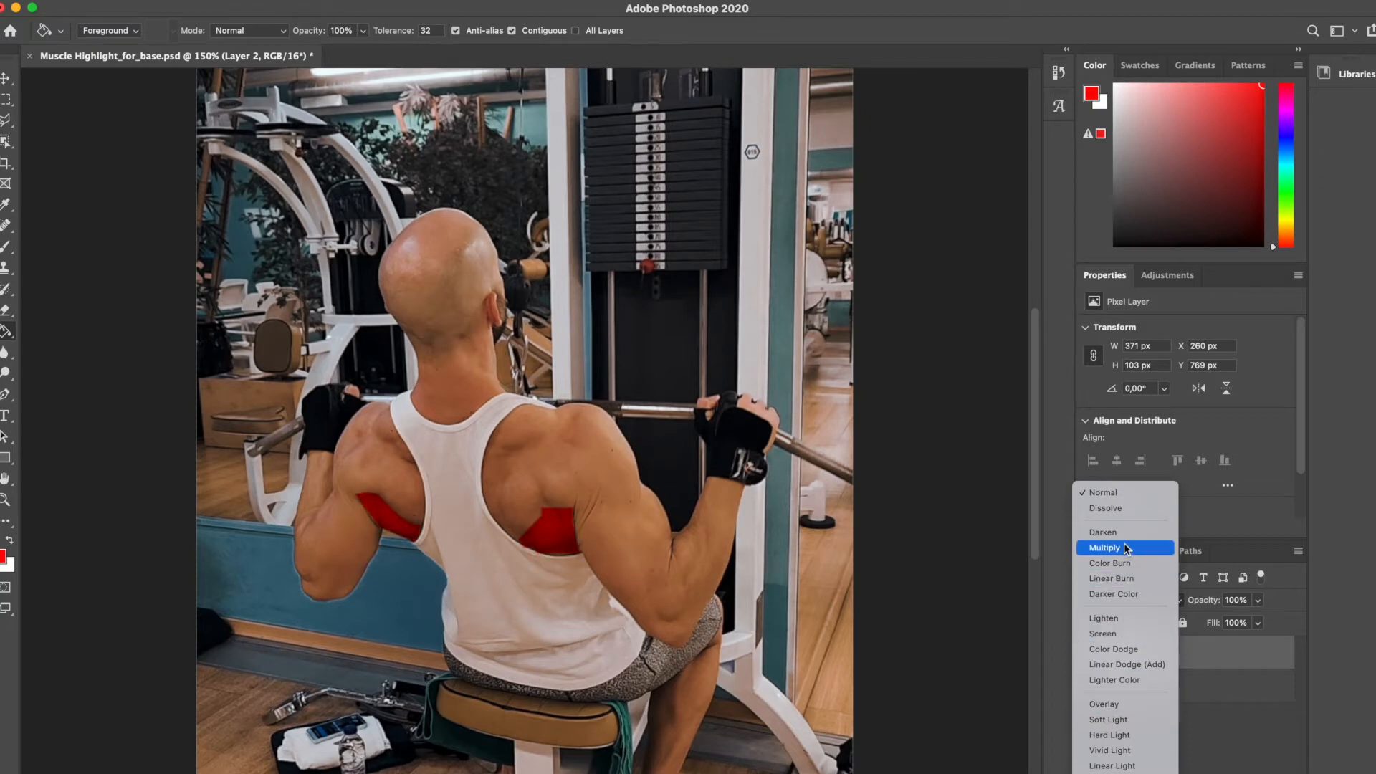
pyautogui.click(1124, 546)
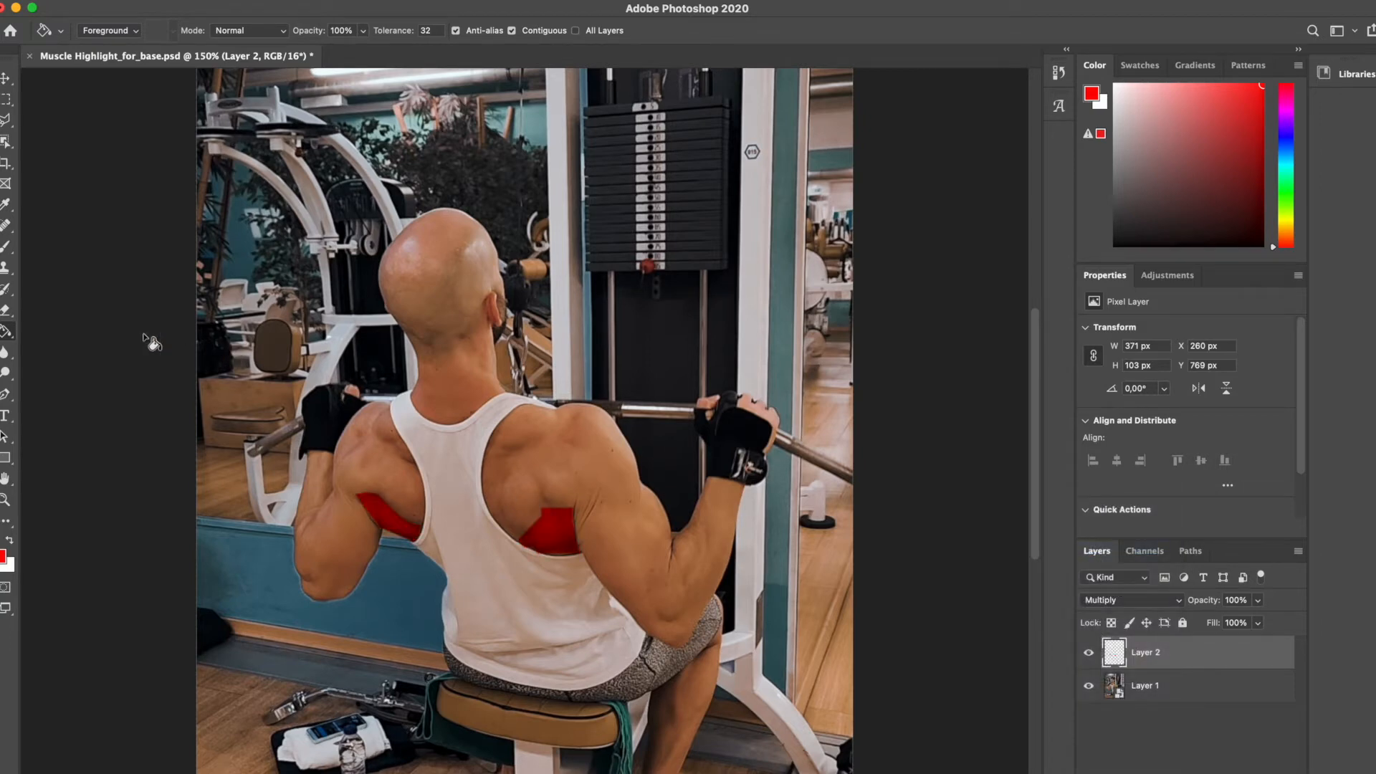
# Switch to the Eraser and set its brush size to 175 px
pyautogui.click(5, 312)
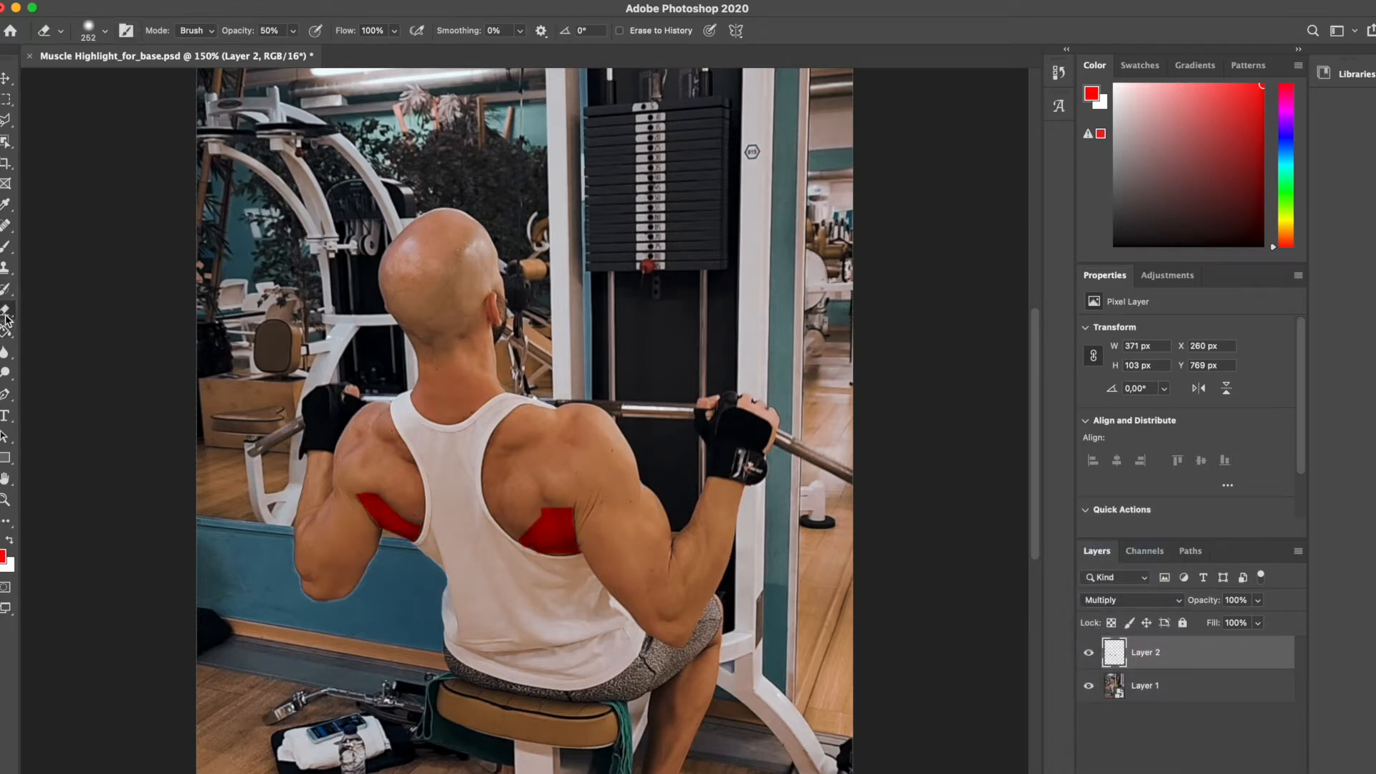
pyautogui.rightClick(5, 312)
pyautogui.click(64, 308)
pyautogui.click(105, 33)
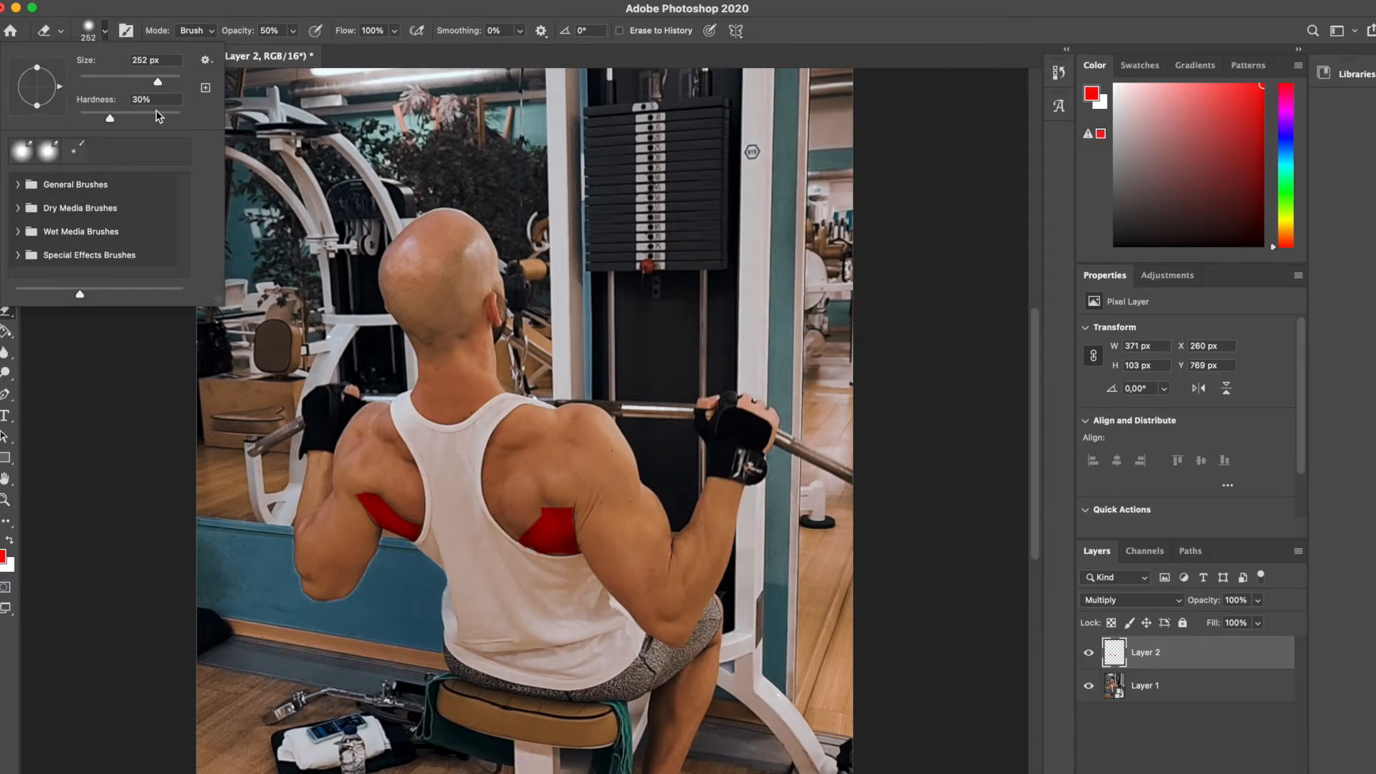
pyautogui.moveTo(156, 80); pyautogui.dragTo(150, 80)
pyautogui.write('175')
pyautogui.press('Return')
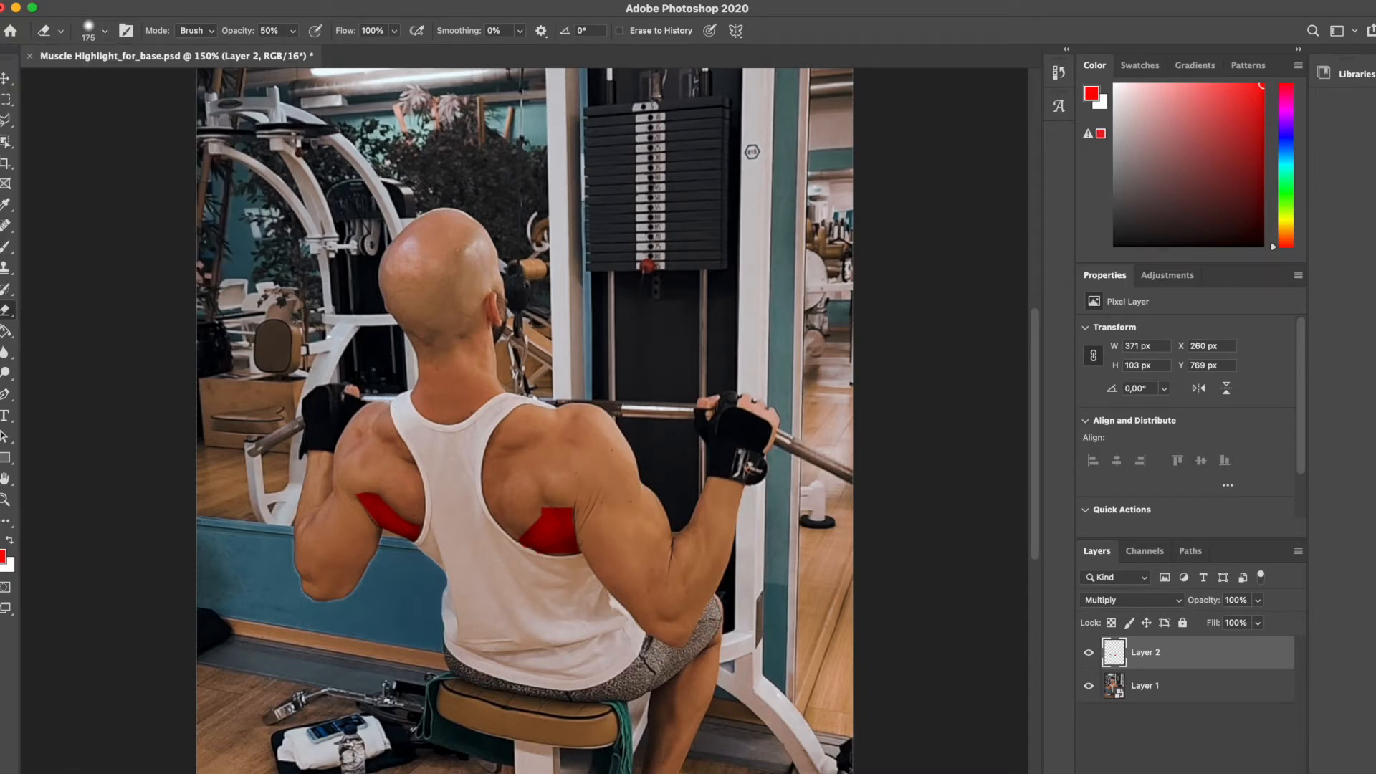
# Soften the edges of both red lat highlights with single dabs of the Eraser around their outlines
pyautogui.press('super+plus')
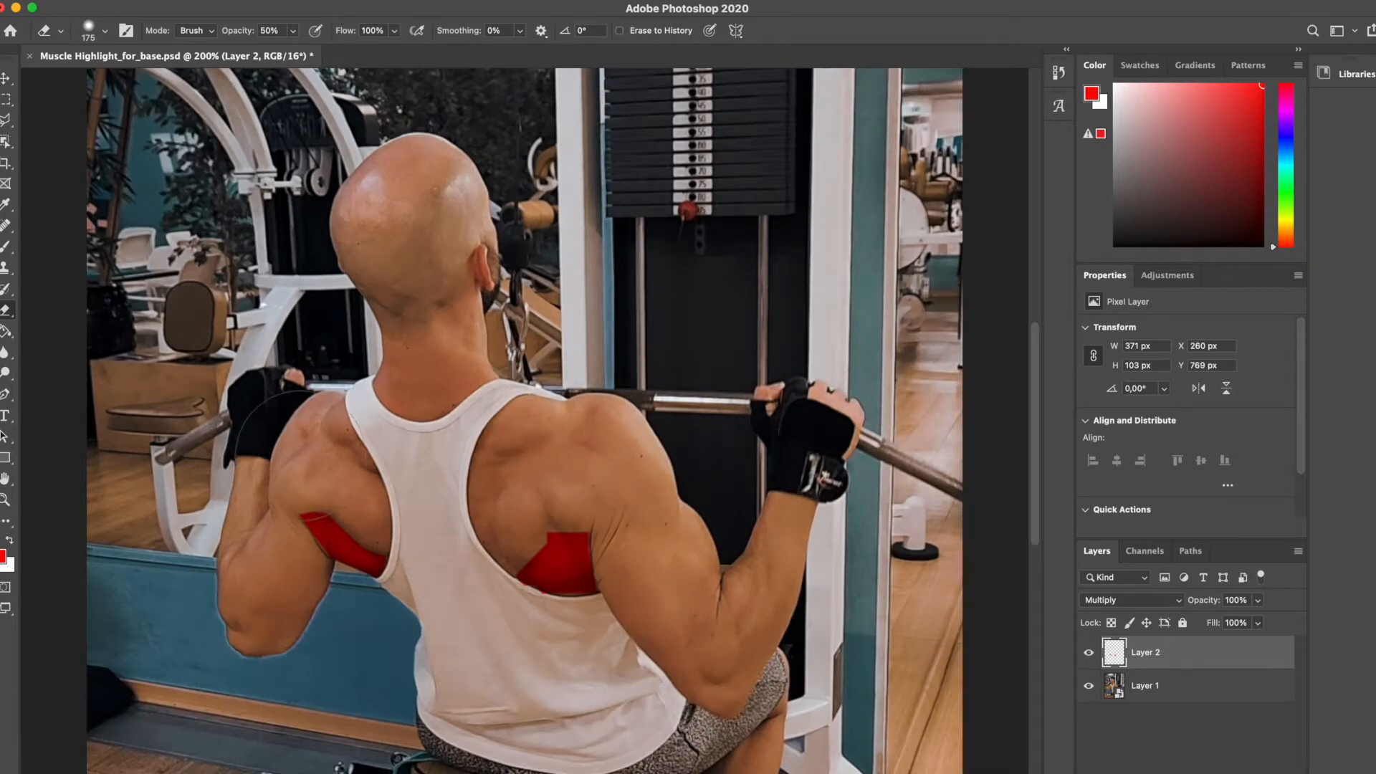
pyautogui.click(362, 480)
pyautogui.click(312, 614)
pyautogui.click(649, 513)
pyautogui.click(508, 641)
pyautogui.click(534, 509)
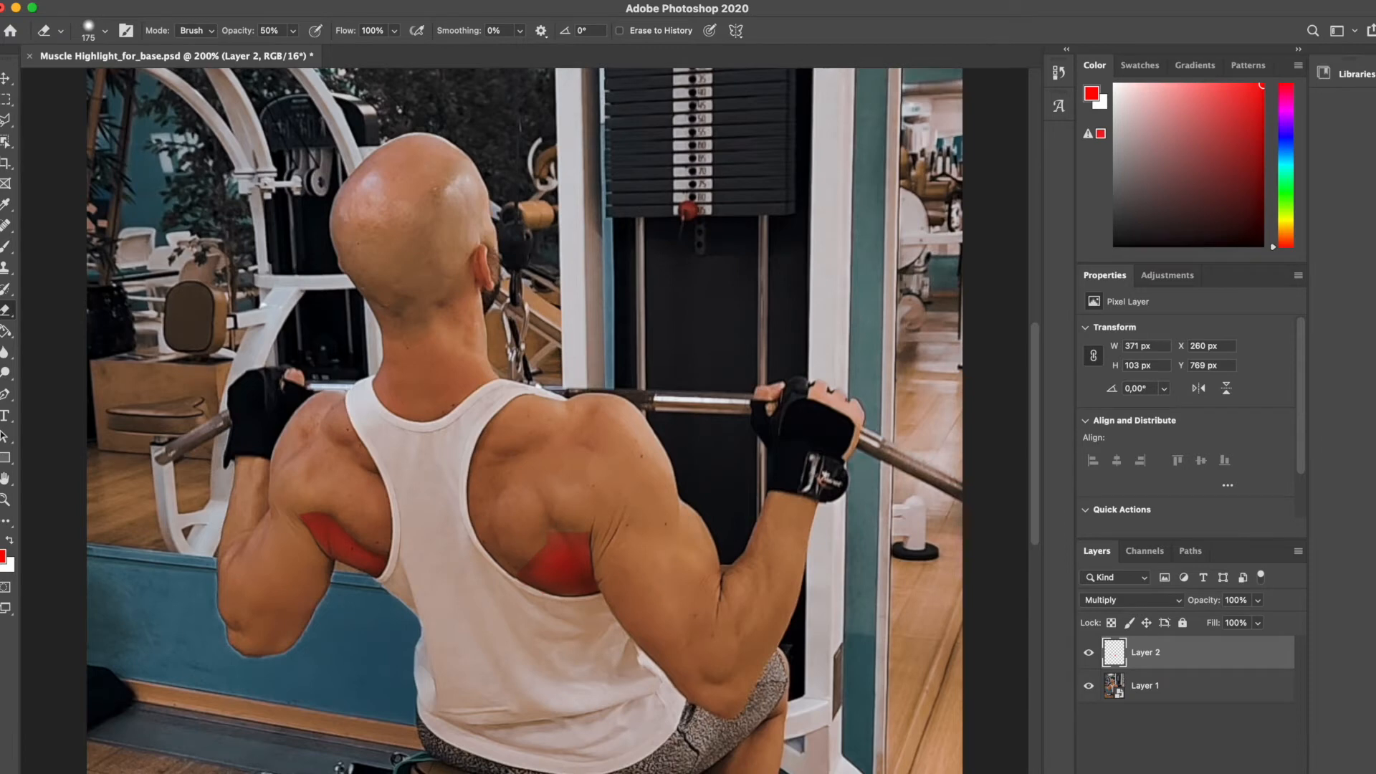
pyautogui.press('super+minus')
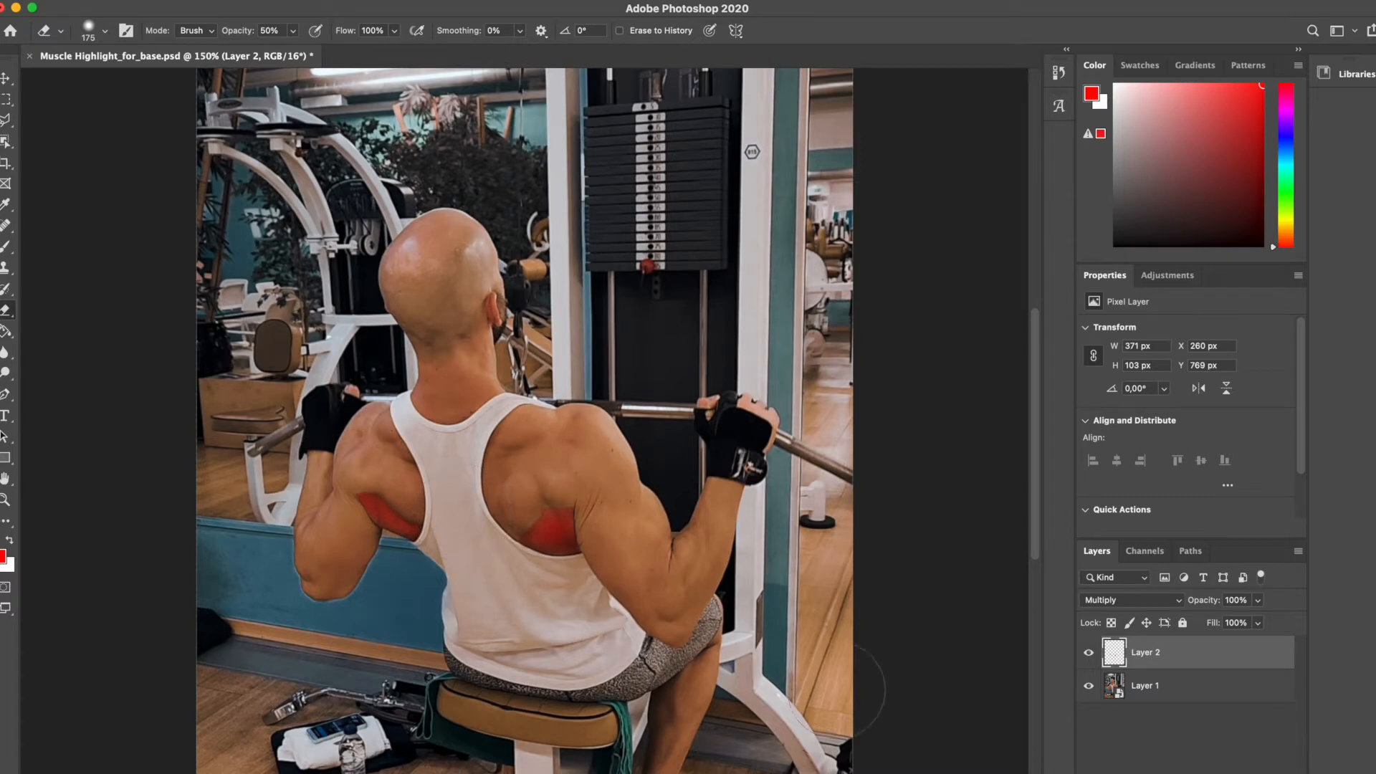
# Add a new layer and outline the left shoulder-blade muscle above the existing lat highlight with the Polygonal Lasso
pyautogui.press('alt+shift+super+n')
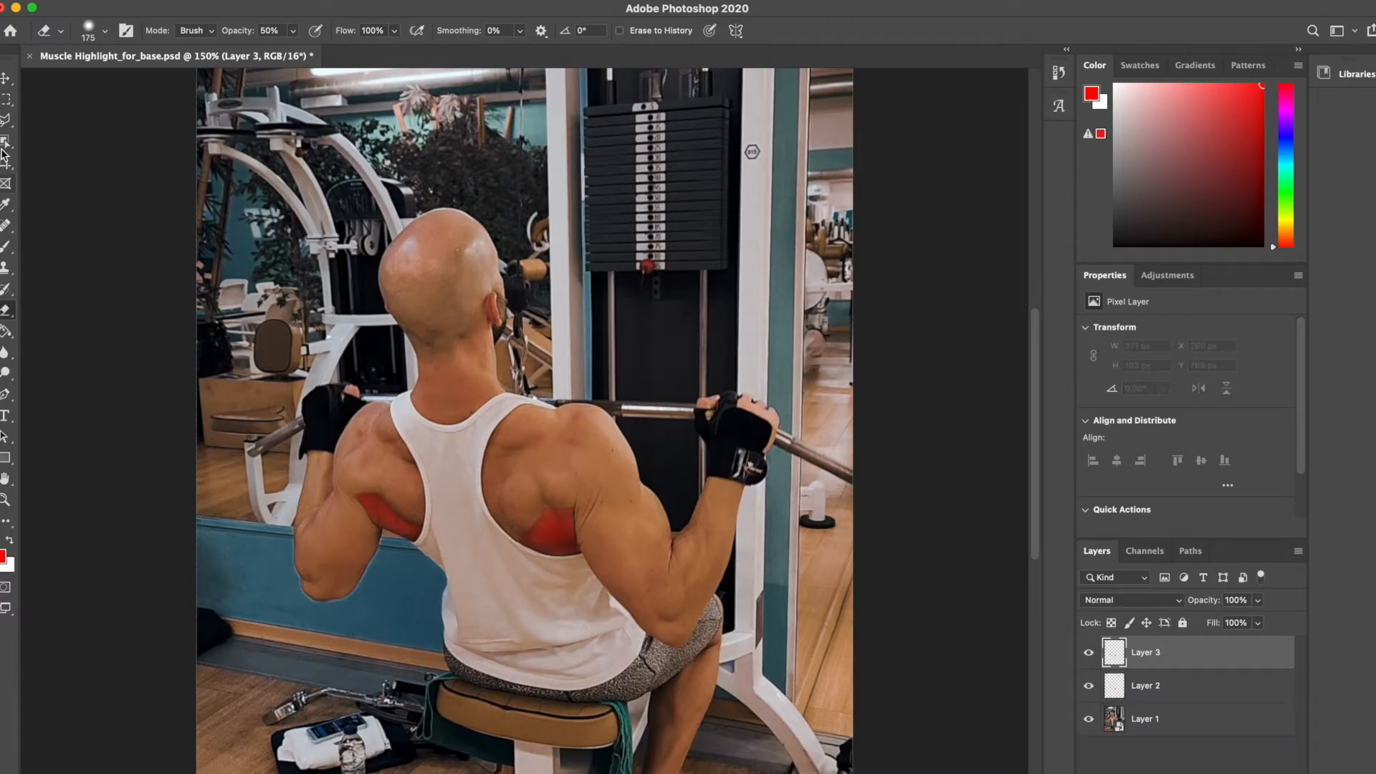
pyautogui.click(6, 124)
pyautogui.rightClick(5, 124)
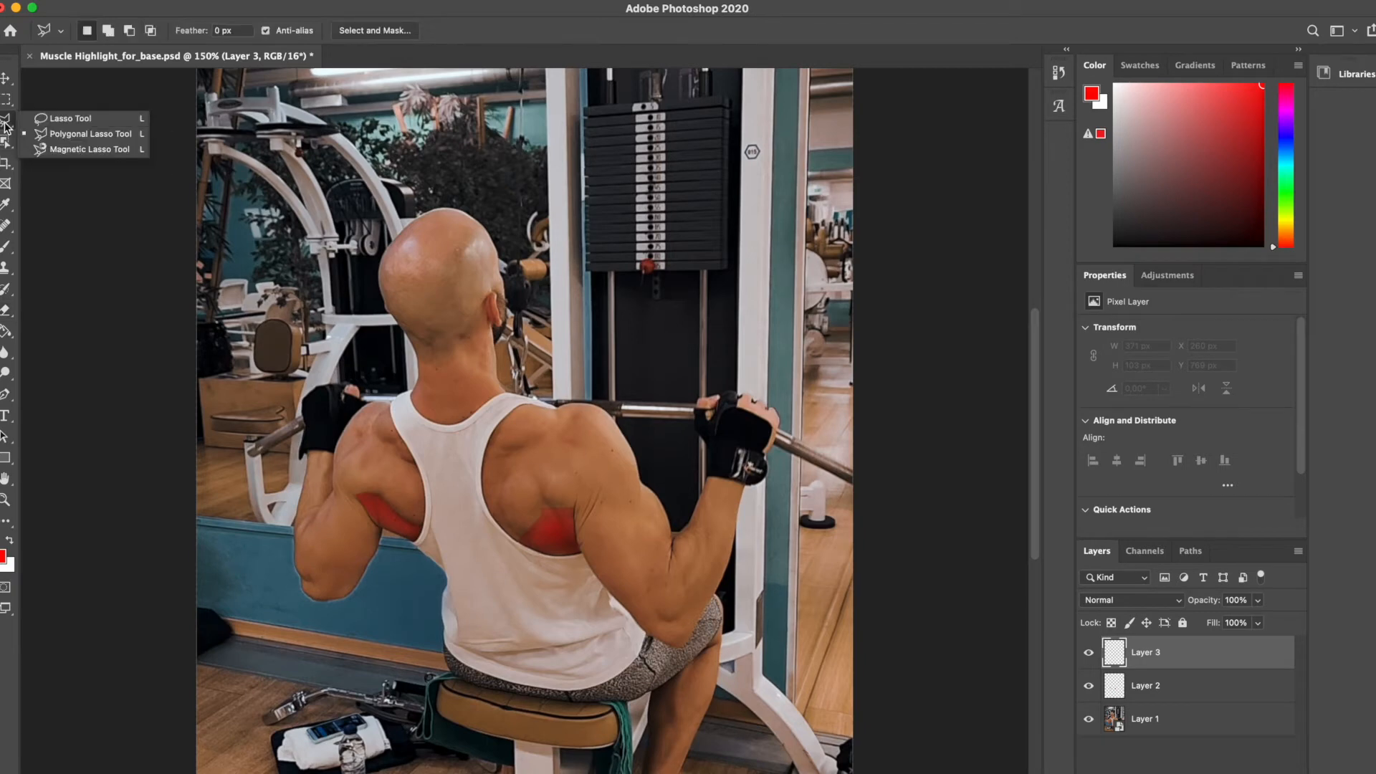
pyautogui.click(121, 137)
pyautogui.click(422, 525)
pyautogui.click(414, 463)
pyautogui.click(368, 436)
pyautogui.click(337, 482)
pyautogui.click(378, 492)
pyautogui.click(422, 526)
# Add the right shoulder-blade muscle, between the tank top strap and the lat highlight, to the polygonal selection
pyautogui.keyDown('shift'); pyautogui.click(578, 501); pyautogui.keyUp('shift')
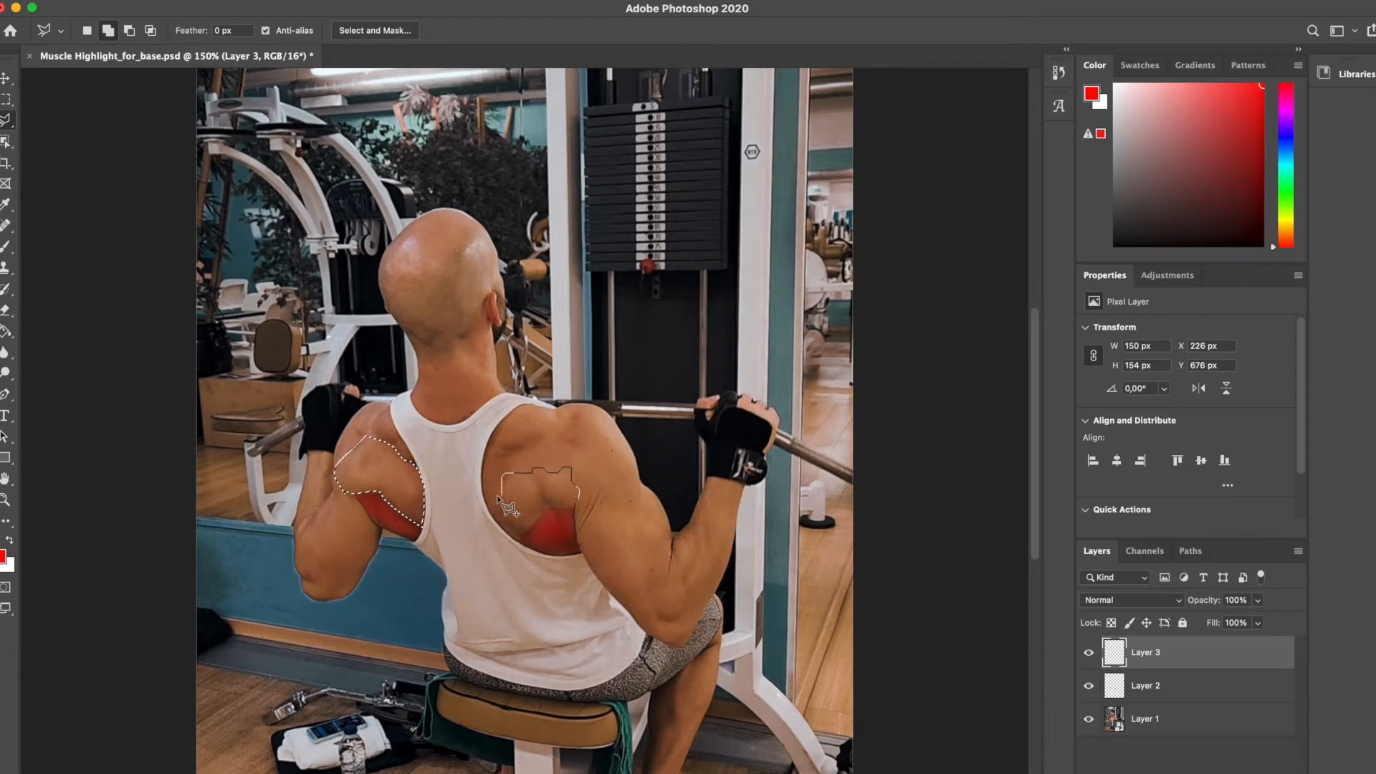
pyautogui.keyDown('shift'); pyautogui.click(577, 505); pyautogui.keyUp('shift')
pyautogui.click(576, 471)
pyautogui.click(506, 472)
pyautogui.click(484, 495)
pyautogui.click(513, 539)
pyautogui.click(542, 504)
pyautogui.click(577, 506)
# Fill both selected shoulder-blade areas with the red foreground color and clear the selection
pyautogui.press('g')
pyautogui.click(398, 477)
pyautogui.hotkey('ctrl', 'd')
# Set Layer 3 to the Multiply blend mode at 40% opacity
pyautogui.click(1131, 599)
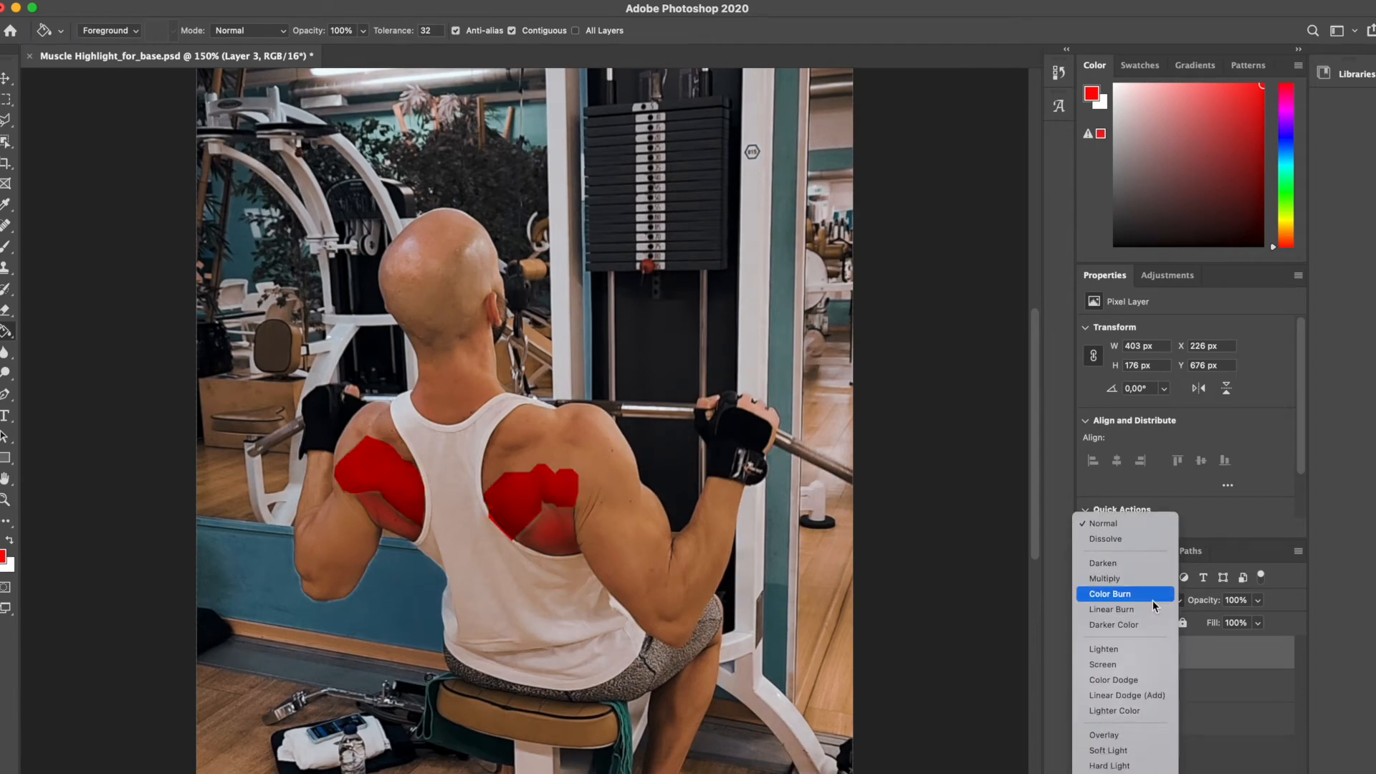
pyautogui.click(1142, 578)
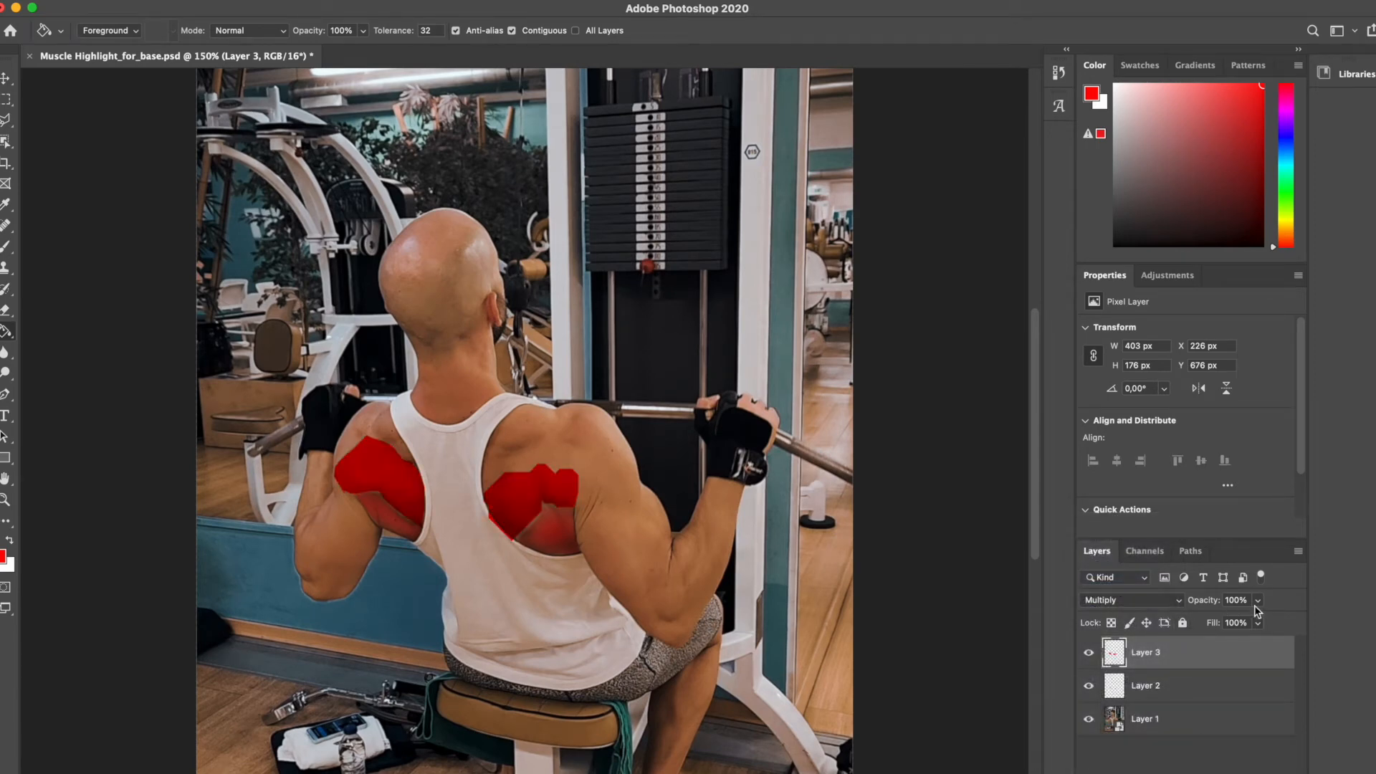
pyautogui.click(1234, 600)
pyautogui.write('40')
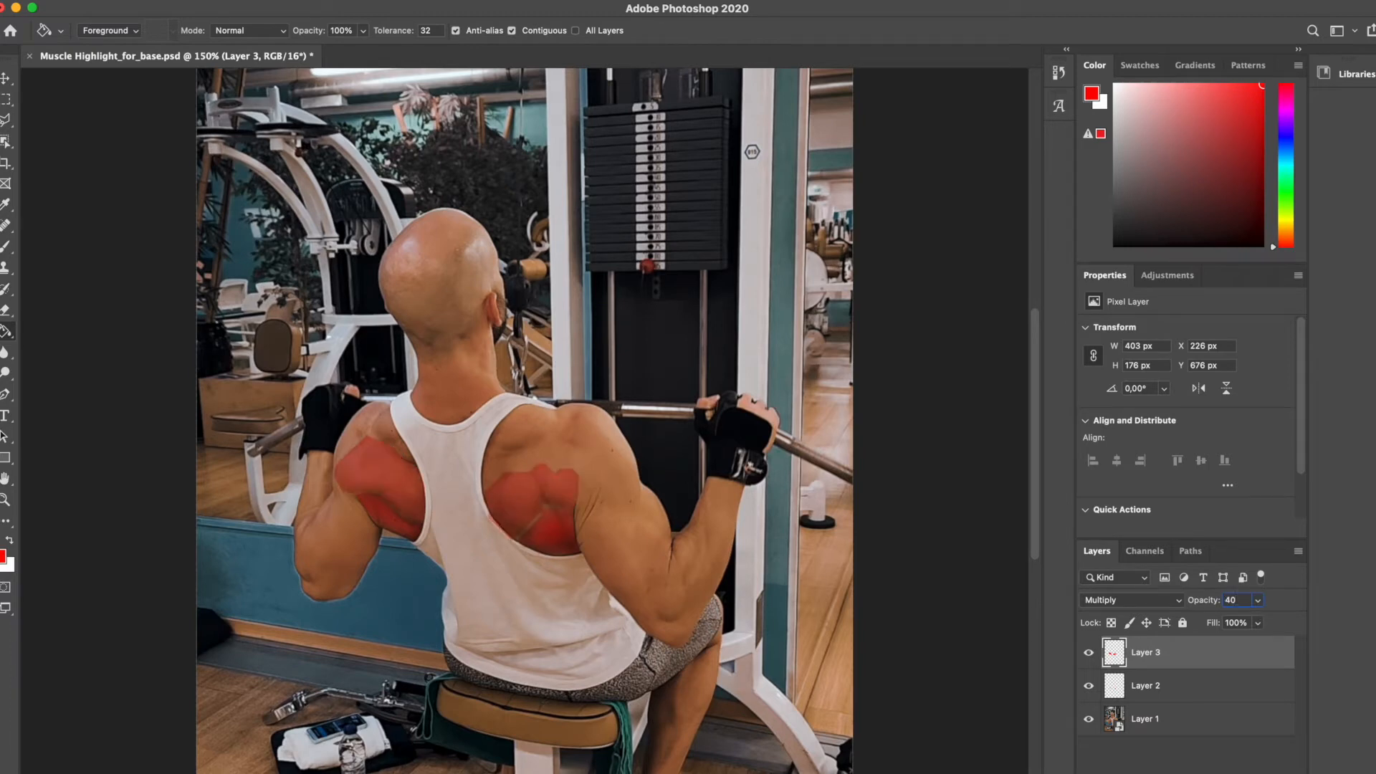
# Soften the outer edge of the left shoulder-blade highlight with the 175 px Eraser
pyautogui.click(3, 311)
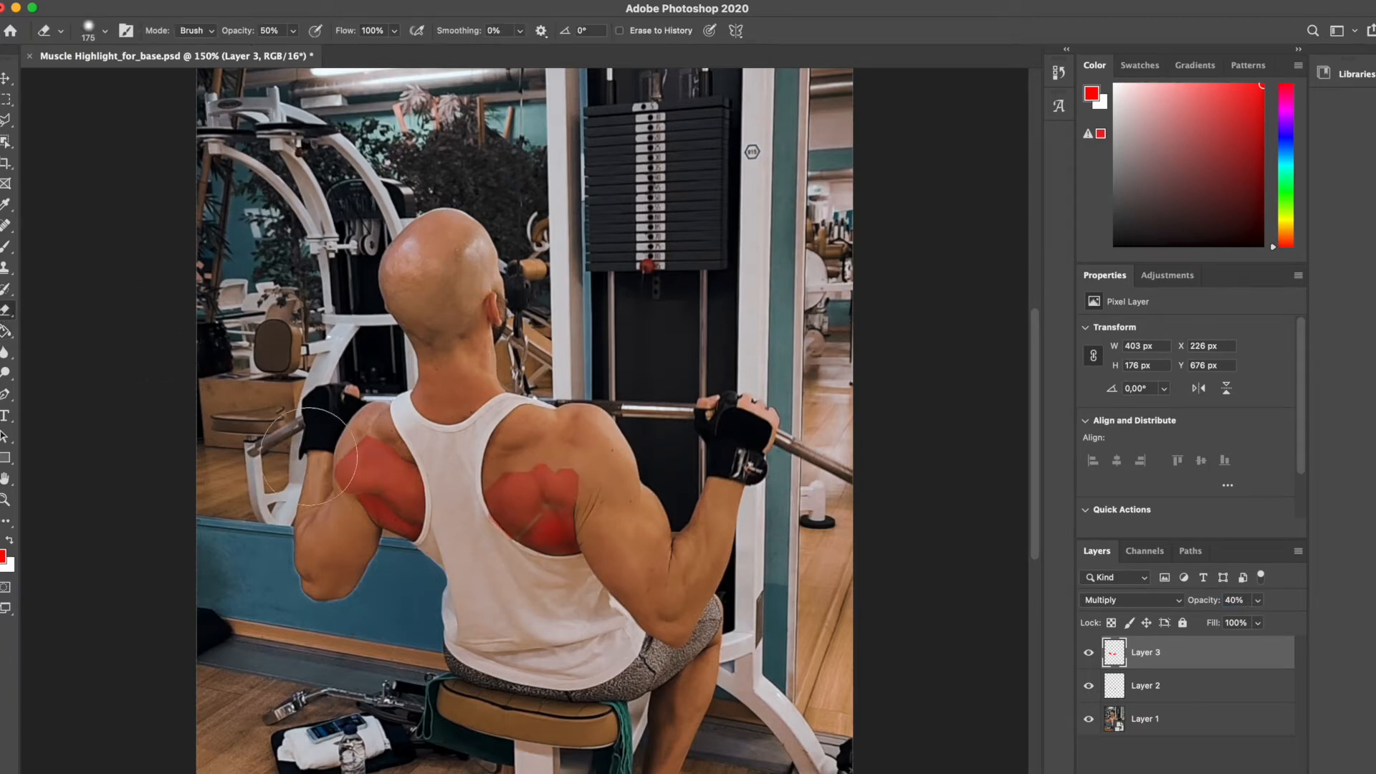
pyautogui.moveTo(302, 440)
pyautogui.mouseDown()
pyautogui.moveTo(346, 460)
pyautogui.moveTo(373, 555)
pyautogui.mouseUp()
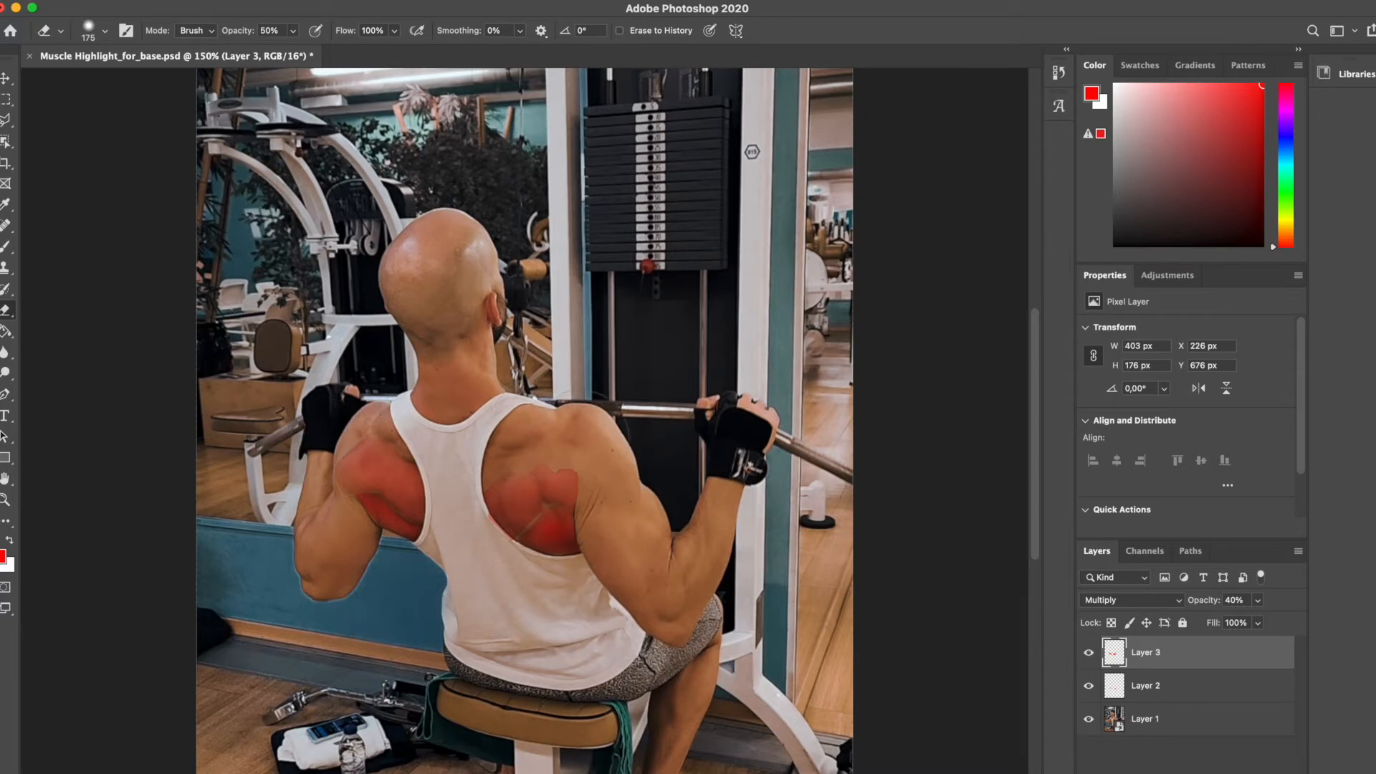
# Save the highlighted image as a JPEG copy named Muscle Highlight_highlighted
pyautogui.press('super+minus')
pyautogui.click(111, 1)
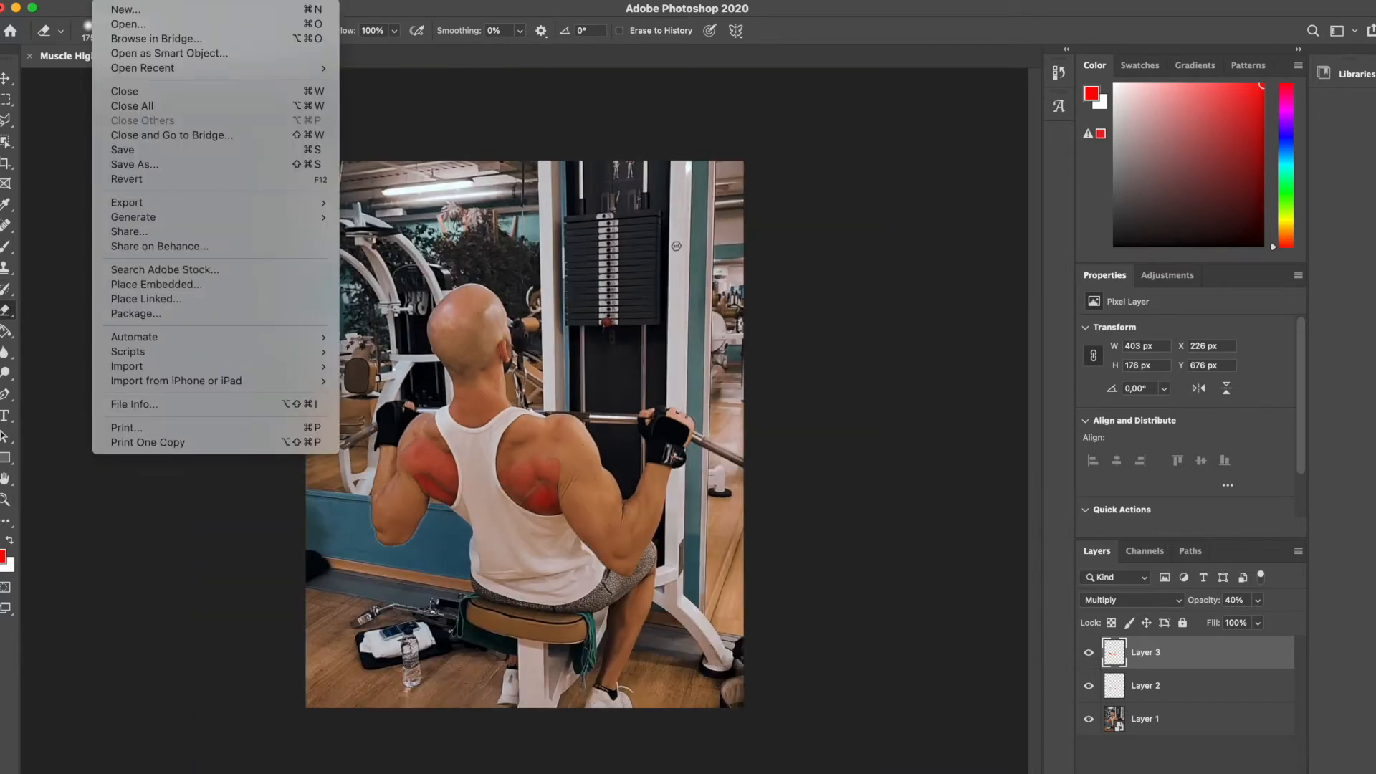
pyautogui.click(168, 164)
pyautogui.press('Right')
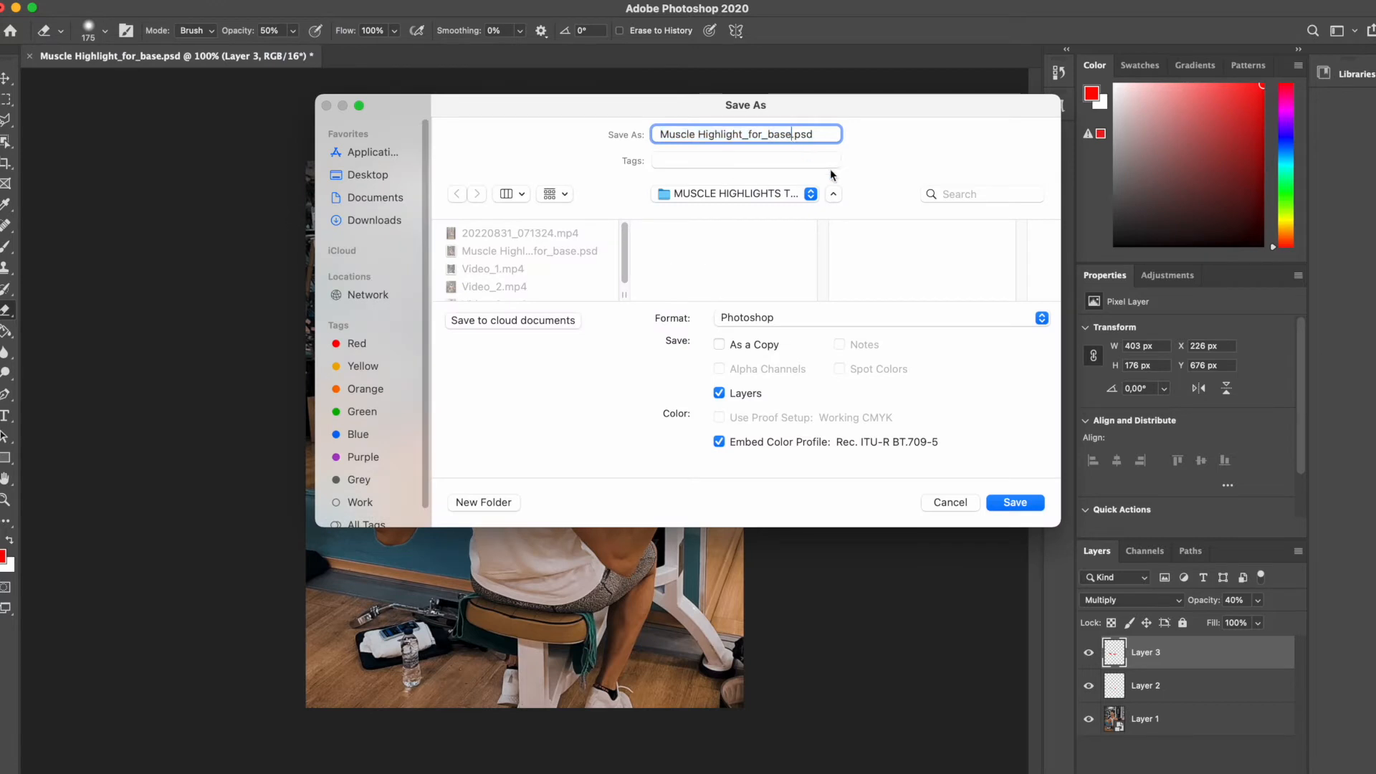
pyautogui.press('BackSpace')
pyautogui.press('BackSpace')
pyautogui.press('BackSpace')
pyautogui.press('BackSpace')
pyautogui.press('BackSpace')
pyautogui.press('BackSpace')
pyautogui.press('BackSpace')
pyautogui.press('BackSpace')
pyautogui.write('highlighted')
pyautogui.click(1041, 317)
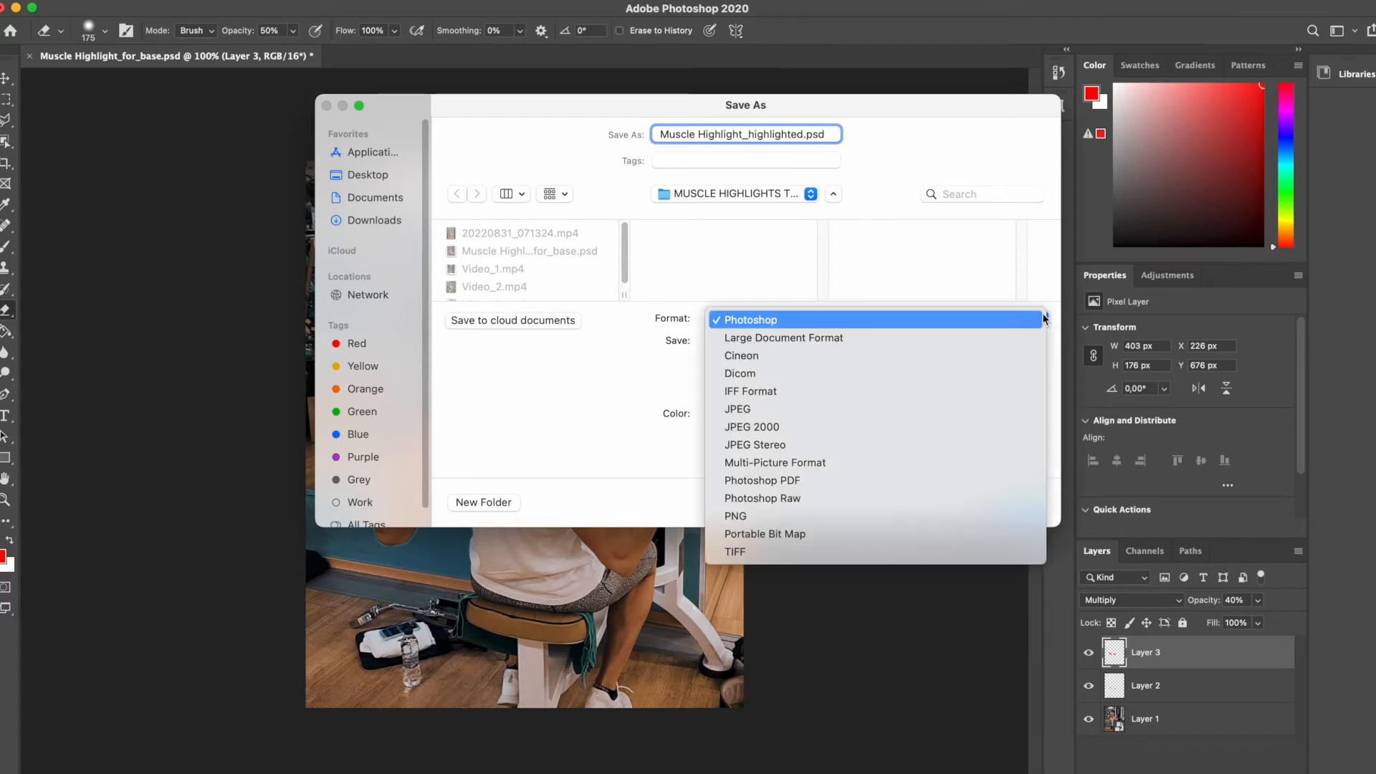
pyautogui.click(820, 410)
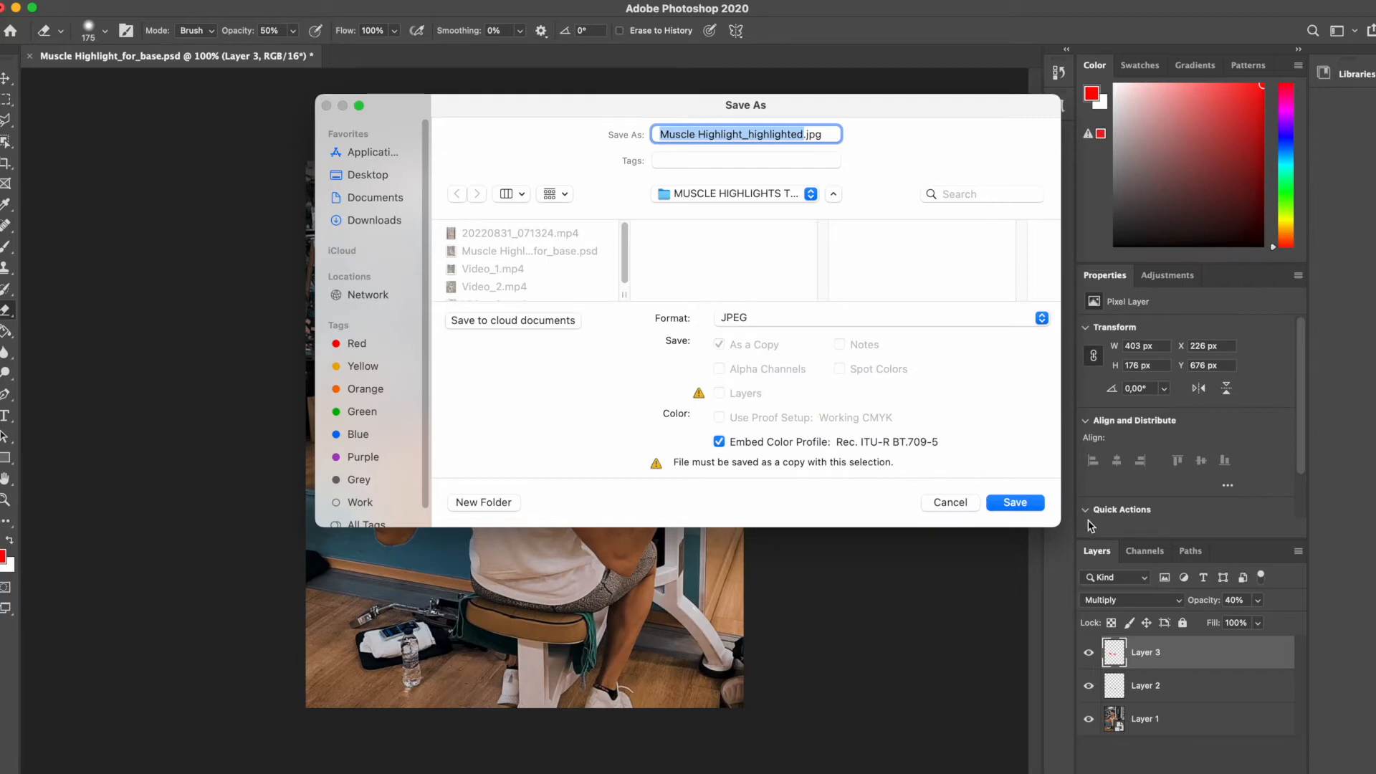
pyautogui.click(1039, 504)
pyautogui.press('Return')
# Hide Layer 1 and Layer 3 and save the remaining lat overlay as a PNG named Lats_Highlight
pyautogui.click(1088, 719)
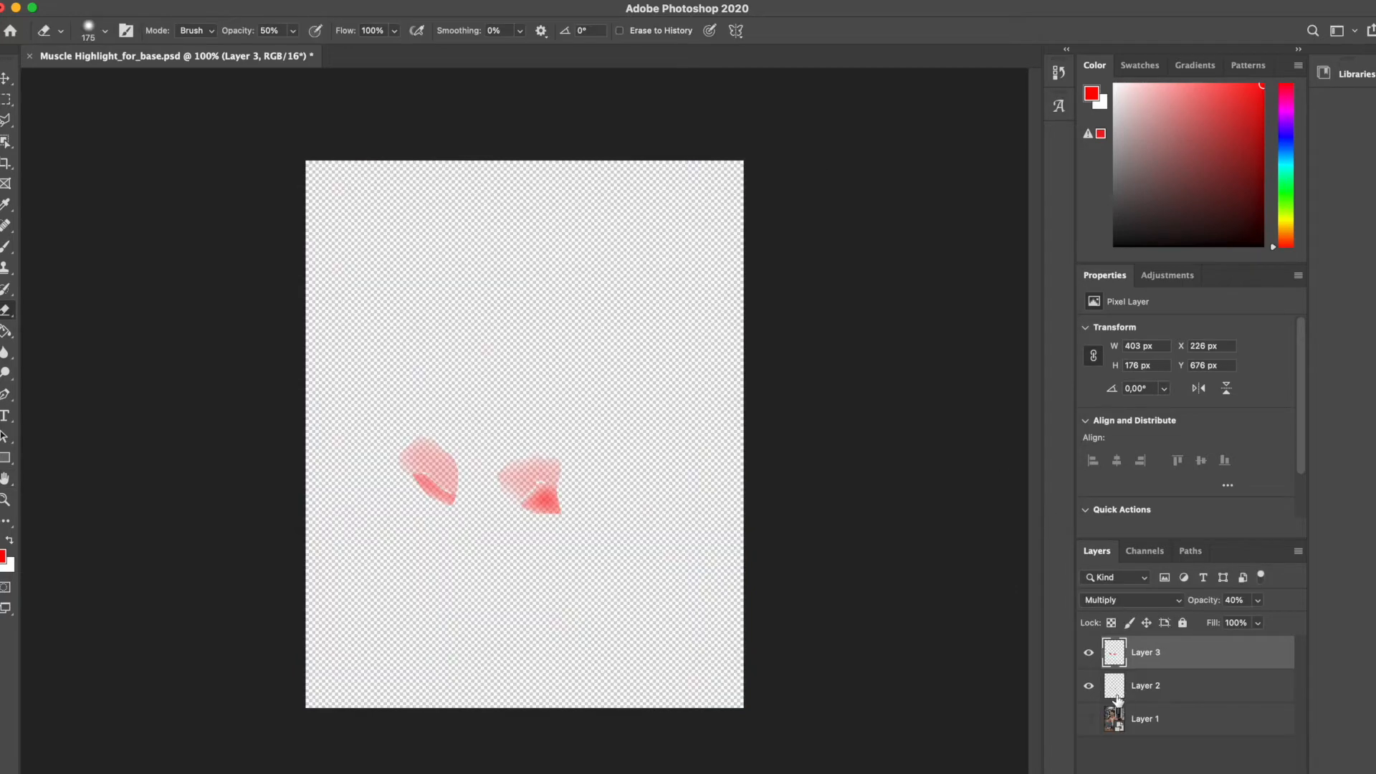
pyautogui.click(1090, 653)
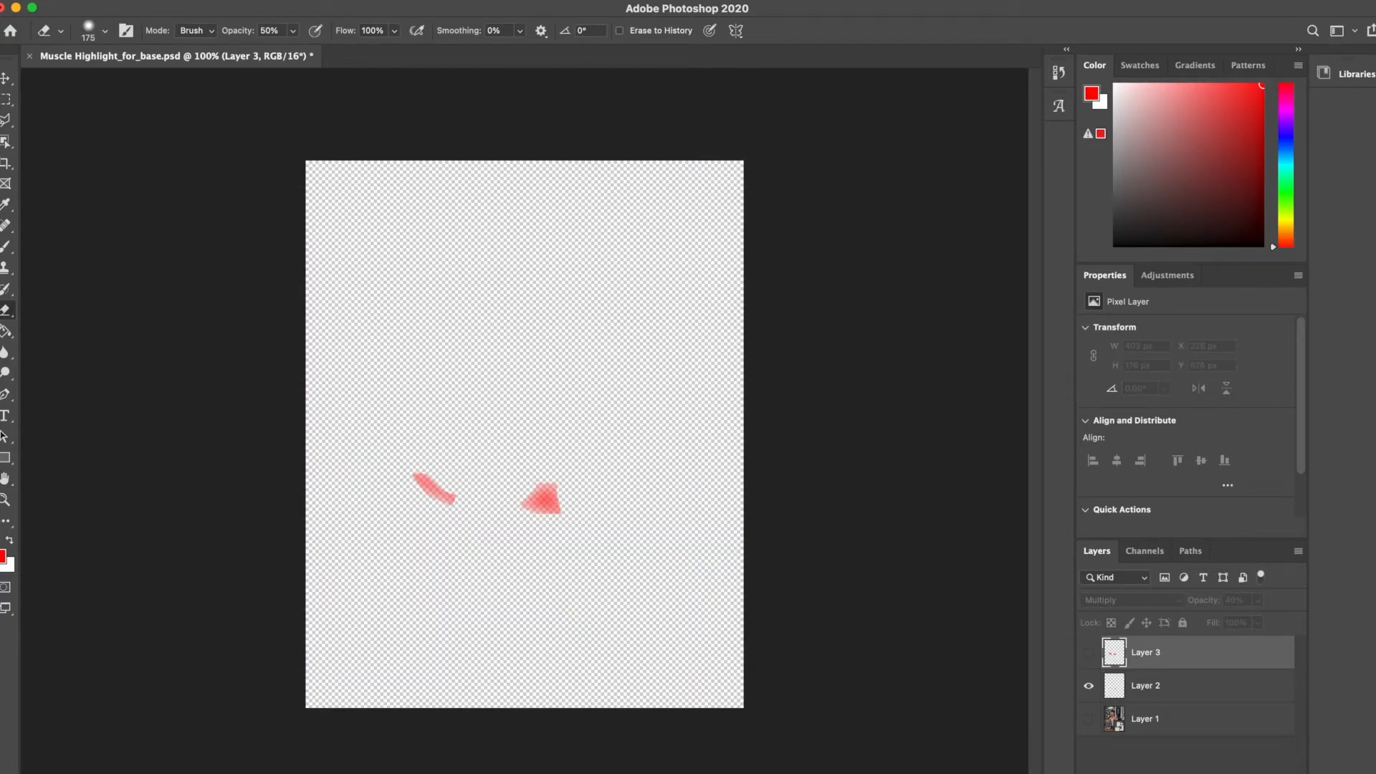
pyautogui.click(108, 8)
pyautogui.click(166, 165)
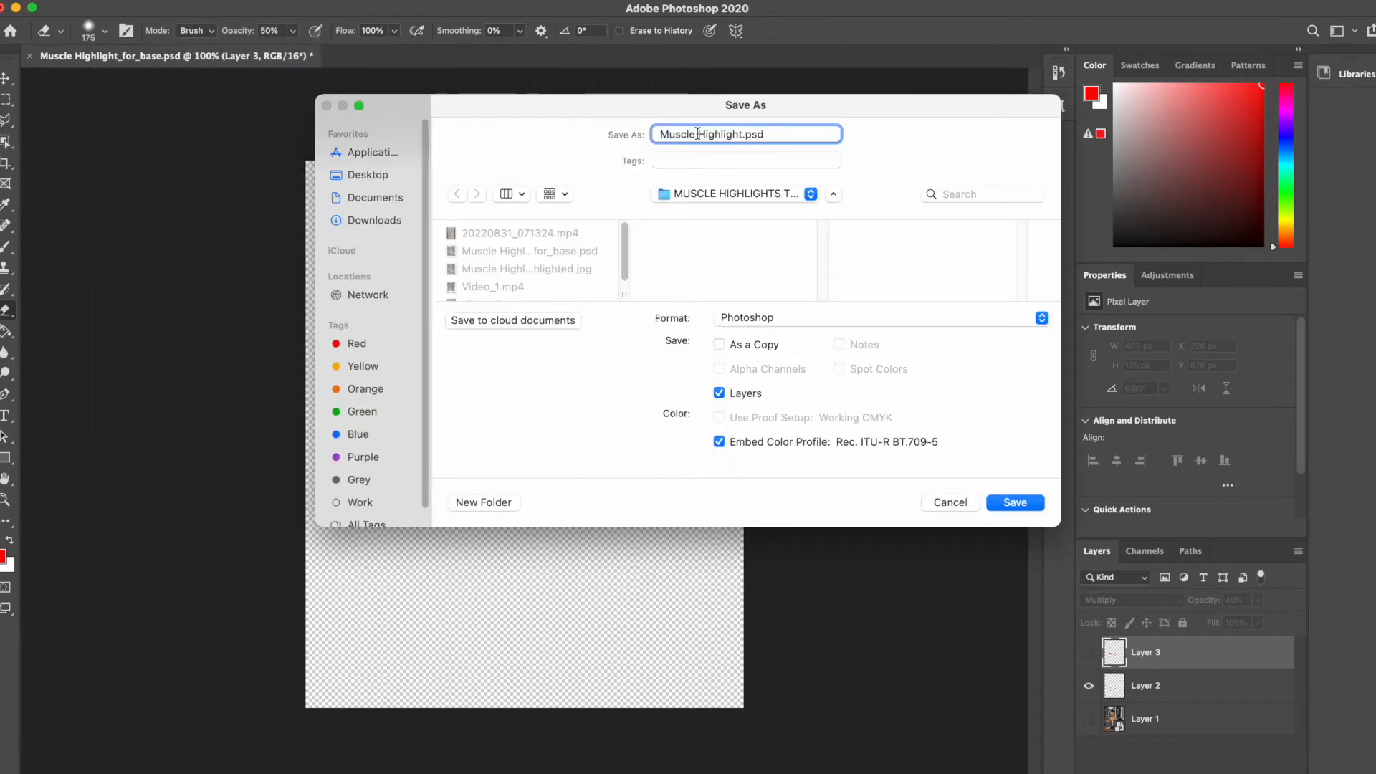
pyautogui.moveTo(699, 133); pyautogui.dragTo(653, 131)
pyautogui.write('Lats')
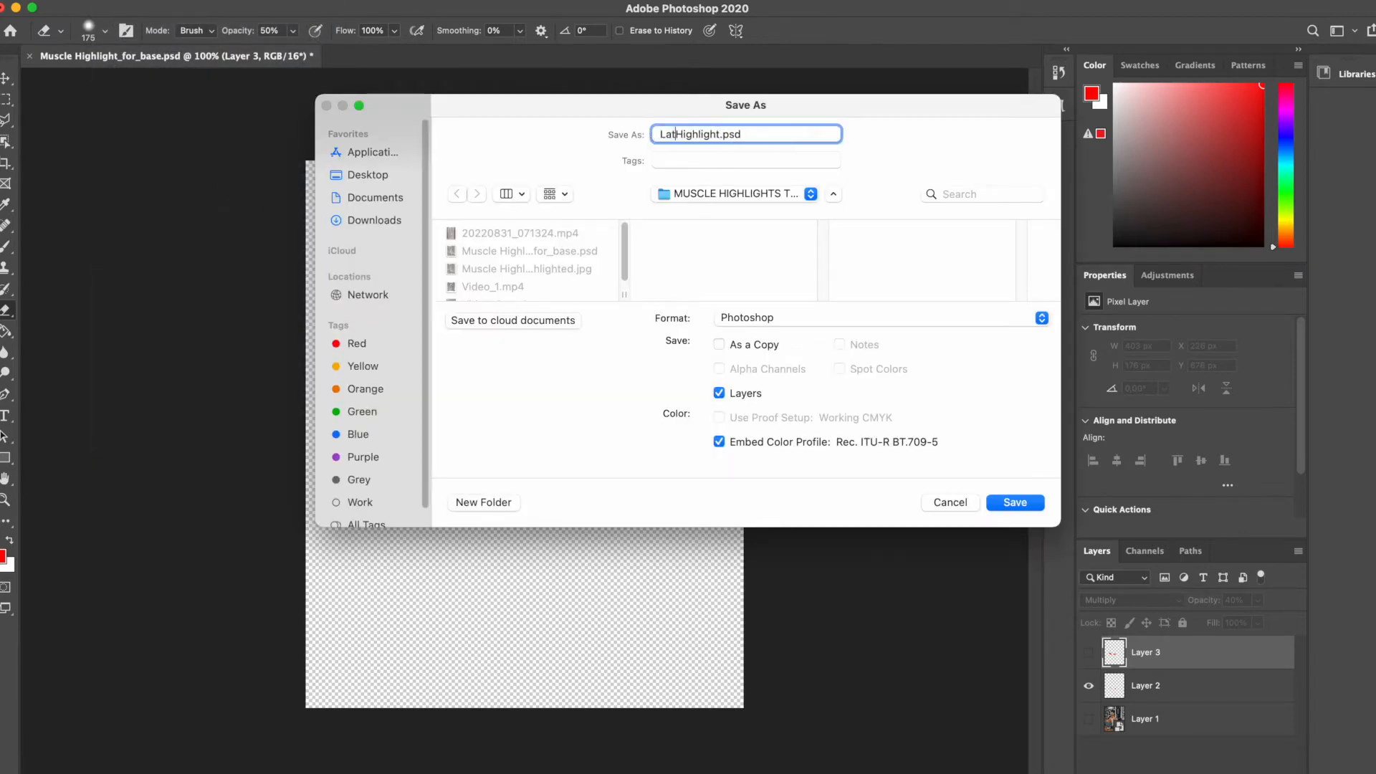
pyautogui.write('_')
pyautogui.click(1044, 323)
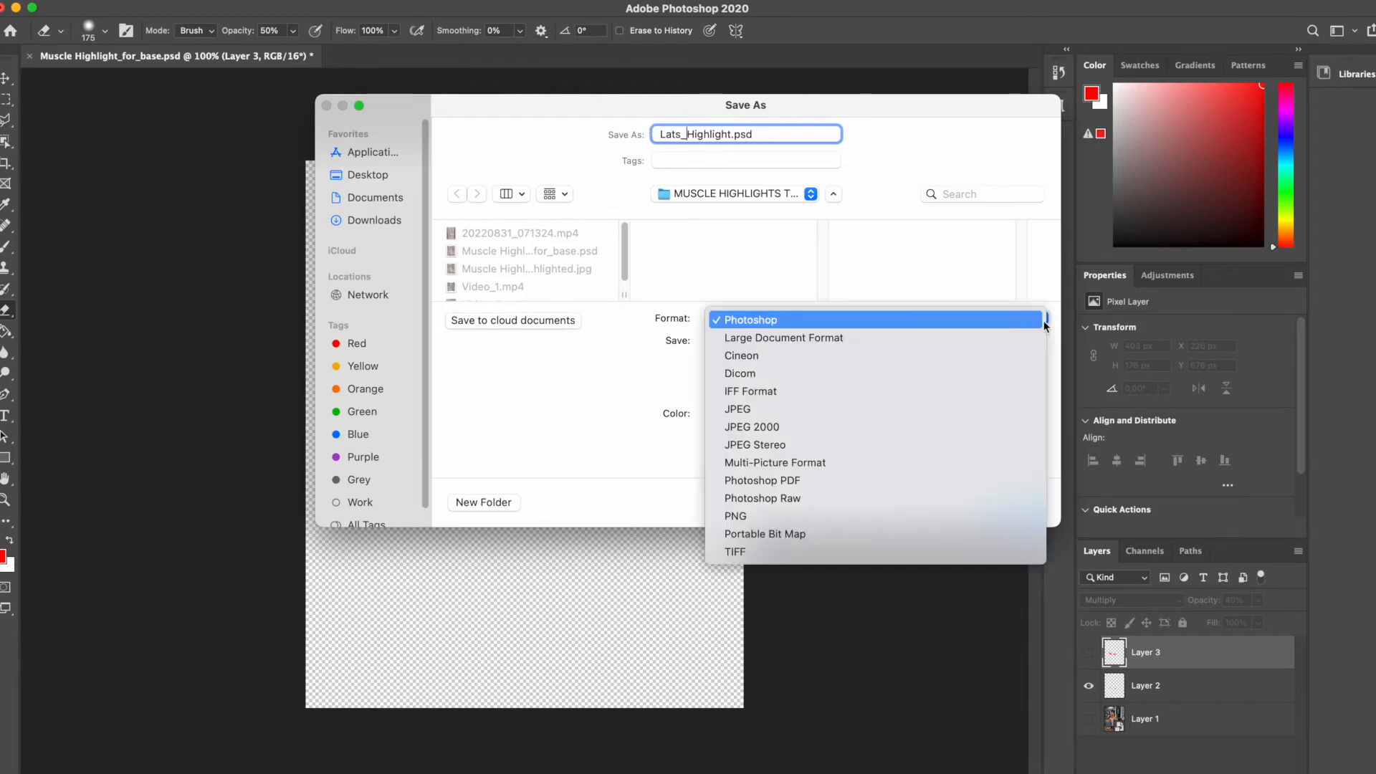
pyautogui.click(782, 515)
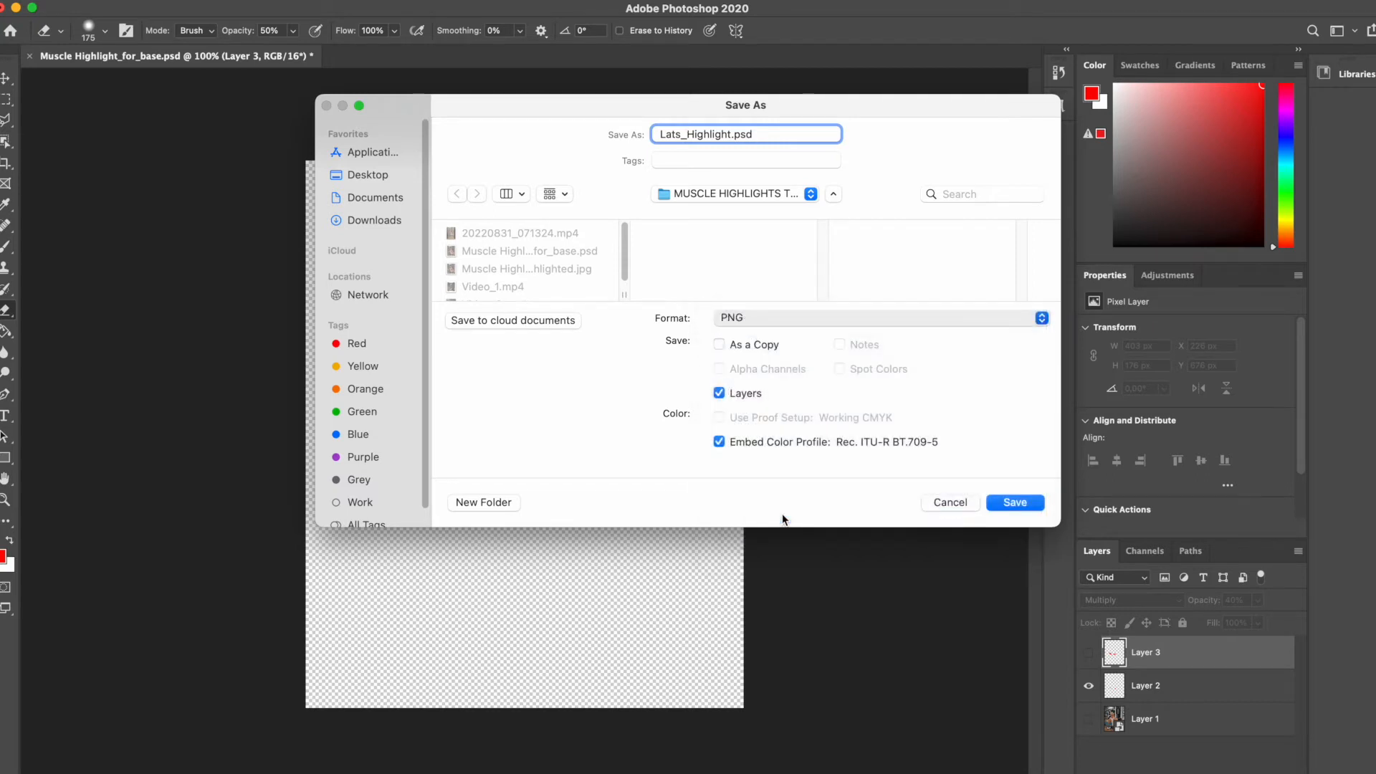
pyautogui.click(1015, 503)
pyautogui.click(797, 368)
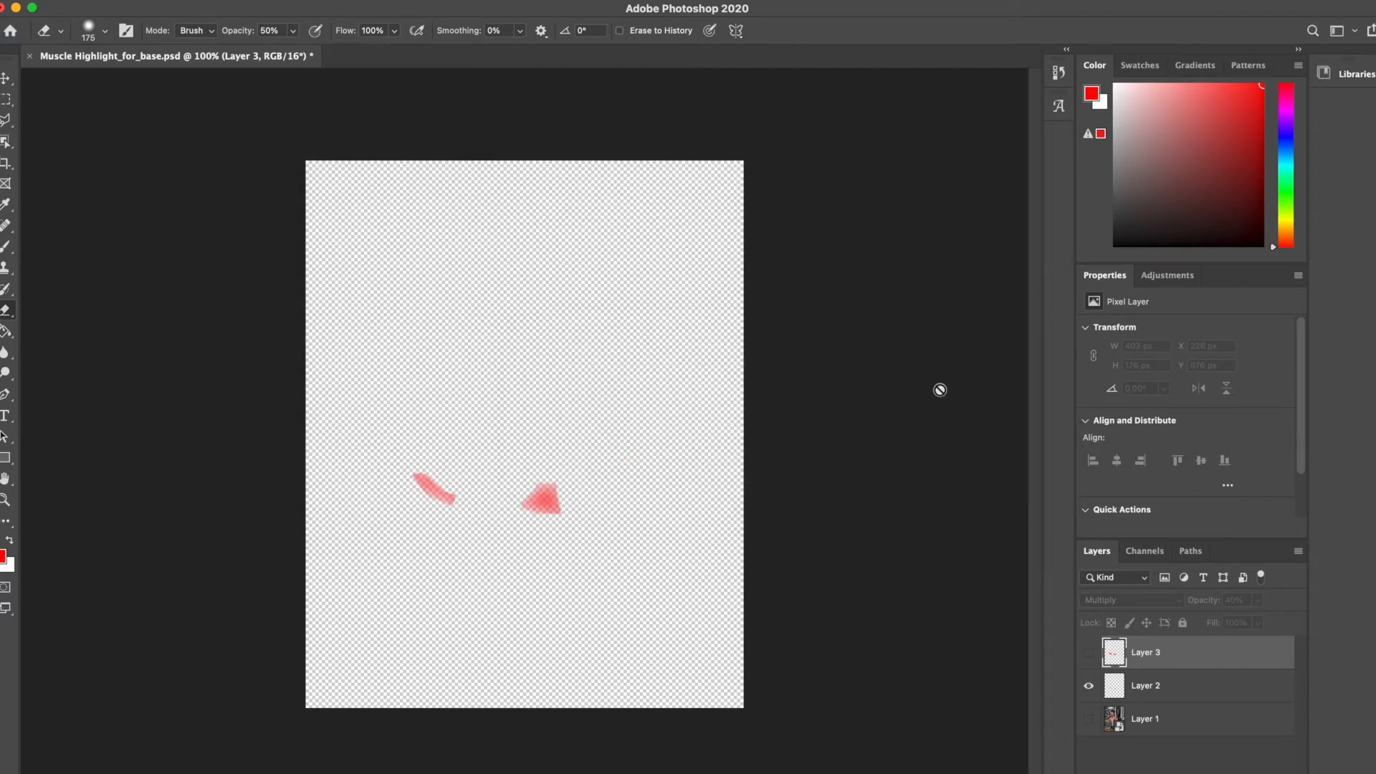
# Save Layer 3 alone as a PNG named Lats_Highlight_2, and turn the visibility of Layer 2 and Layer 1 back on
pyautogui.keyDown('alt'); pyautogui.click(1088, 652); pyautogui.keyUp('alt')
pyautogui.press('super+shift+s')
pyautogui.write('2')
pyautogui.click(1034, 318)
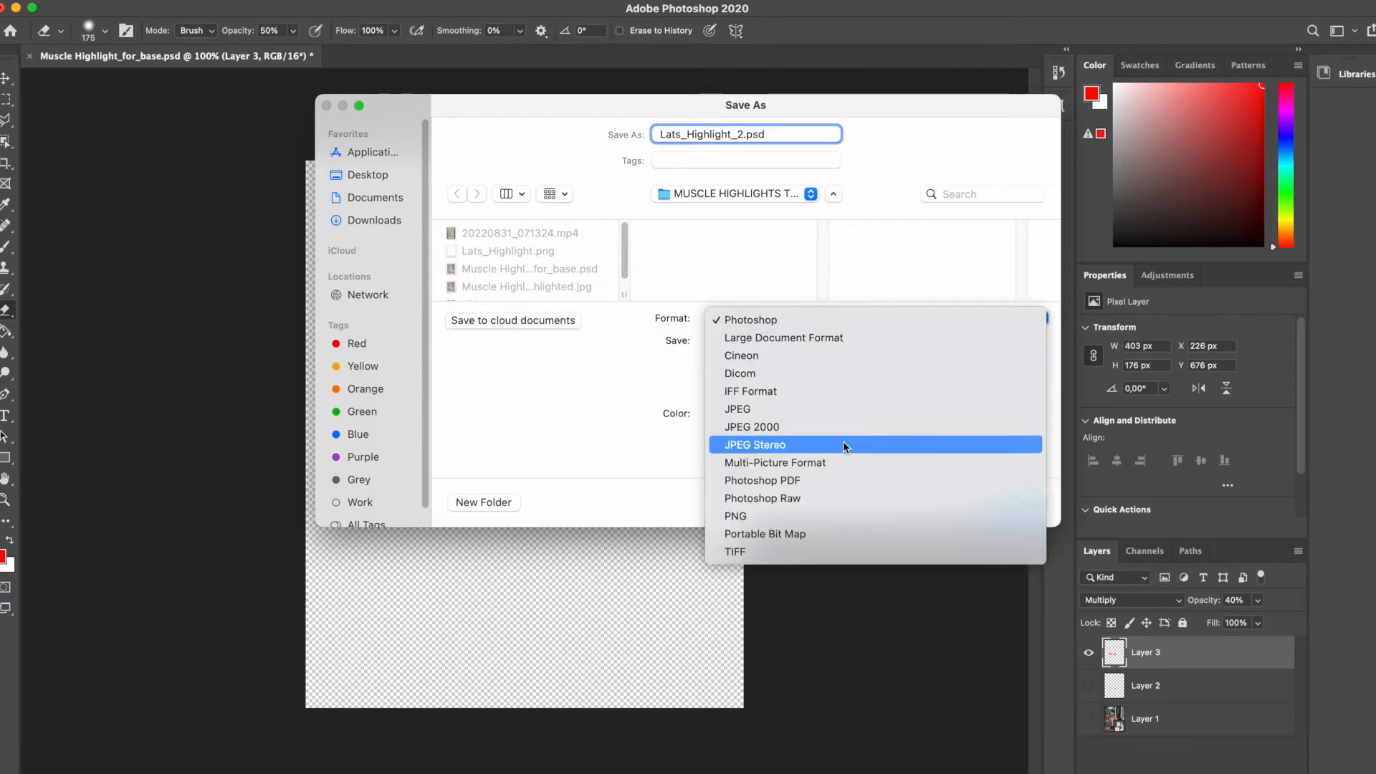
pyautogui.click(798, 516)
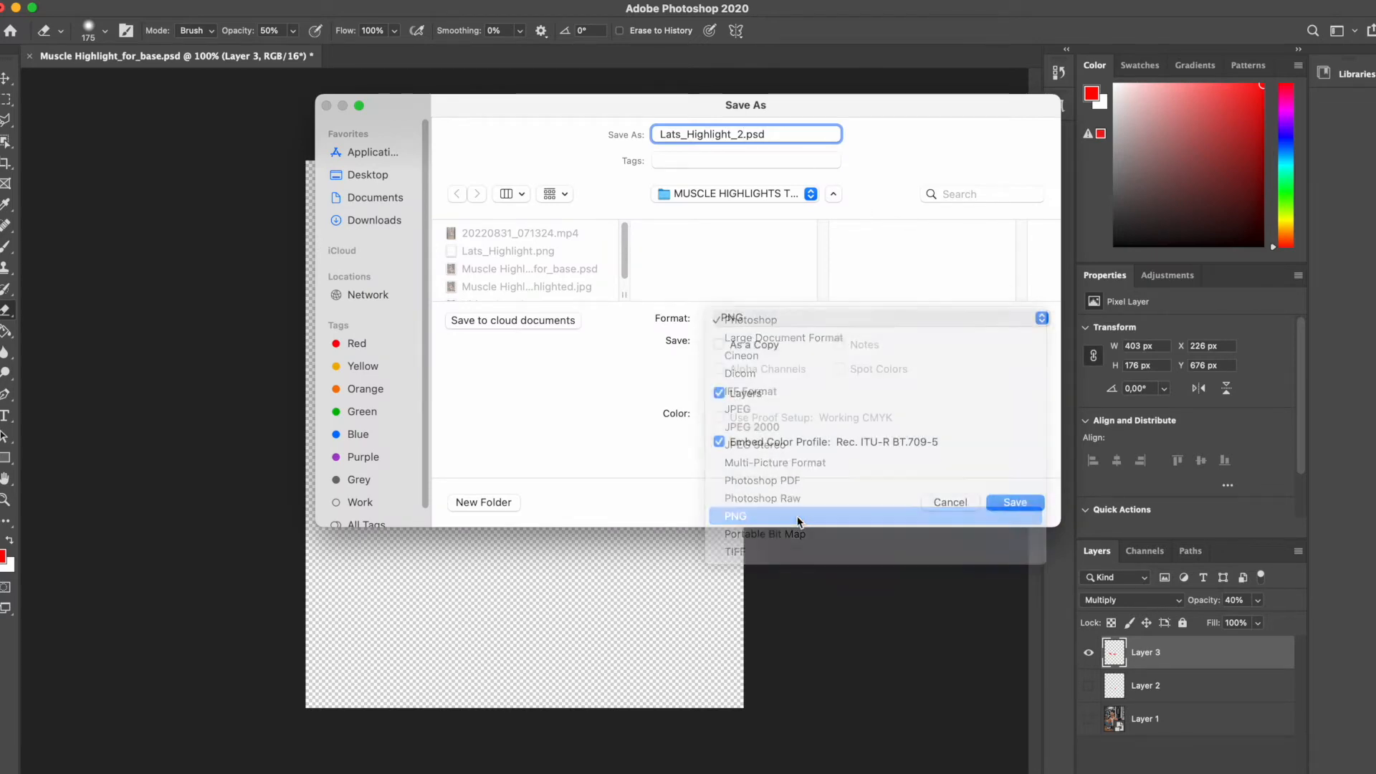
pyautogui.click(1007, 503)
pyautogui.click(819, 372)
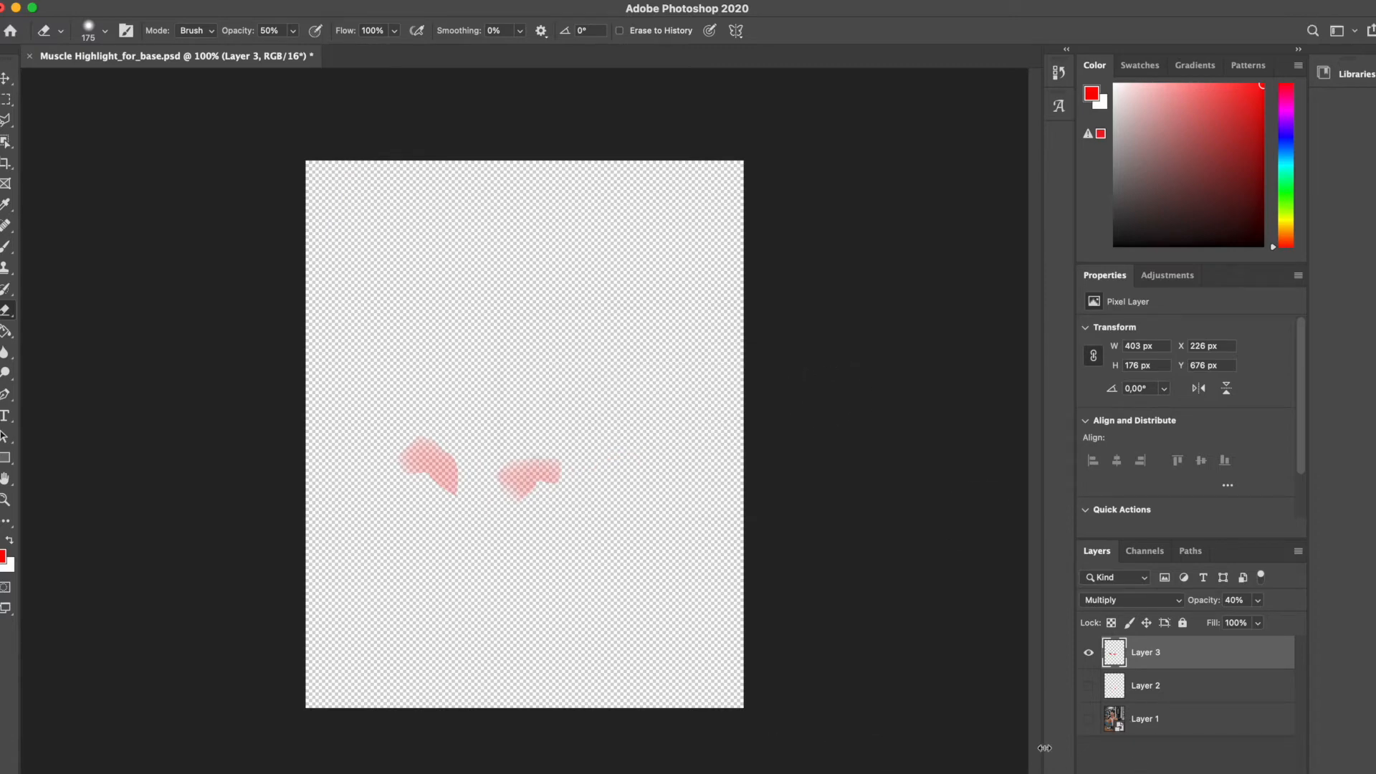
pyautogui.click(1089, 685)
pyautogui.click(1089, 718)
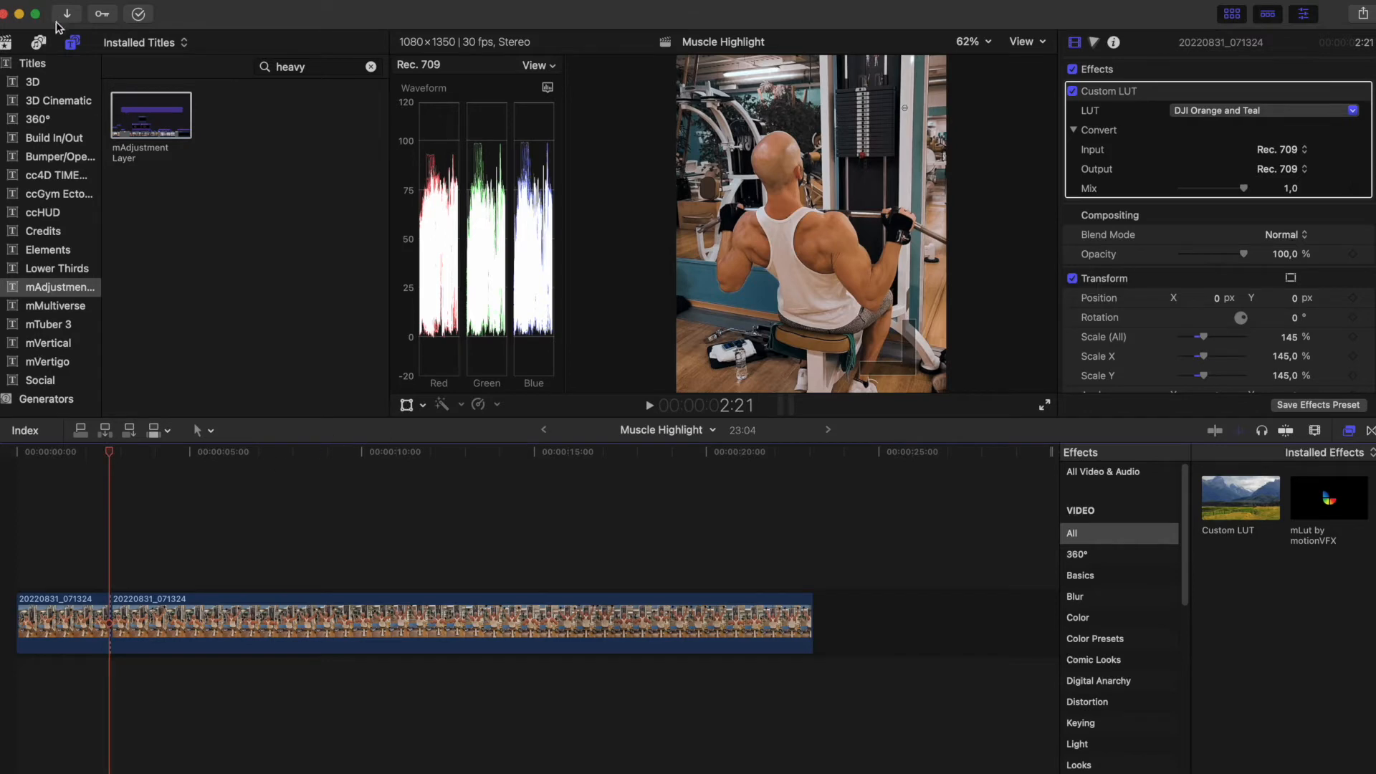
# Switch to Final Cut Pro and import Lats_Highlight.png, Lats_Highlight_2.png and the Muscle Highlight_highlighted JPEG into the 31-08-2022 event
pyautogui.click(145, 1)
pyautogui.click(380, 98)
pyautogui.click(504, 556)
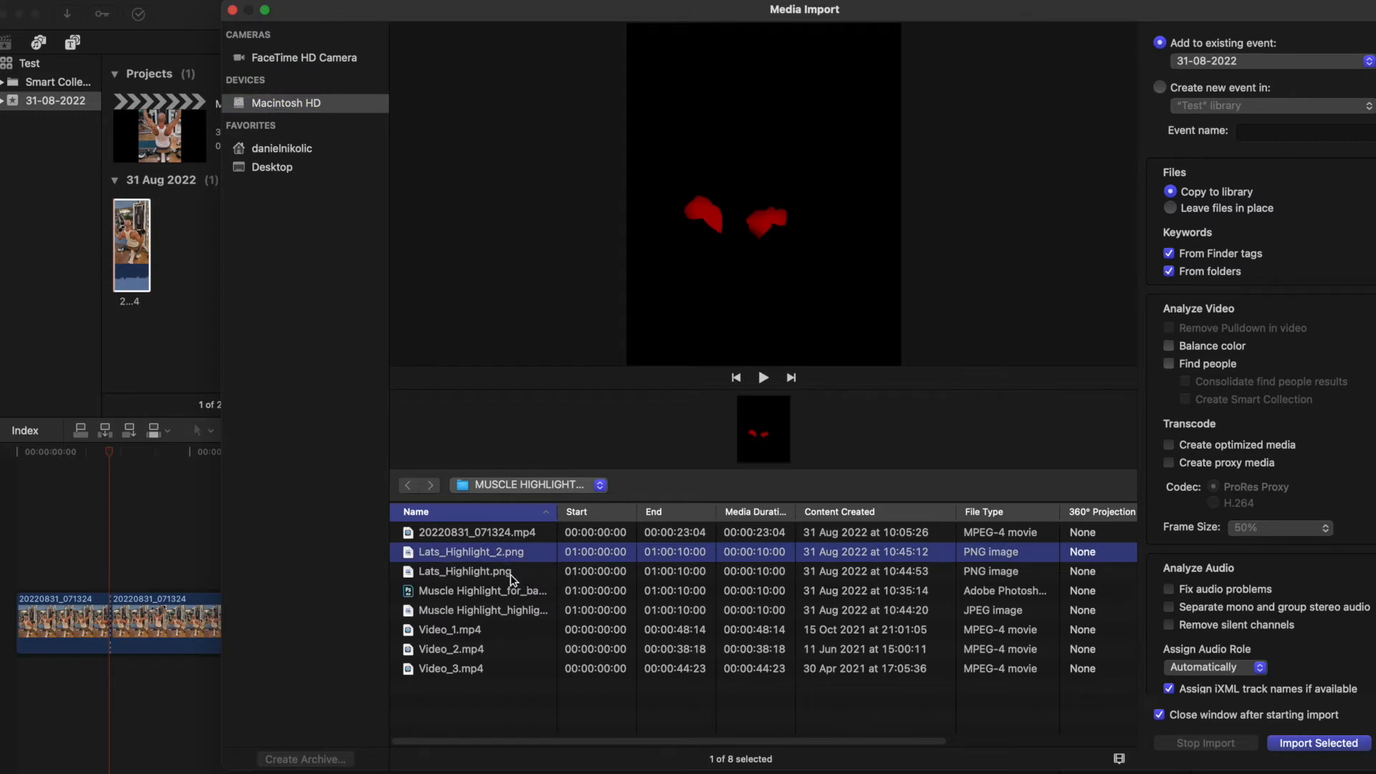
pyautogui.keyDown('shift'); pyautogui.click(522, 575); pyautogui.keyUp('shift')
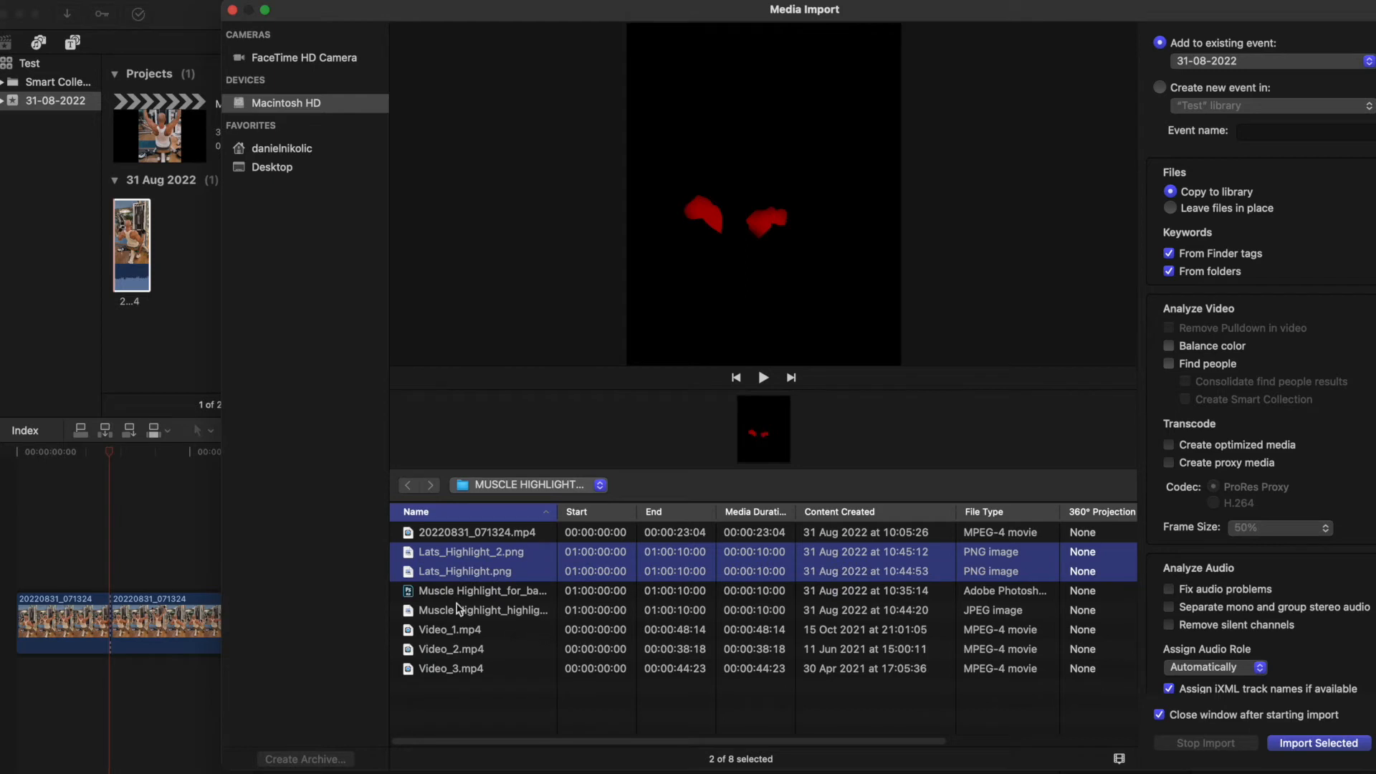
pyautogui.keyDown('super'); pyautogui.click(520, 615); pyautogui.keyUp('super')
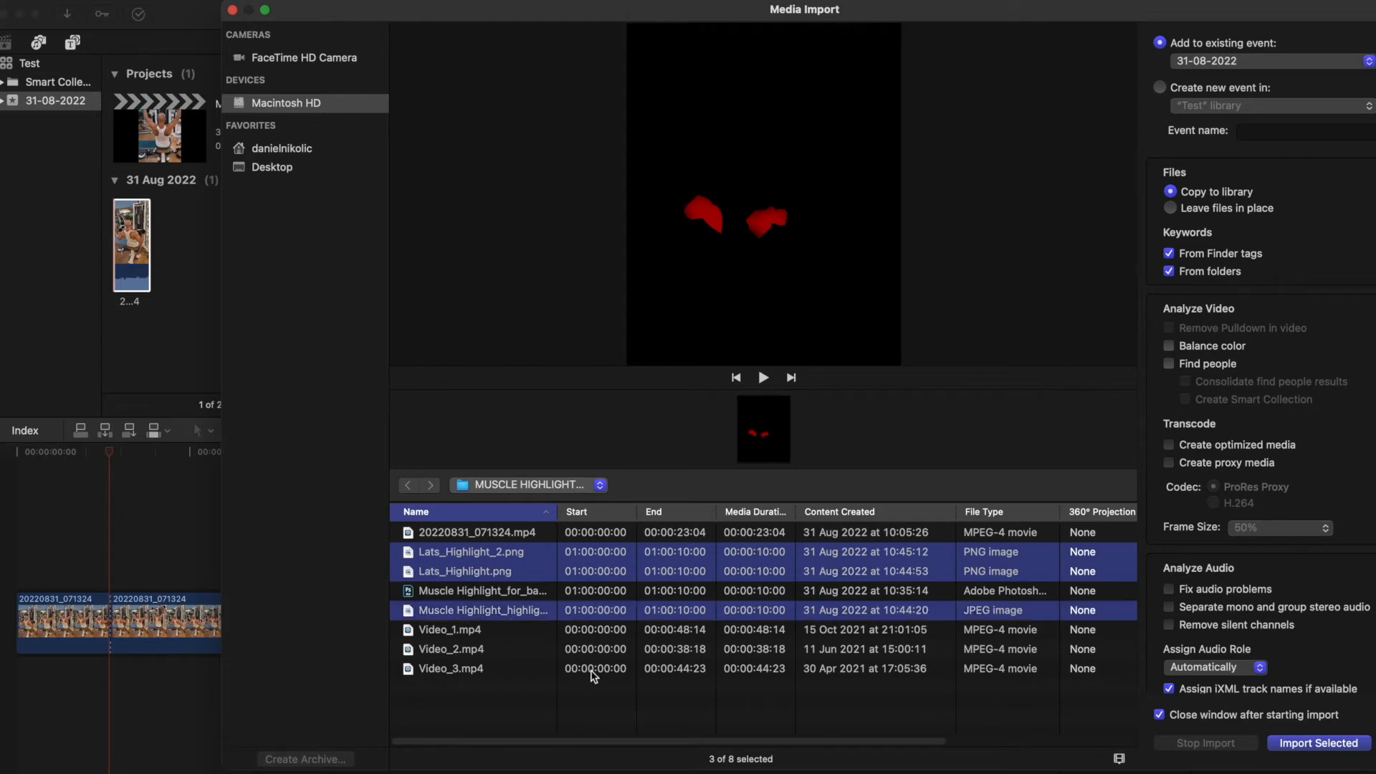
pyautogui.click(1290, 745)
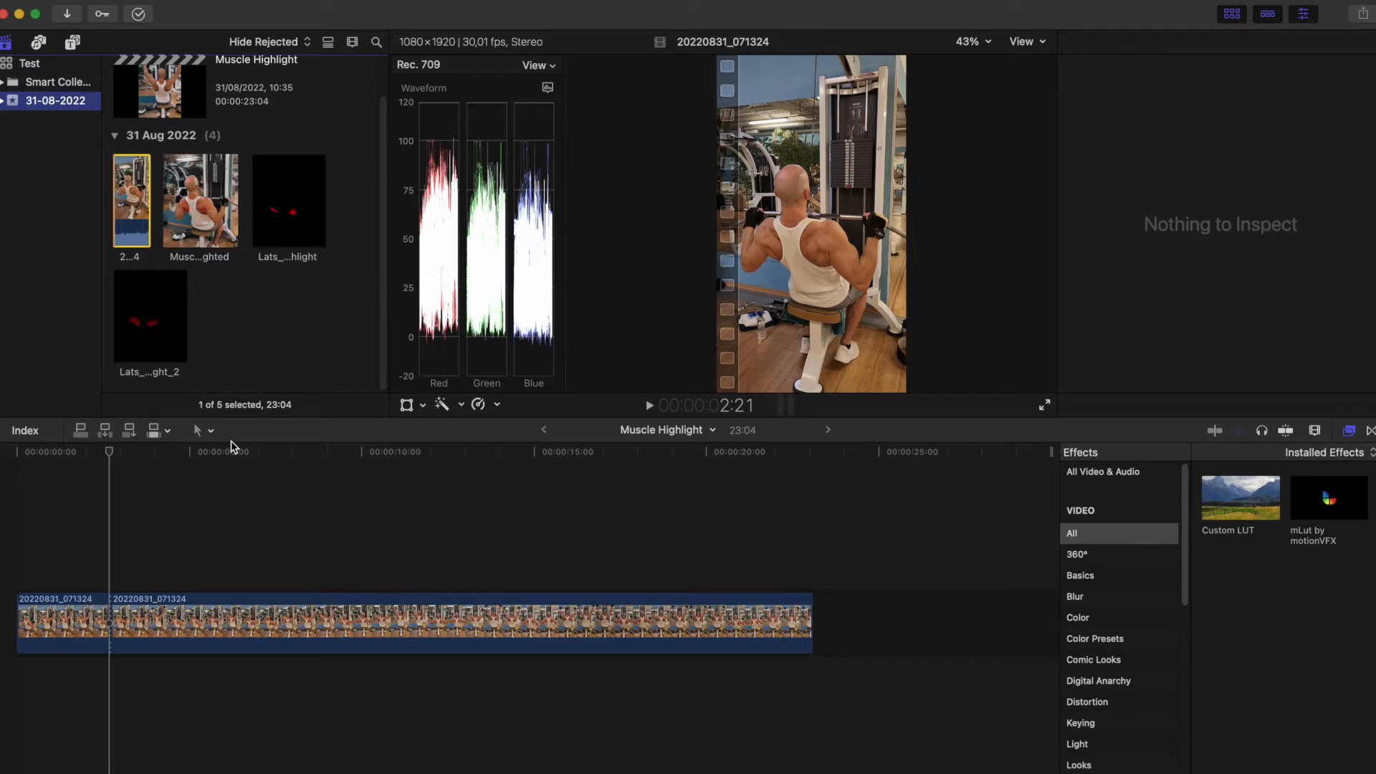
# Import the Muscle Highlight_for_base Photoshop file into the 31-08-2022 event
pyautogui.click(207, 224)
pyautogui.click(207, 223)
pyautogui.press('super+i')
pyautogui.click(571, 589)
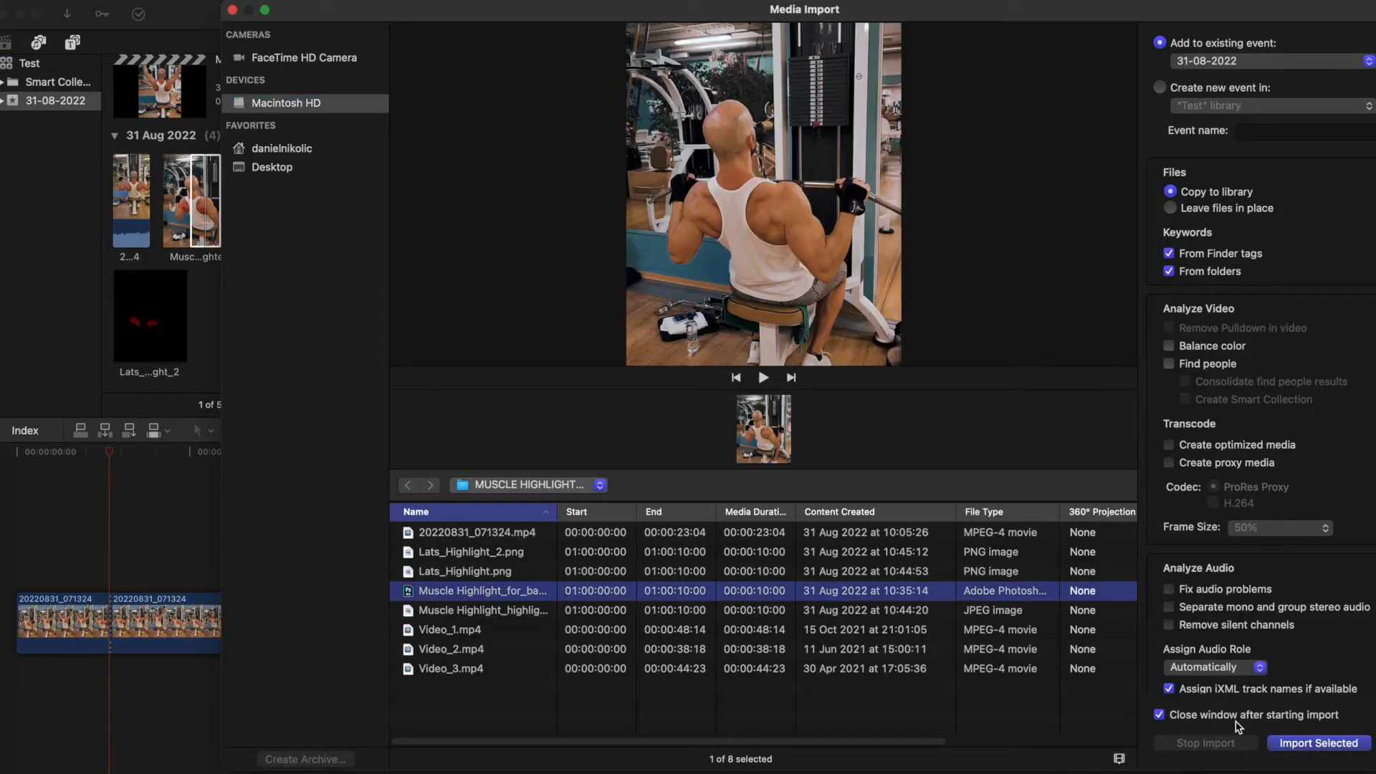
pyautogui.click(1305, 745)
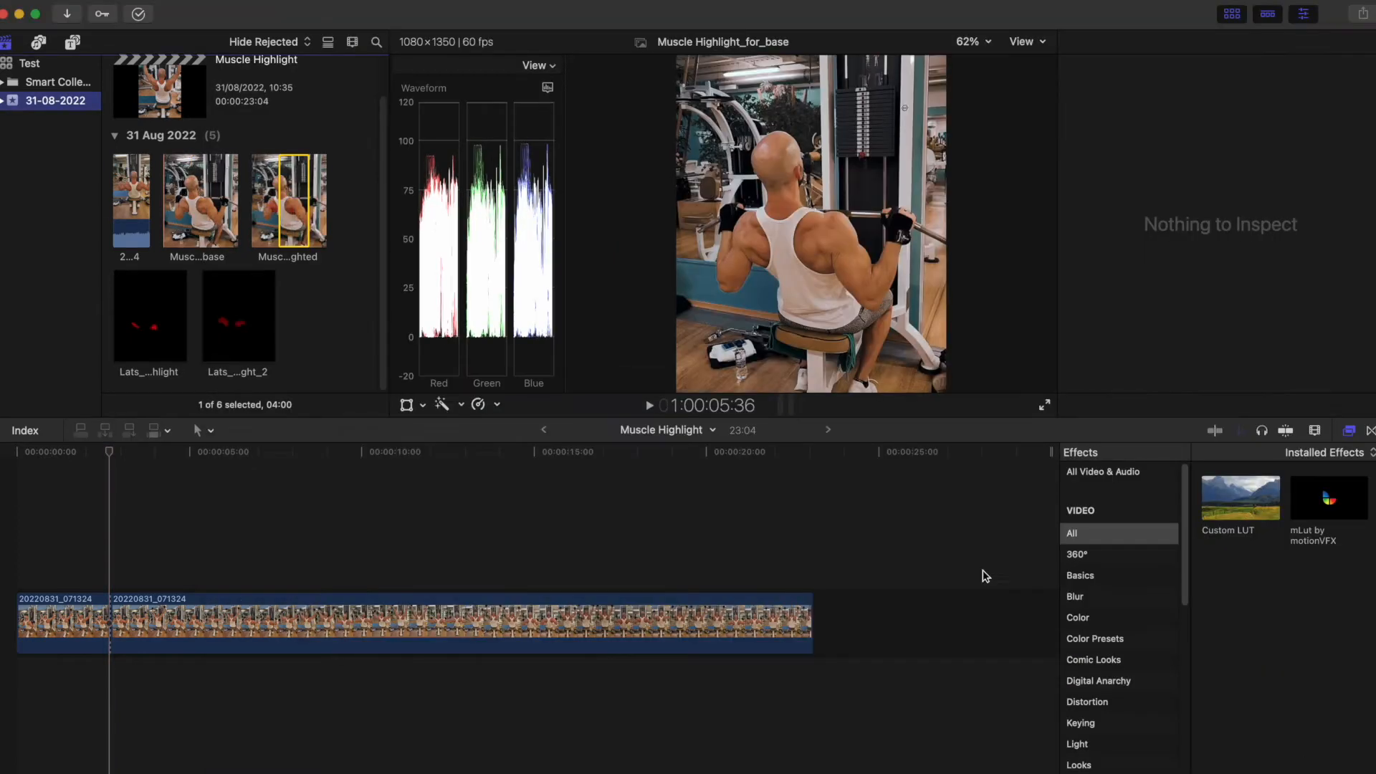
# Insert the Muscle Highlight_for_base still at the cut between the two gym clips in the timeline
pyautogui.click(205, 198)
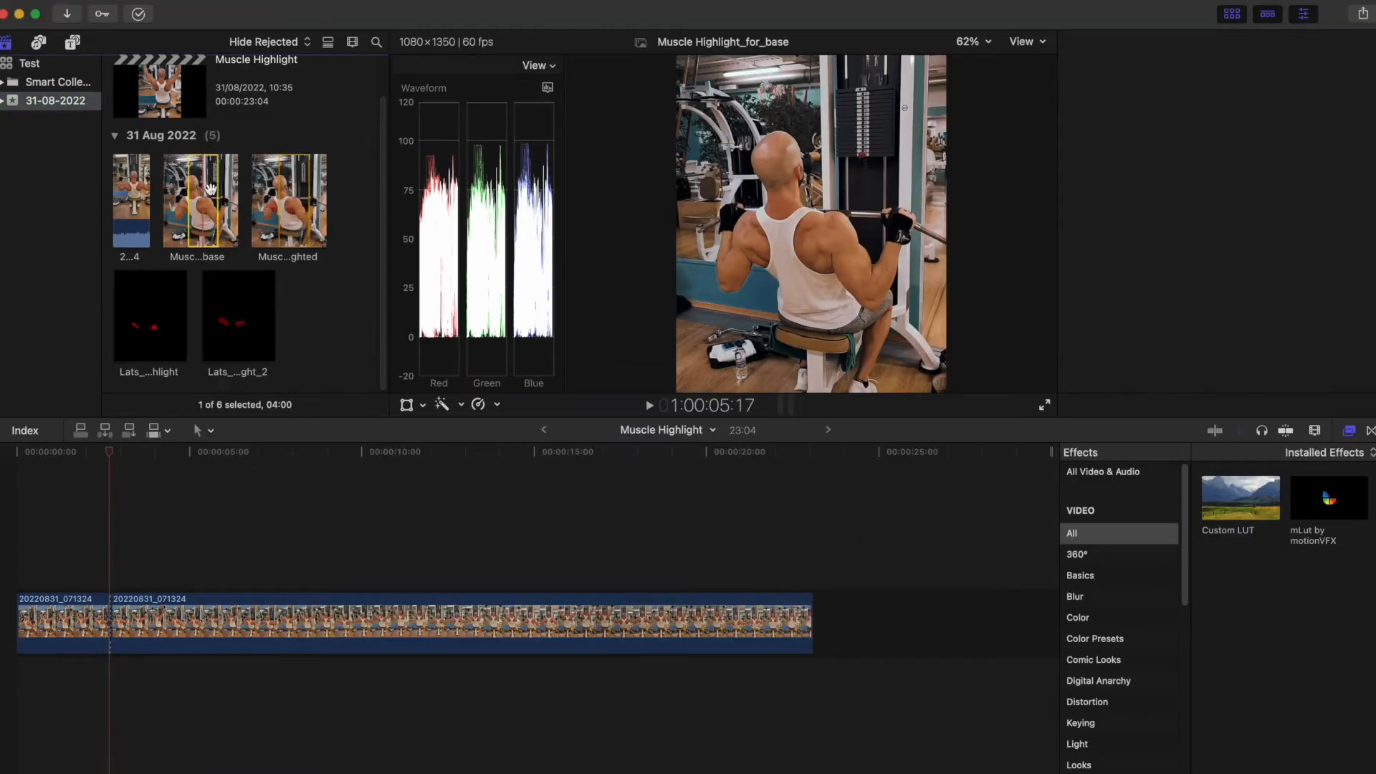
pyautogui.moveTo(204, 189); pyautogui.dragTo(131, 591)
pyautogui.moveTo(109, 453)
pyautogui.mouseDown()
pyautogui.moveTo(131, 458)
pyautogui.moveTo(119, 456)
pyautogui.mouseUp()
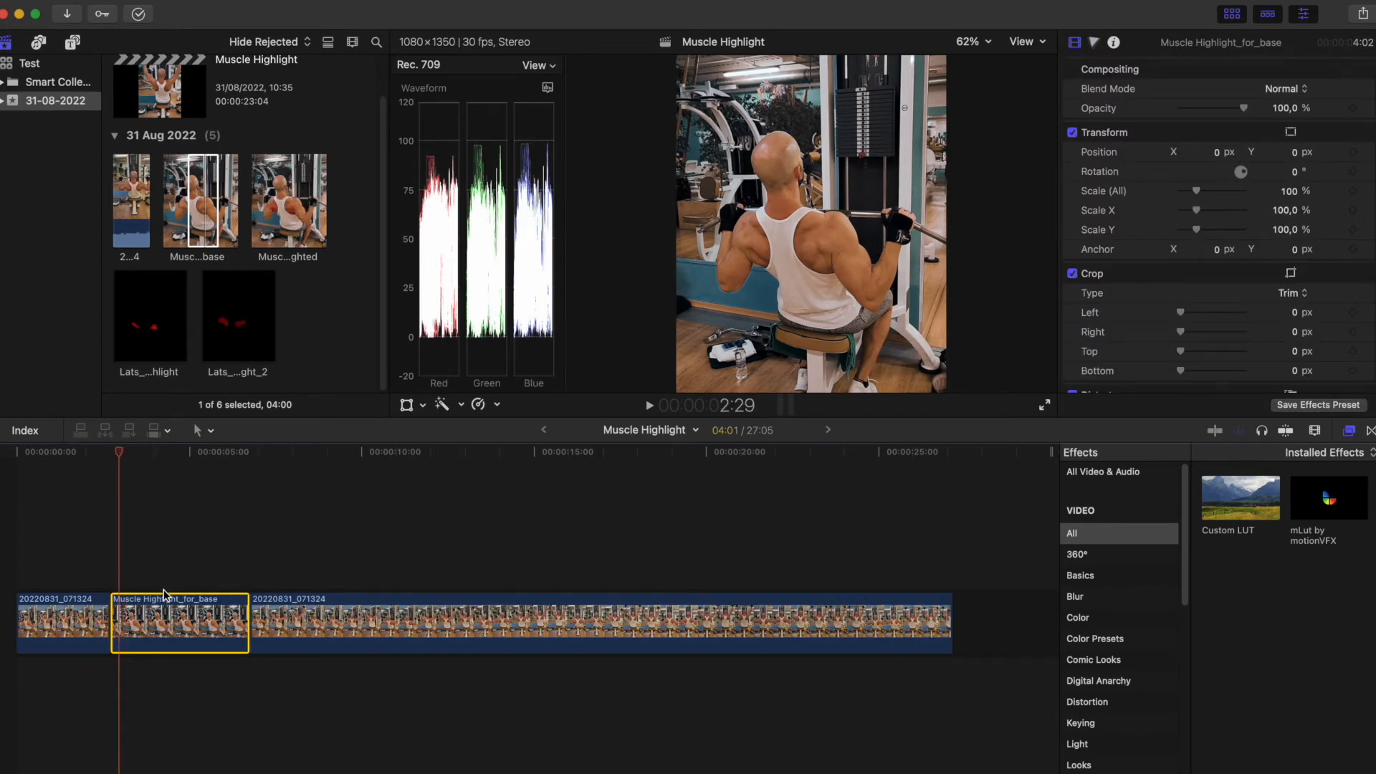
# Trim the end of the Muscle Highlight_for_base still to a duration of 2 seconds
pyautogui.click(149, 587)
pyautogui.click(166, 610)
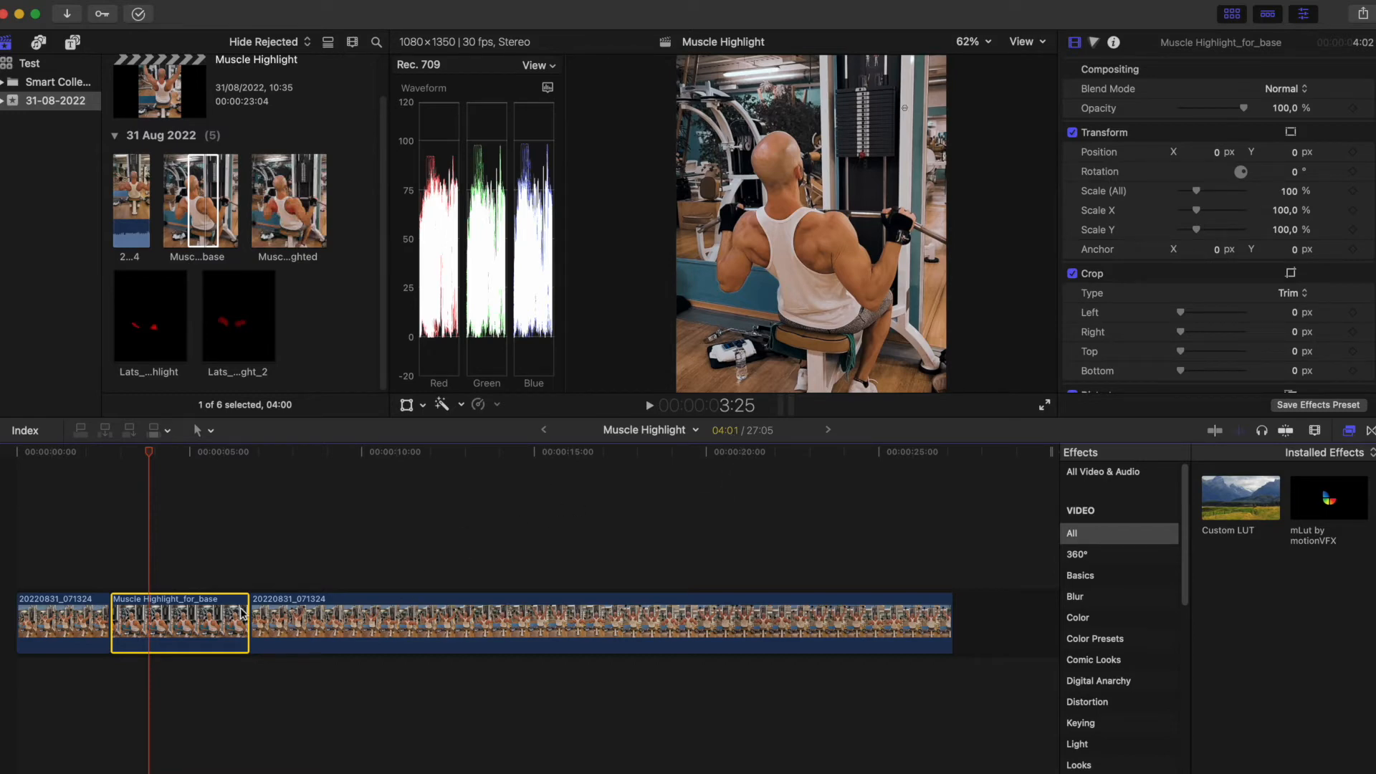
pyautogui.moveTo(240, 615); pyautogui.dragTo(172, 616)
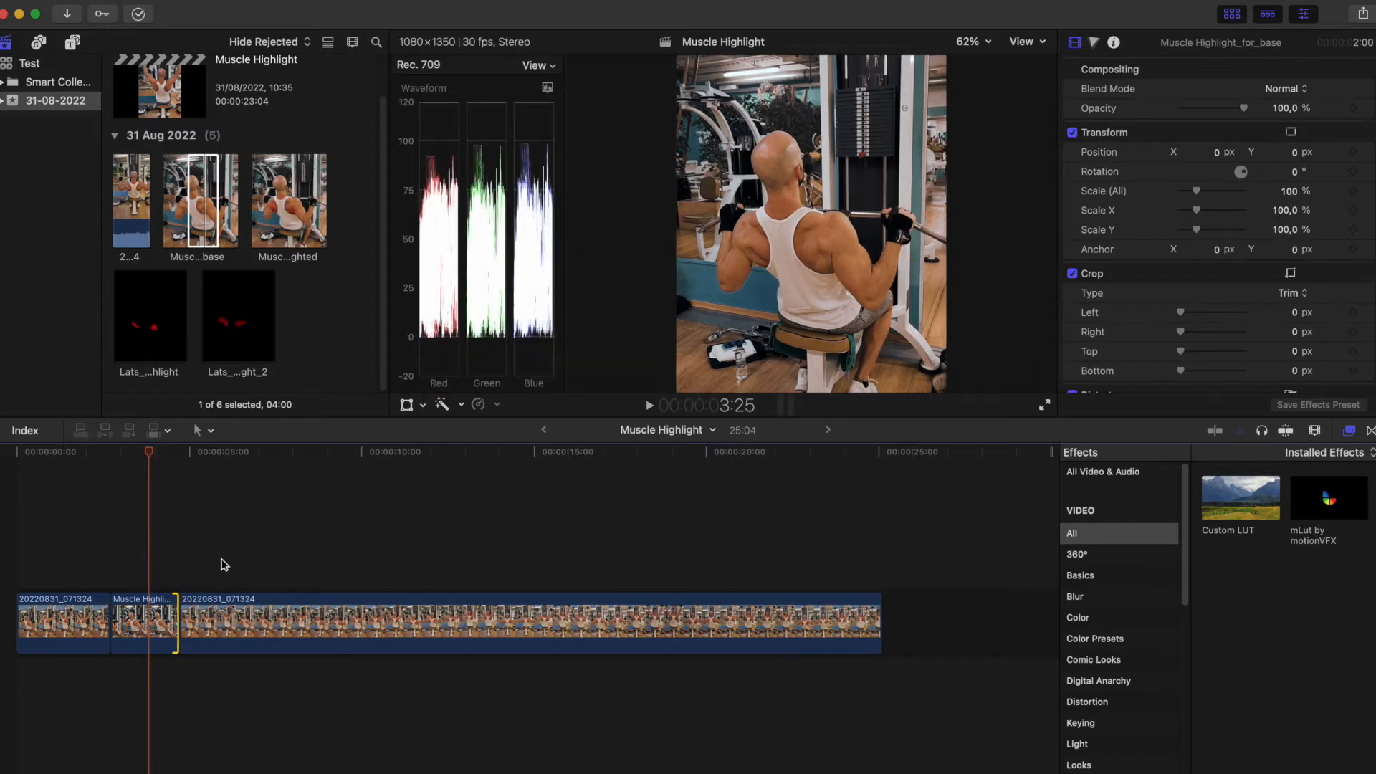
# Place the Muscle Highlight_highlighted image on the timeline as a connected clip above the start of the base still
pyautogui.click(302, 219)
pyautogui.moveTo(294, 199); pyautogui.dragTo(114, 531)
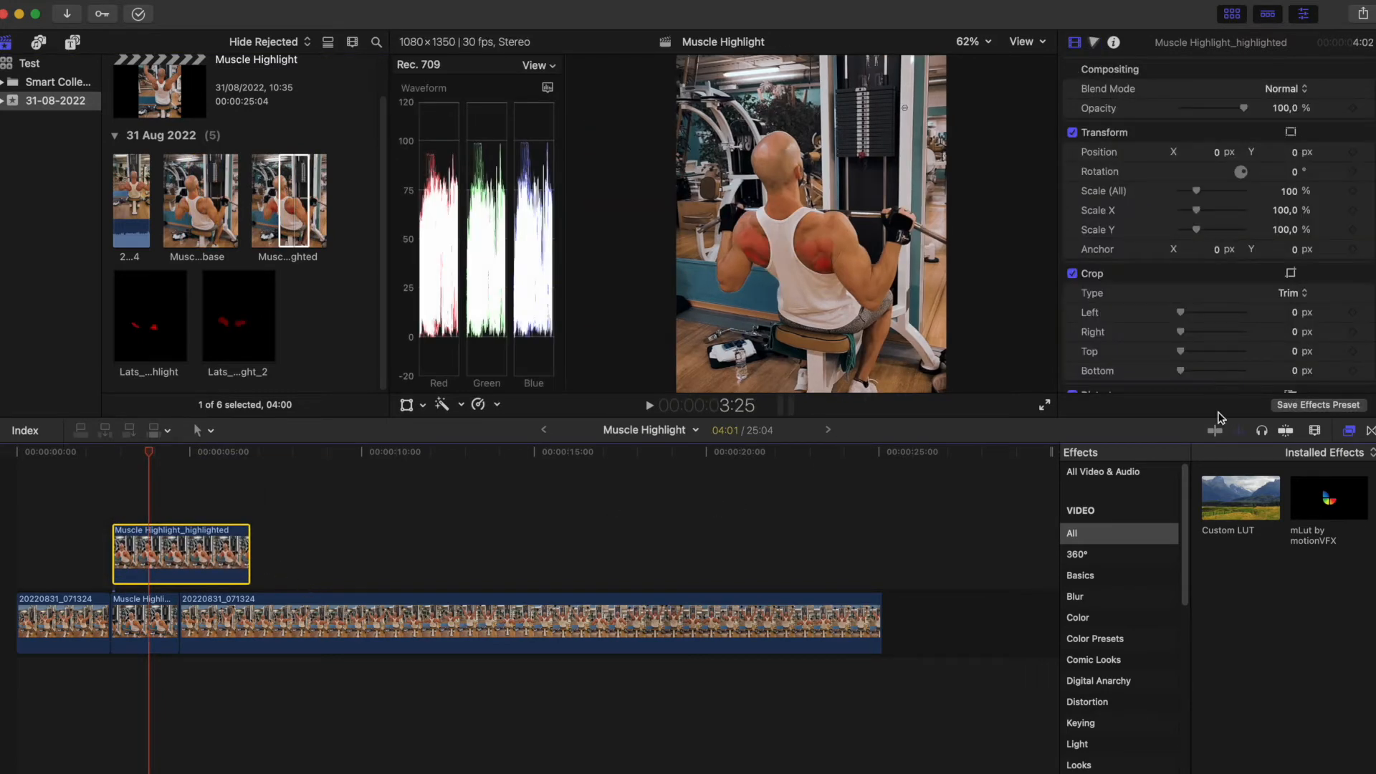
pyautogui.click(1315, 431)
pyautogui.moveTo(1280, 467); pyautogui.dragTo(1296, 471)
pyautogui.click(578, 700)
pyautogui.hscroll(-3, 577, 700)
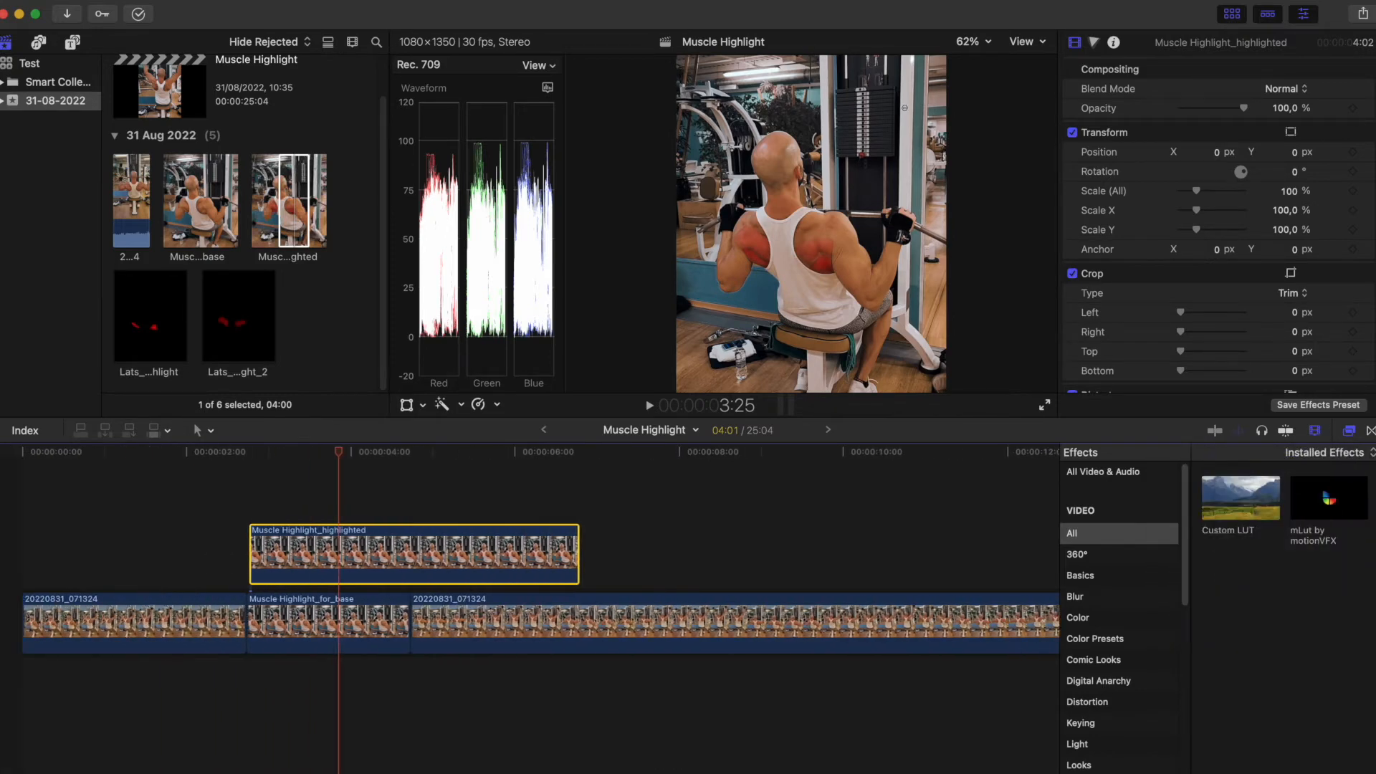
# Align the Muscle Highlight_highlighted clip with the start of the base still and trim its end to a 2-second duration
pyautogui.moveTo(296, 537); pyautogui.dragTo(295, 539)
pyautogui.press('super+7')
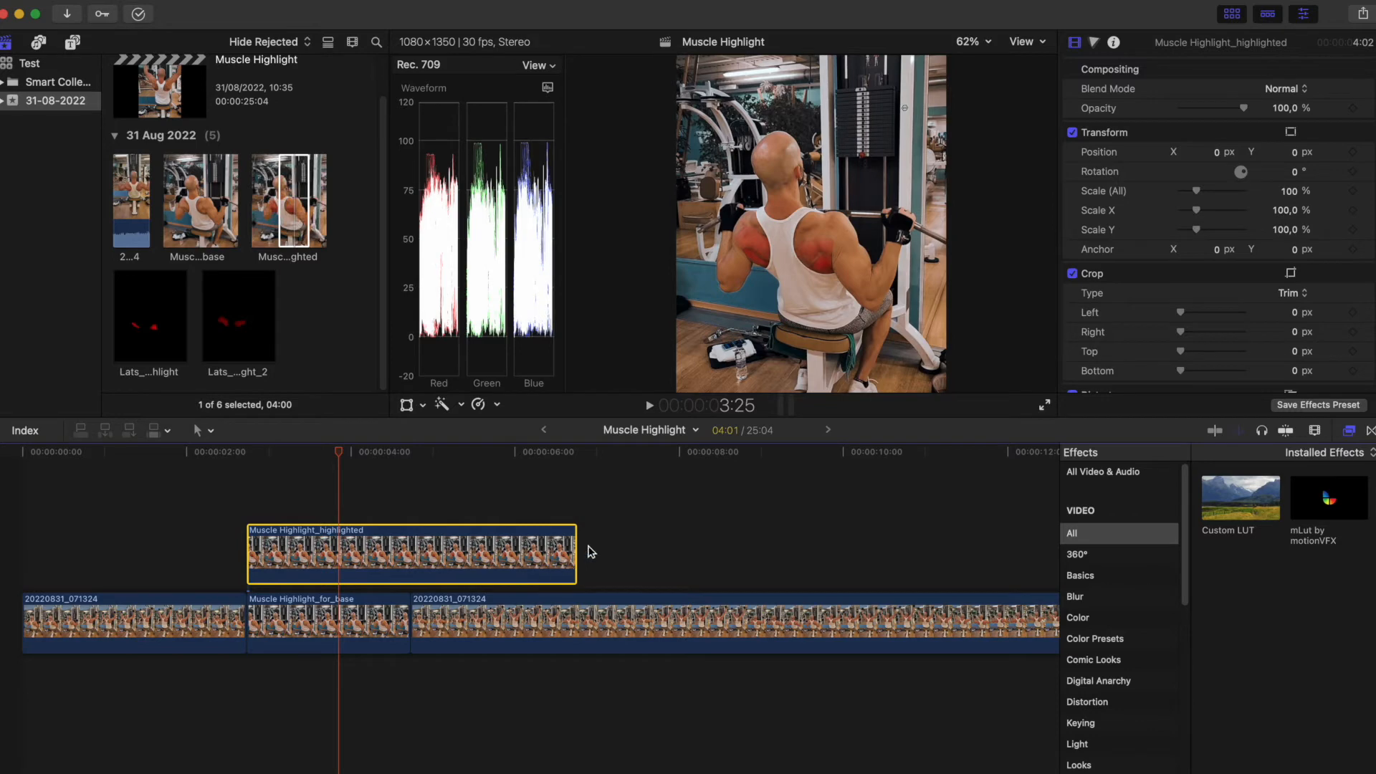
pyautogui.moveTo(580, 552); pyautogui.dragTo(410, 557)
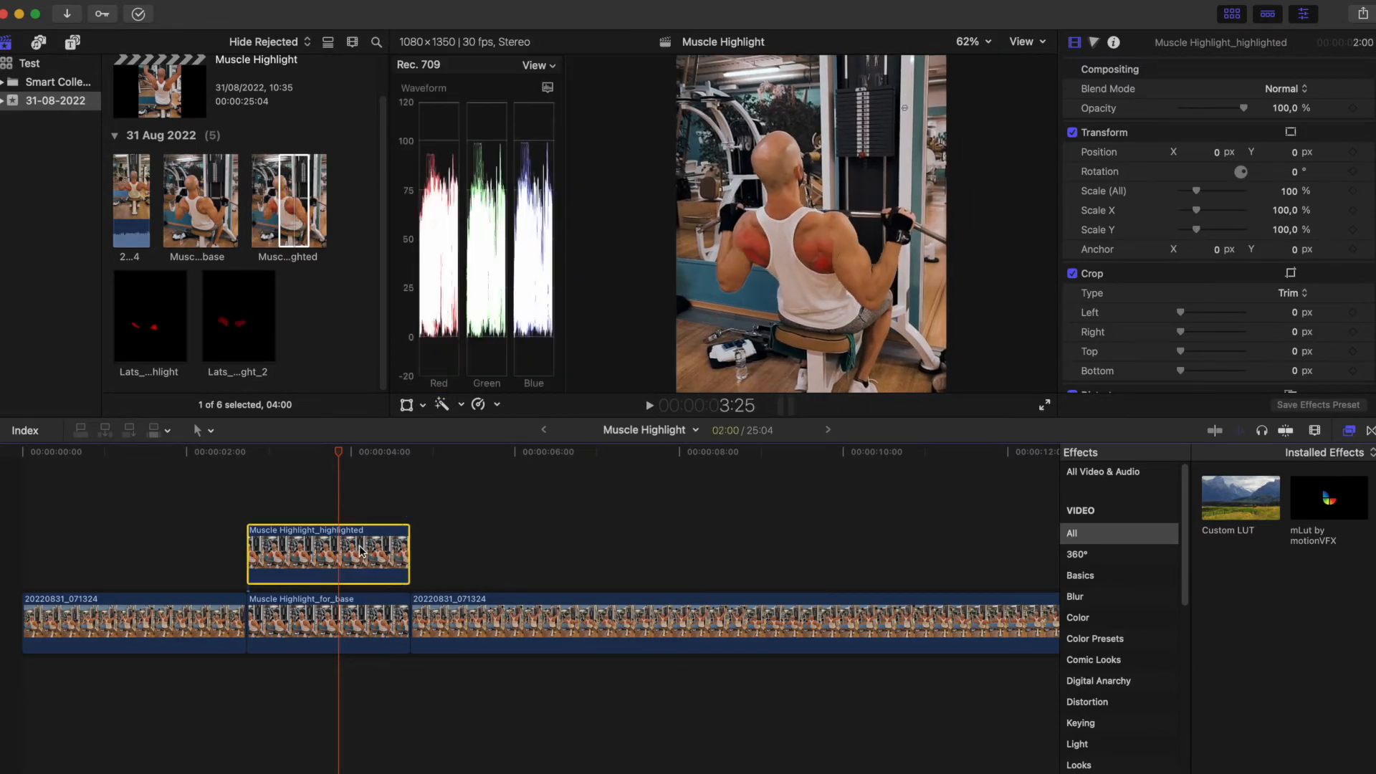
pyautogui.click(371, 630)
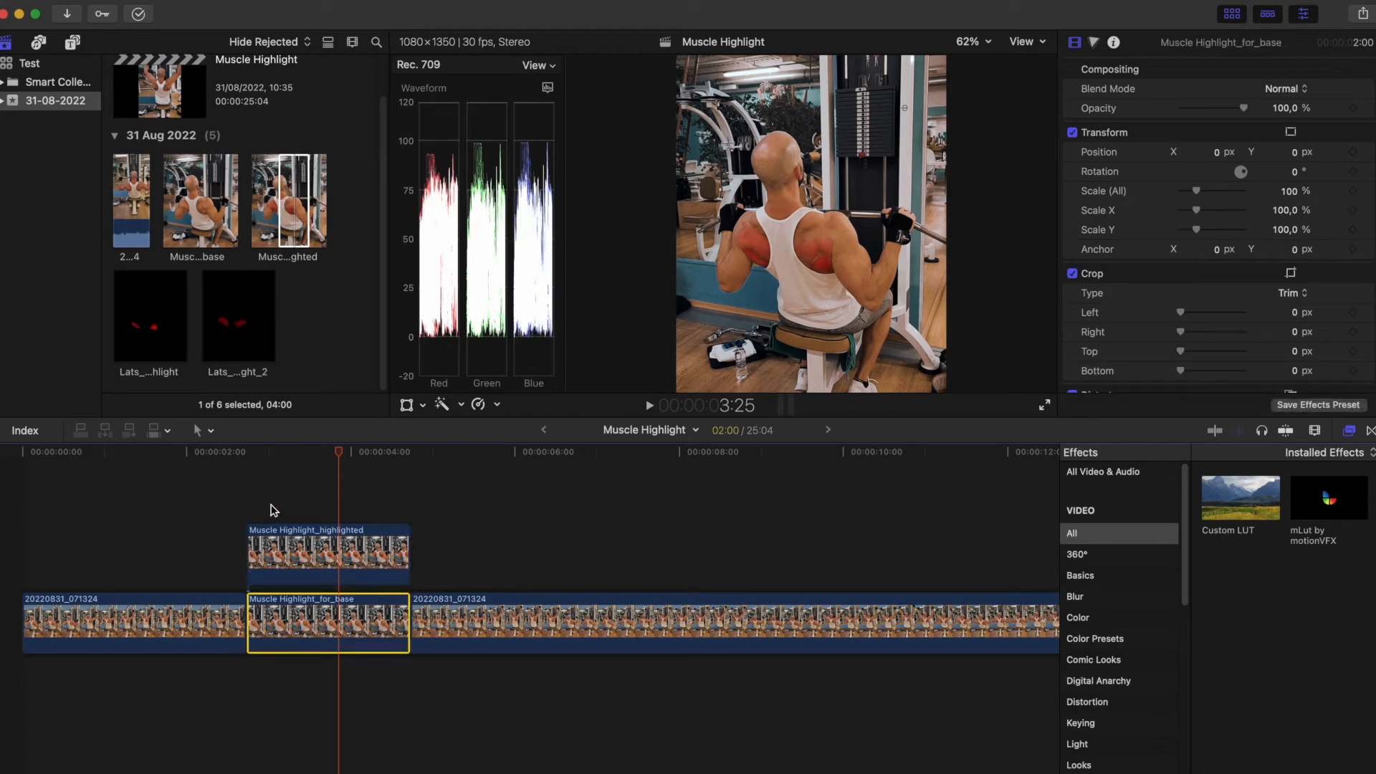
# Split the Muscle Highlight_highlighted clip at 3:02, 10 frames after the start of the base still
pyautogui.click(272, 512)
pyautogui.moveTo(260, 454); pyautogui.dragTo(253, 486)
pyautogui.click(265, 542)
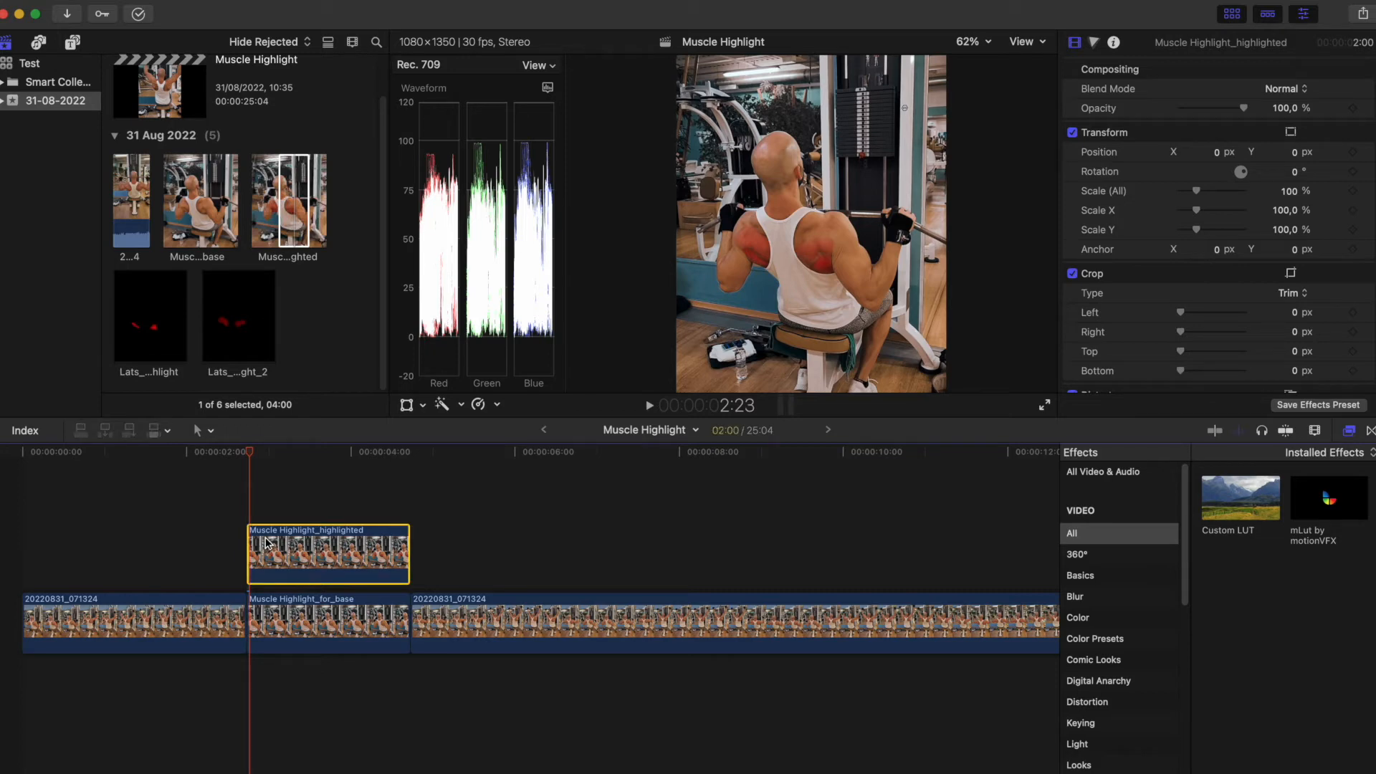
pyautogui.moveTo(247, 456); pyautogui.dragTo(251, 457)
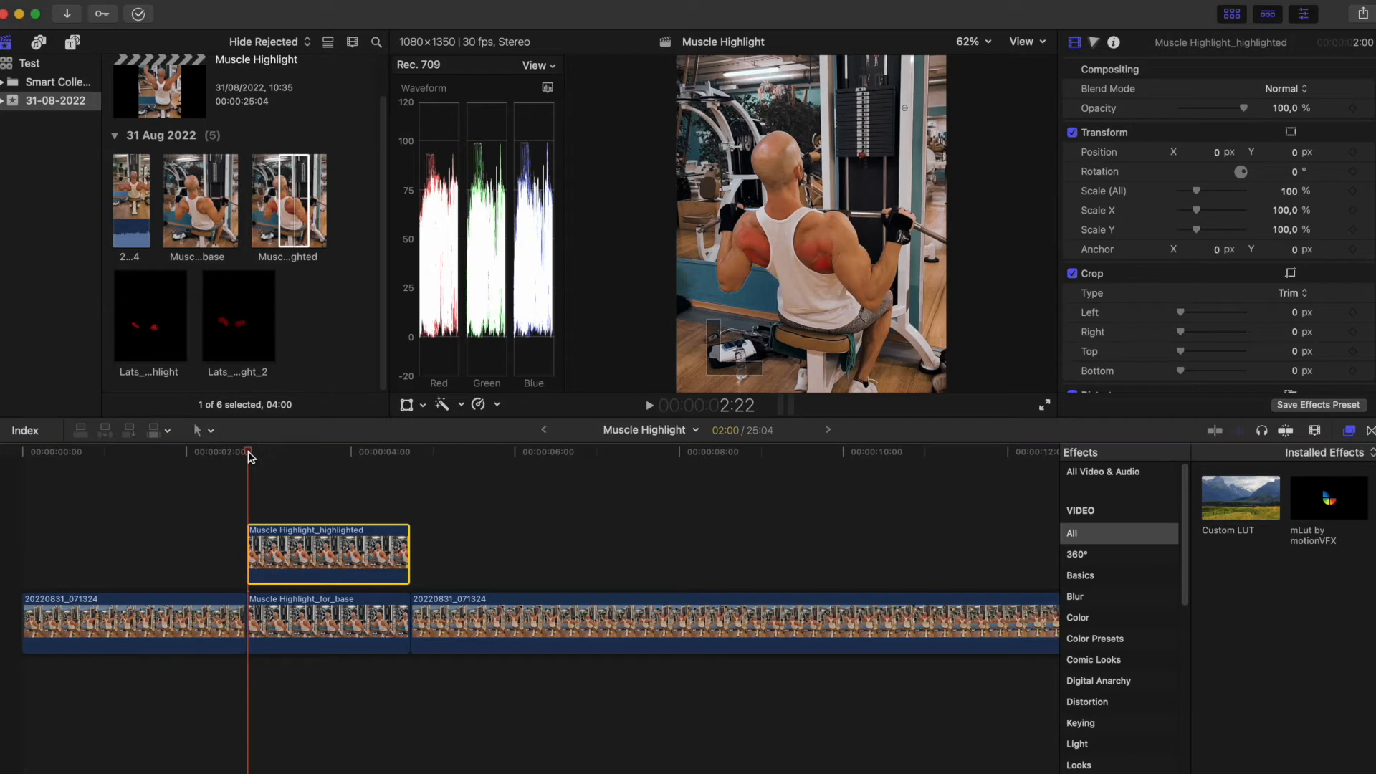
pyautogui.click(1316, 432)
pyautogui.moveTo(1294, 467); pyautogui.dragTo(1306, 472)
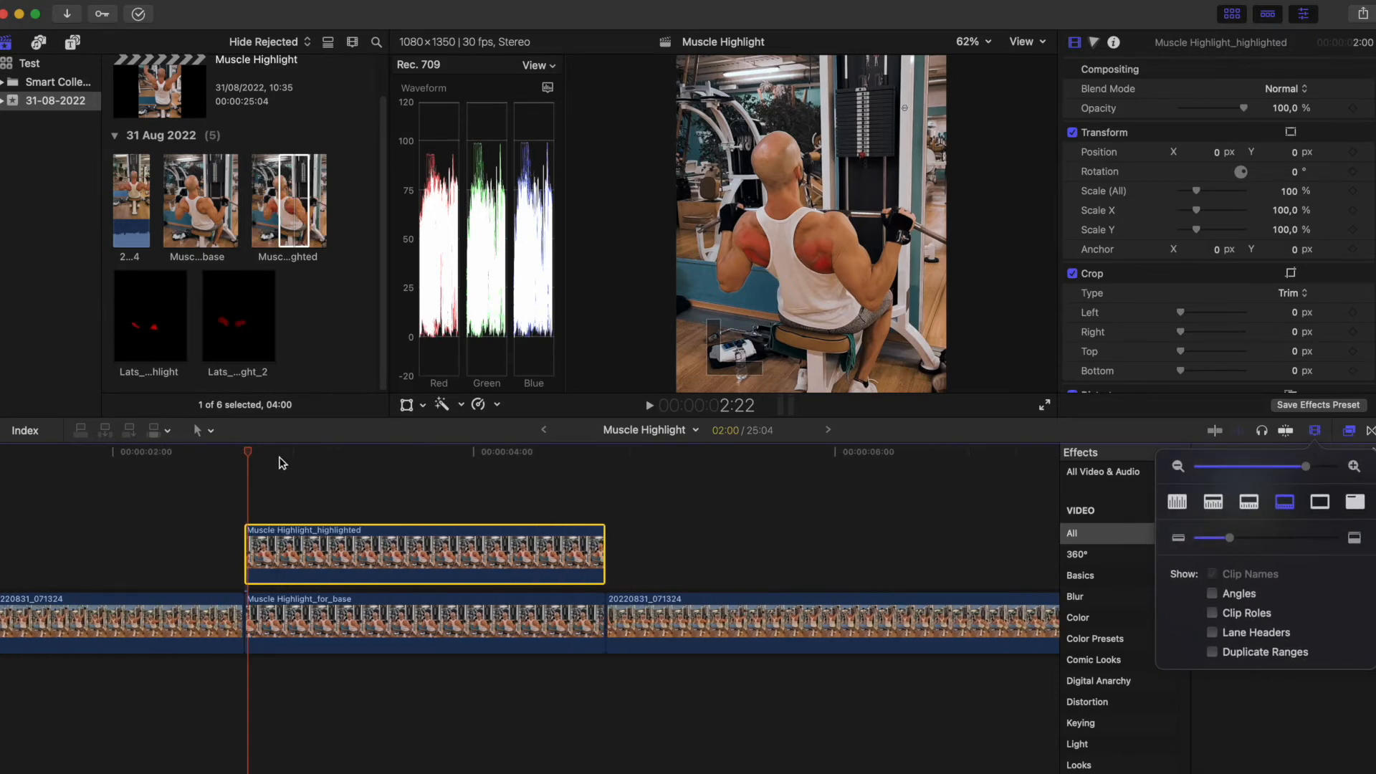
pyautogui.click(253, 455)
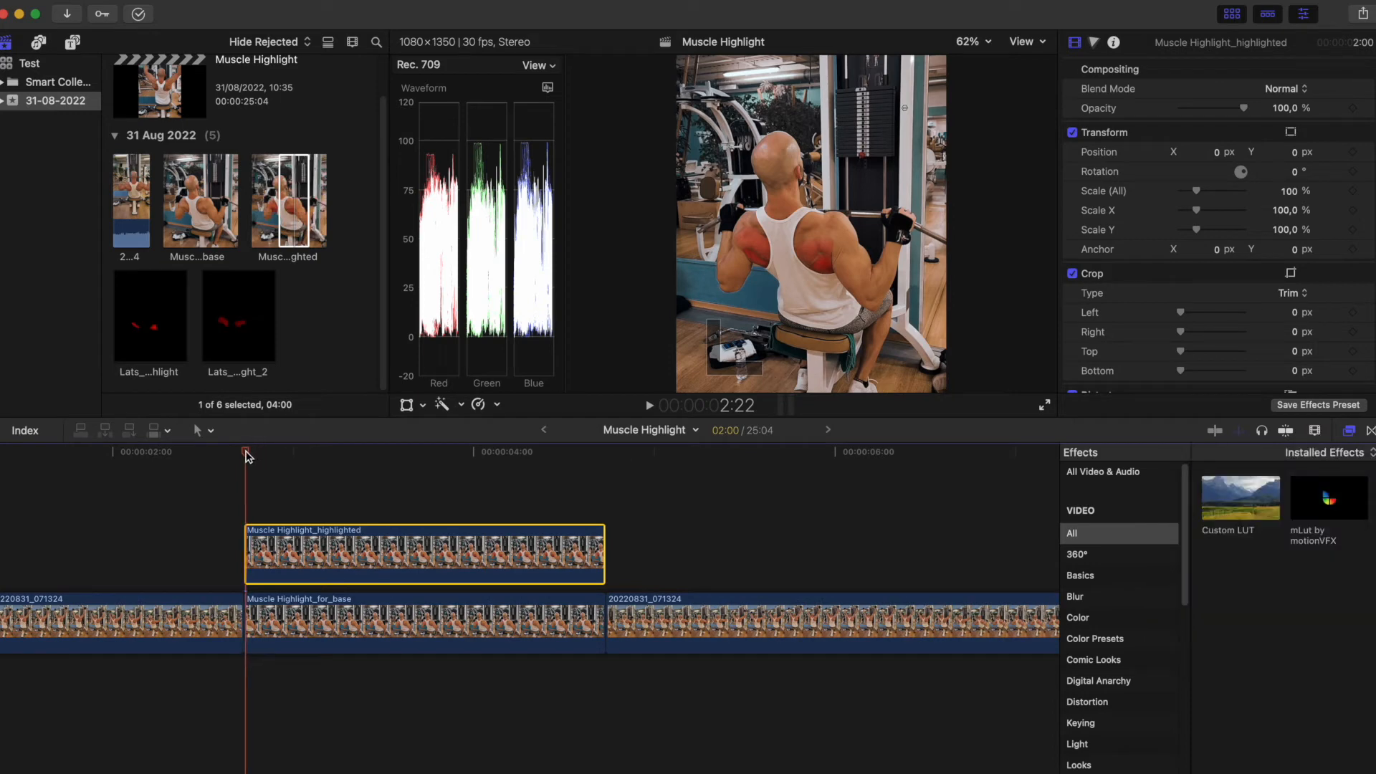
pyautogui.press('Right')
pyautogui.press('Right')
pyautogui.press('Right')
pyautogui.press('Right')
pyautogui.press('Right')
pyautogui.press('Right')
pyautogui.press('Right')
pyautogui.press('Right')
pyautogui.press('Right')
pyautogui.press('Right')
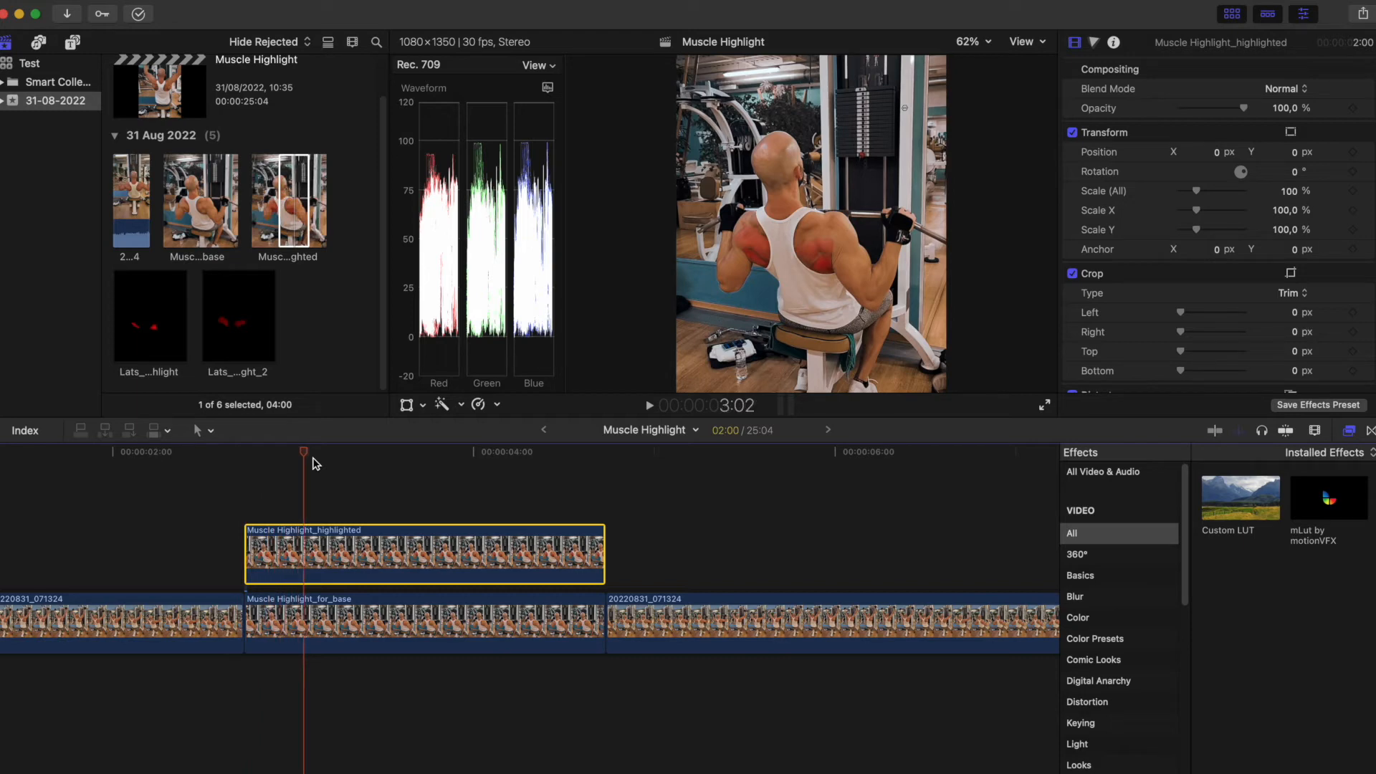
pyautogui.press('b')
pyautogui.click(304, 558)
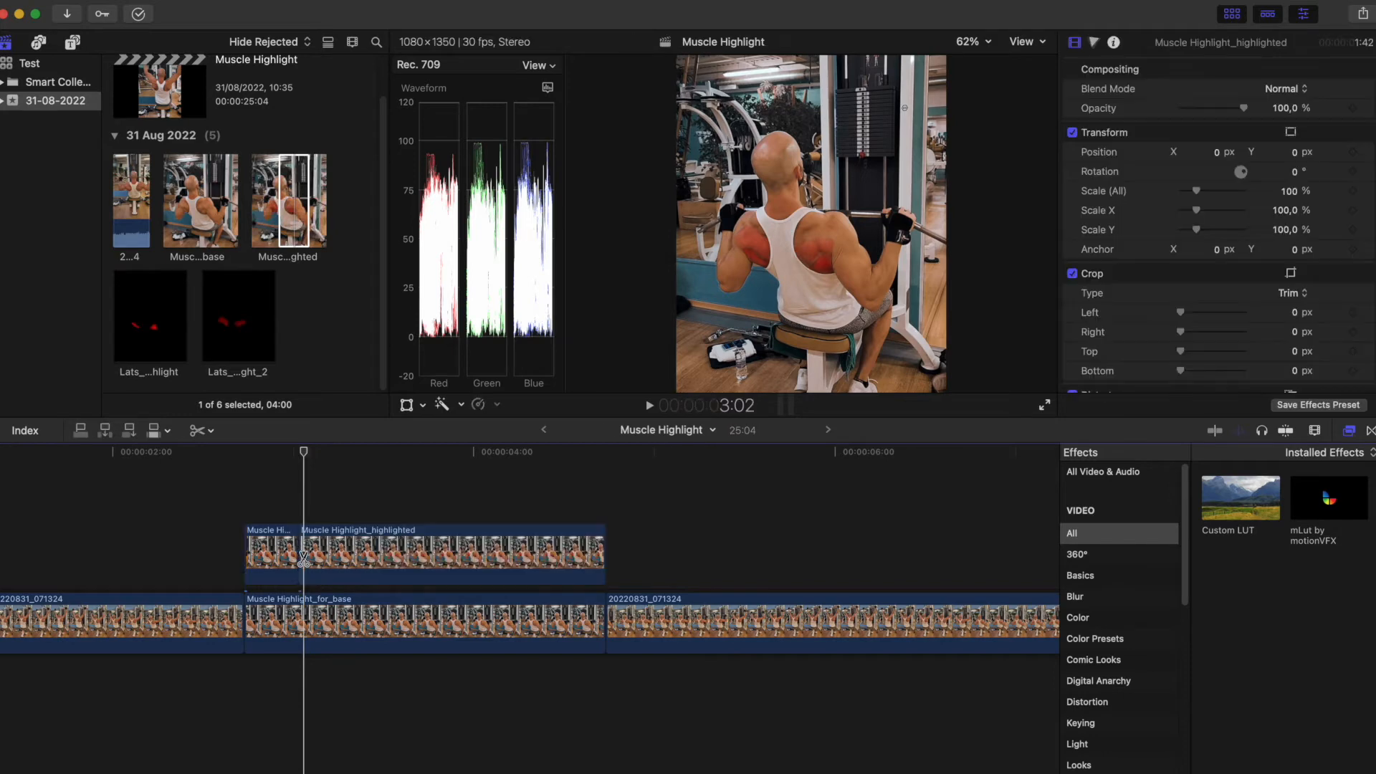
# Cut the remainder of the Muscle Highlight_highlighted clip into five short pieces of roughly 10 frames each
pyautogui.click(366, 563)
pyautogui.click(426, 566)
pyautogui.click(479, 566)
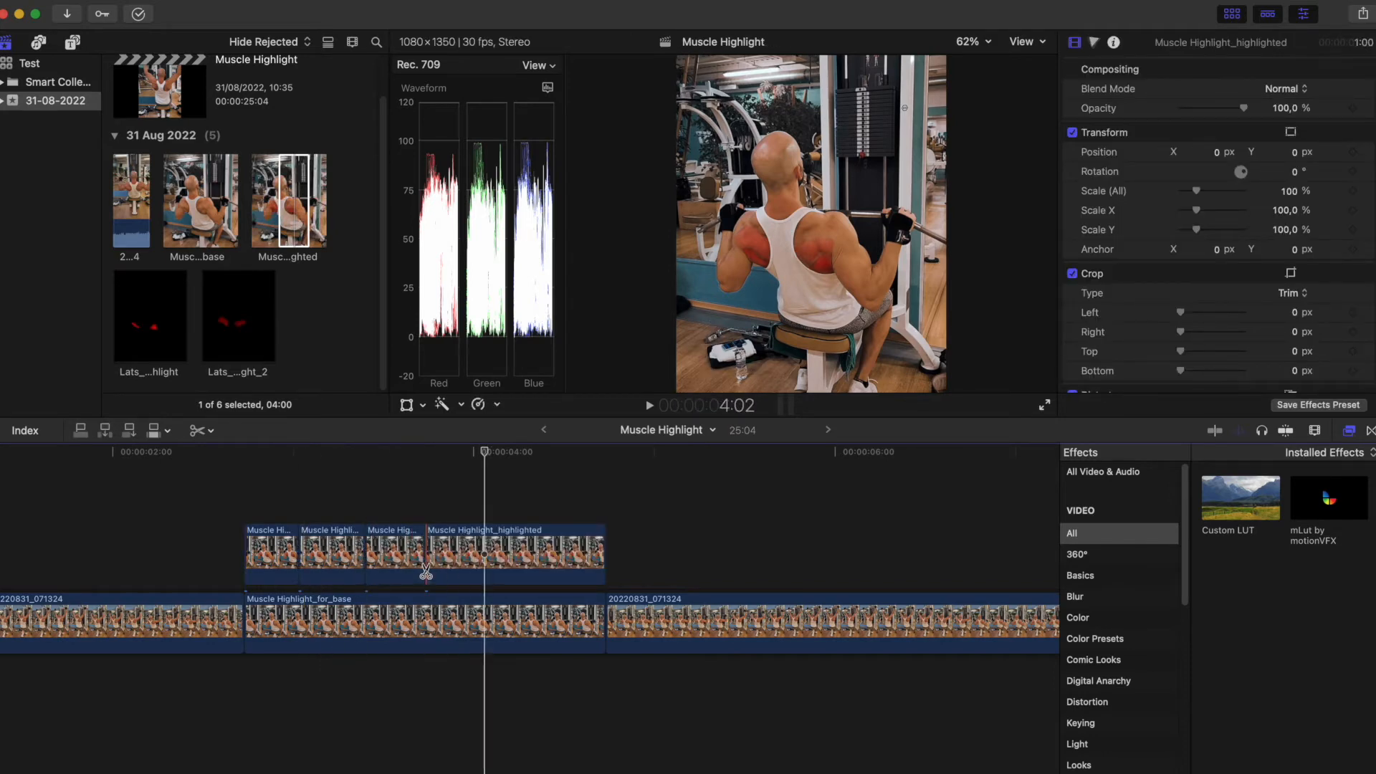
pyautogui.click(547, 566)
# Disable the second, fourth and sixth pieces of the Muscle Highlight_highlighted clip to create a flashing effect
pyautogui.press('a')
pyautogui.click(315, 552)
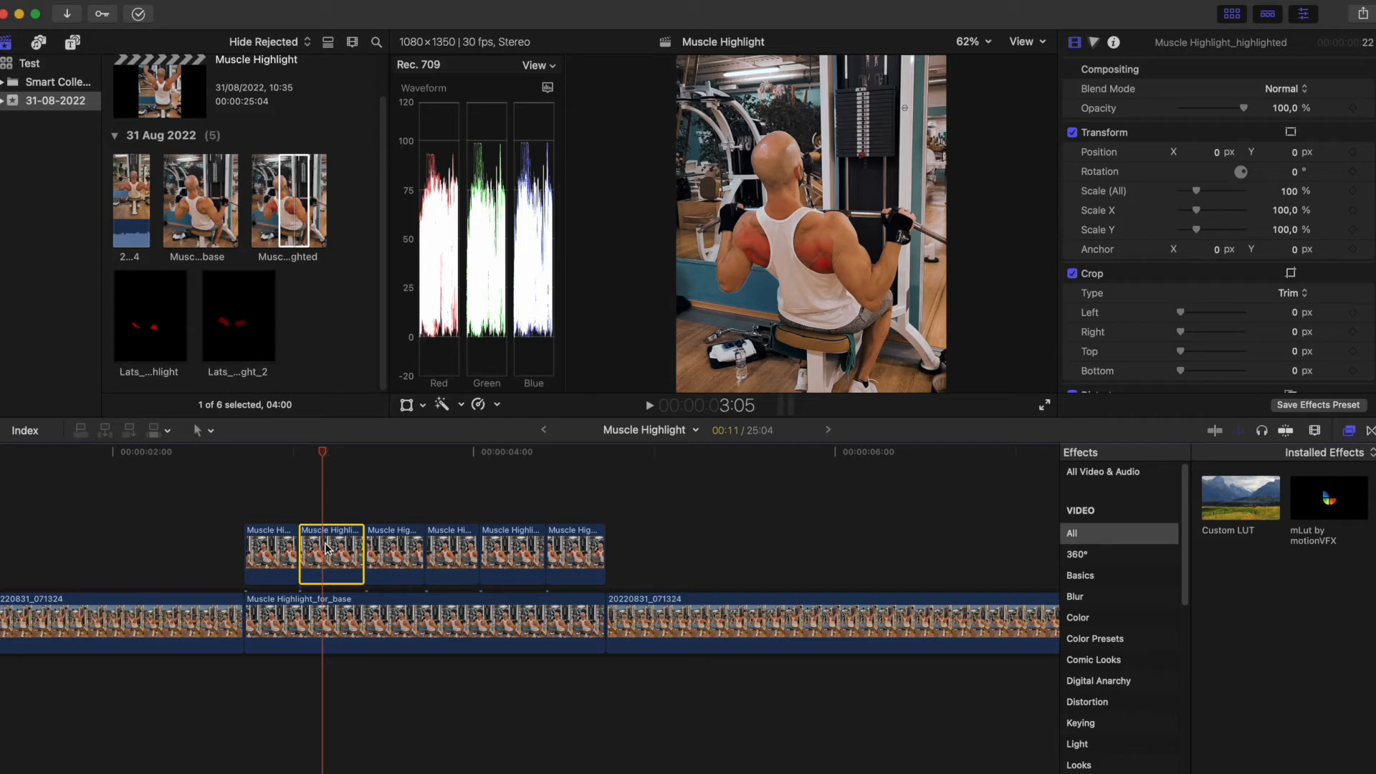
pyautogui.press('v')
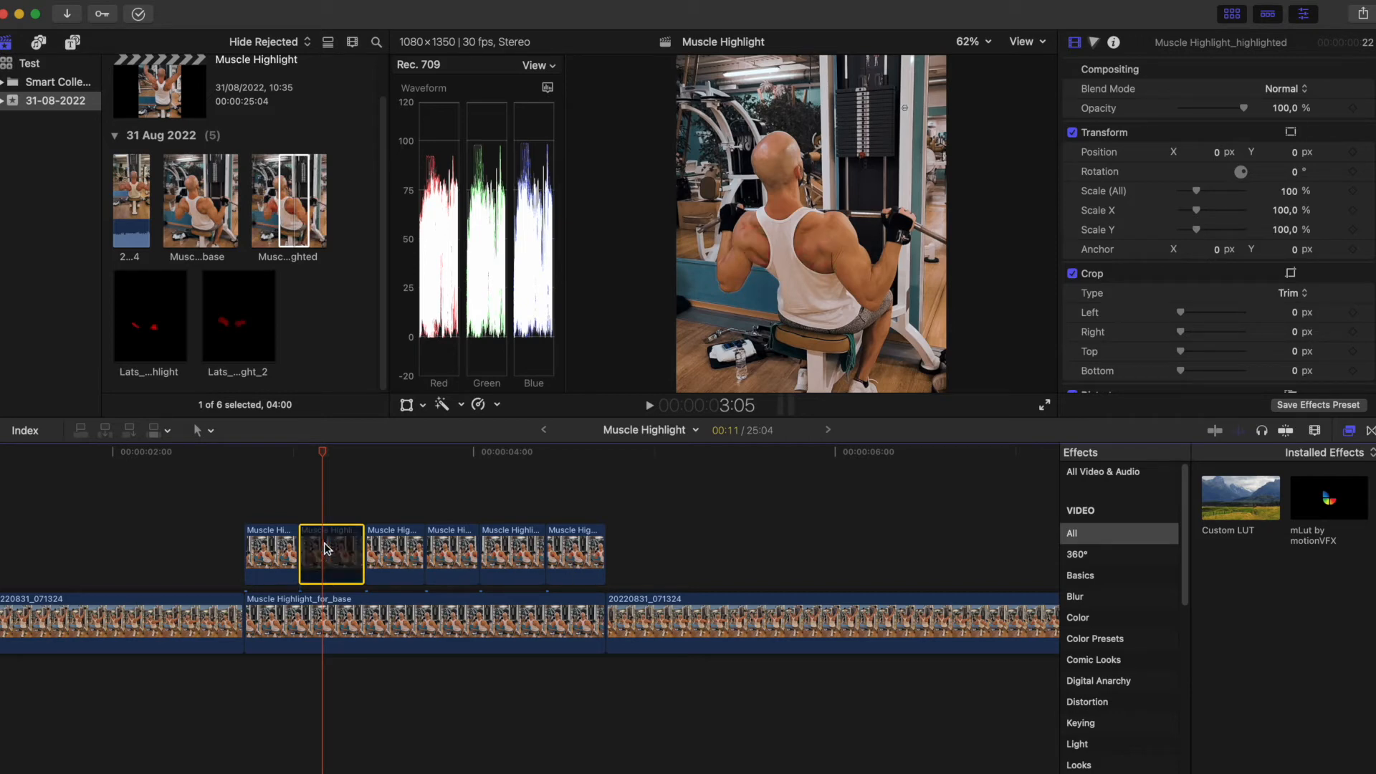
pyautogui.click(458, 548)
pyautogui.press('v')
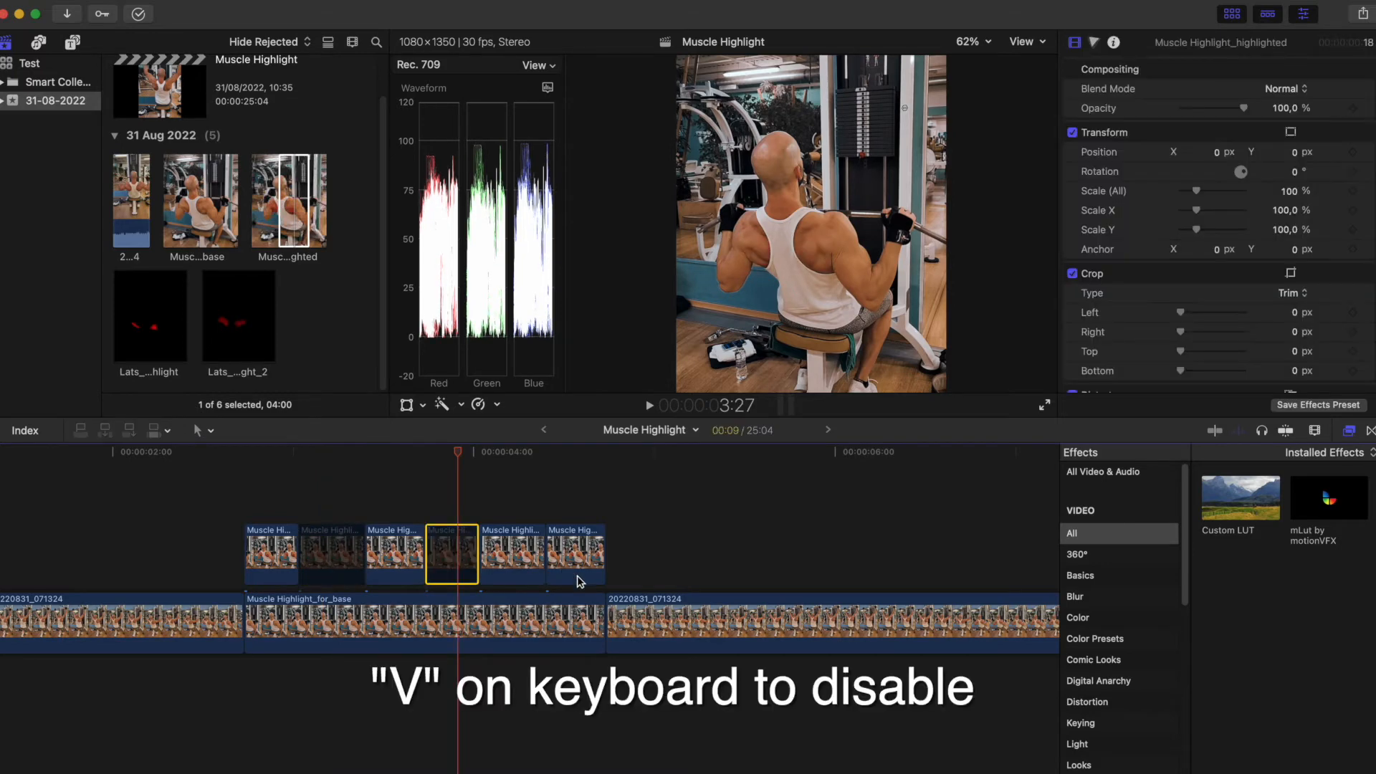
pyautogui.click(584, 559)
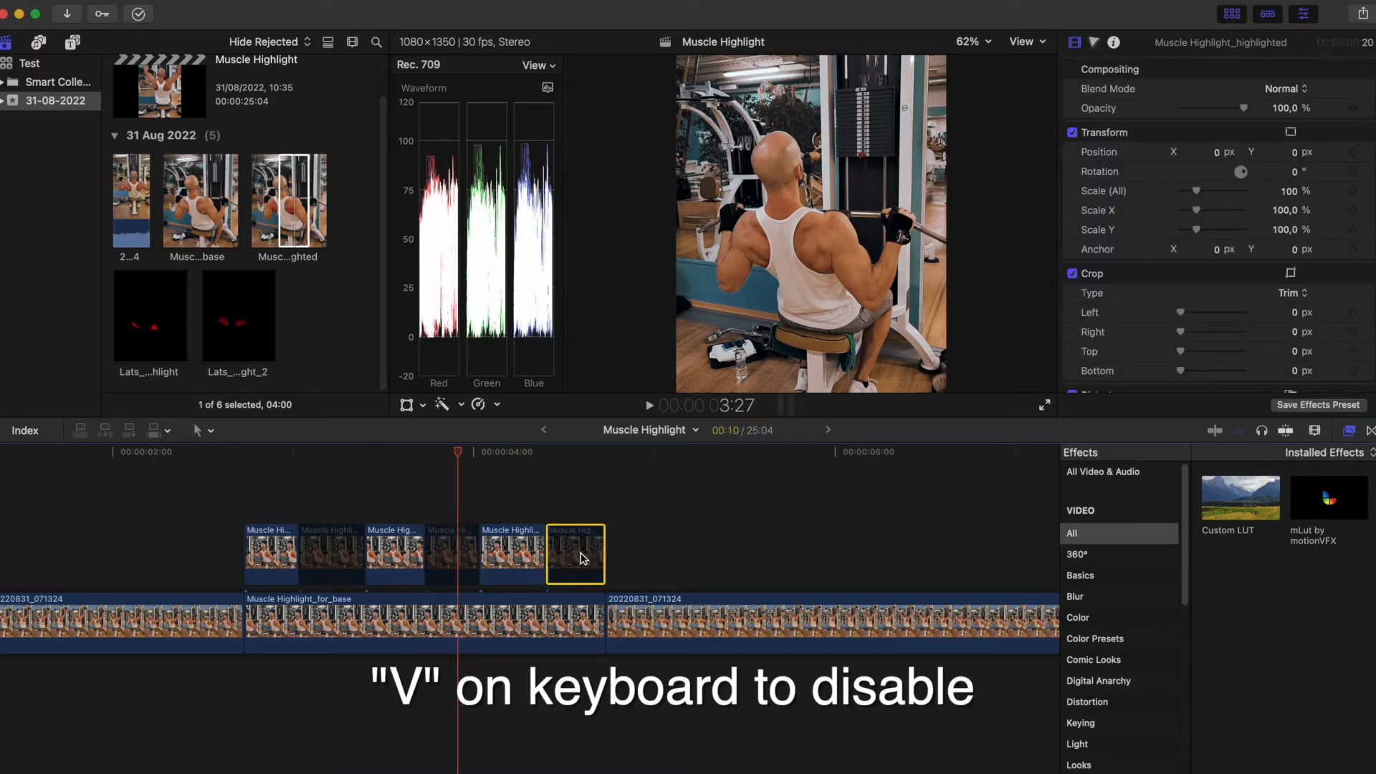
# Play the timeline from just before the base still to check the flashing muscle highlight
pyautogui.click(233, 516)
pyautogui.click(184, 522)
pyautogui.press('space')
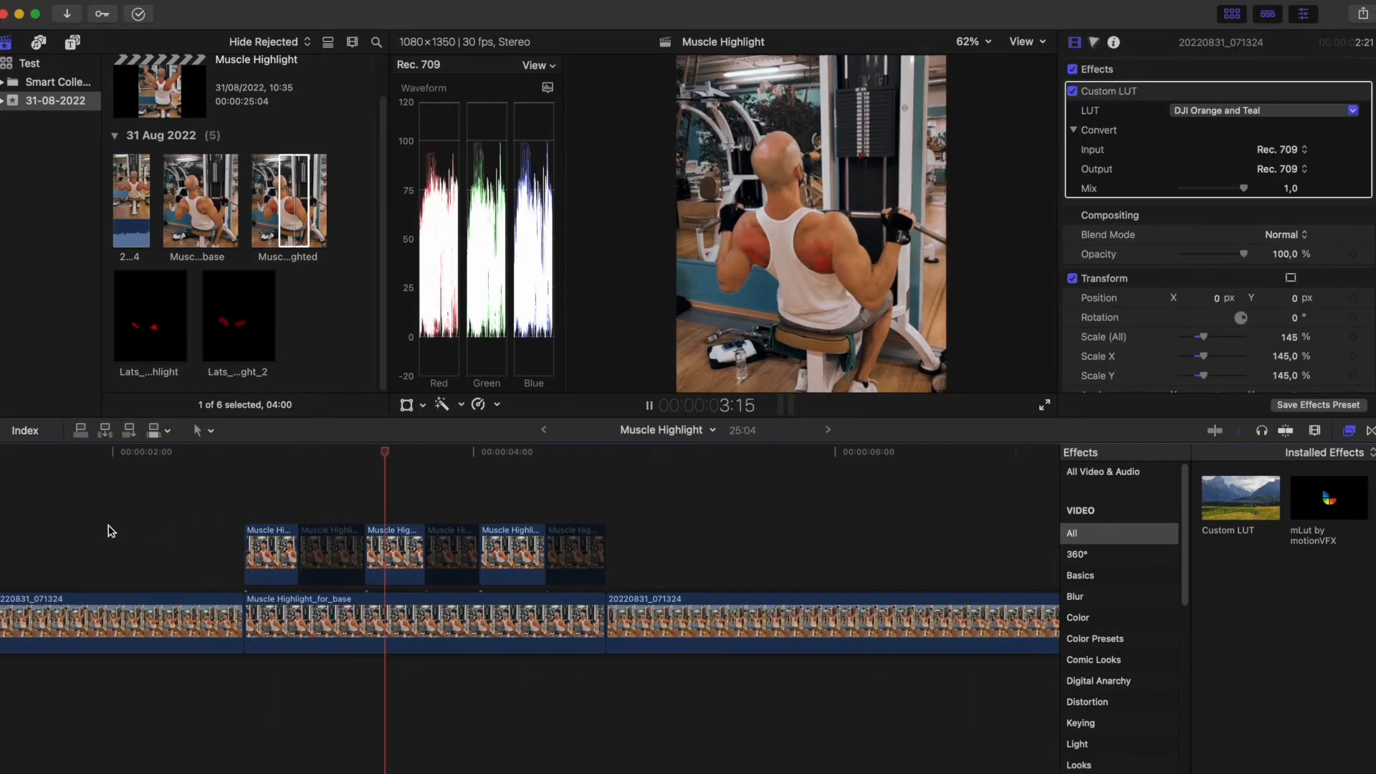
pyautogui.press('space')
# Split the first gym clip at 2:11, shortly before the base still
pyautogui.click(193, 562)
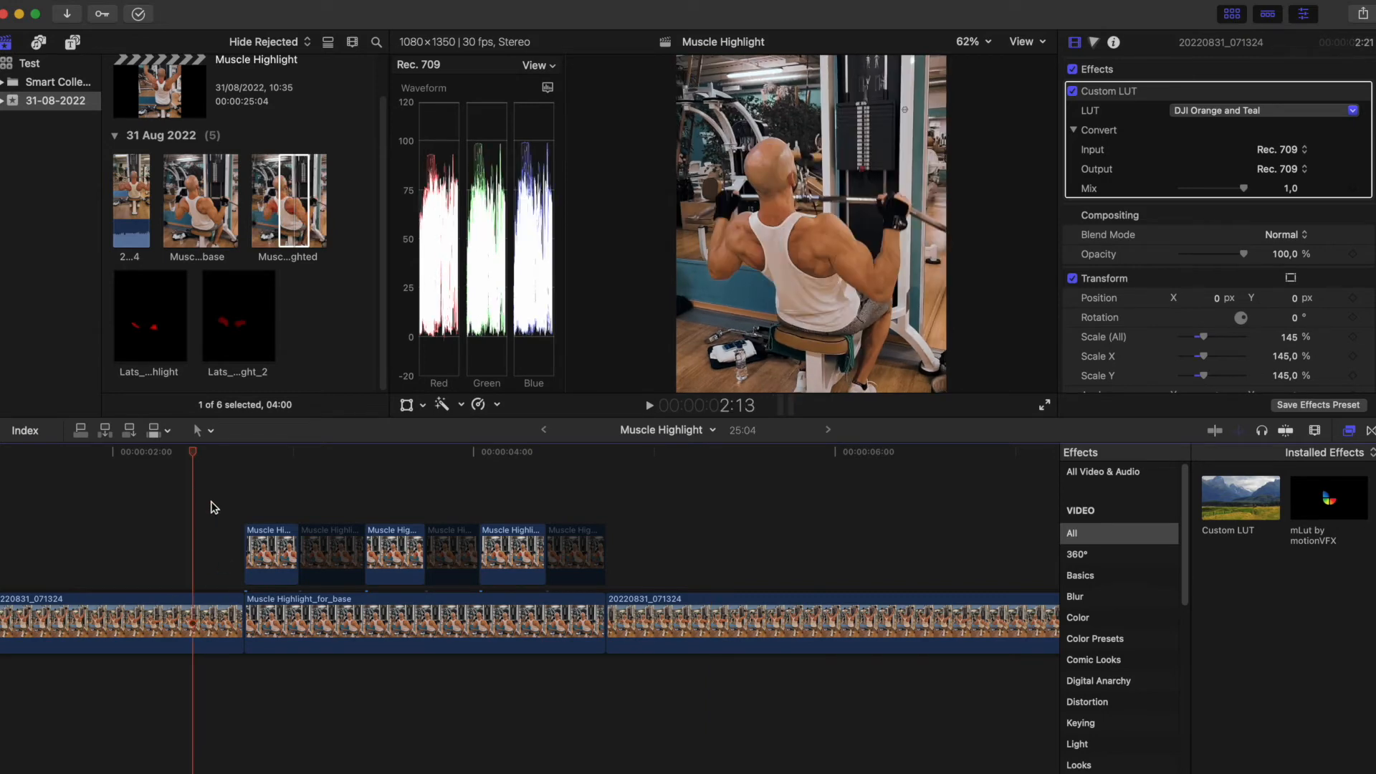
pyautogui.hscroll(-5, 476, 466)
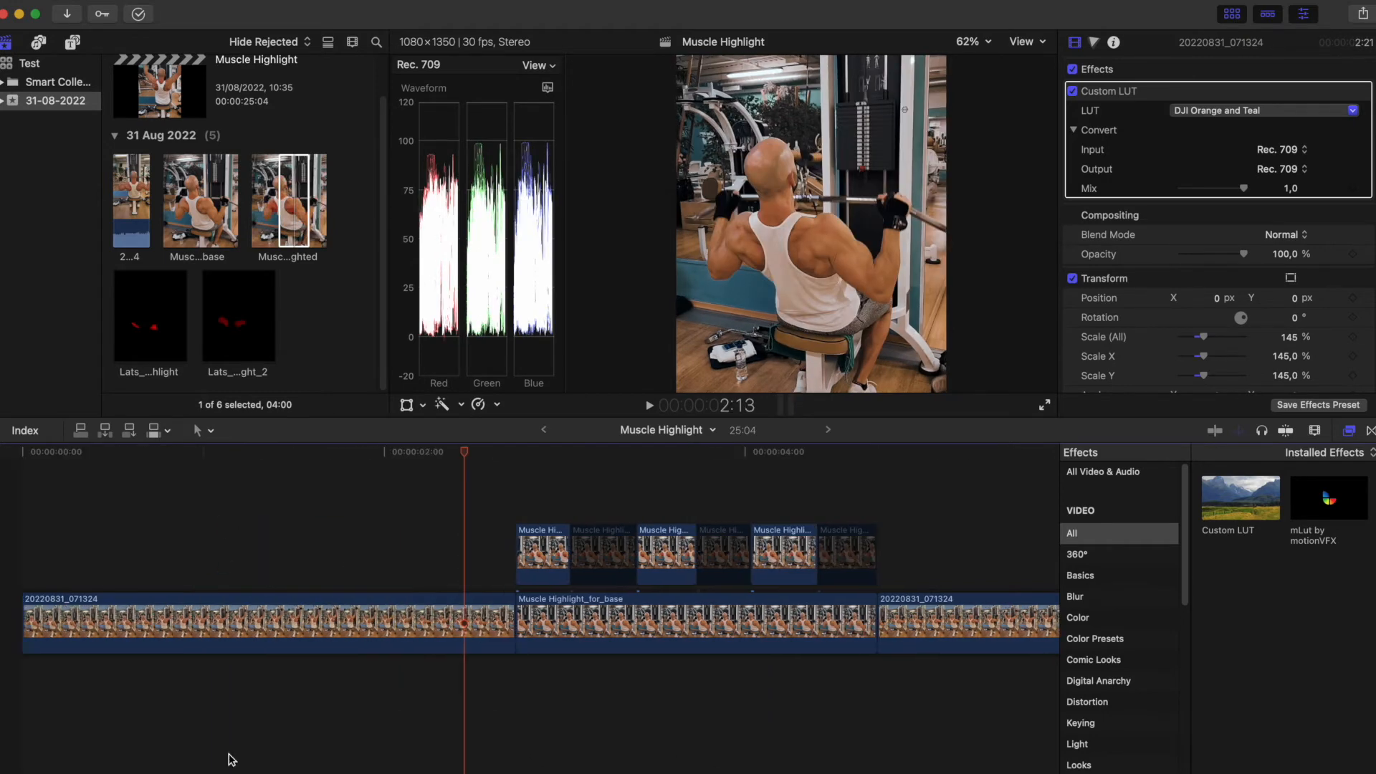
pyautogui.moveTo(466, 455)
pyautogui.mouseDown()
pyautogui.moveTo(488, 454)
pyautogui.moveTo(436, 458)
pyautogui.moveTo(451, 469)
pyautogui.mouseUp()
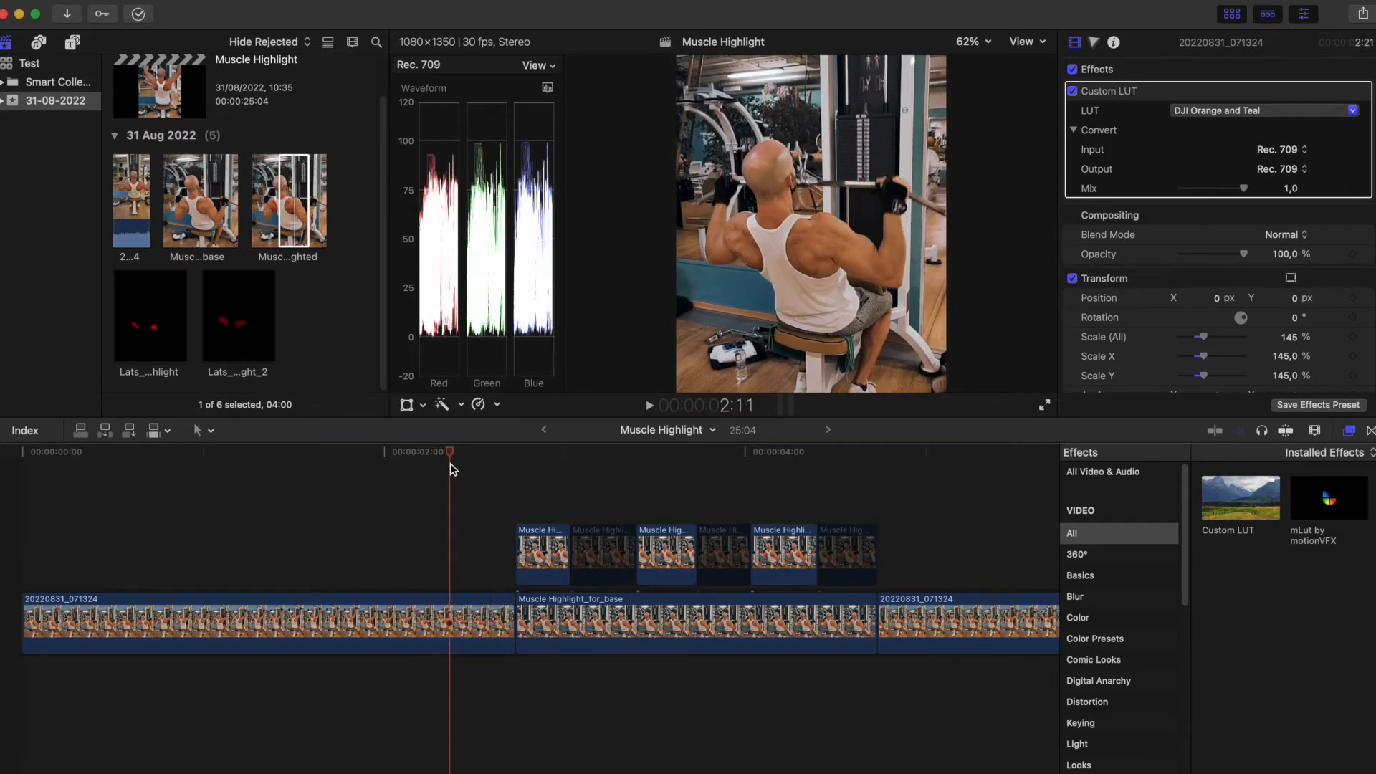
pyautogui.press('b')
pyautogui.click(450, 621)
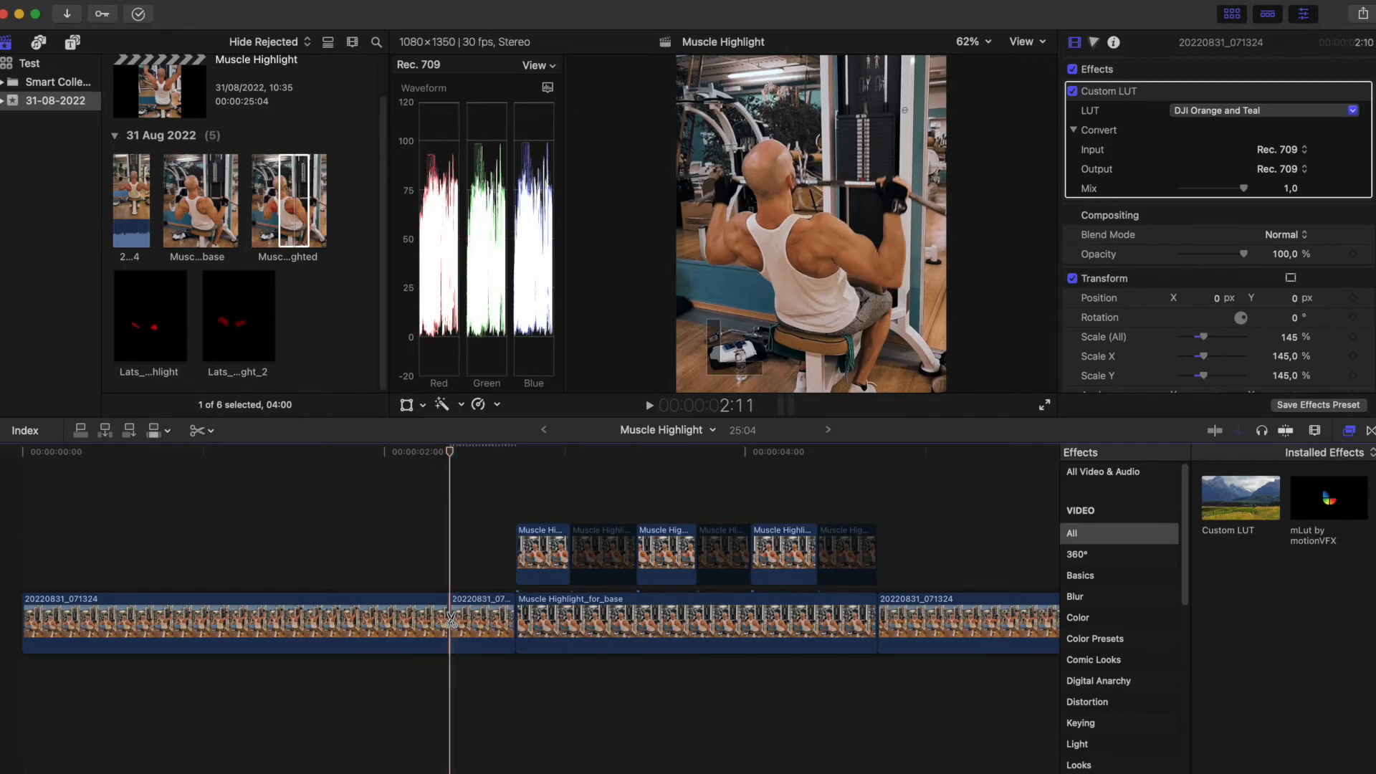
# Slow the short gym clip piece just before the base still to 50% speed
pyautogui.press('a')
pyautogui.click(477, 618)
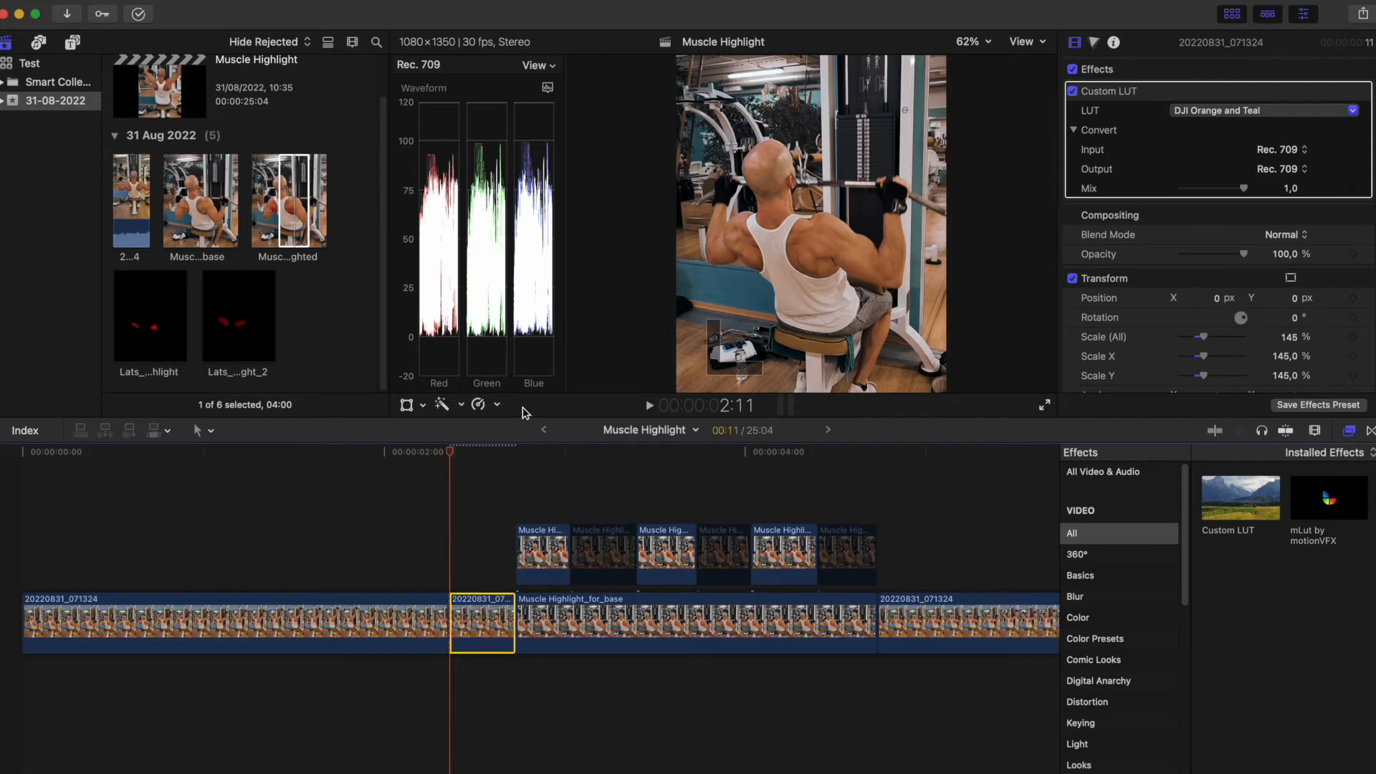
pyautogui.click(498, 405)
pyautogui.moveTo(523, 421)
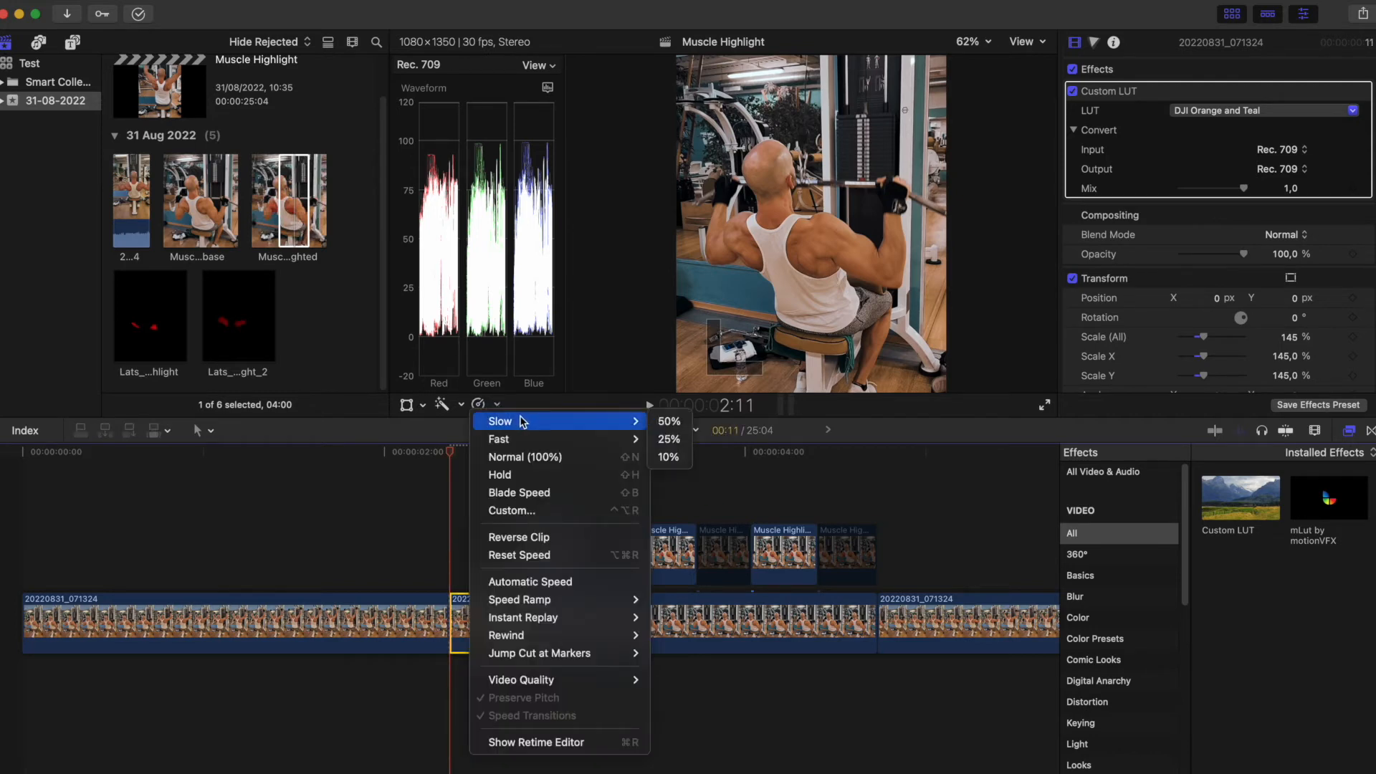
pyautogui.click(669, 423)
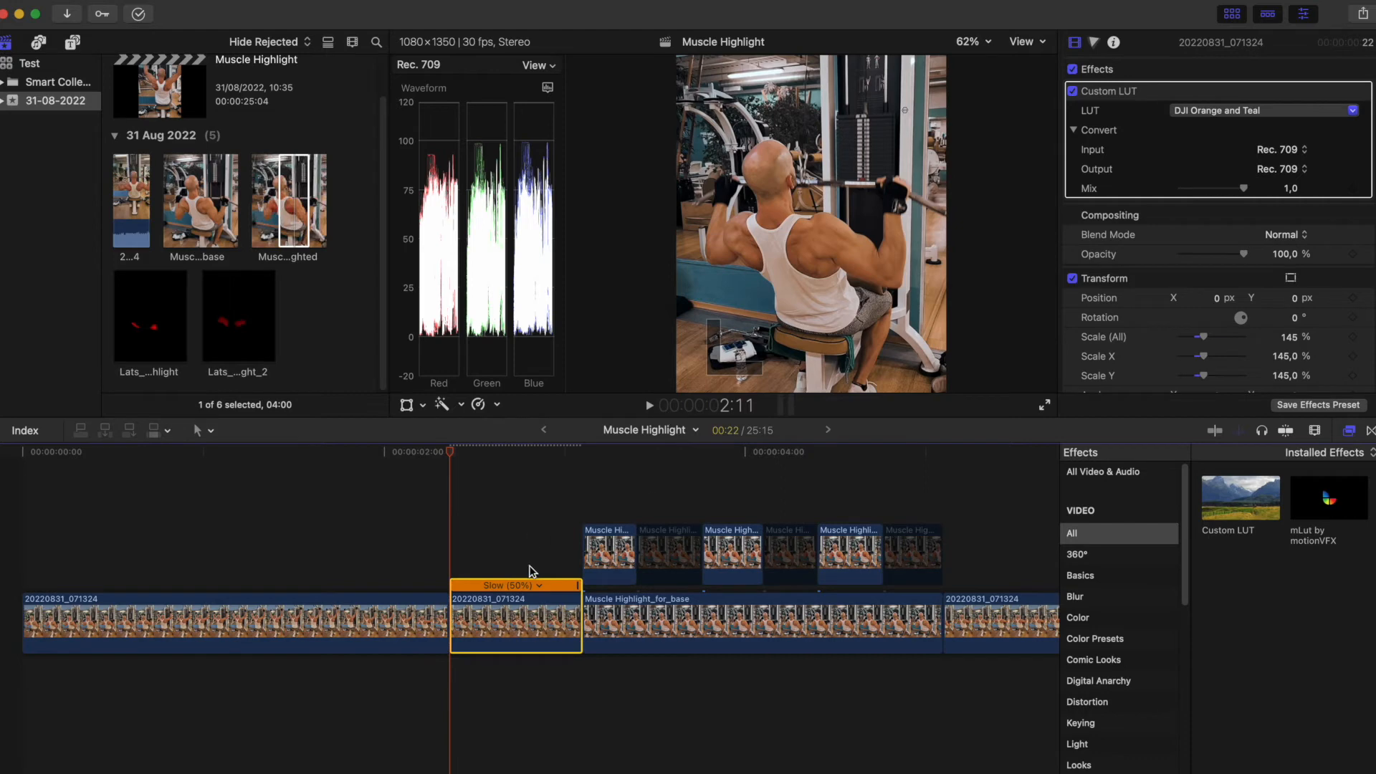
# Set the slowed clip's retiming video quality to Optical Flow
pyautogui.click(496, 405)
pyautogui.moveTo(604, 678)
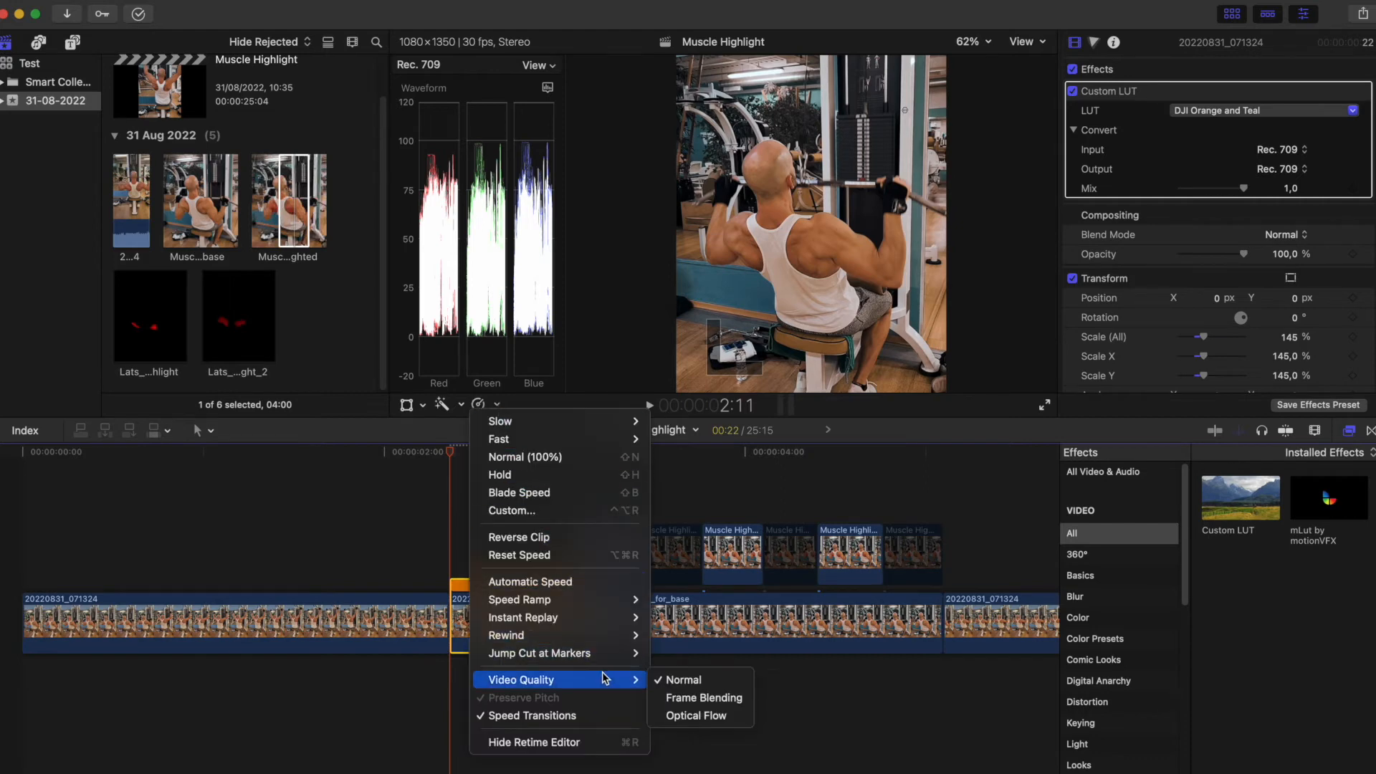
pyautogui.click(714, 715)
# Play the timeline from about 1:21 through the slow-motion section and the flashing highlight
pyautogui.moveTo(452, 452); pyautogui.dragTo(338, 470)
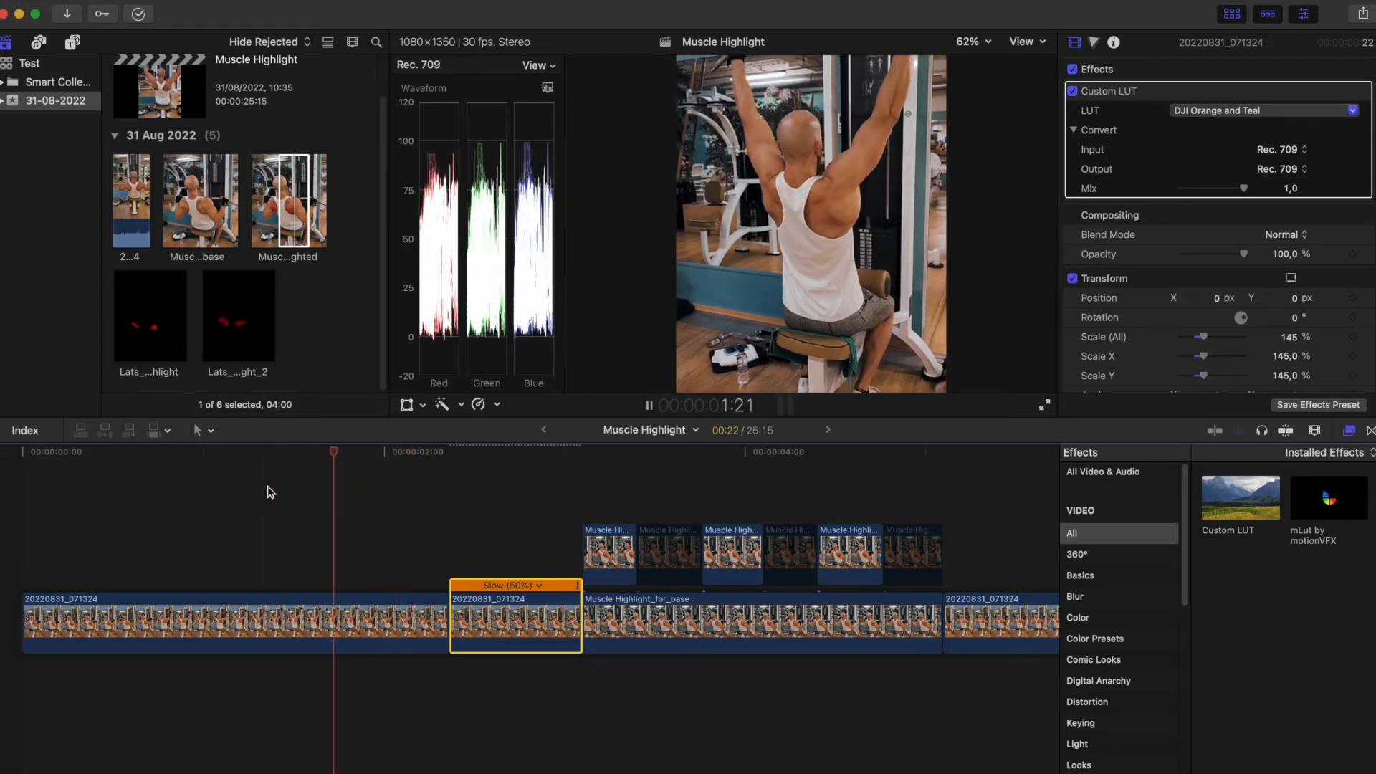
pyautogui.press('space')
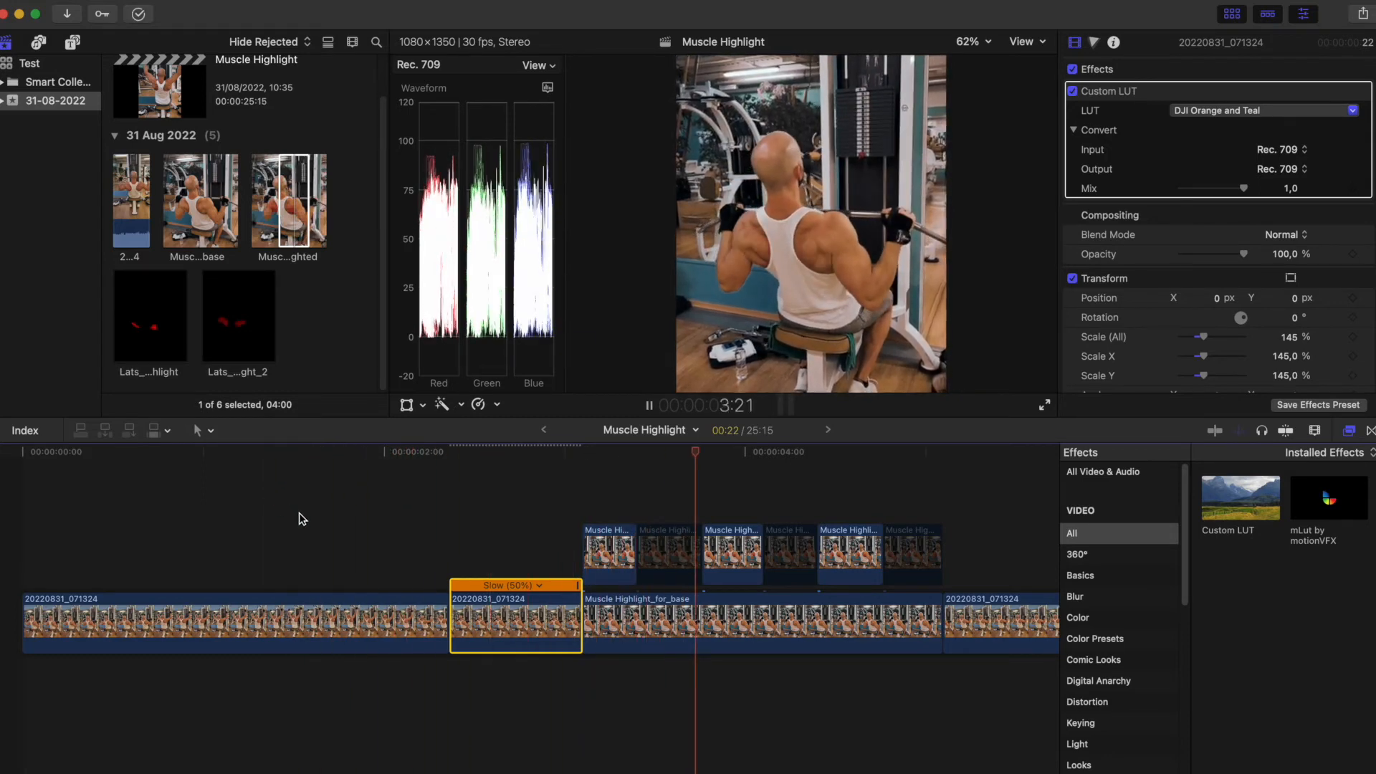
pyautogui.press('space')
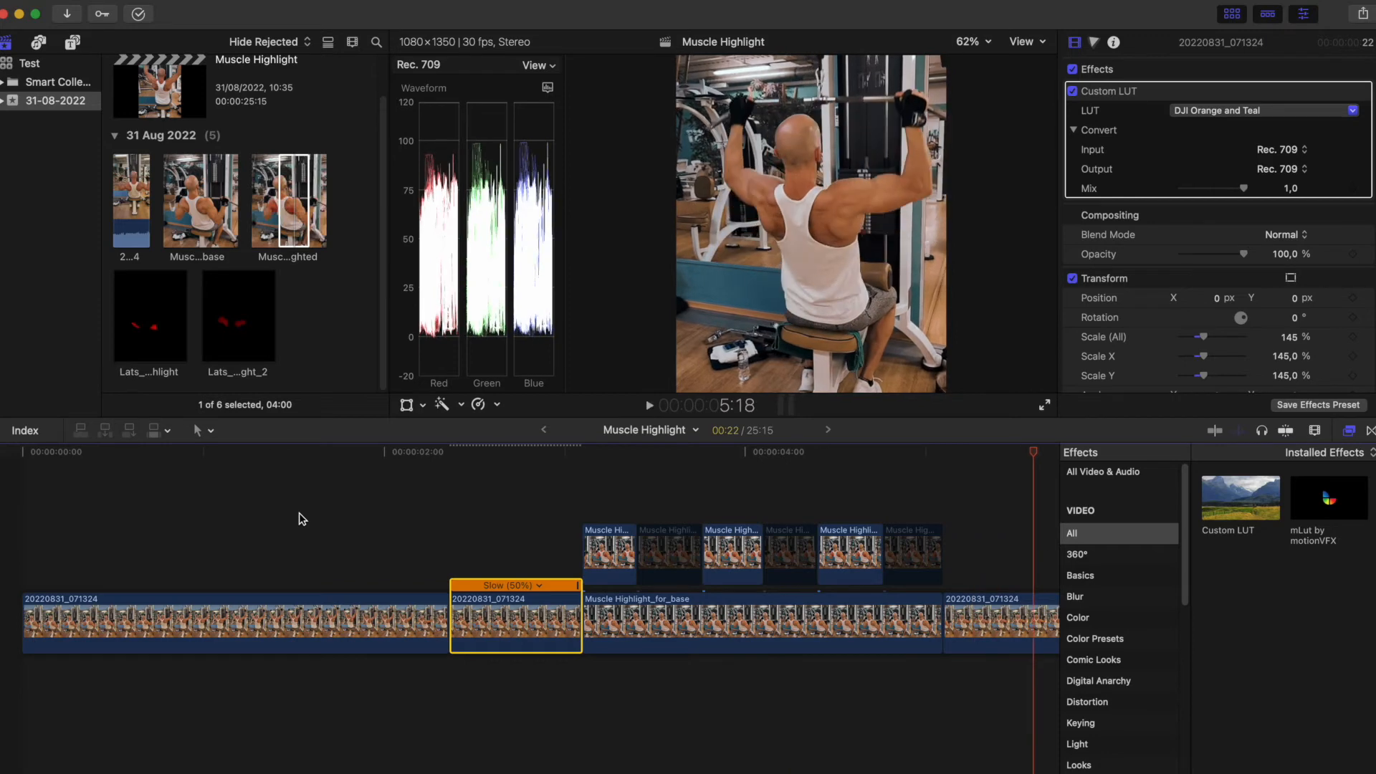
# Place the Lats_Highlight_2 image as a connected clip at 2:09, near the start of the slowed clip
pyautogui.click(446, 516)
pyautogui.click(444, 516)
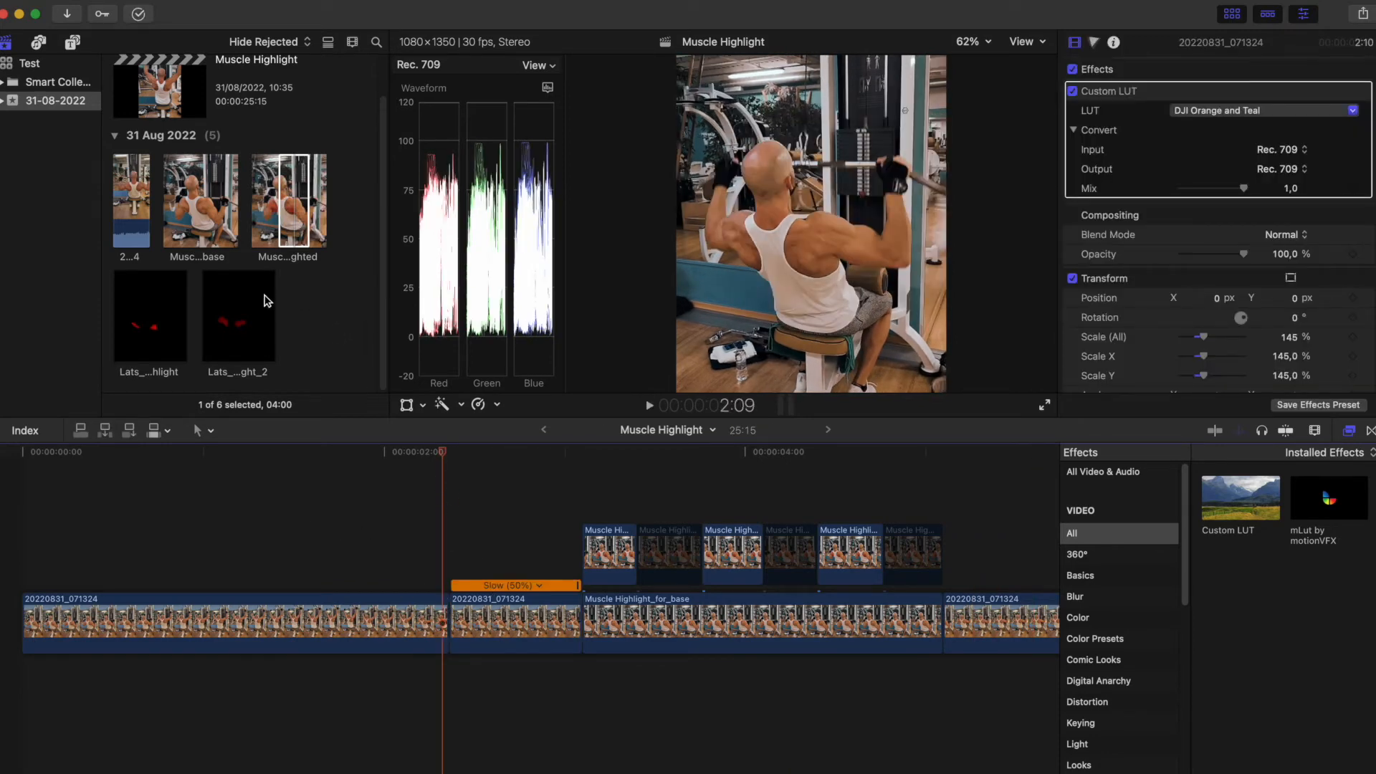
pyautogui.click(256, 321)
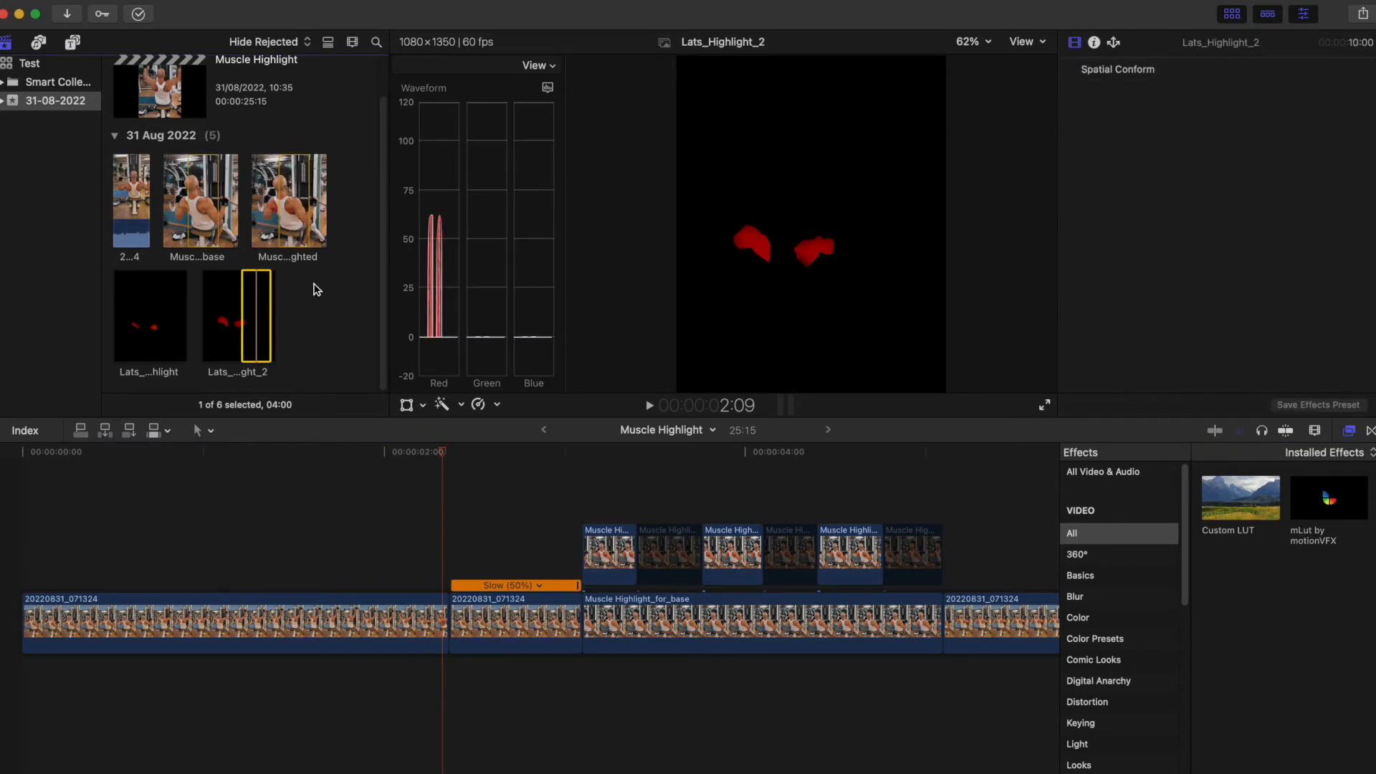
pyautogui.moveTo(261, 299); pyautogui.dragTo(459, 488)
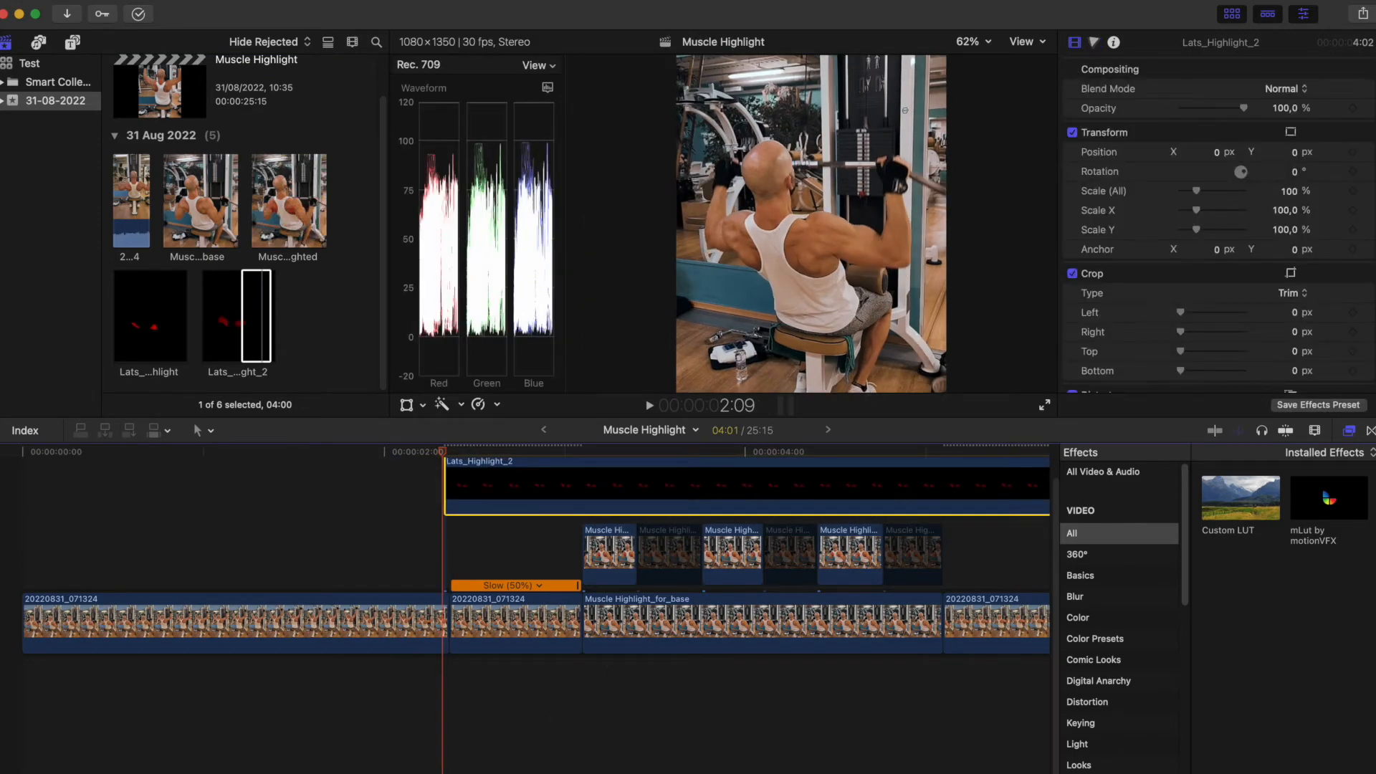
# Trim both ends of the Lats_Highlight_2 clip to match the slowed clip, giving it a duration of 22 frames
pyautogui.hscroll(3, 1004, 481)
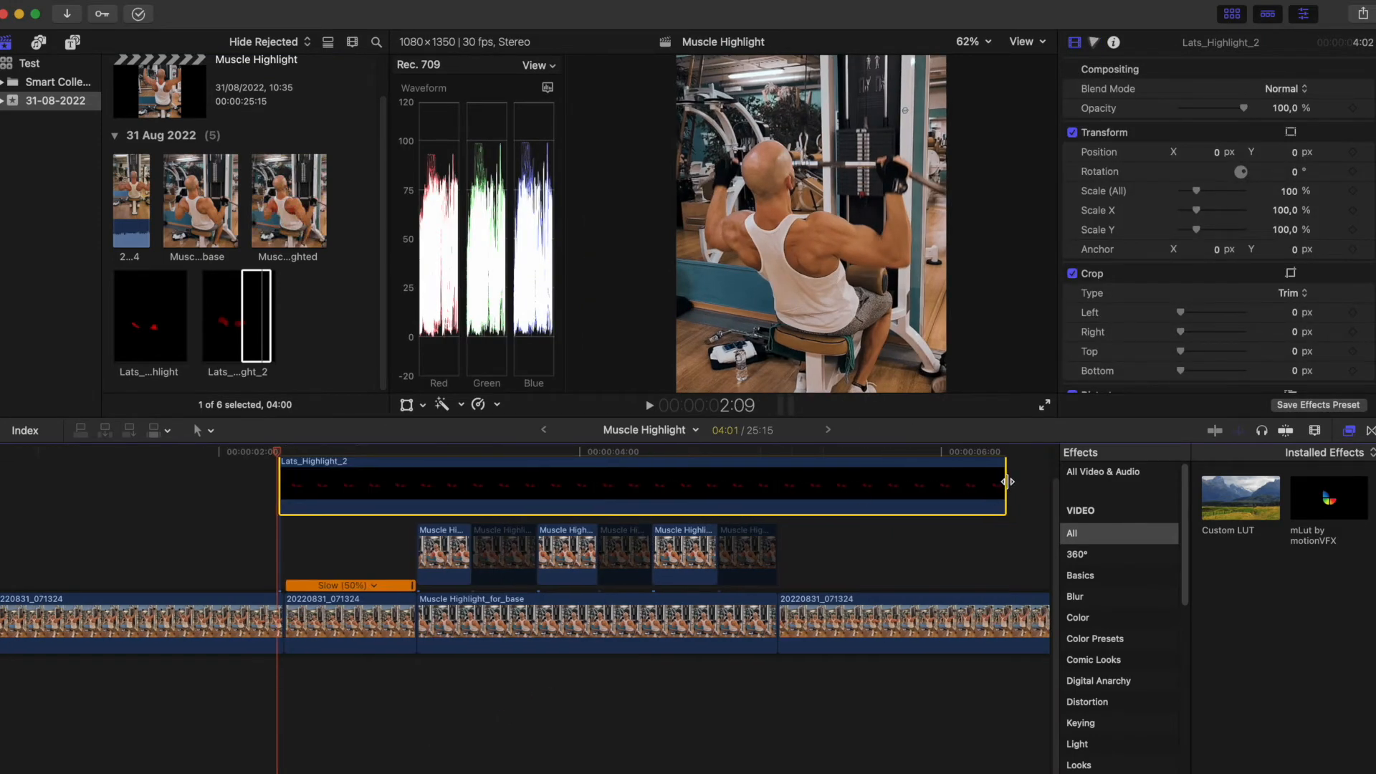
pyautogui.moveTo(1006, 481); pyautogui.dragTo(422, 457)
pyautogui.click(420, 475)
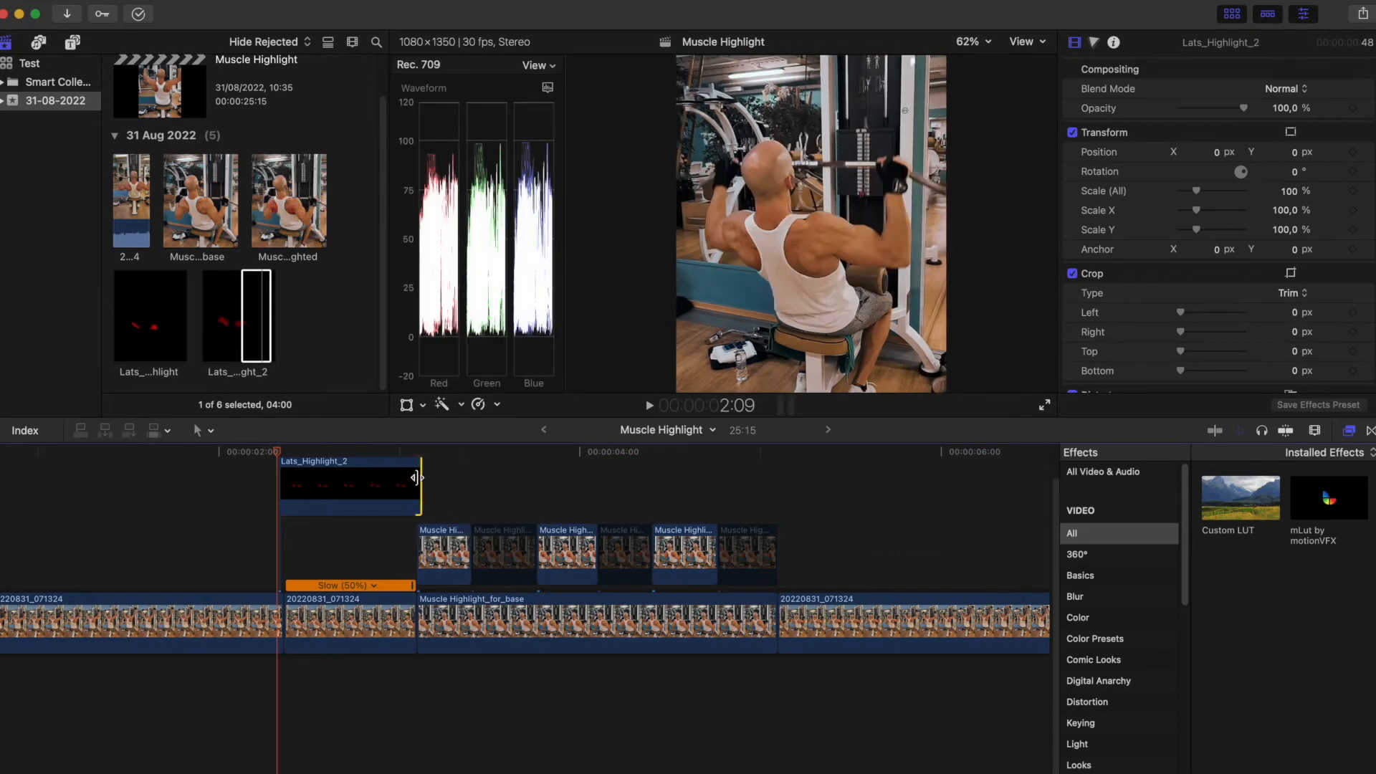
pyautogui.moveTo(421, 477); pyautogui.dragTo(415, 476)
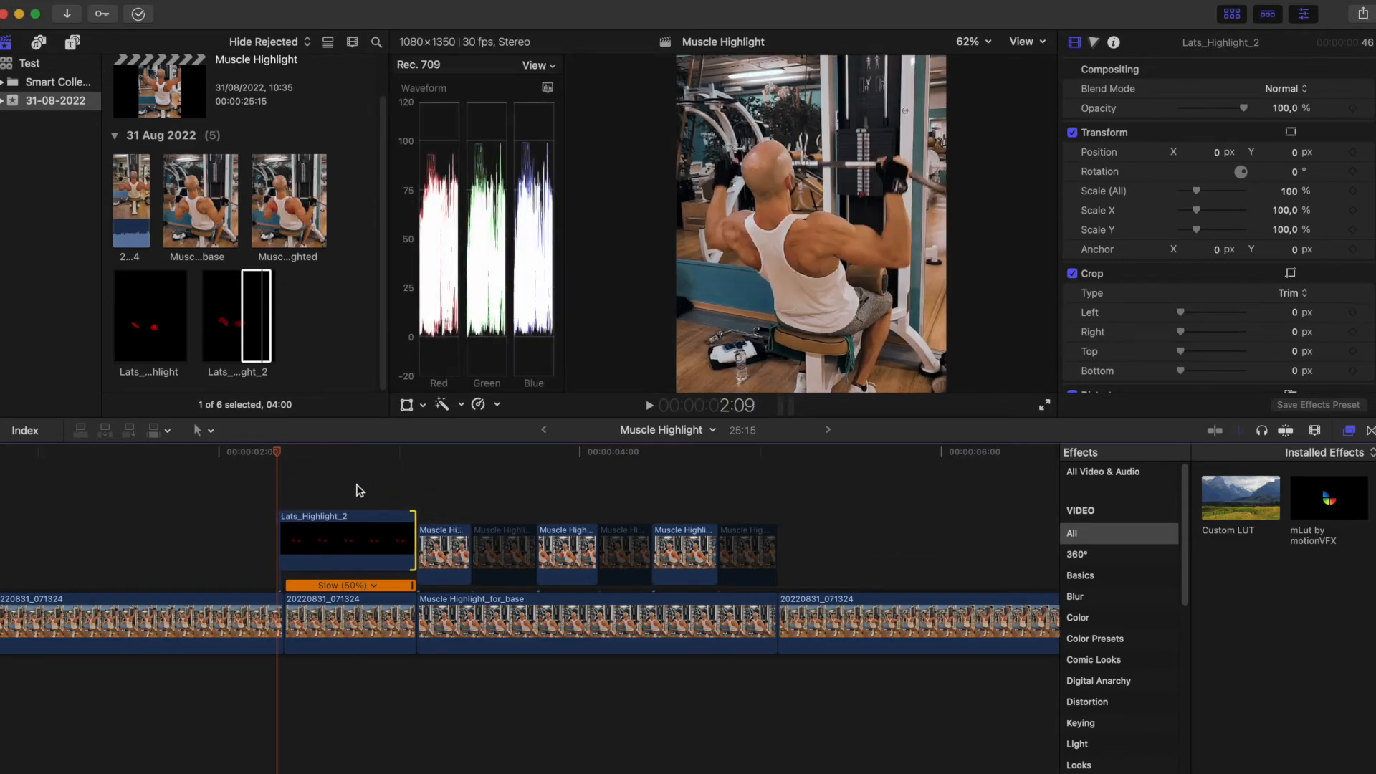
pyautogui.click(319, 473)
pyautogui.moveTo(281, 518); pyautogui.dragTo(285, 502)
# With the Transform tool, move the Lats_Highlight_2 overlay at 2:16 to about X -172 px, Y -369 px
pyautogui.click(368, 530)
pyautogui.click(407, 405)
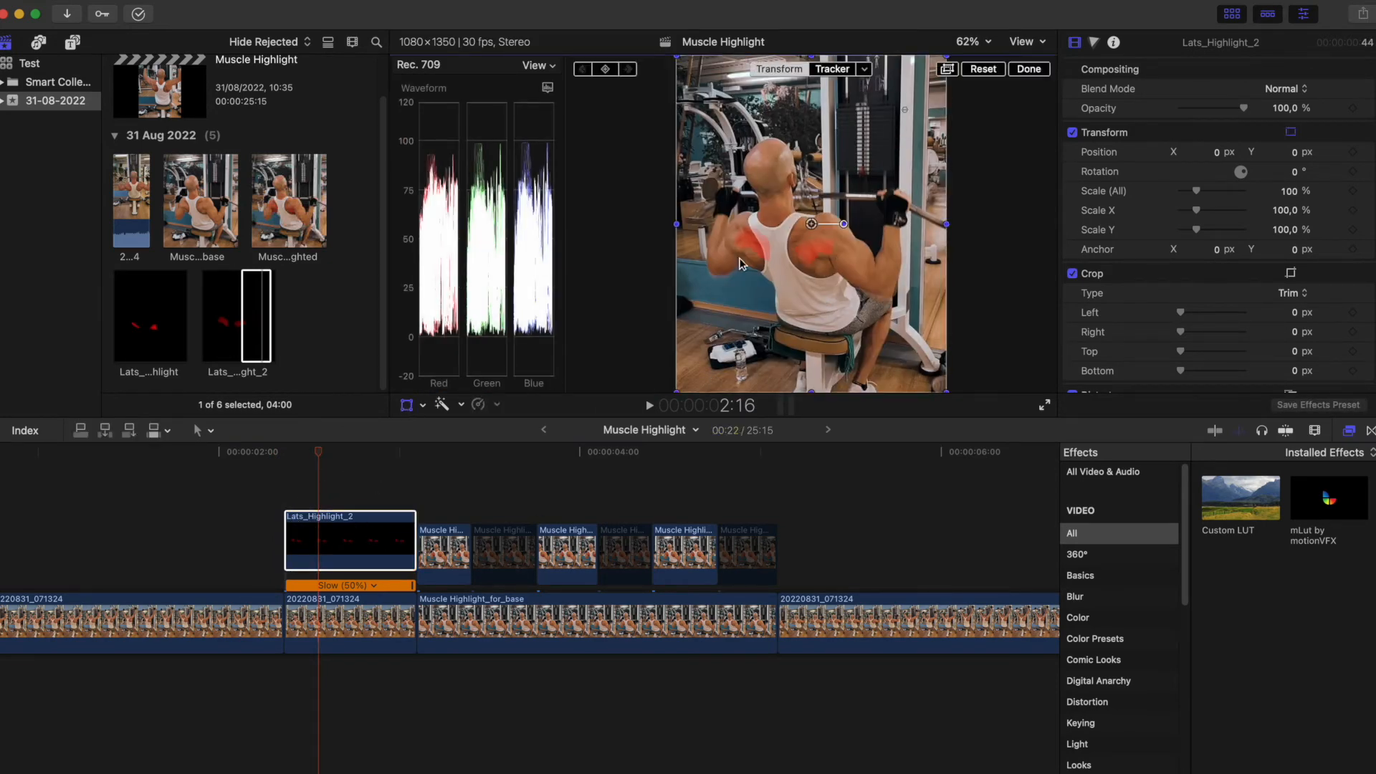
pyautogui.moveTo(812, 227); pyautogui.dragTo(785, 287)
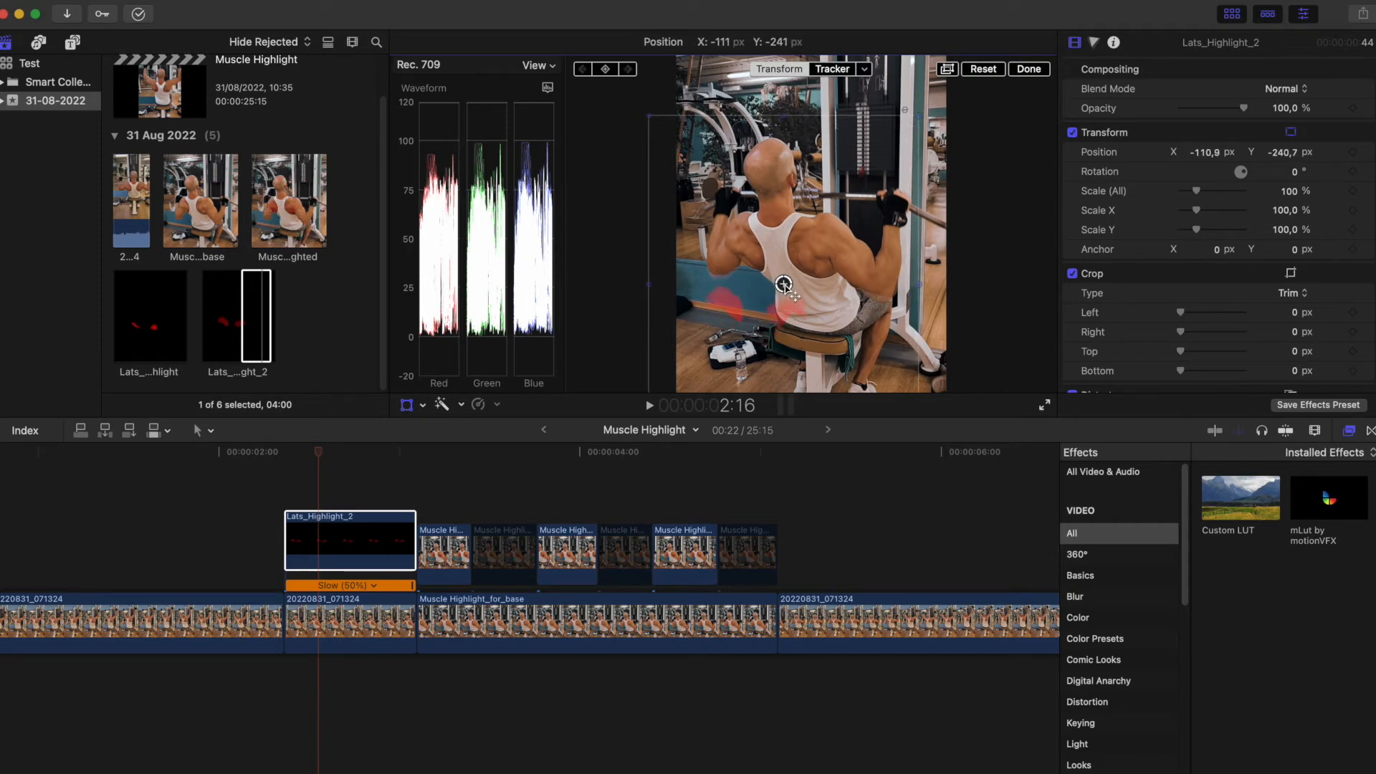
pyautogui.moveTo(785, 285); pyautogui.dragTo(760, 324)
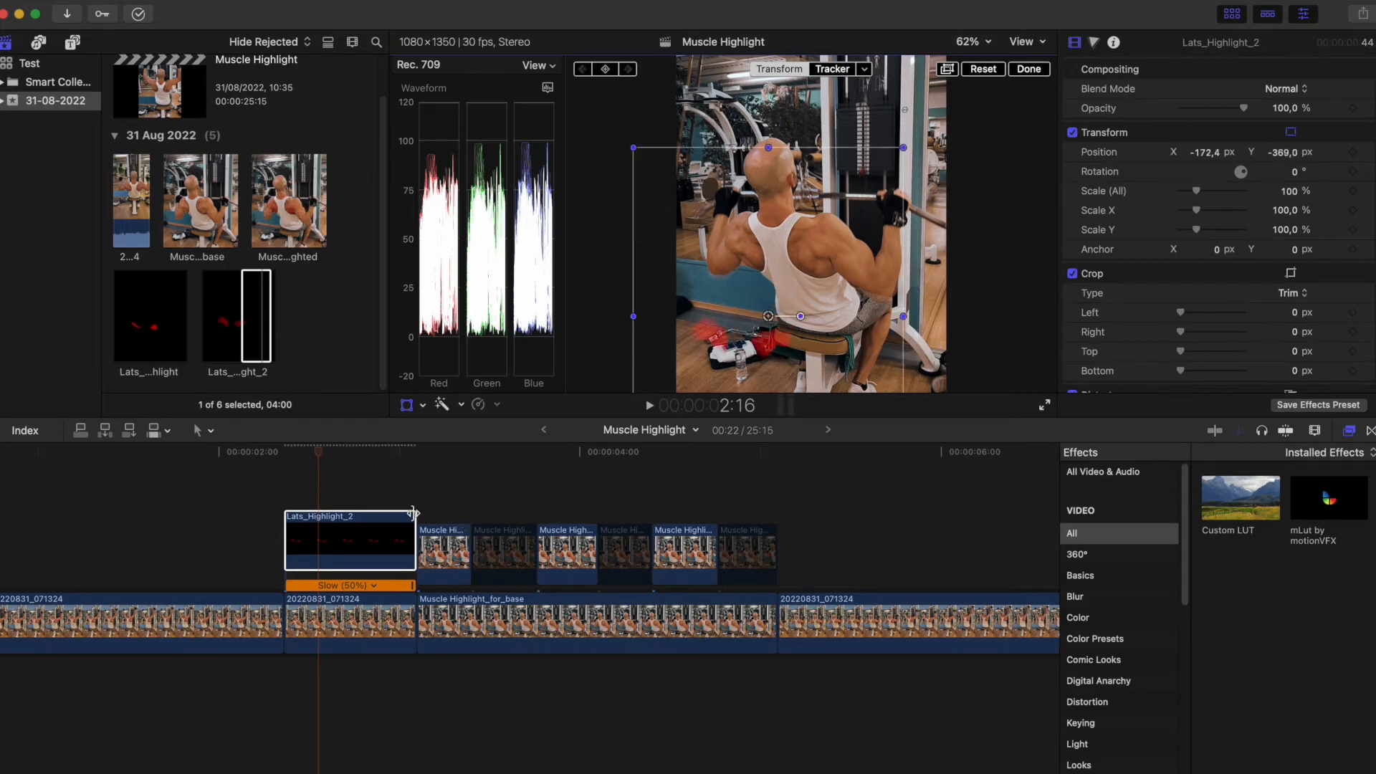
# Shorten the Lats_Highlight_2 clip to 11 frames and transform it to 140% scale at about X -89 px, Y -386 px
pyautogui.moveTo(419, 515); pyautogui.dragTo(353, 530)
pyautogui.click(340, 527)
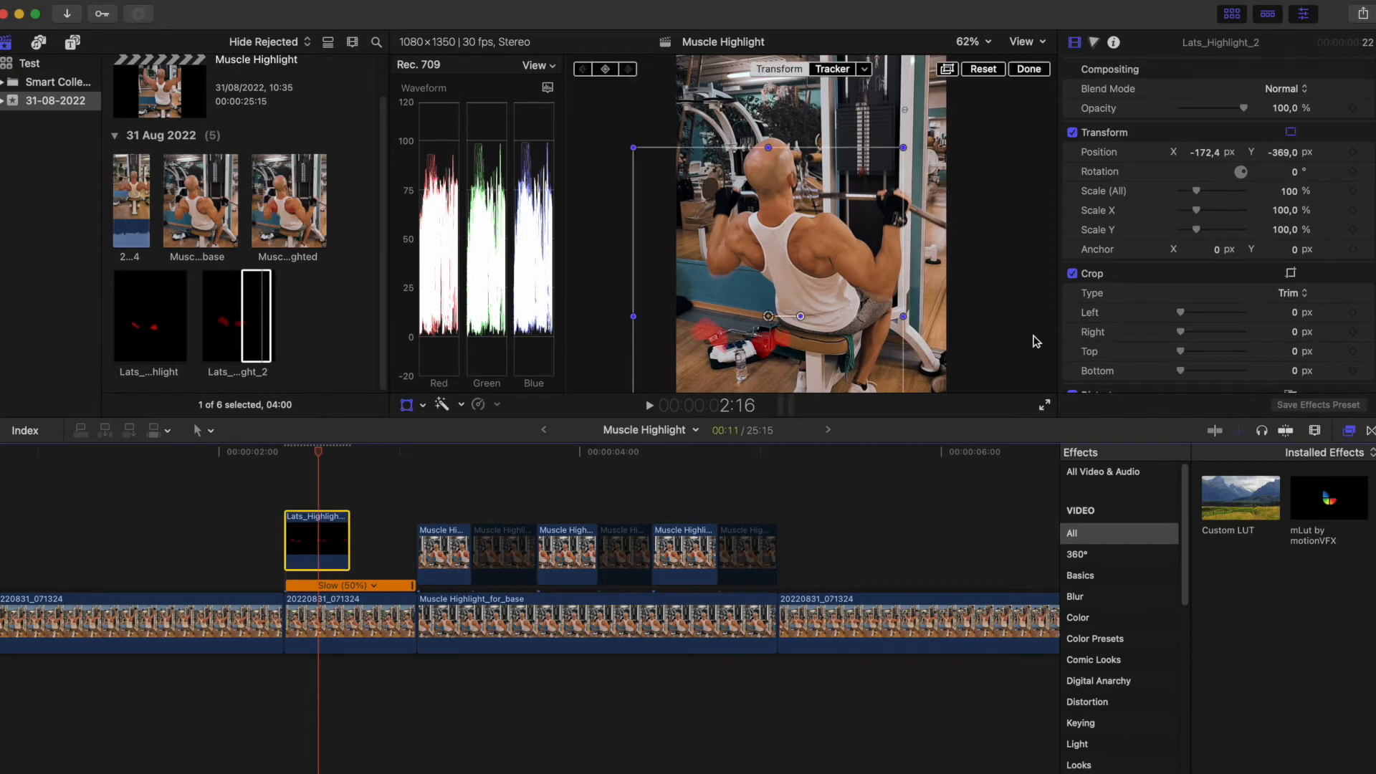
pyautogui.moveTo(1204, 193); pyautogui.dragTo(1210, 193)
pyautogui.moveTo(768, 318); pyautogui.dragTo(788, 323)
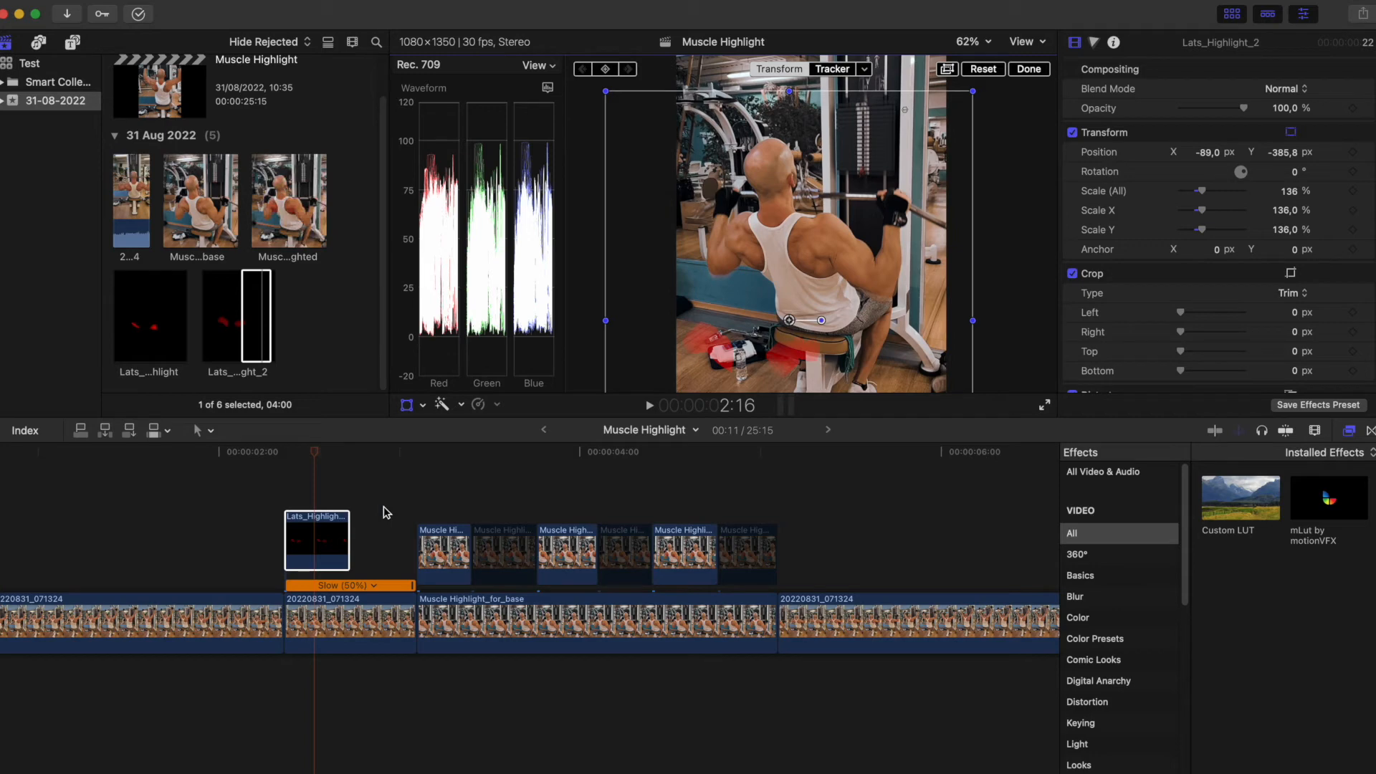
pyautogui.click(1292, 192)
pyautogui.write('140')
pyautogui.press('Return')
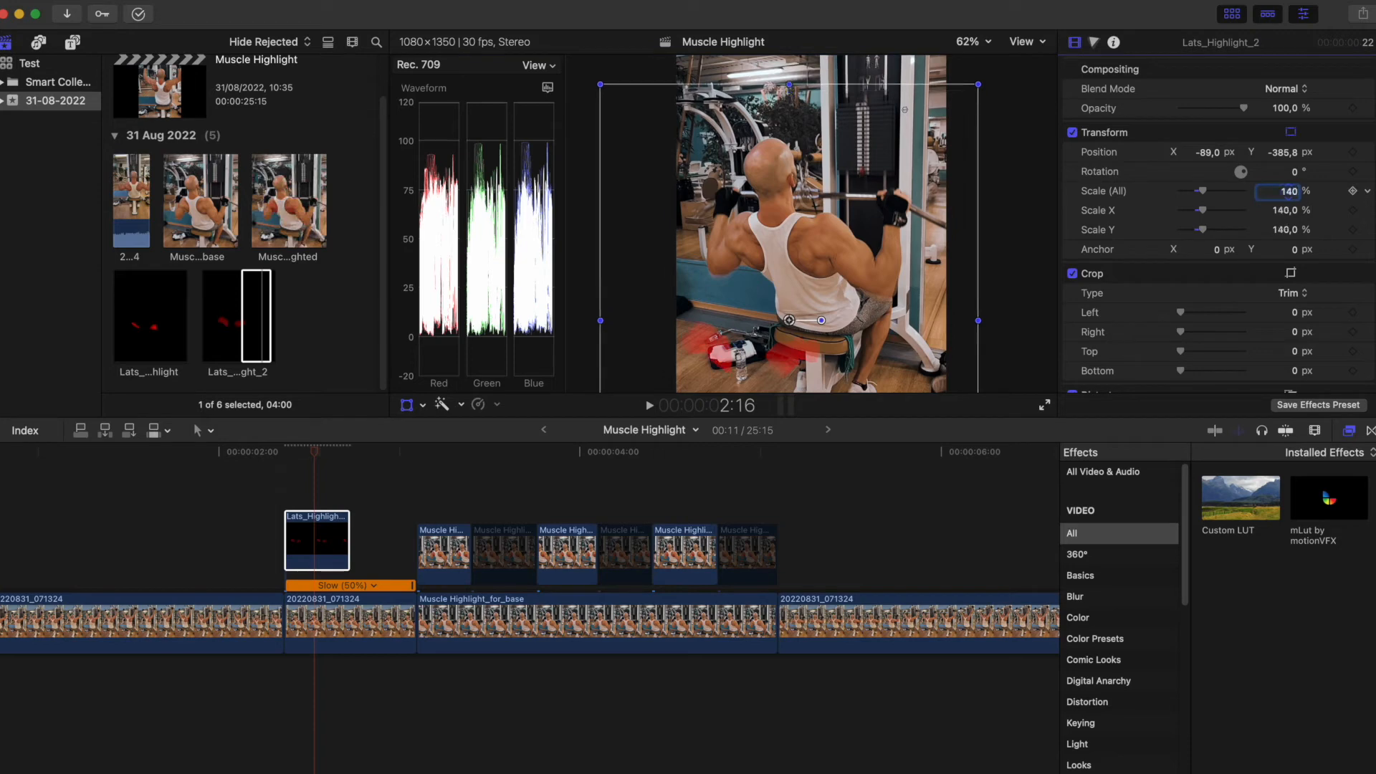
# Copy the shortened Lats_Highlight_2 clip and paste it at 2:22, directly after the original
pyautogui.click(346, 489)
pyautogui.click(317, 527)
pyautogui.click(354, 466)
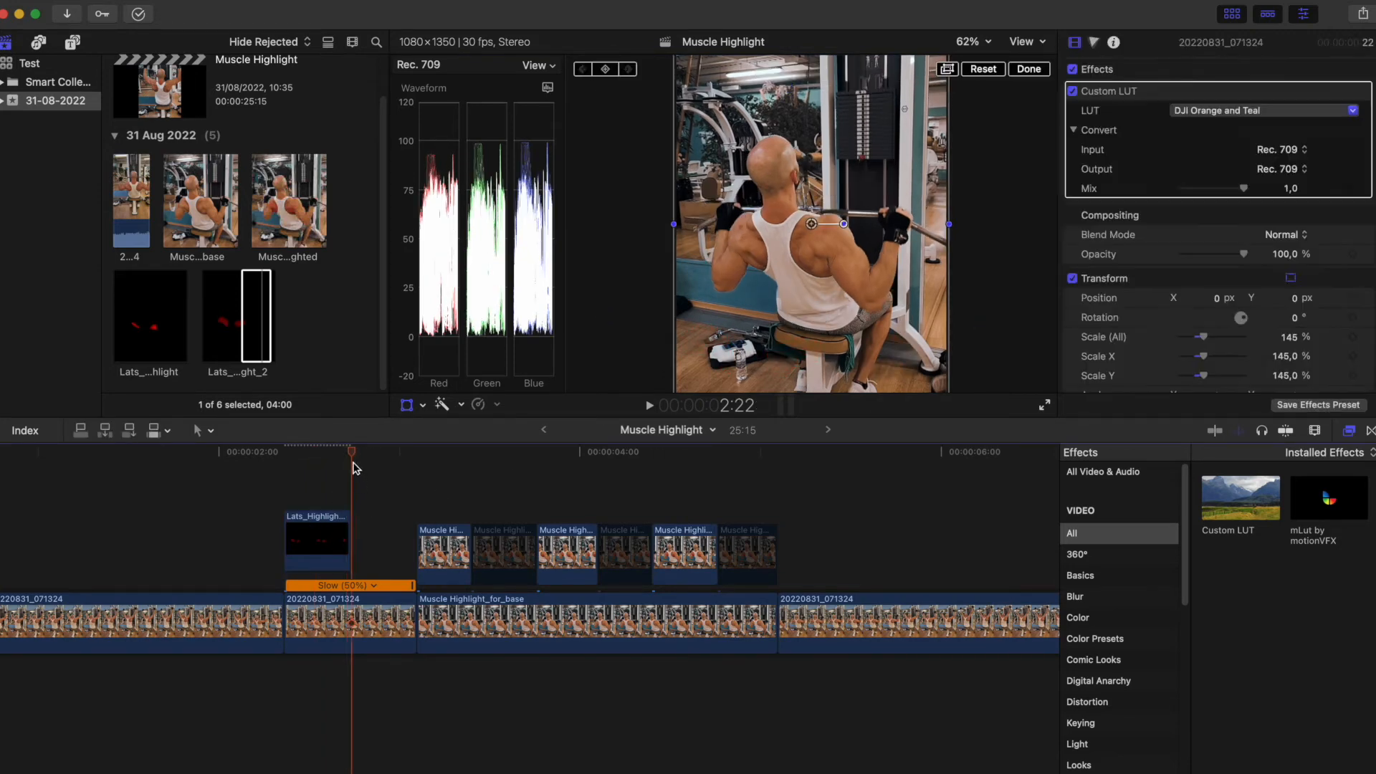
pyautogui.press('super+v')
# Scale the second Lats_Highlight_2 clip to 120% and move its overlay up and to the right in the frame
pyautogui.click(378, 531)
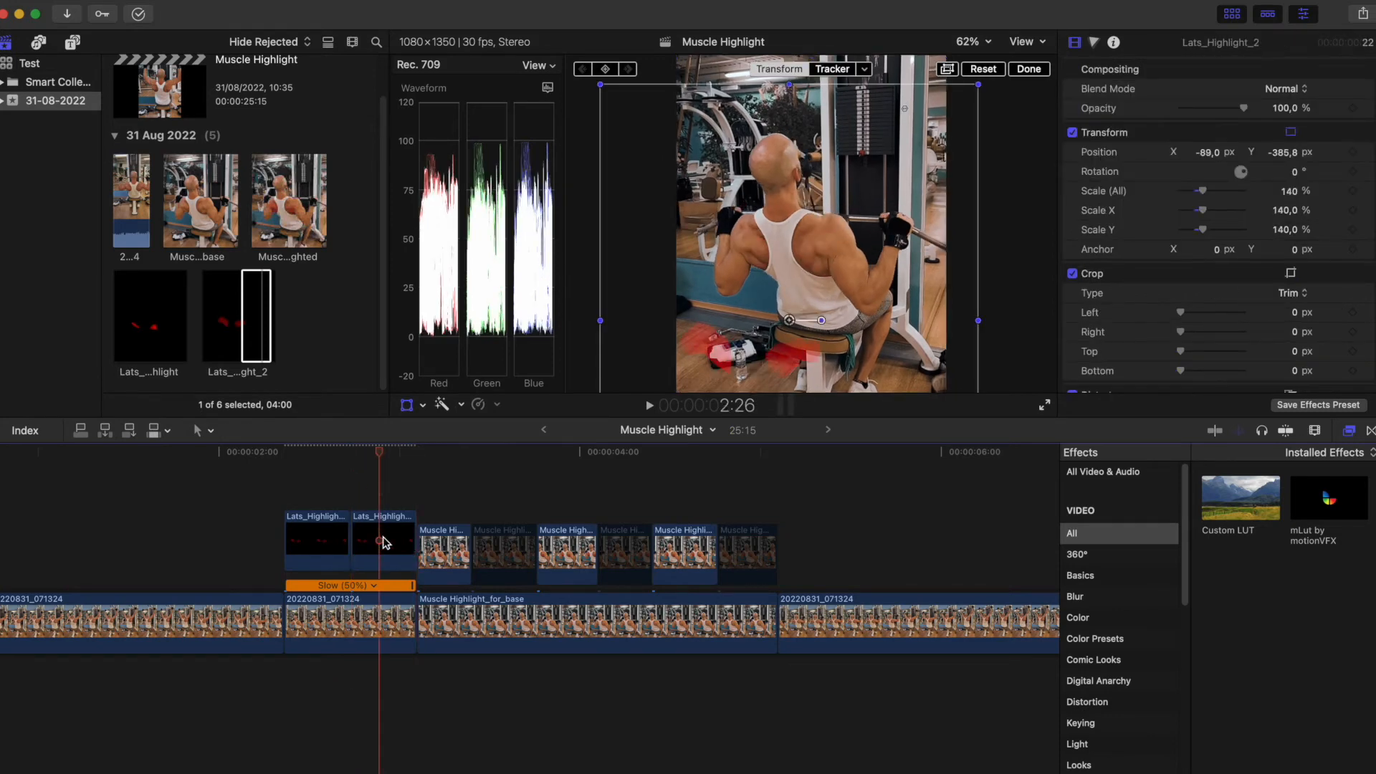
pyautogui.click(381, 532)
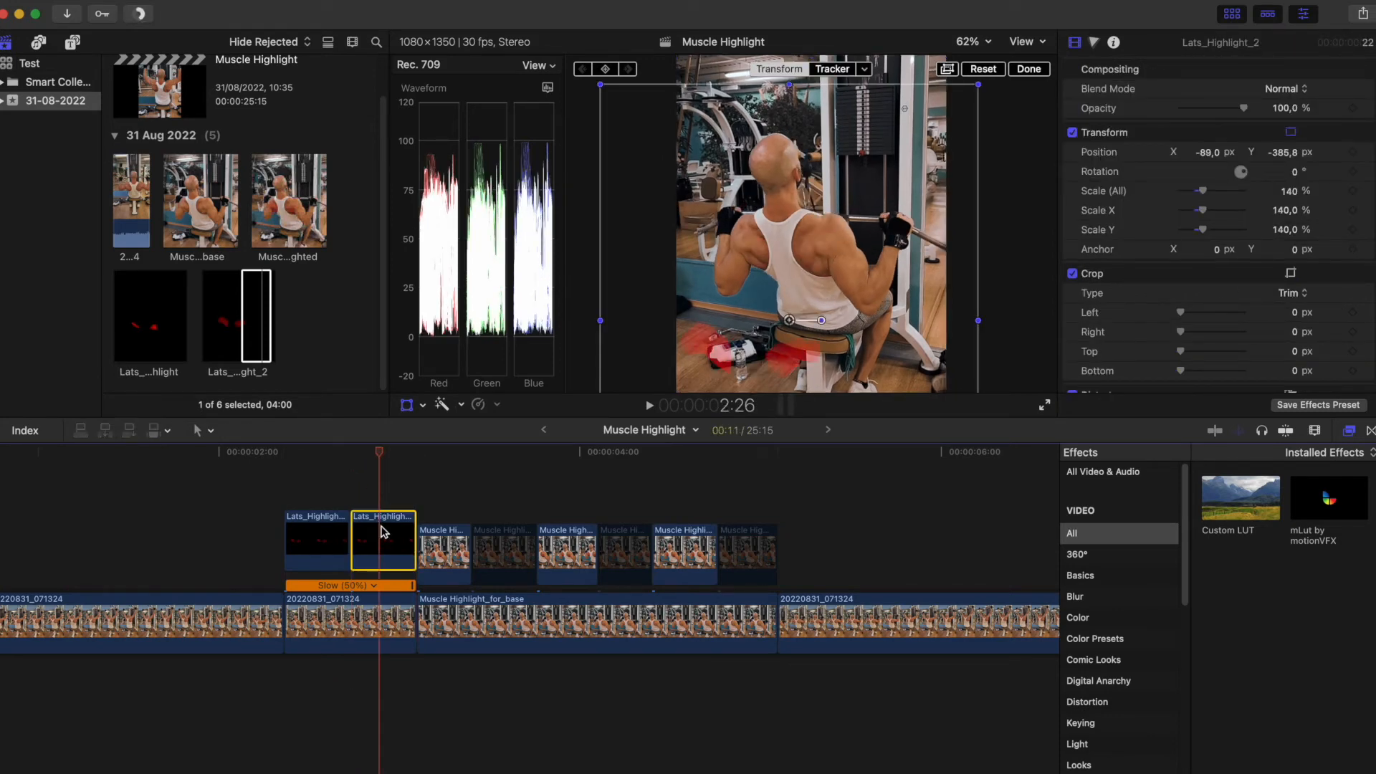
pyautogui.click(1290, 194)
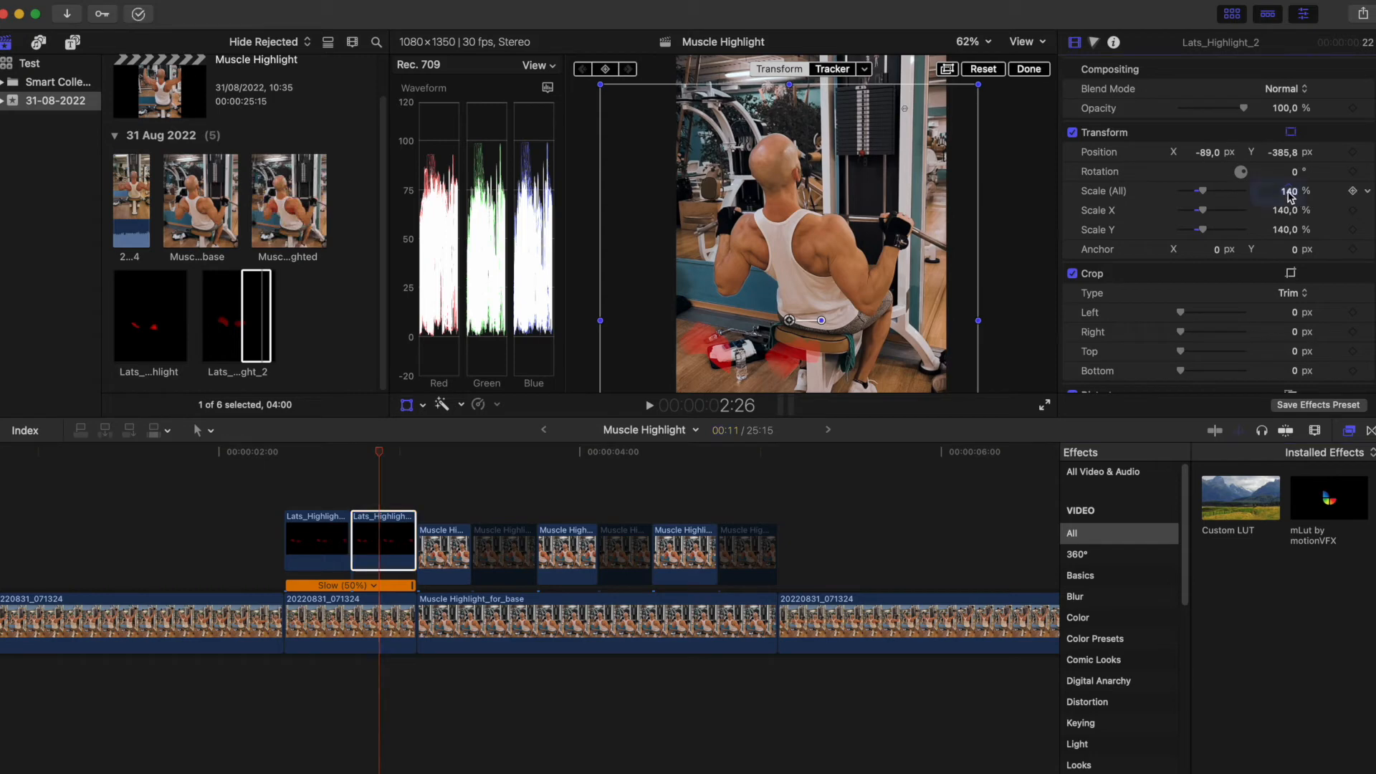
pyautogui.write('12')
pyautogui.press('Return')
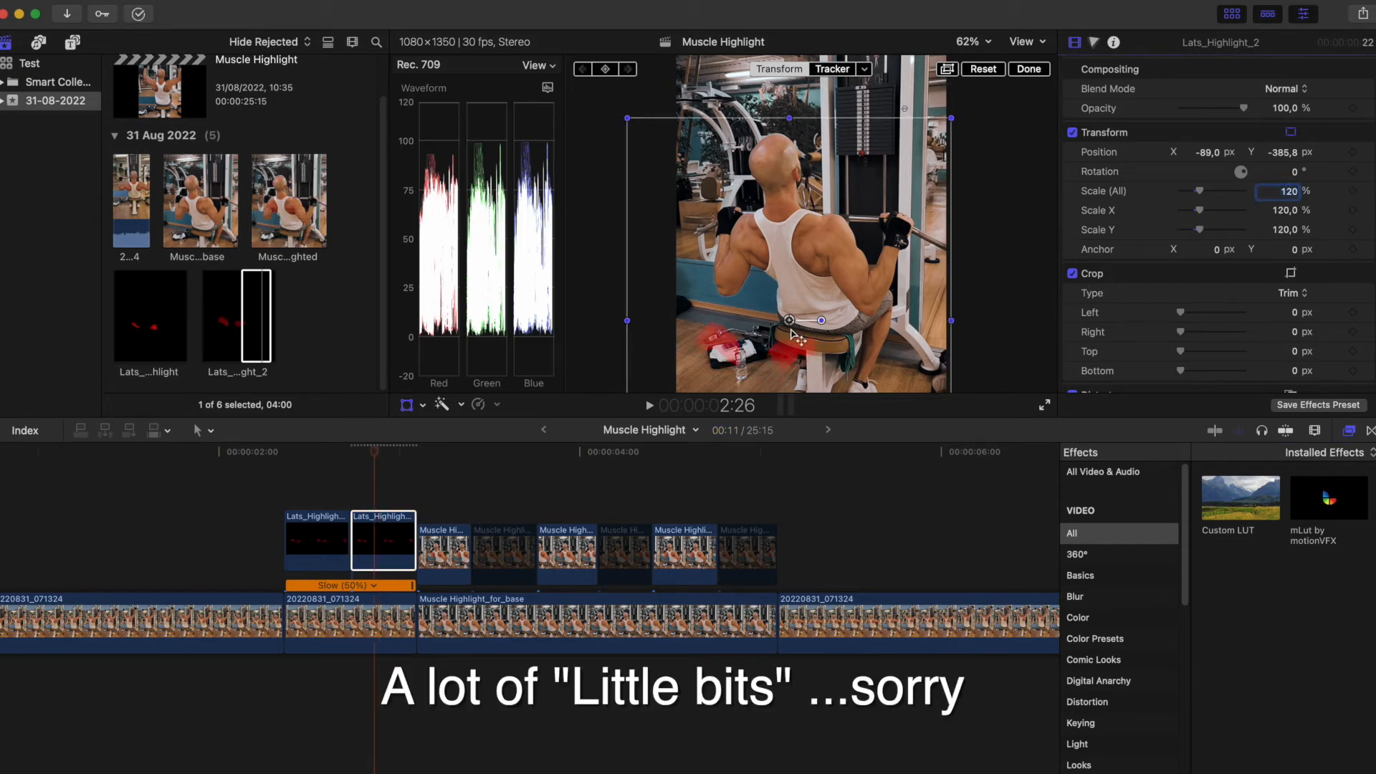
pyautogui.moveTo(791, 323); pyautogui.dragTo(812, 277)
# Play the timeline from about 2:08 through the slowed clip and the flashing highlight
pyautogui.click(271, 491)
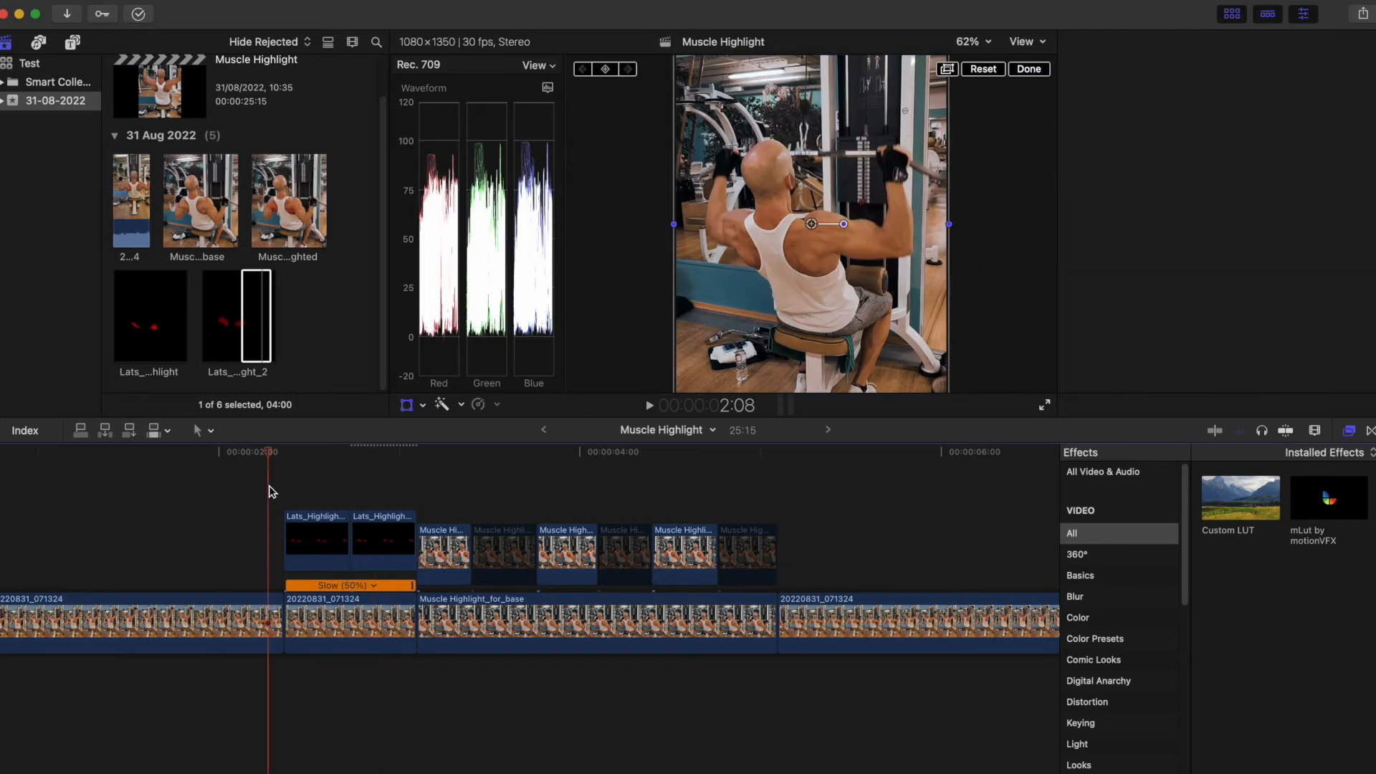
pyautogui.press('space')
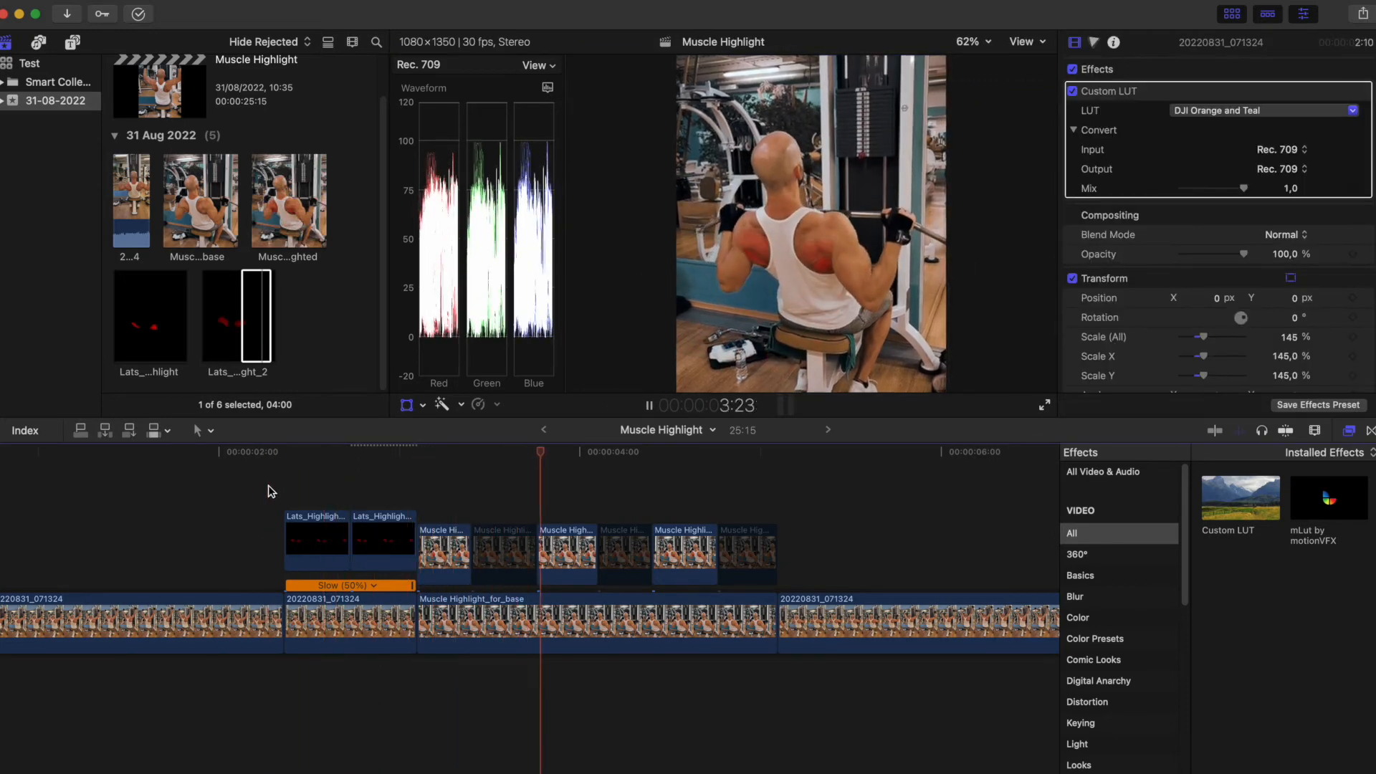
pyautogui.hotkey('shift', 't')
pyautogui.click(272, 491)
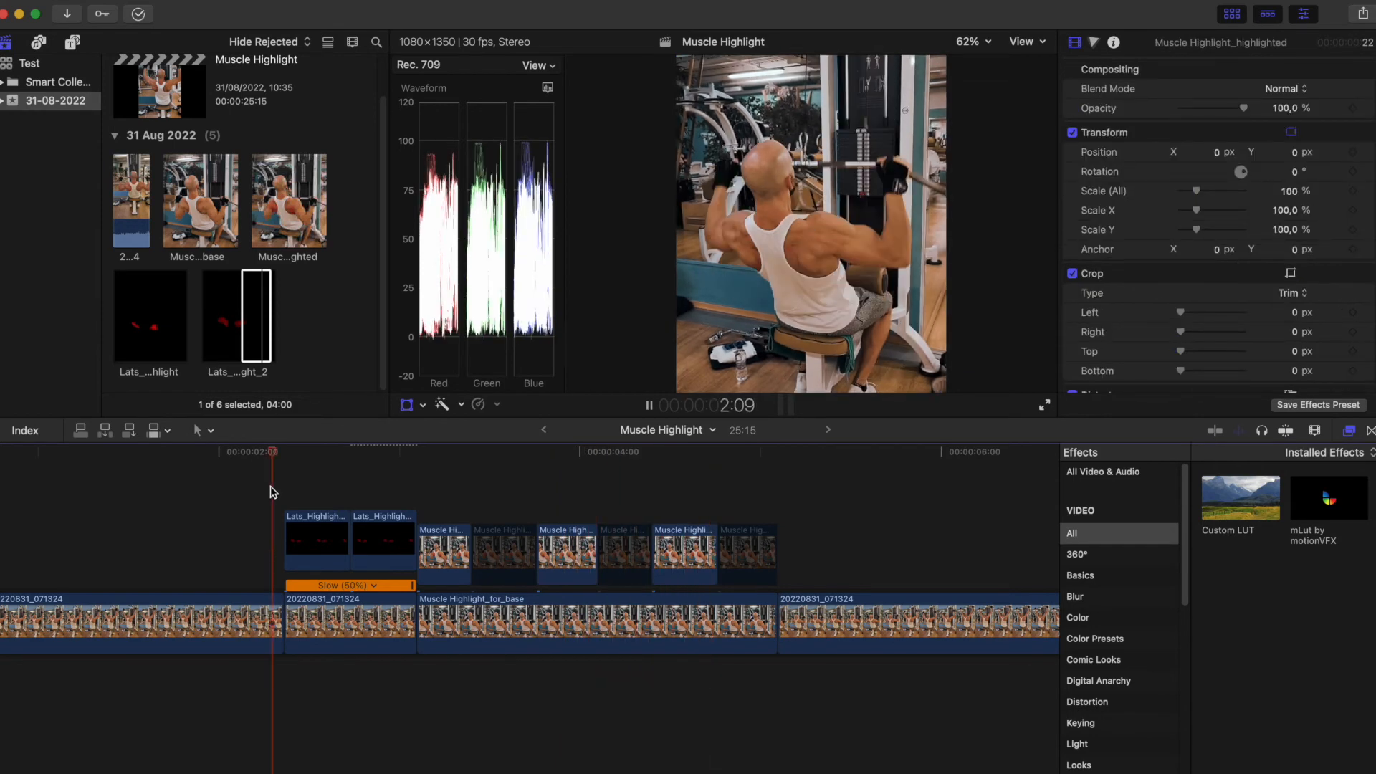
pyautogui.press('space')
# Stack an 11-frame Lats_Highlight clip above the first Lats_Highlight_2 clip and disable the clip below it
pyautogui.moveTo(162, 329); pyautogui.dragTo(301, 477)
pyautogui.moveTo(1006, 471); pyautogui.dragTo(349, 478)
pyautogui.click(304, 471)
pyautogui.click(318, 567)
pyautogui.press('v')
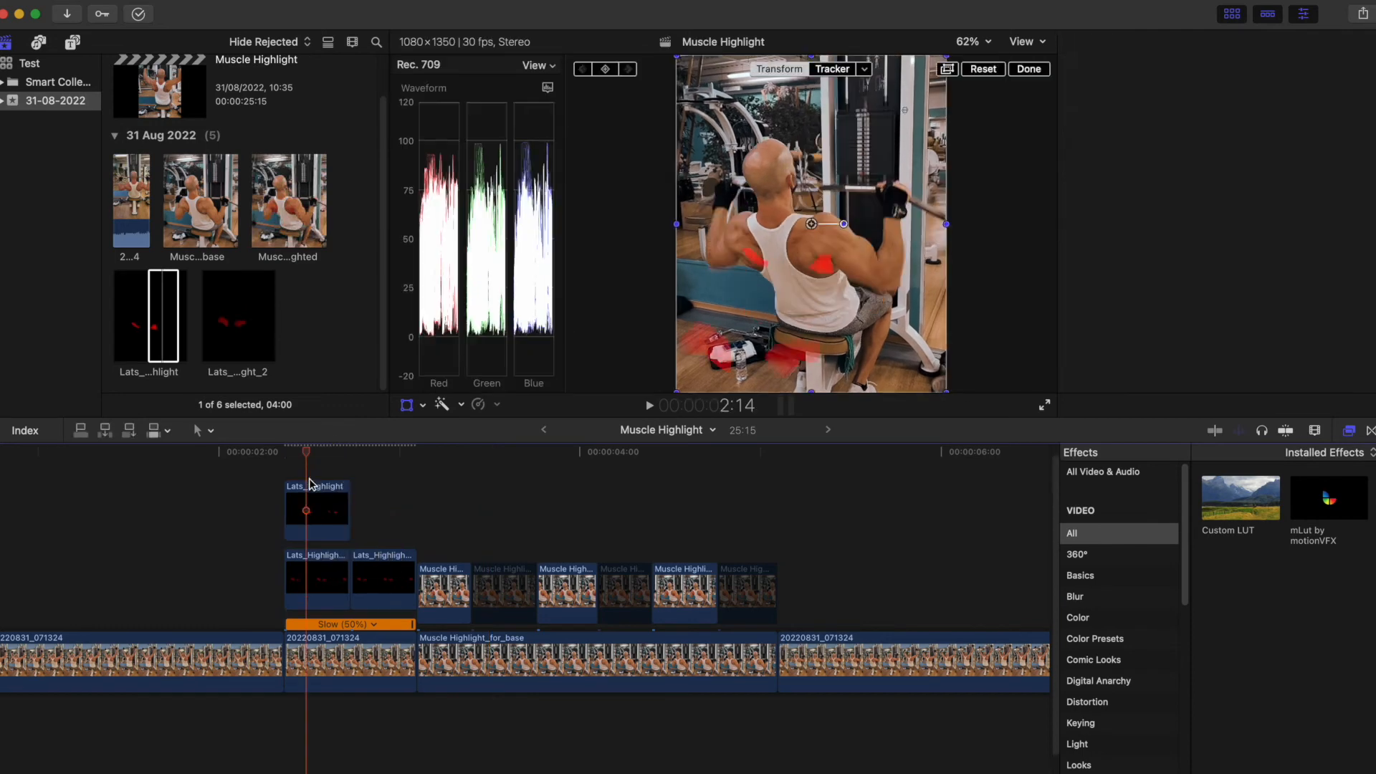
# Scale the new Lats_Highlight overlay to 140% and move it to about X -112 px, Y -127 px
pyautogui.click(326, 500)
pyautogui.click(1289, 192)
pyautogui.write('140')
pyautogui.press('Return')
pyautogui.moveTo(812, 227); pyautogui.dragTo(784, 254)
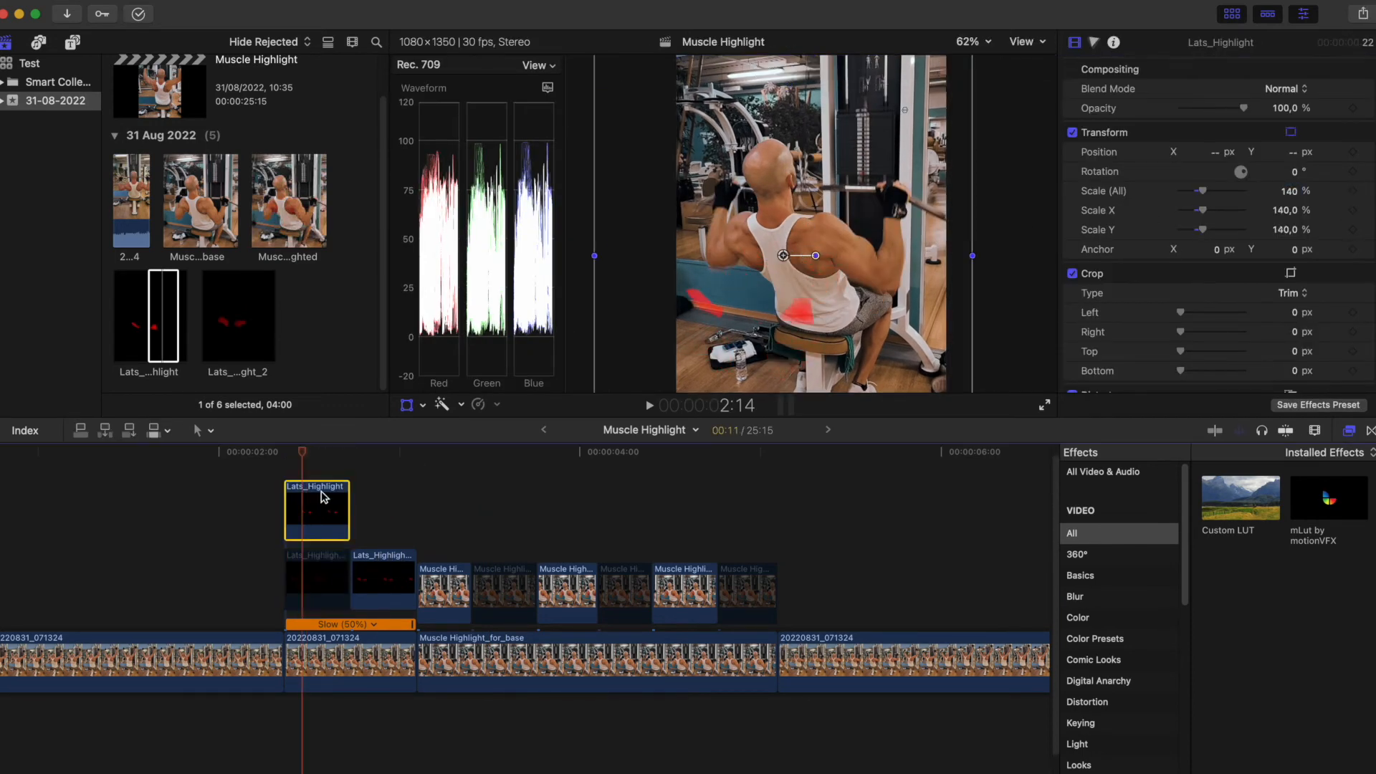
# Duplicate the Lats_Highlight clip over the slowed clip's second half, scale it to 120% and shift it up and to the right
pyautogui.moveTo(323, 497); pyautogui.dragTo(390, 497)
pyautogui.click(368, 471)
pyautogui.click(1288, 192)
pyautogui.write('120')
pyautogui.press('Return')
pyautogui.moveTo(784, 254); pyautogui.dragTo(807, 227)
# Re-enable the first Lats_Highlight_2 clip and play the stacked overlays from just before the slow-motion section
pyautogui.click(297, 595)
pyautogui.press('v')
pyautogui.click(234, 528)
pyautogui.press('space')
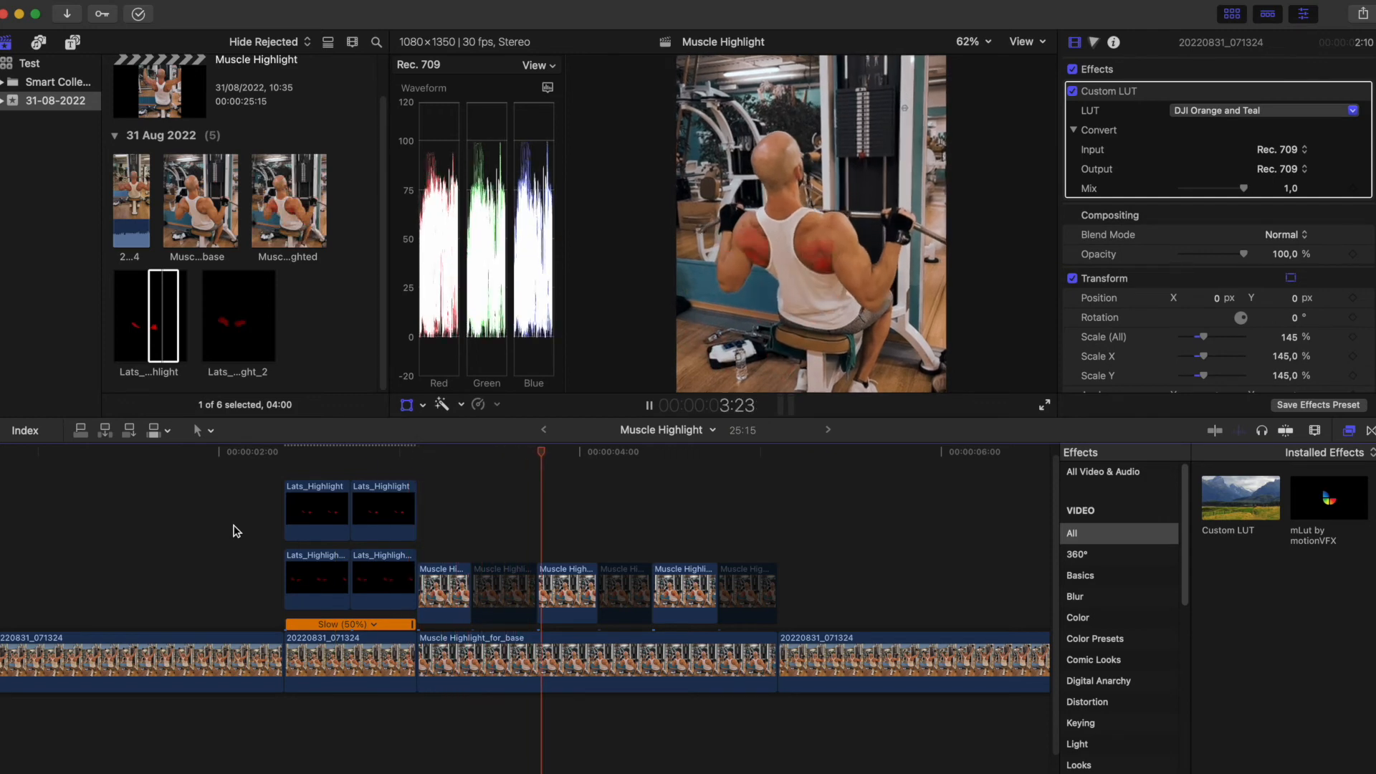
pyautogui.click(235, 506)
pyautogui.press('space')
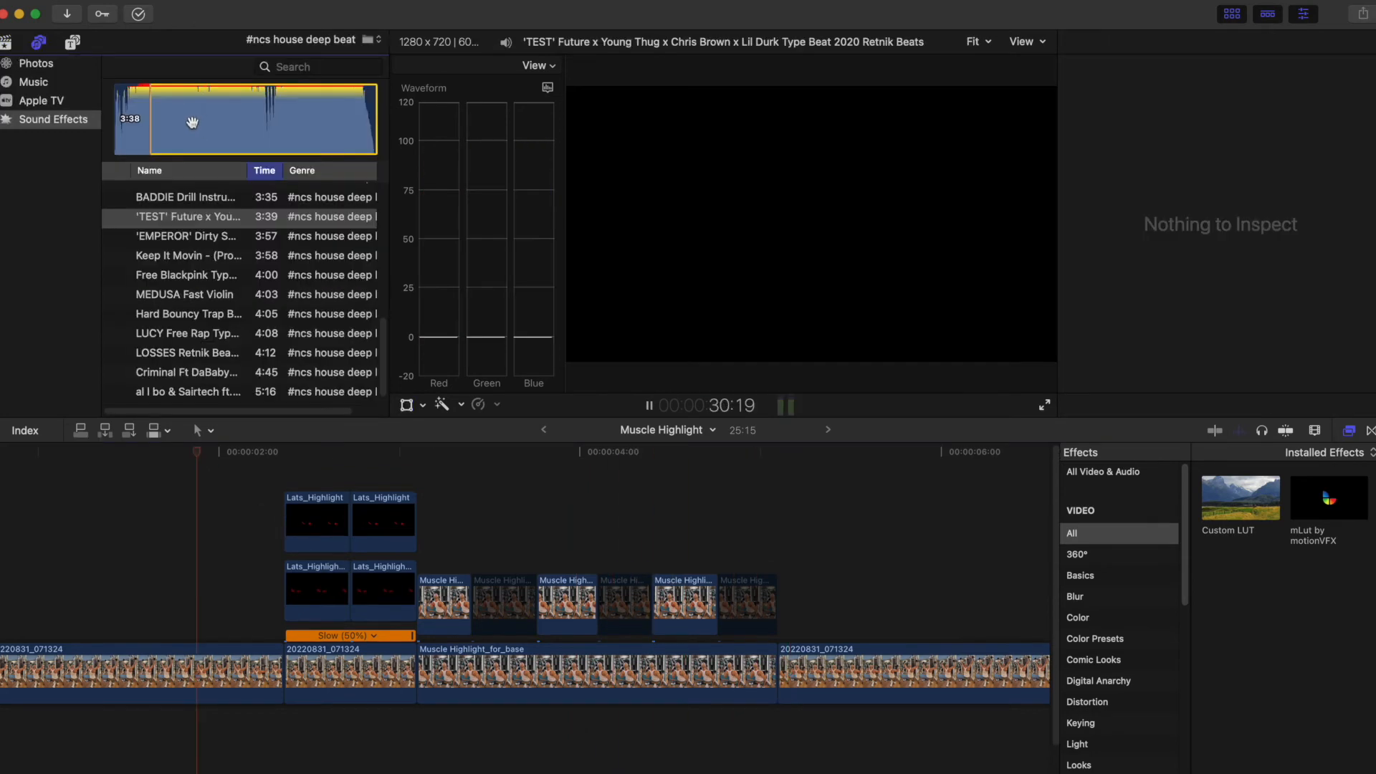
# Mark the end of a range in the 'TEST' Future x Young Thug beat and place it under the video from the timeline's start
pyautogui.press('space')
pyautogui.press('o')
pyautogui.moveTo(180, 122); pyautogui.dragTo(3, 742)
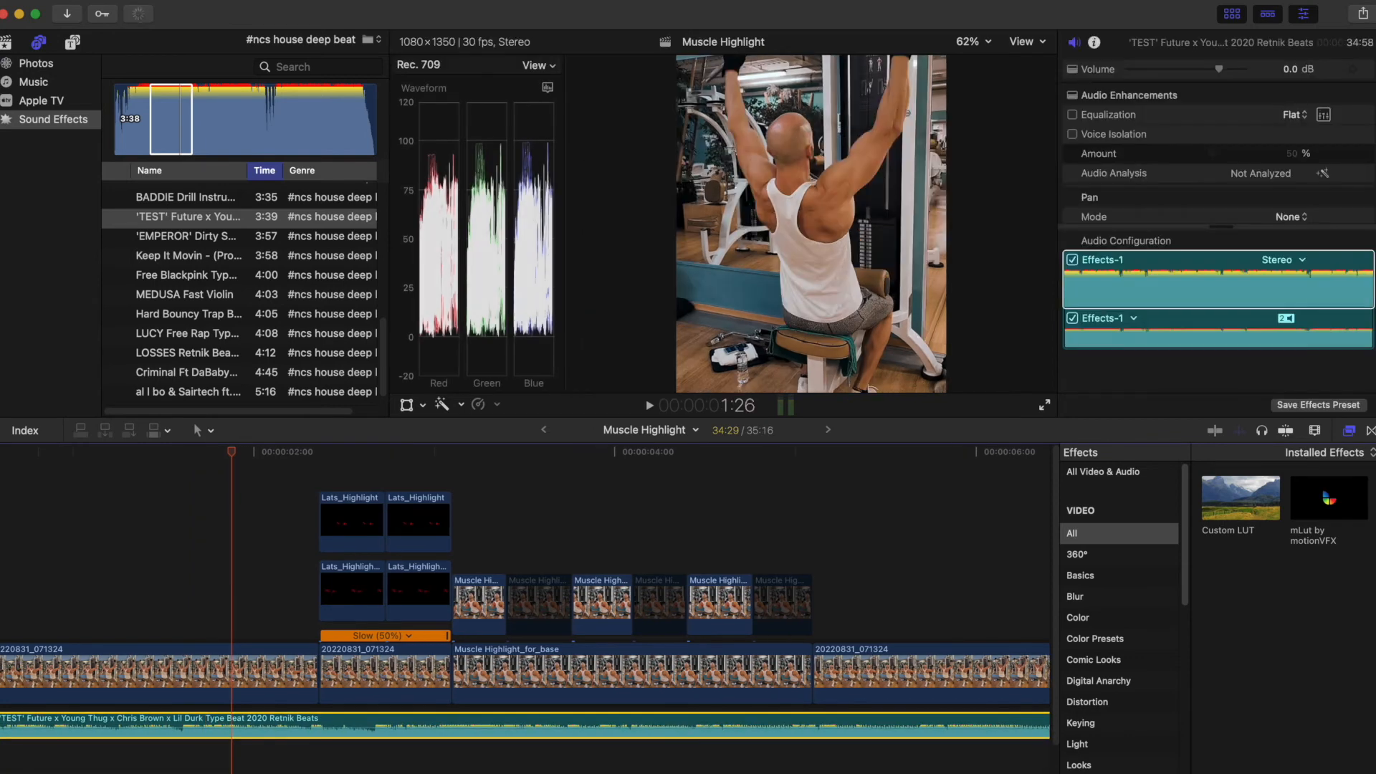
pyautogui.hscroll(-2, 525, 602)
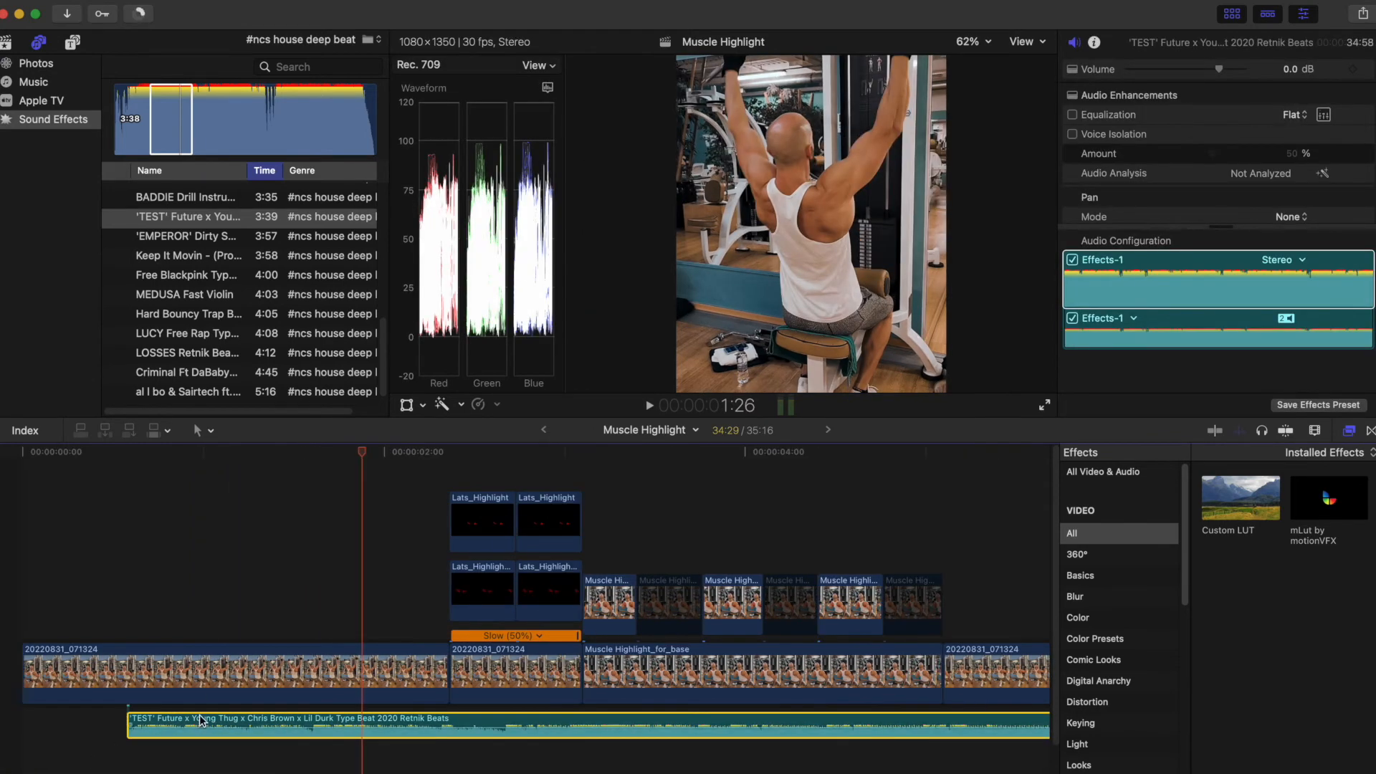
pyautogui.moveTo(200, 720); pyautogui.dragTo(96, 721)
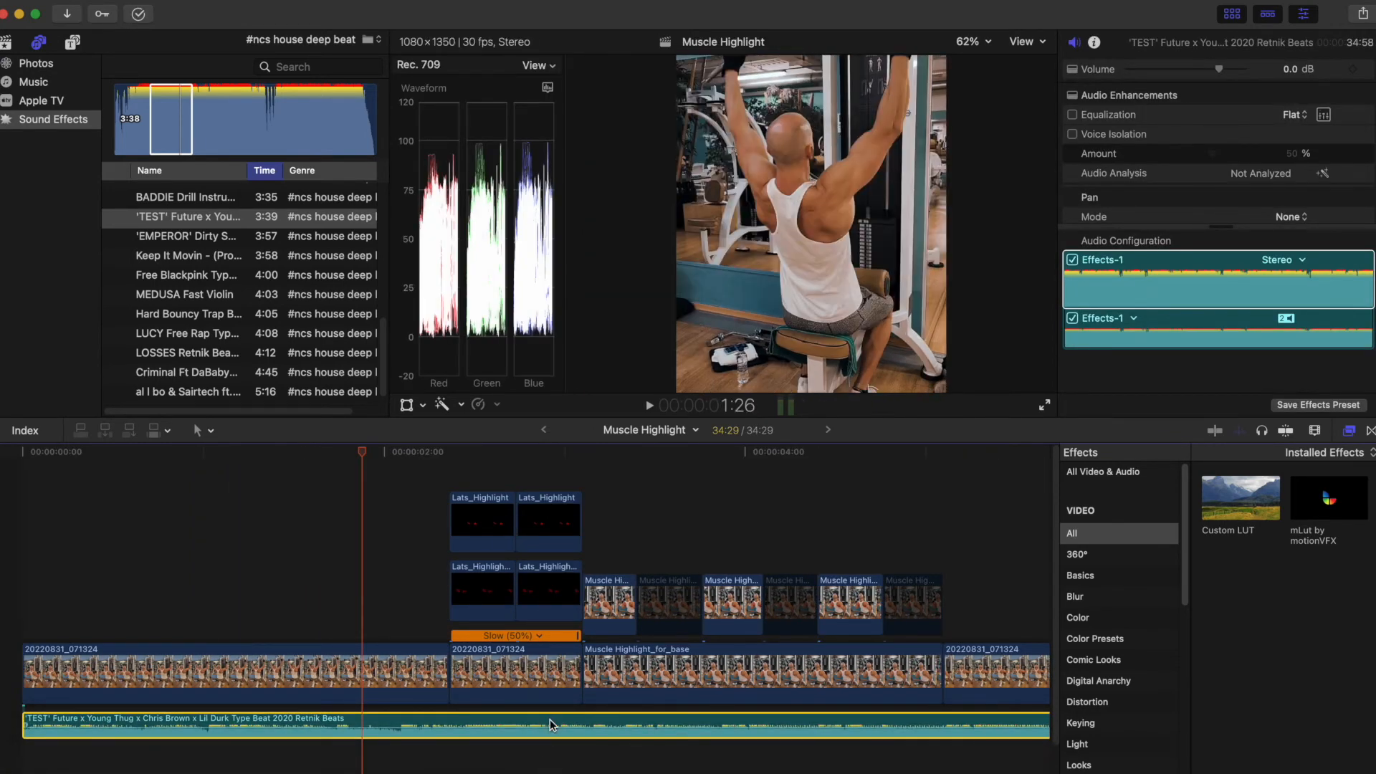
# Set the volume of the 'TEST' music track to -10 dB
pyautogui.press('-')
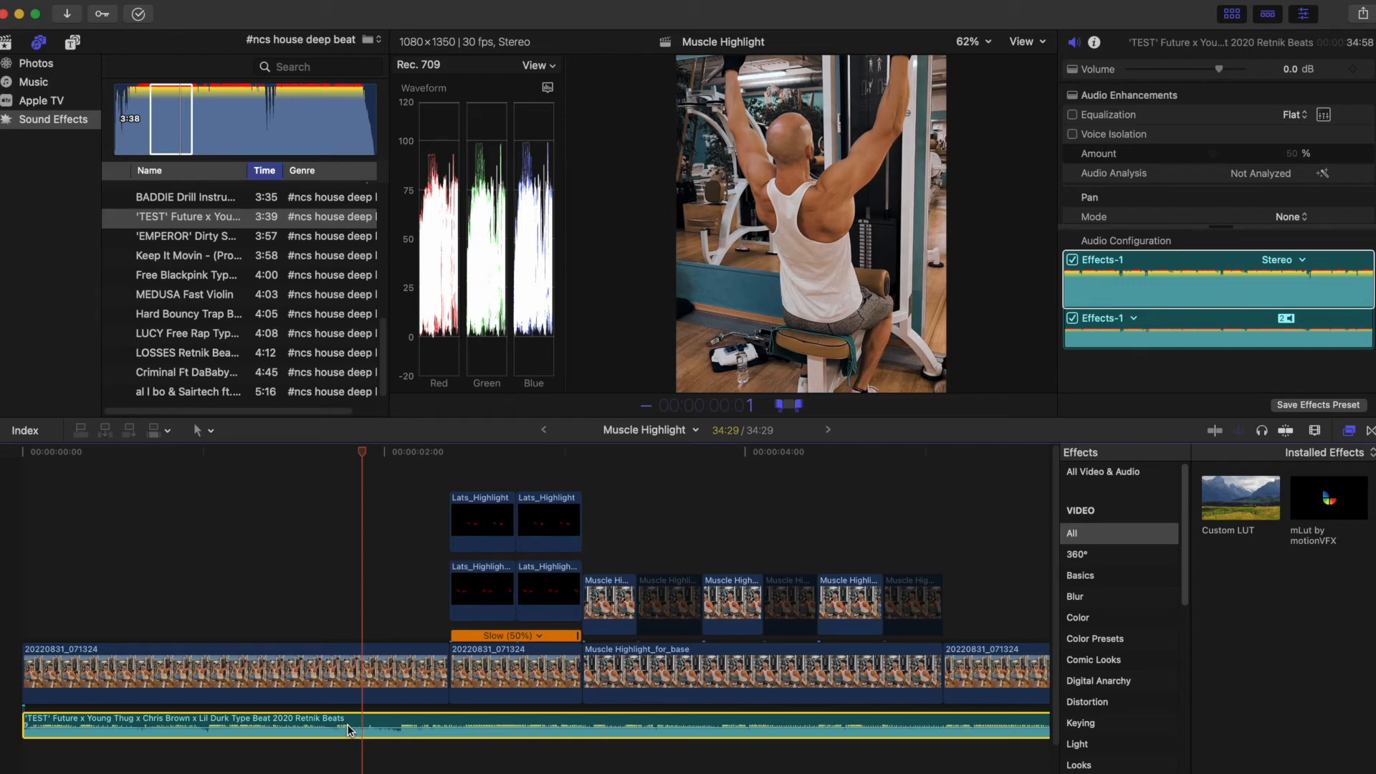
pyautogui.click(1314, 430)
pyautogui.moveTo(1306, 468); pyautogui.dragTo(1317, 471)
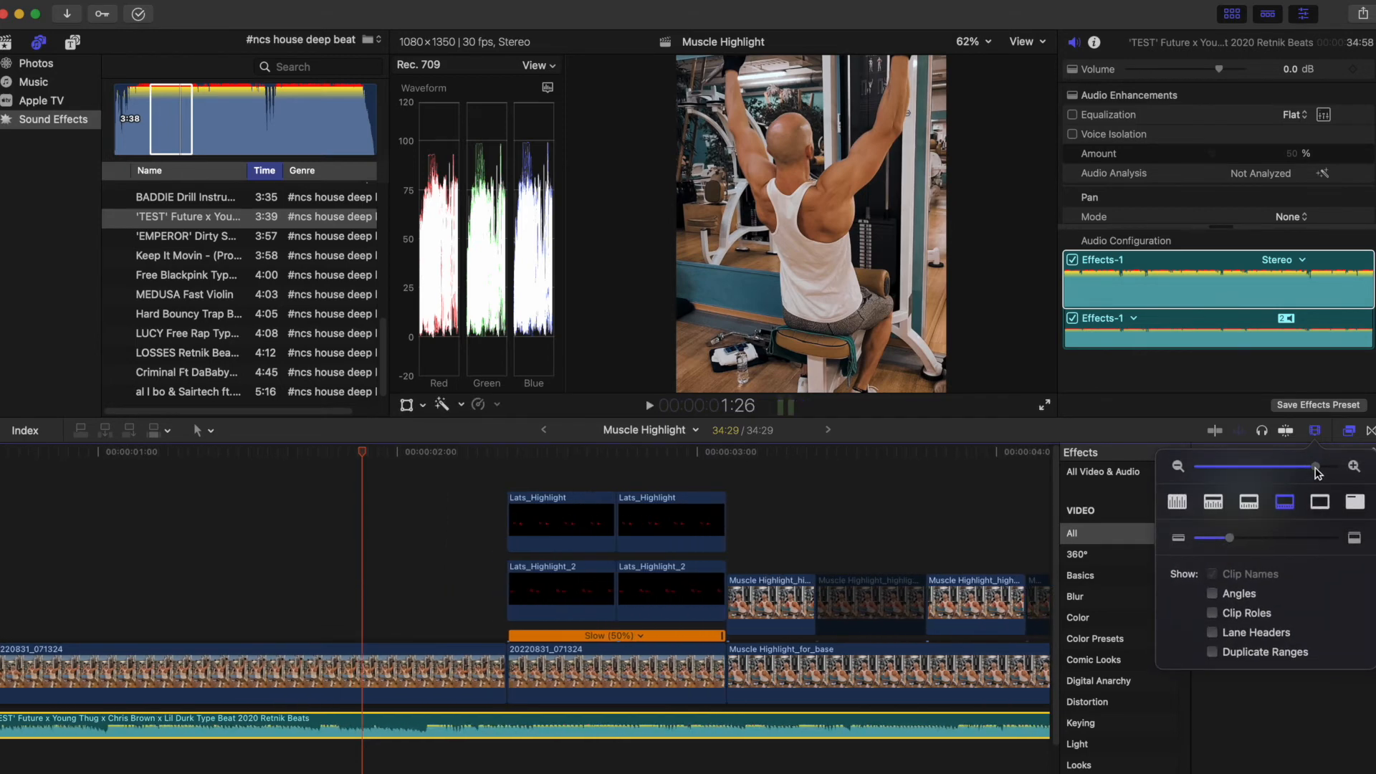
pyautogui.click(360, 724)
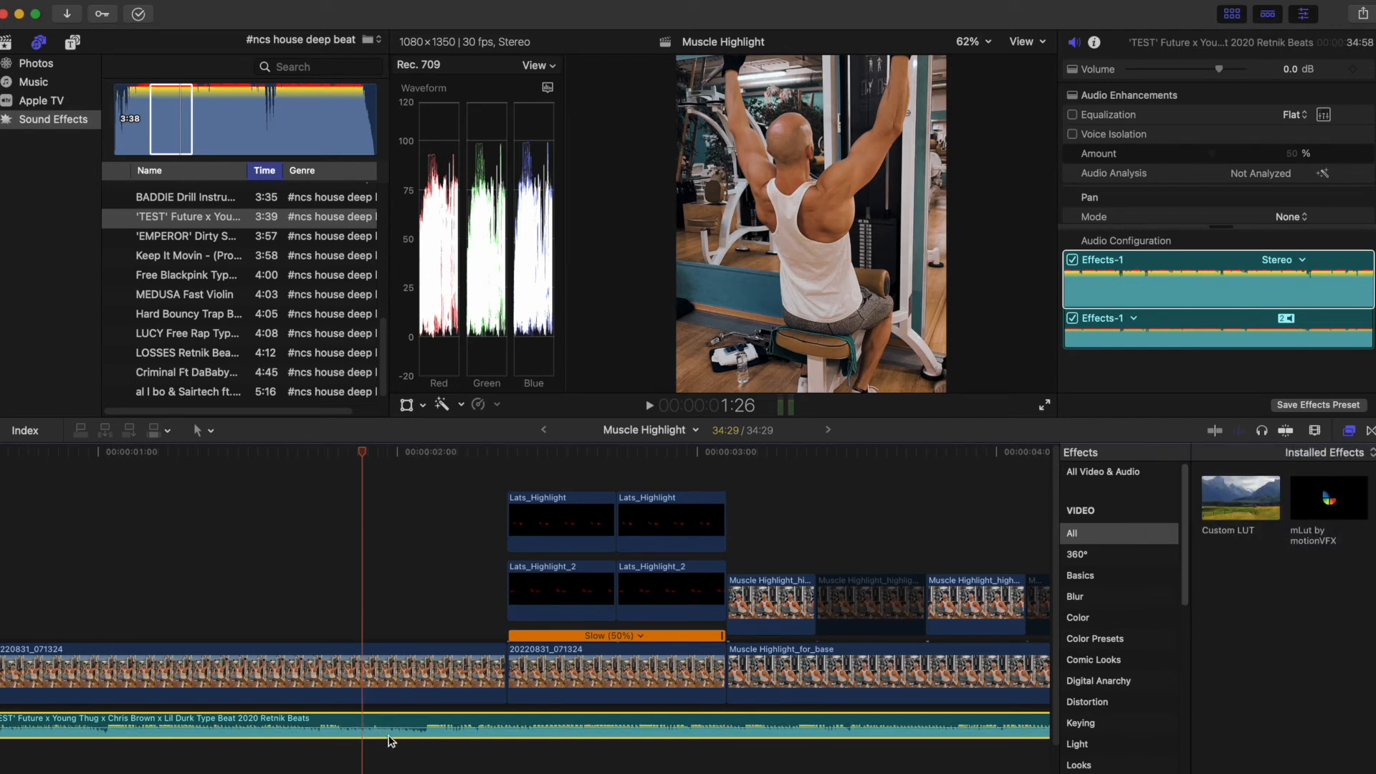
pyautogui.click(1291, 68)
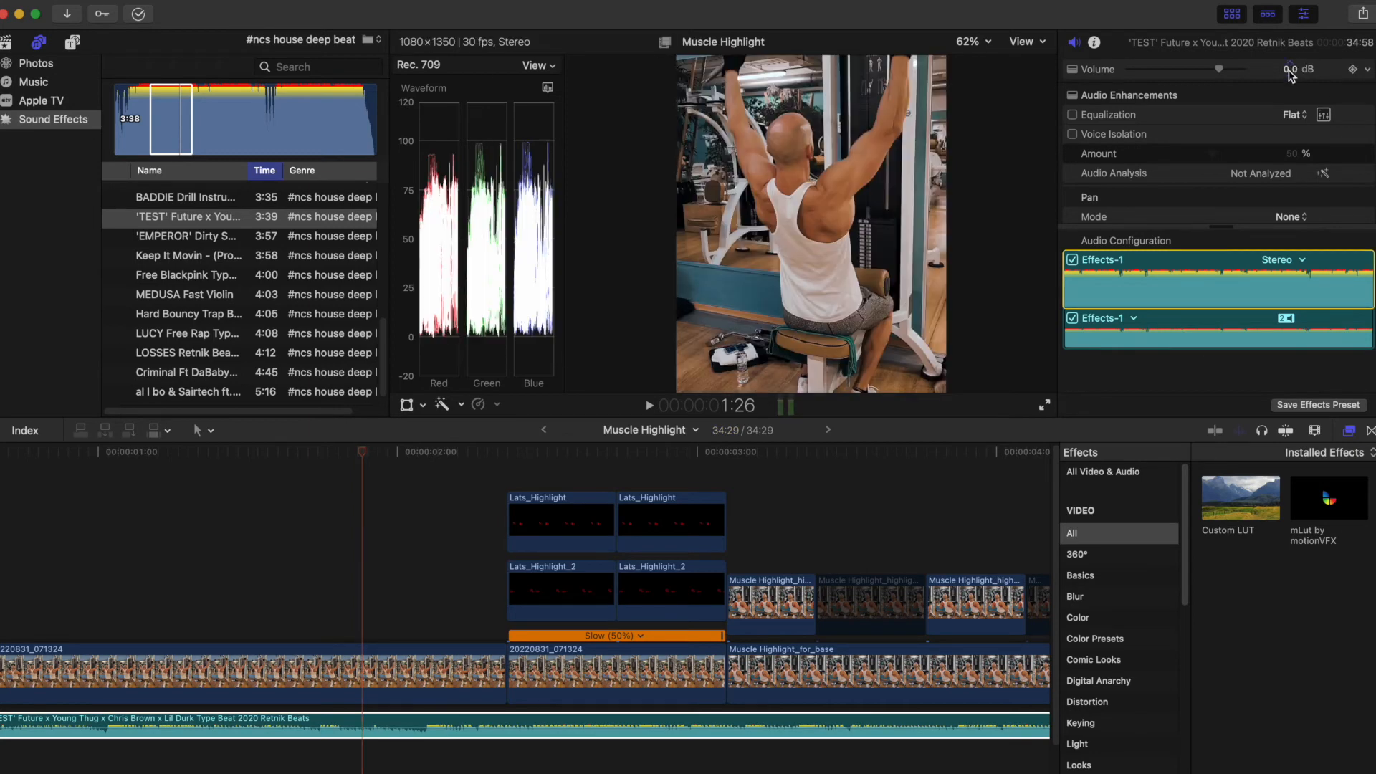
pyautogui.click(1289, 69)
pyautogui.write('-')
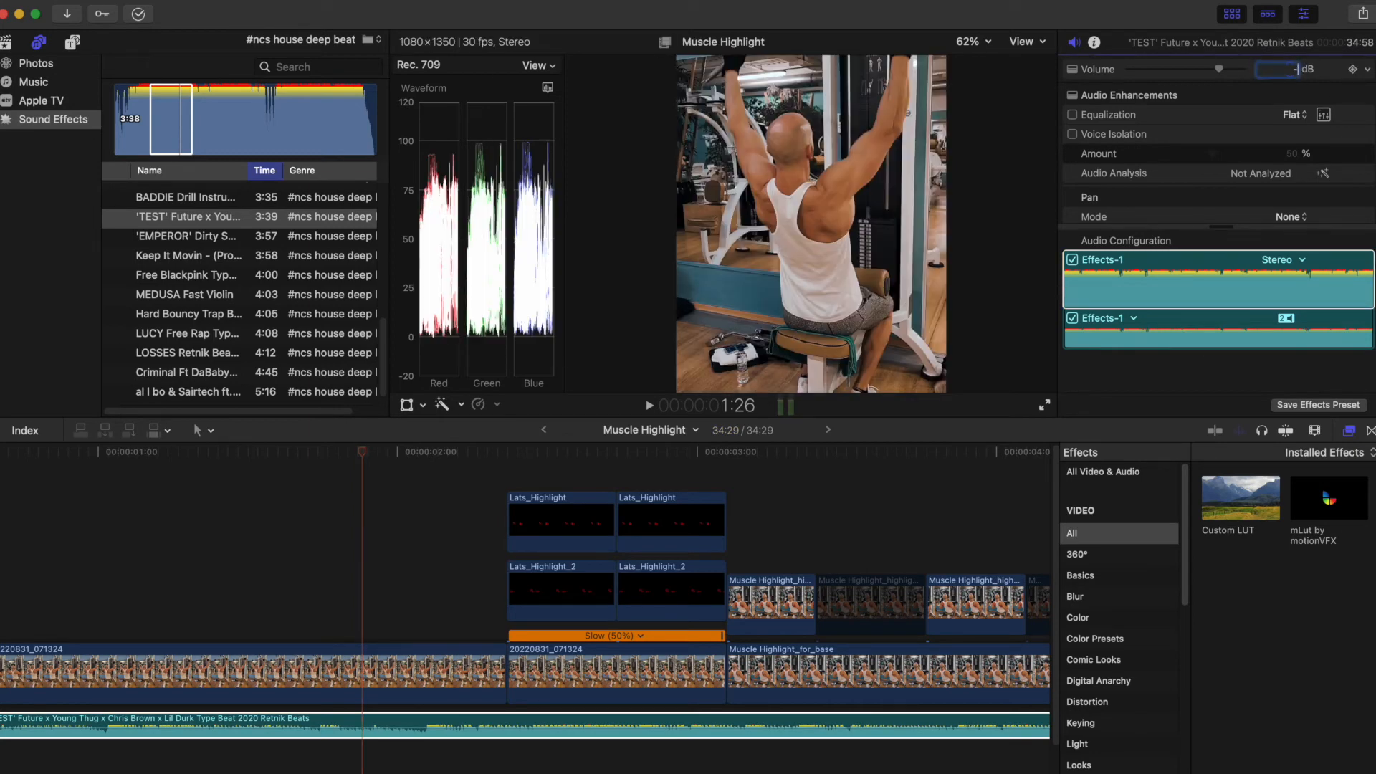
pyautogui.write('10')
pyautogui.press('Return')
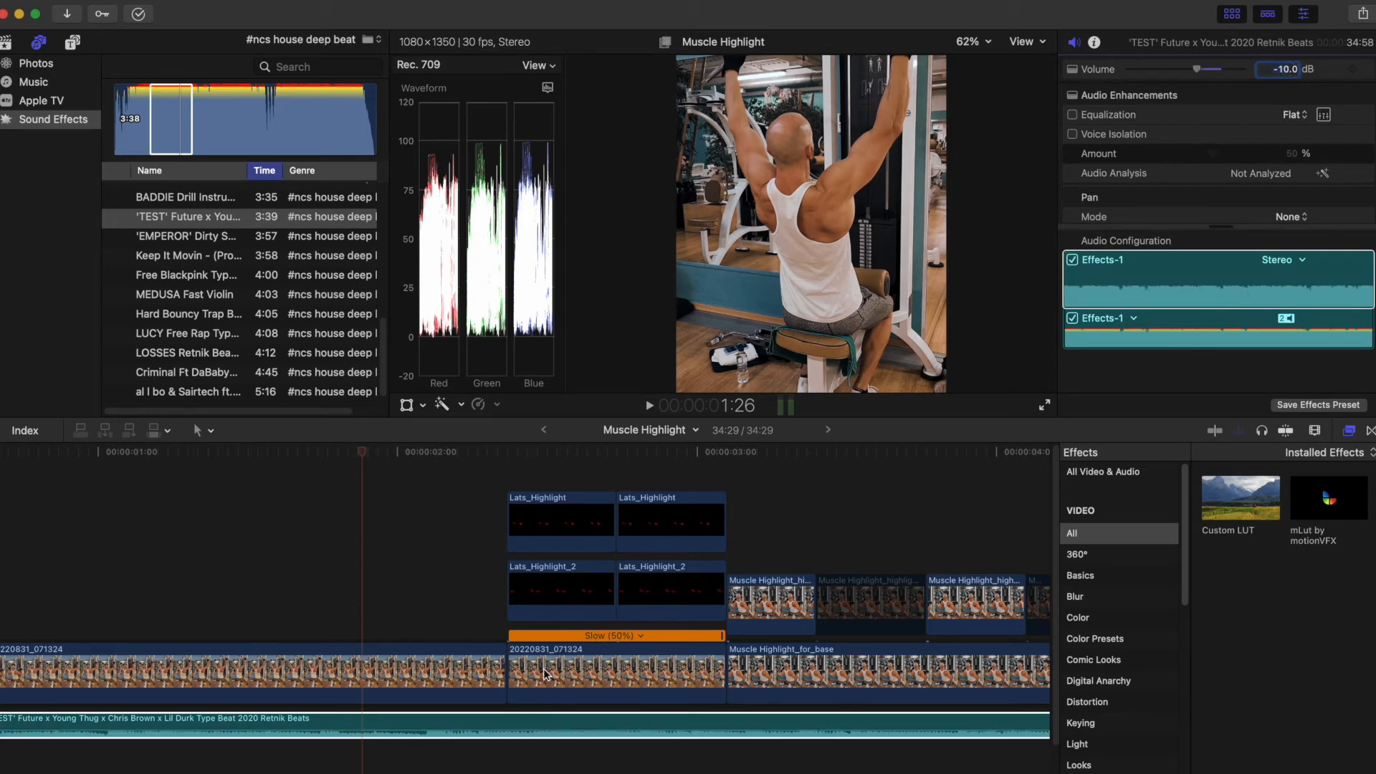
# Play the edit with the music from before the slow-motion section into the red overlays
pyautogui.click(260, 628)
pyautogui.press('space')
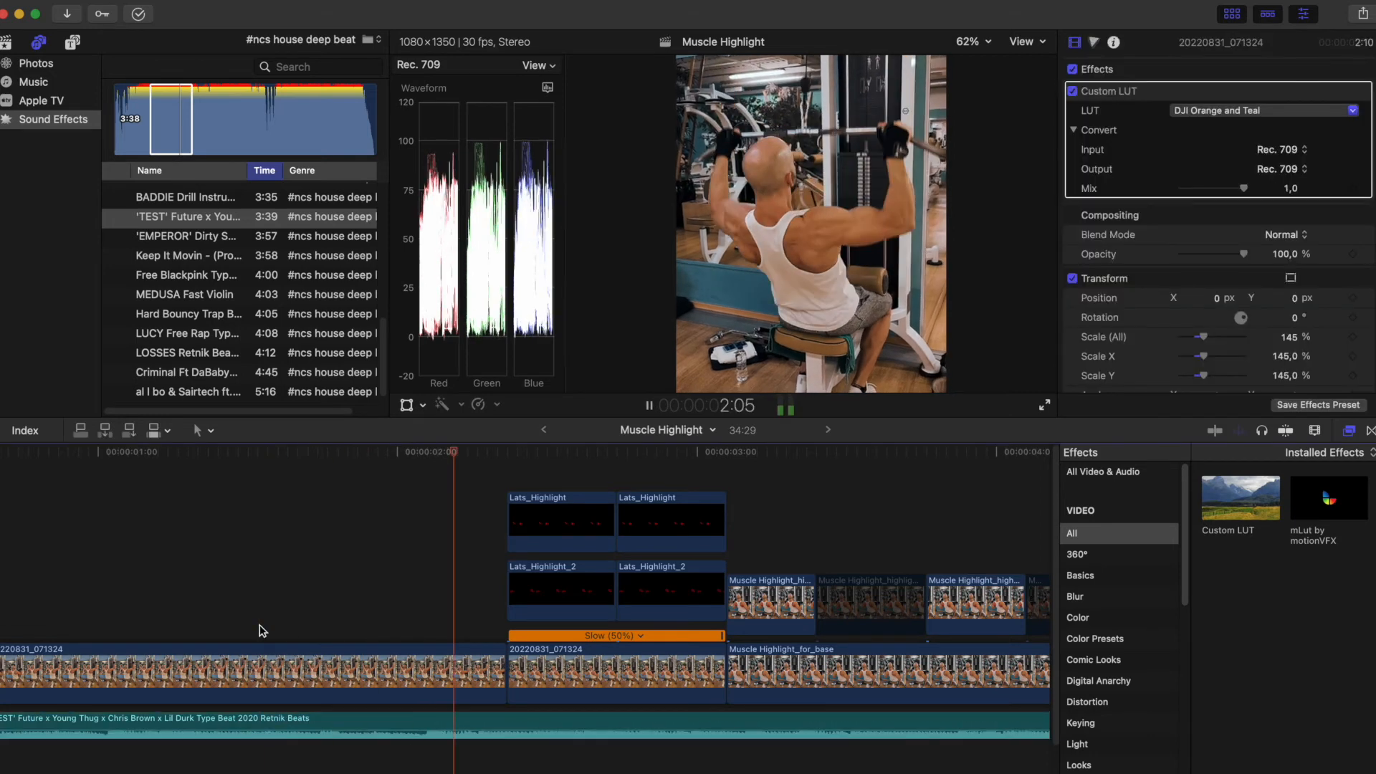
pyautogui.press('space')
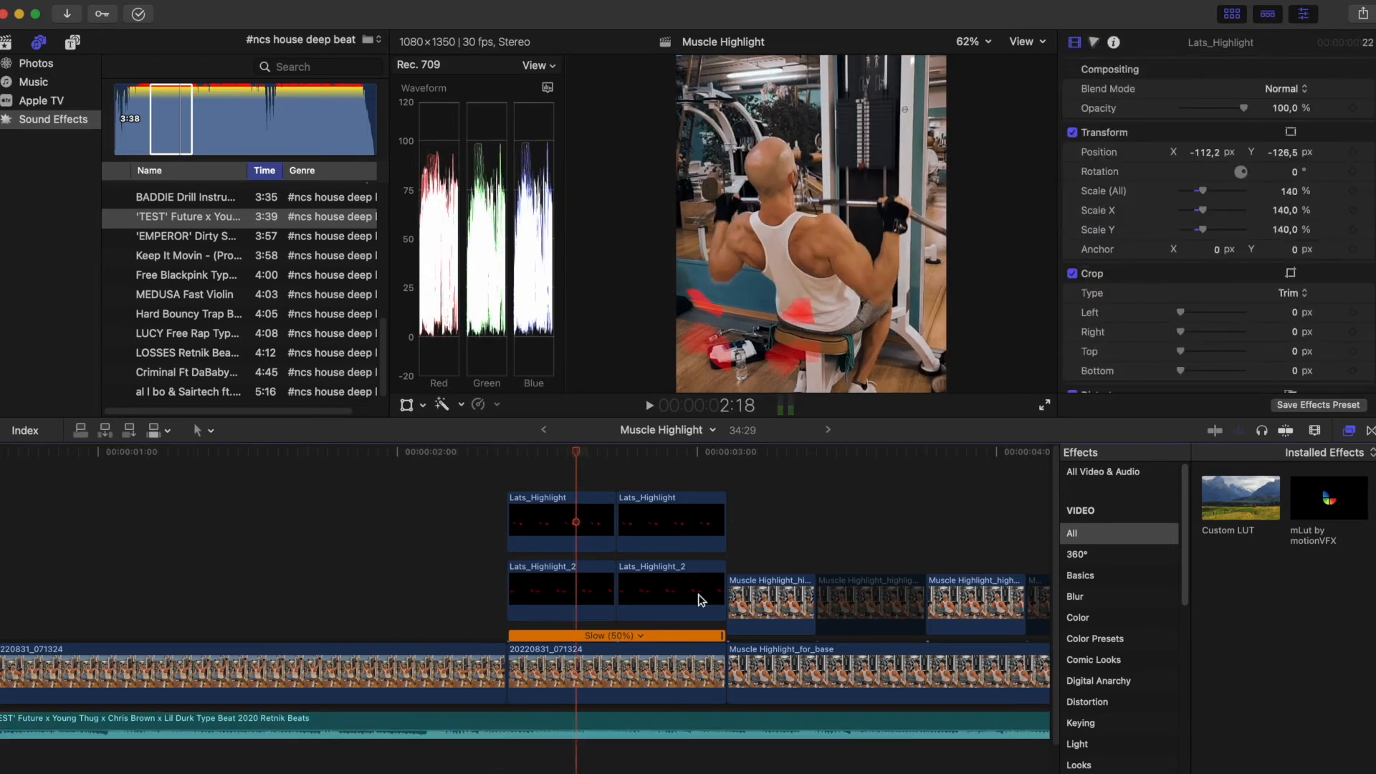
pyautogui.click(1315, 431)
pyautogui.moveTo(1322, 468); pyautogui.dragTo(1286, 471)
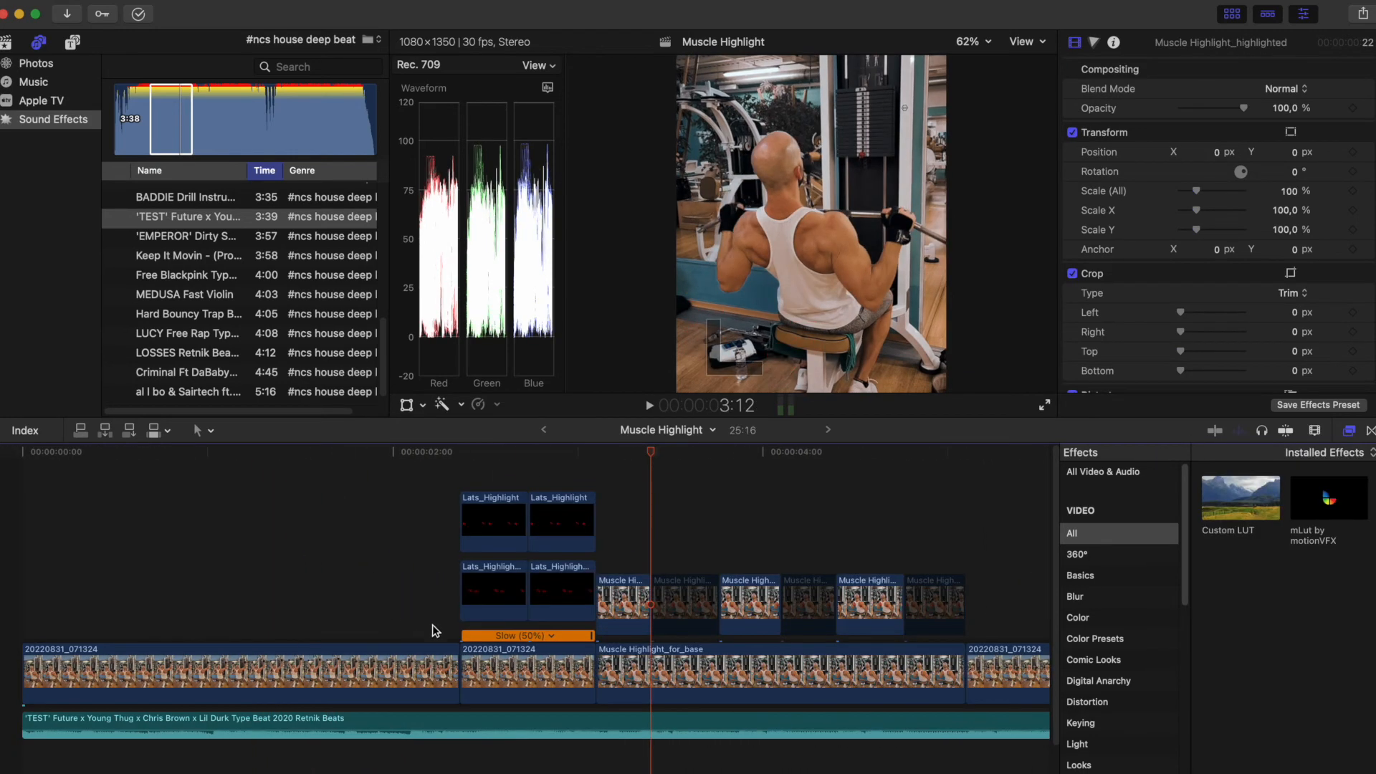
# Add a volume keyframe to the music track at 2:10, where the slow-motion section starts, and move the playhead to 2:11
pyautogui.click(450, 592)
pyautogui.click(457, 454)
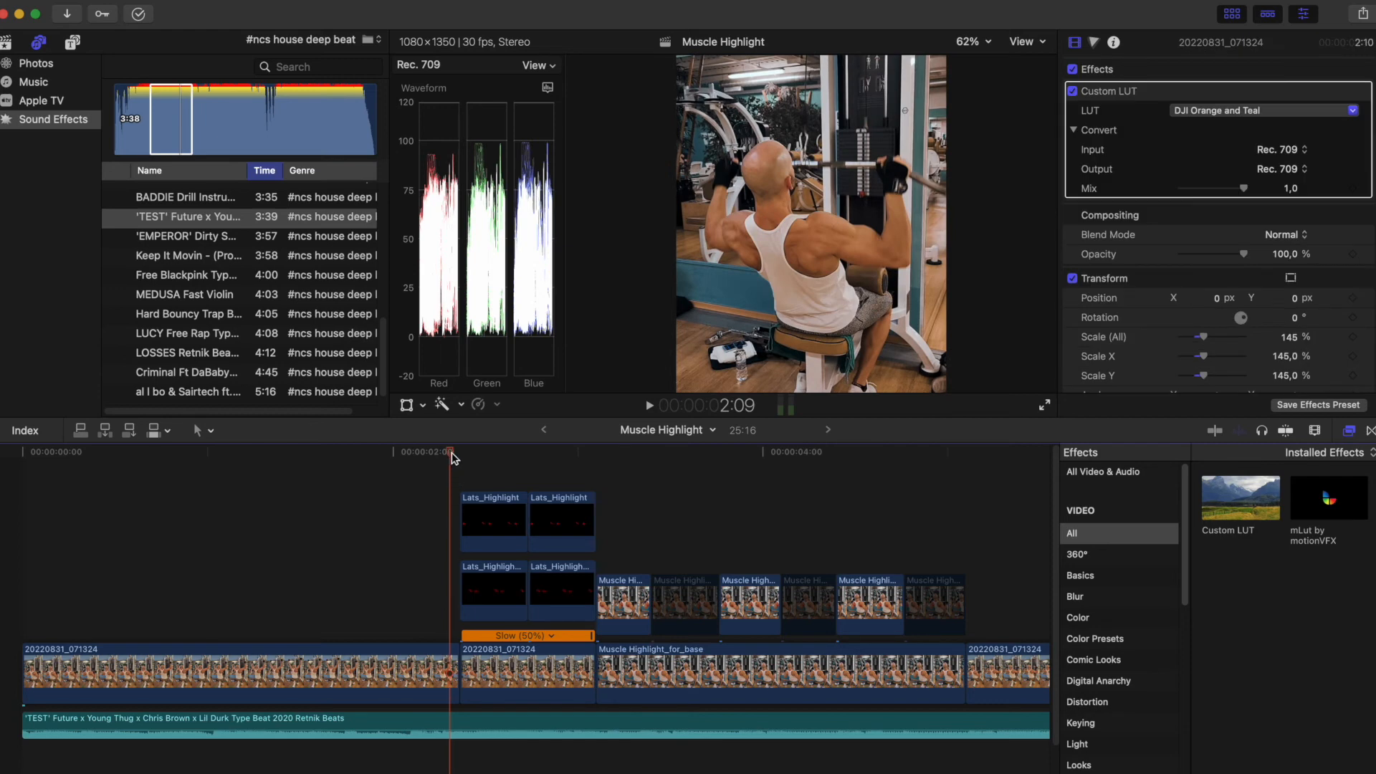
pyautogui.click(460, 456)
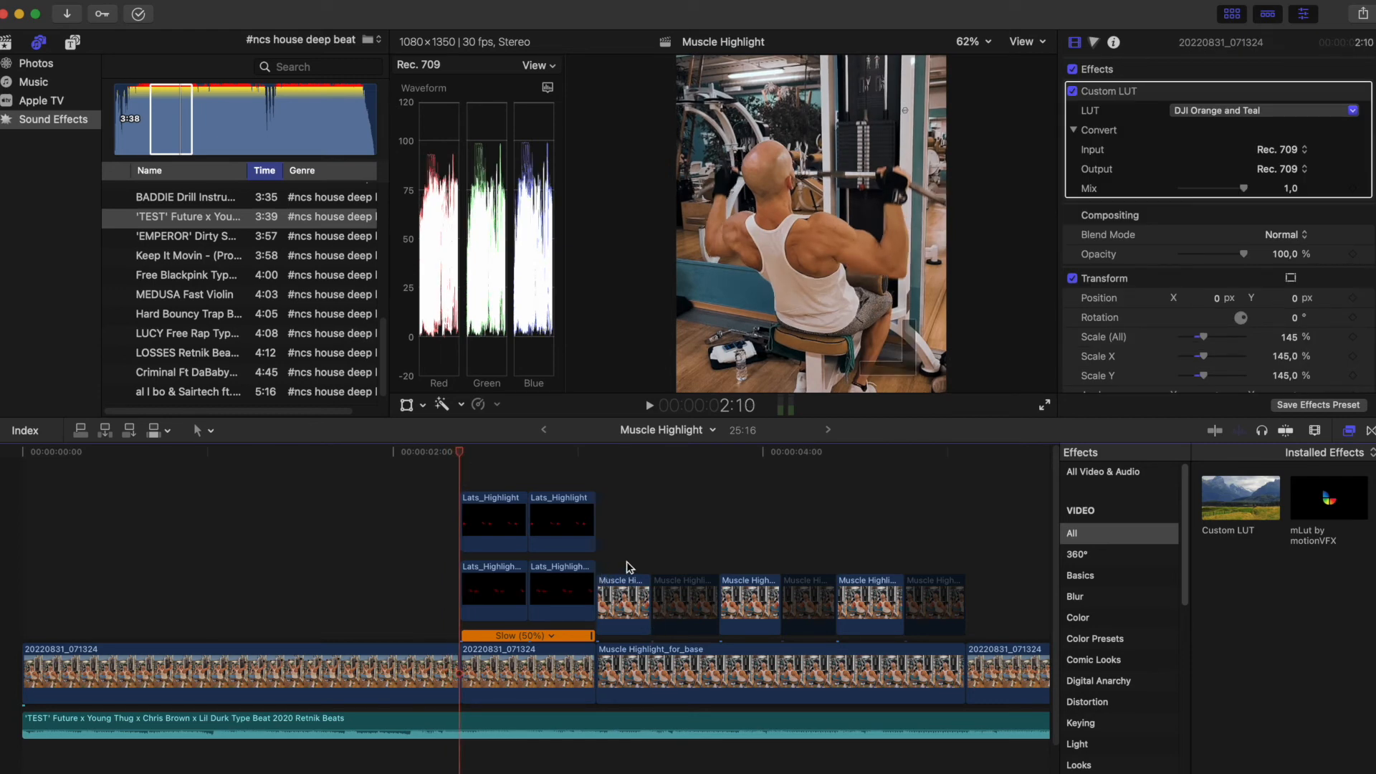
pyautogui.press('space')
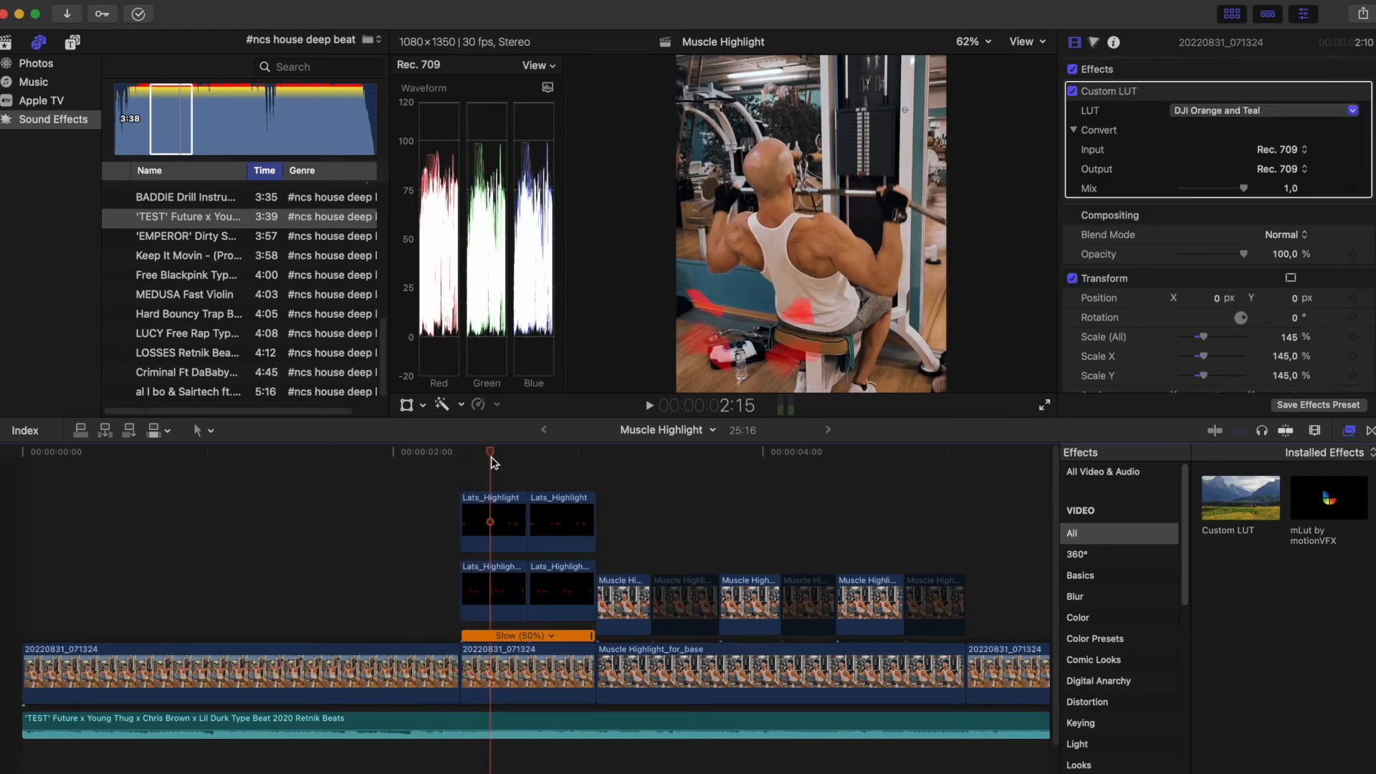
pyautogui.click(462, 477)
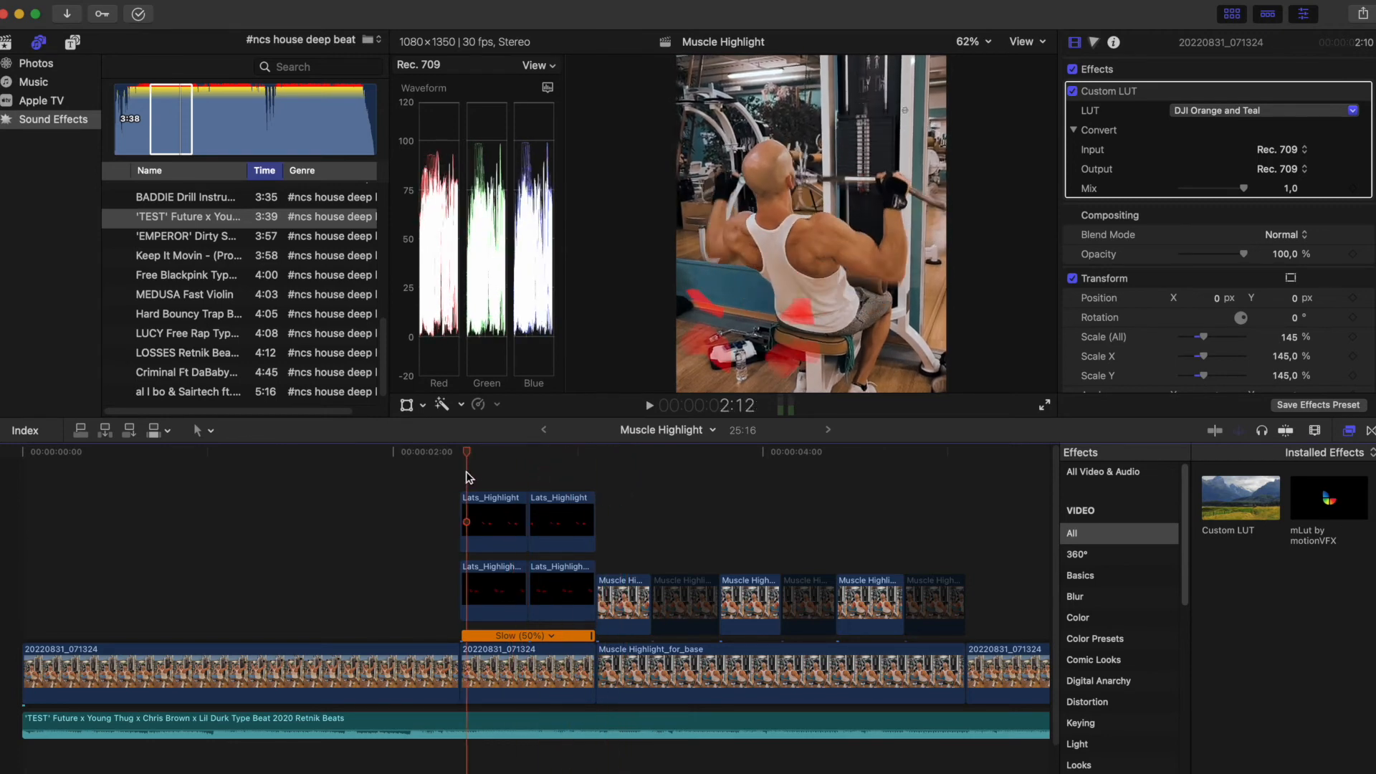
pyautogui.click(455, 473)
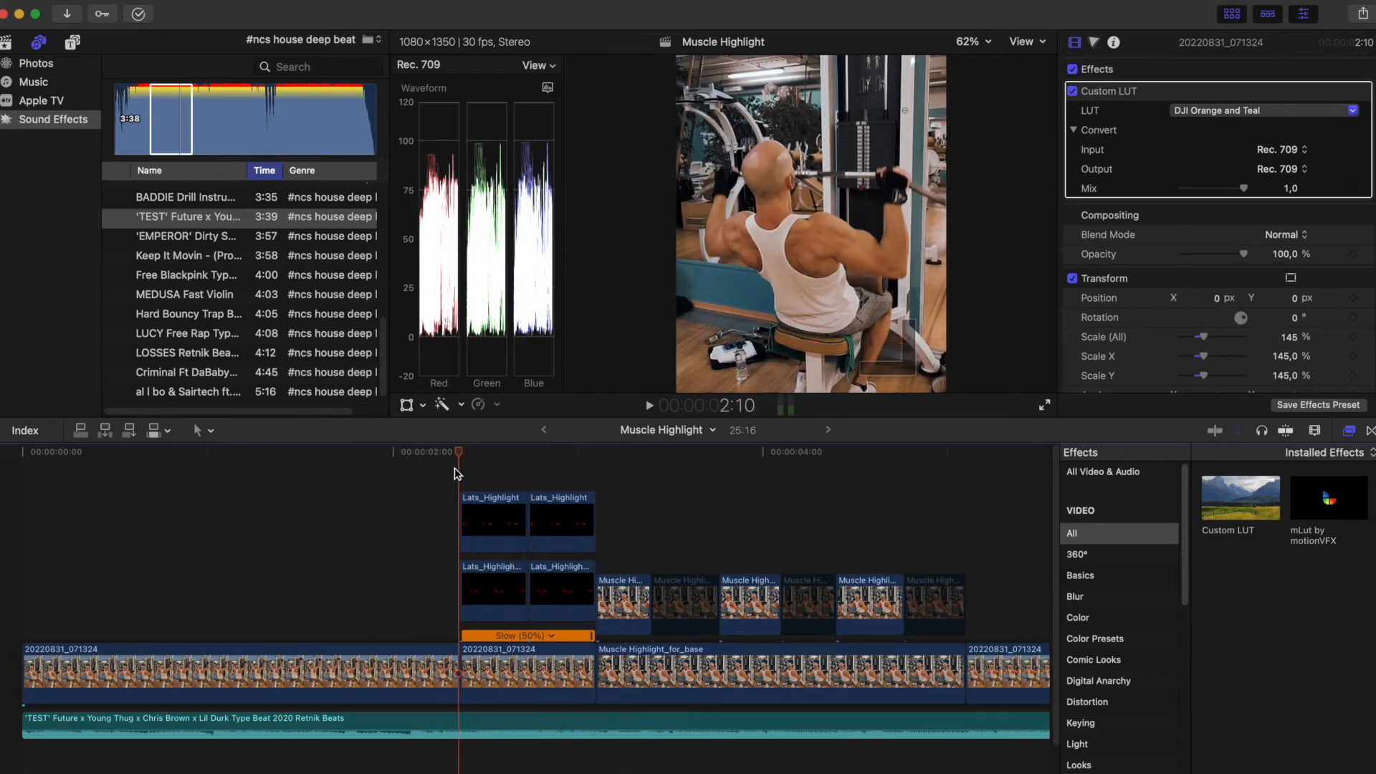
pyautogui.click(470, 737)
pyautogui.hscroll(5, 524, 610)
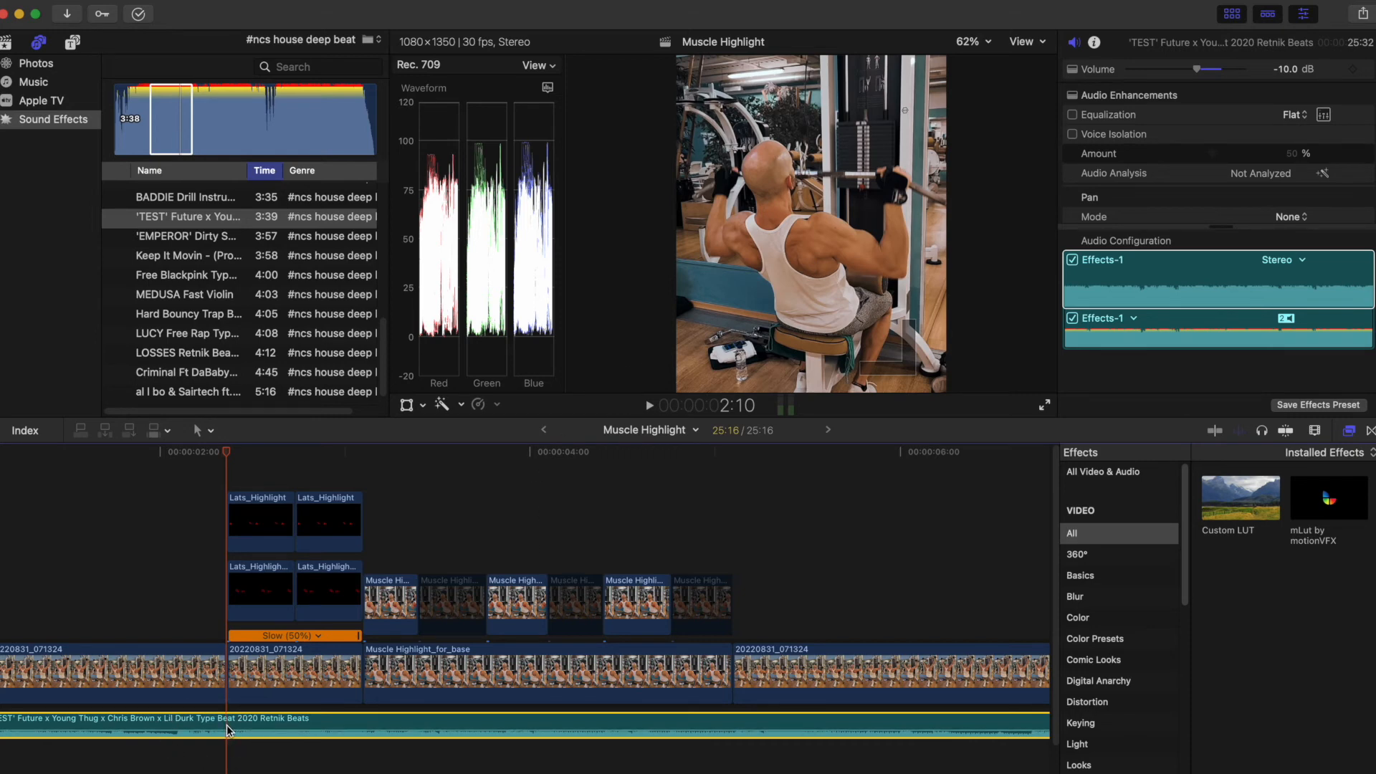
pyautogui.click(1354, 70)
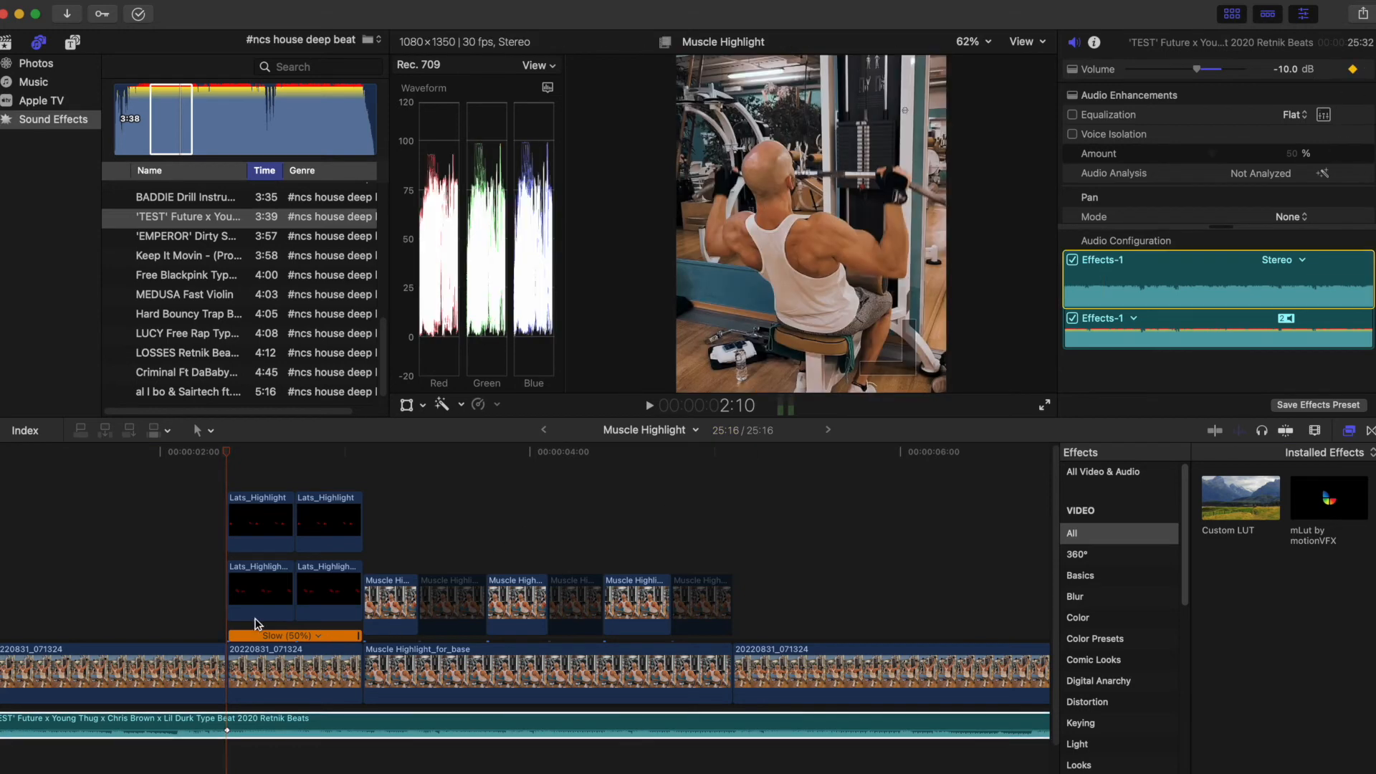
pyautogui.click(228, 458)
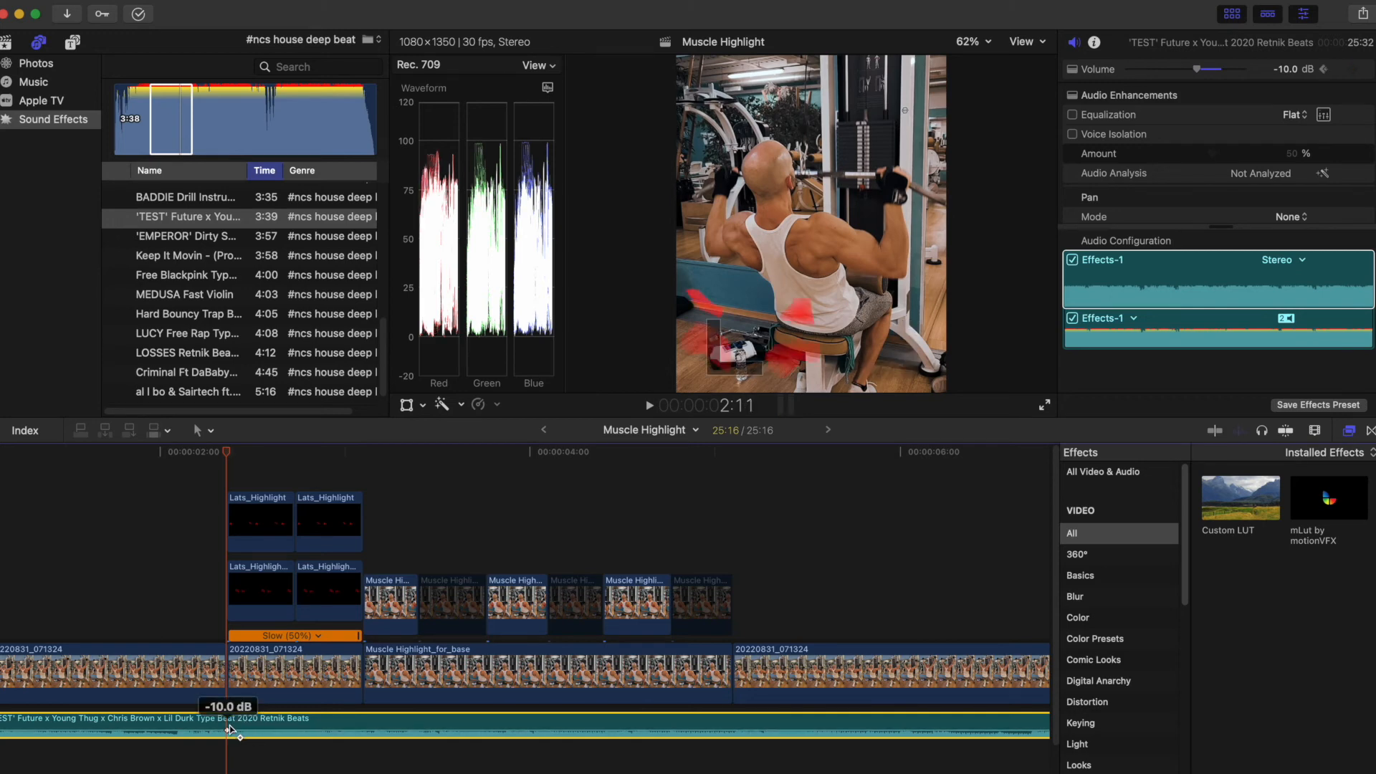
# Add a second volume keyframe to the music track at 2:11, just after the slow-motion section starts
pyautogui.click(1347, 70)
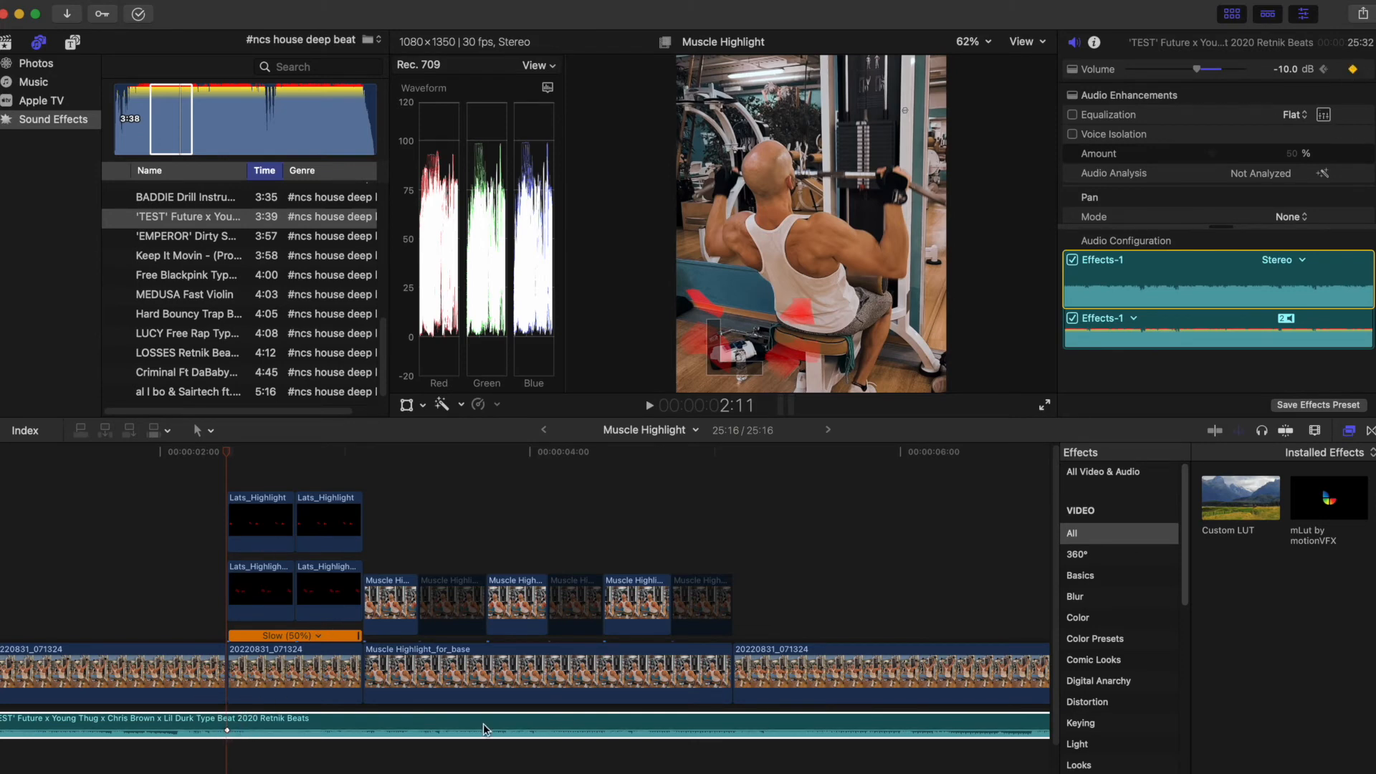
pyautogui.click(1315, 430)
pyautogui.moveTo(1310, 469); pyautogui.dragTo(1320, 468)
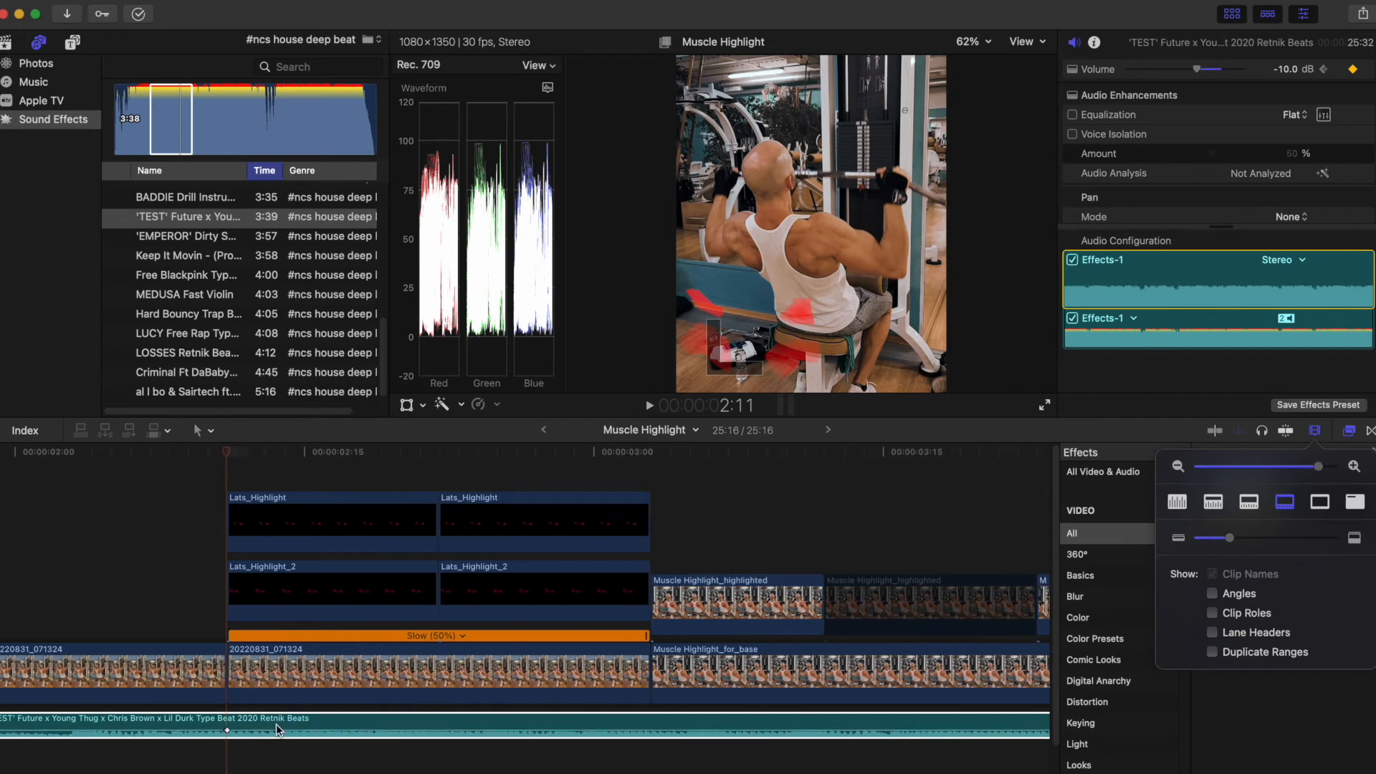
# Add two adjacent volume keyframes to the music track at 5:03 and 5:02, where the flashing freeze frame ends
pyautogui.click(224, 451)
pyautogui.press('space')
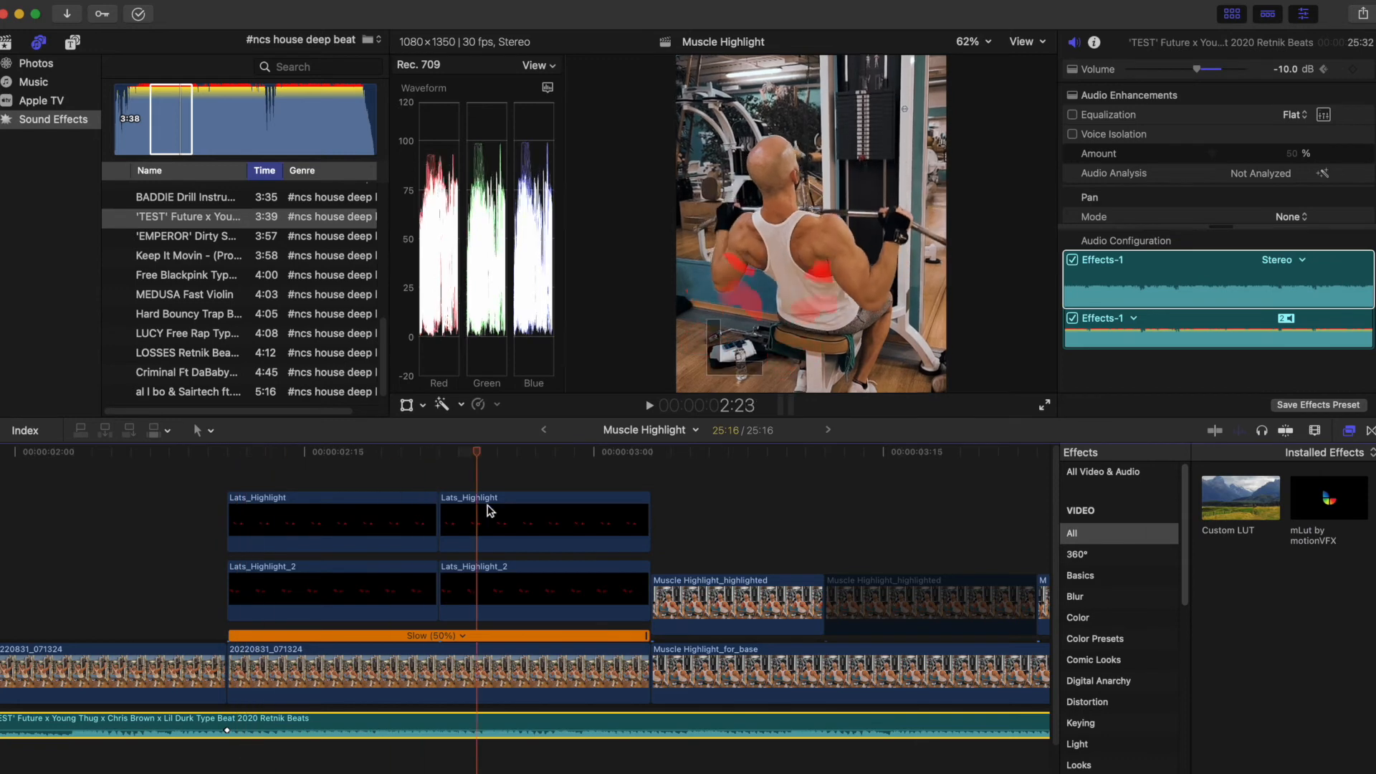
pyautogui.hscroll(10, 201, 586)
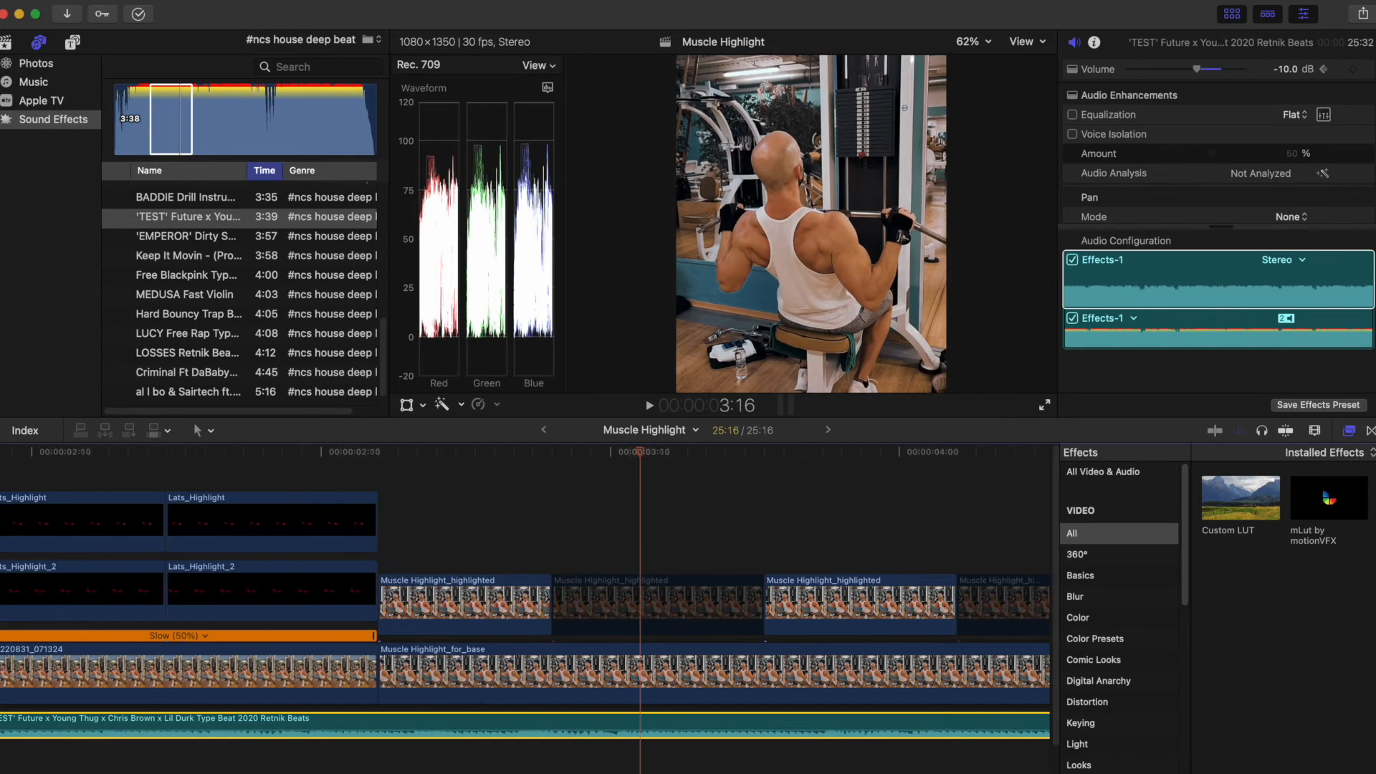
pyautogui.moveTo(82, 453); pyautogui.dragTo(976, 574)
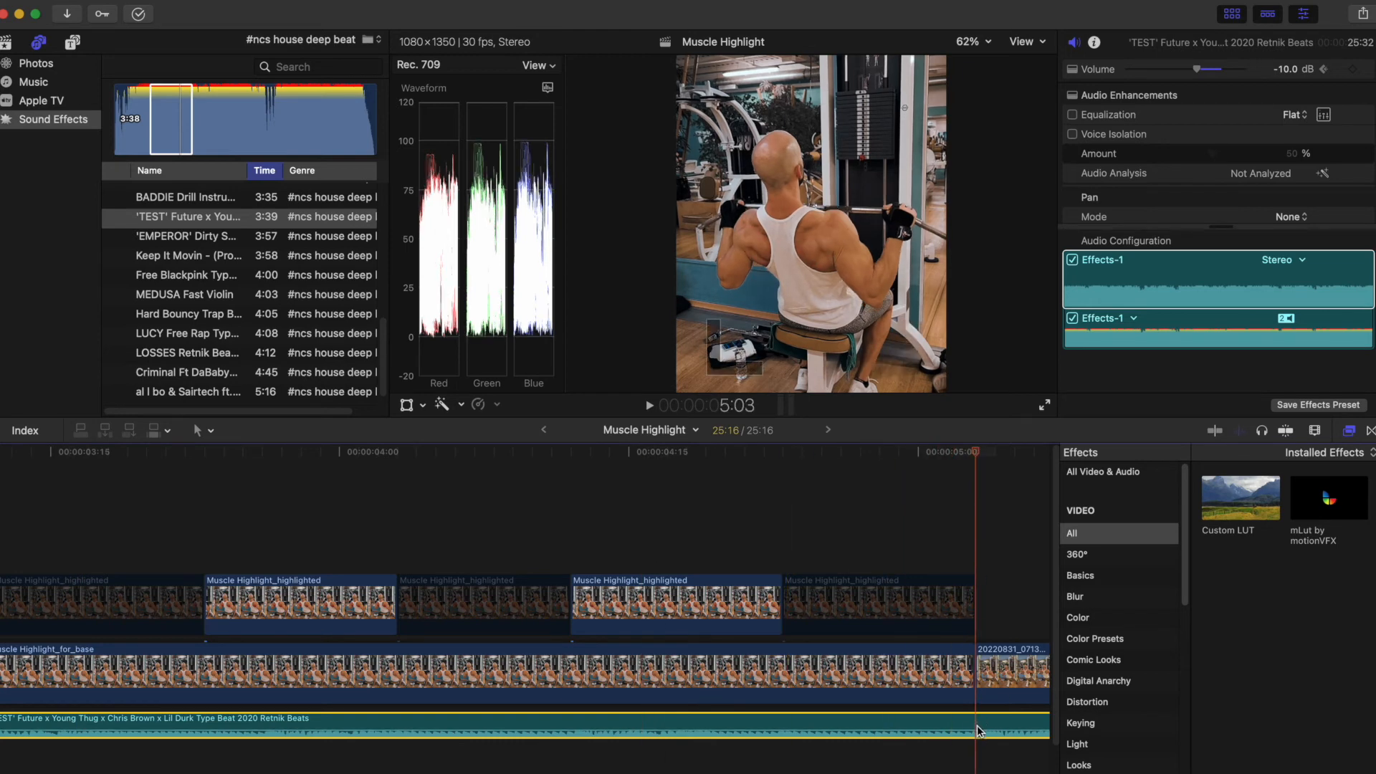
pyautogui.click(1366, 72)
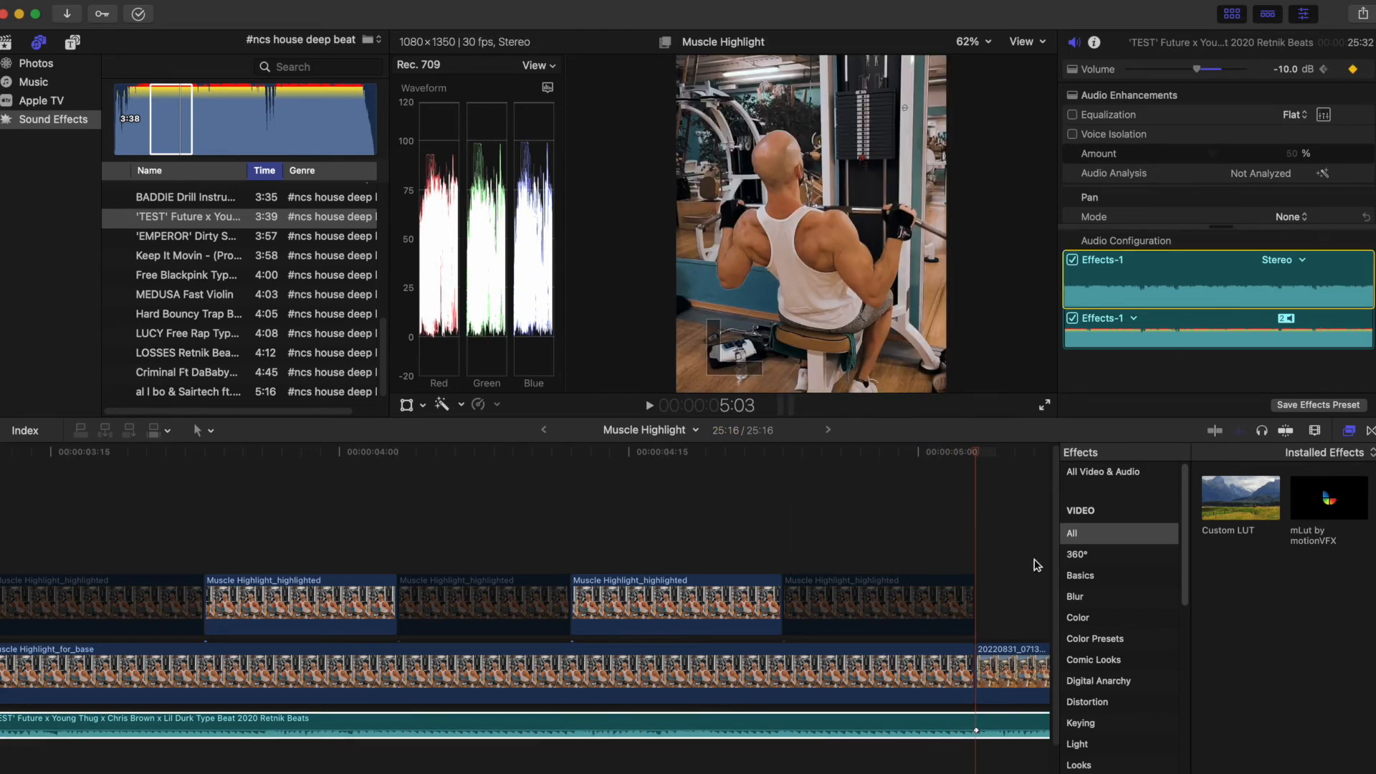
pyautogui.click(973, 449)
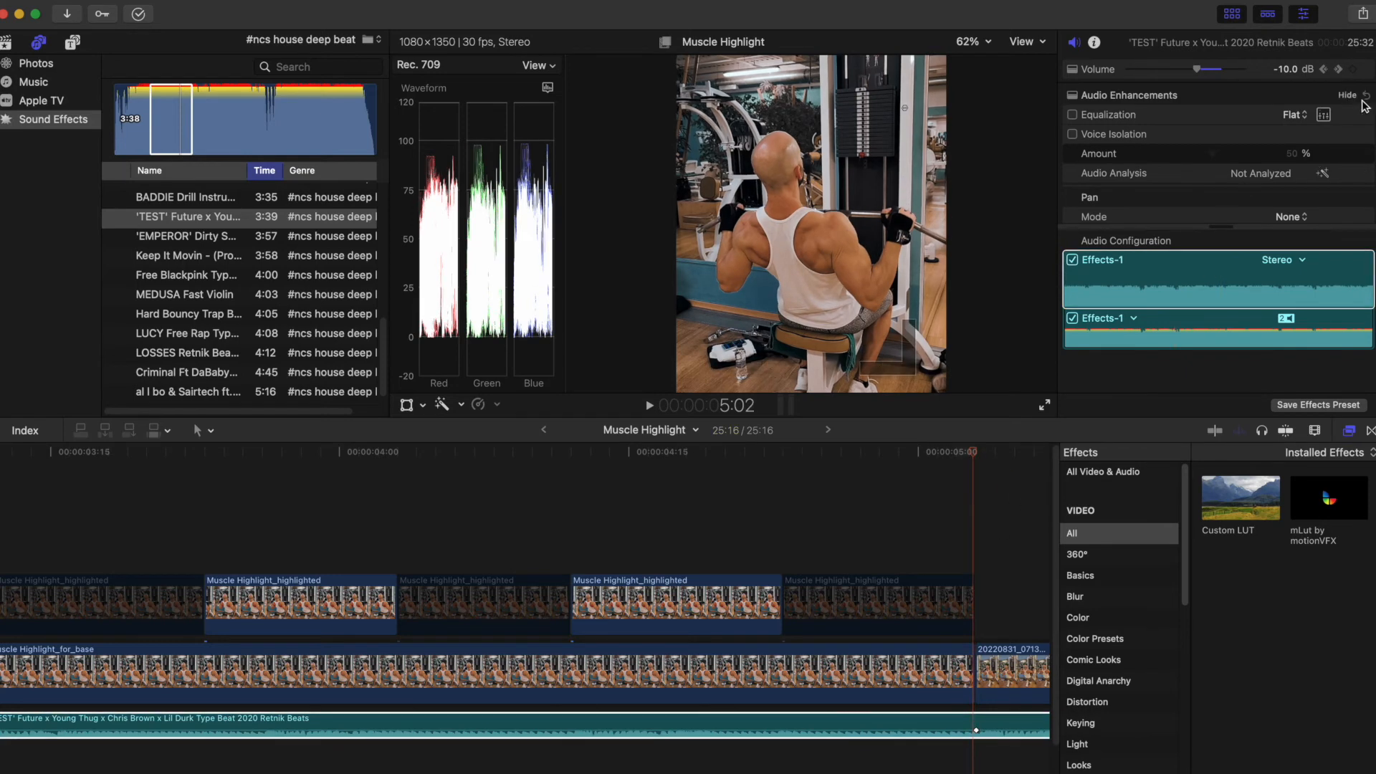
pyautogui.click(1353, 70)
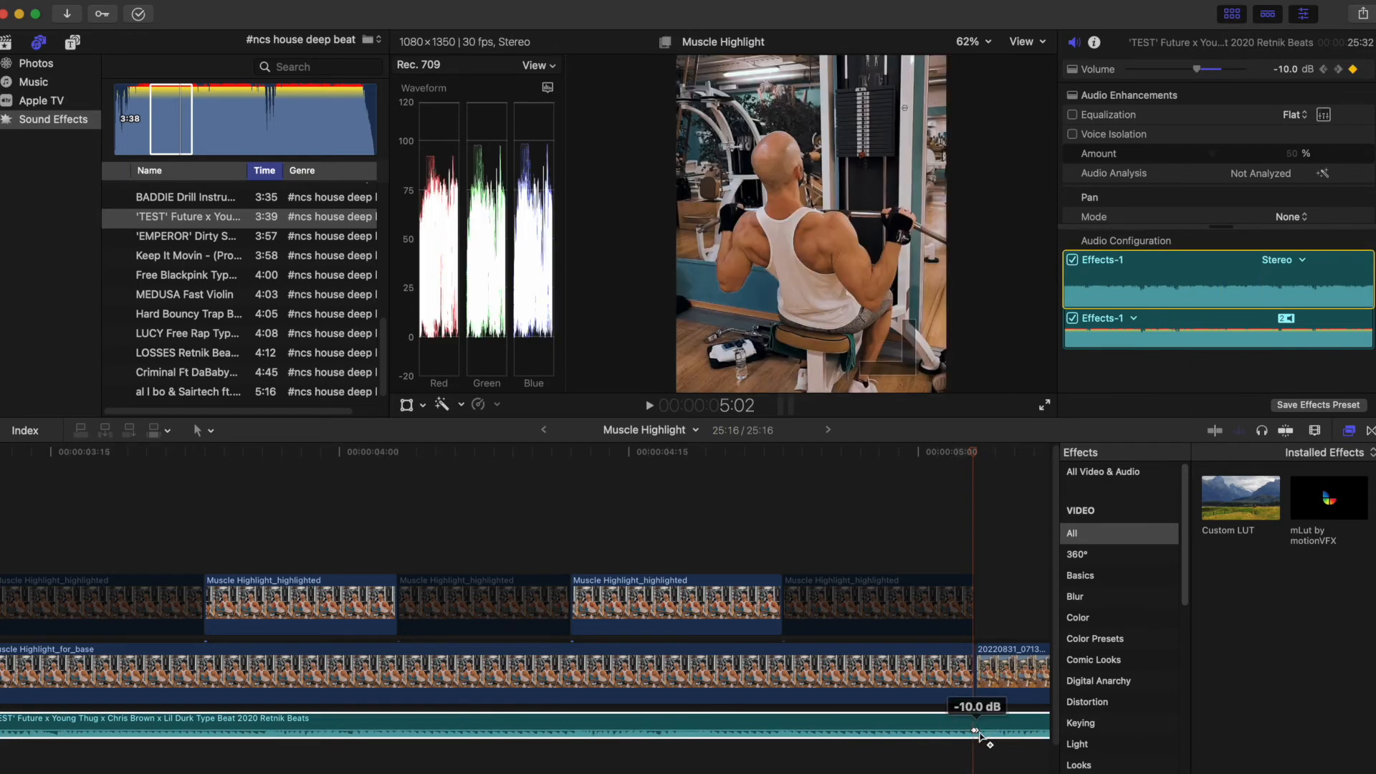
# Lower the music volume to -24 dB between the keyframe pairs around the slow-motion and freeze-frame sections
pyautogui.click(1315, 430)
pyautogui.moveTo(1331, 467); pyautogui.dragTo(1311, 467)
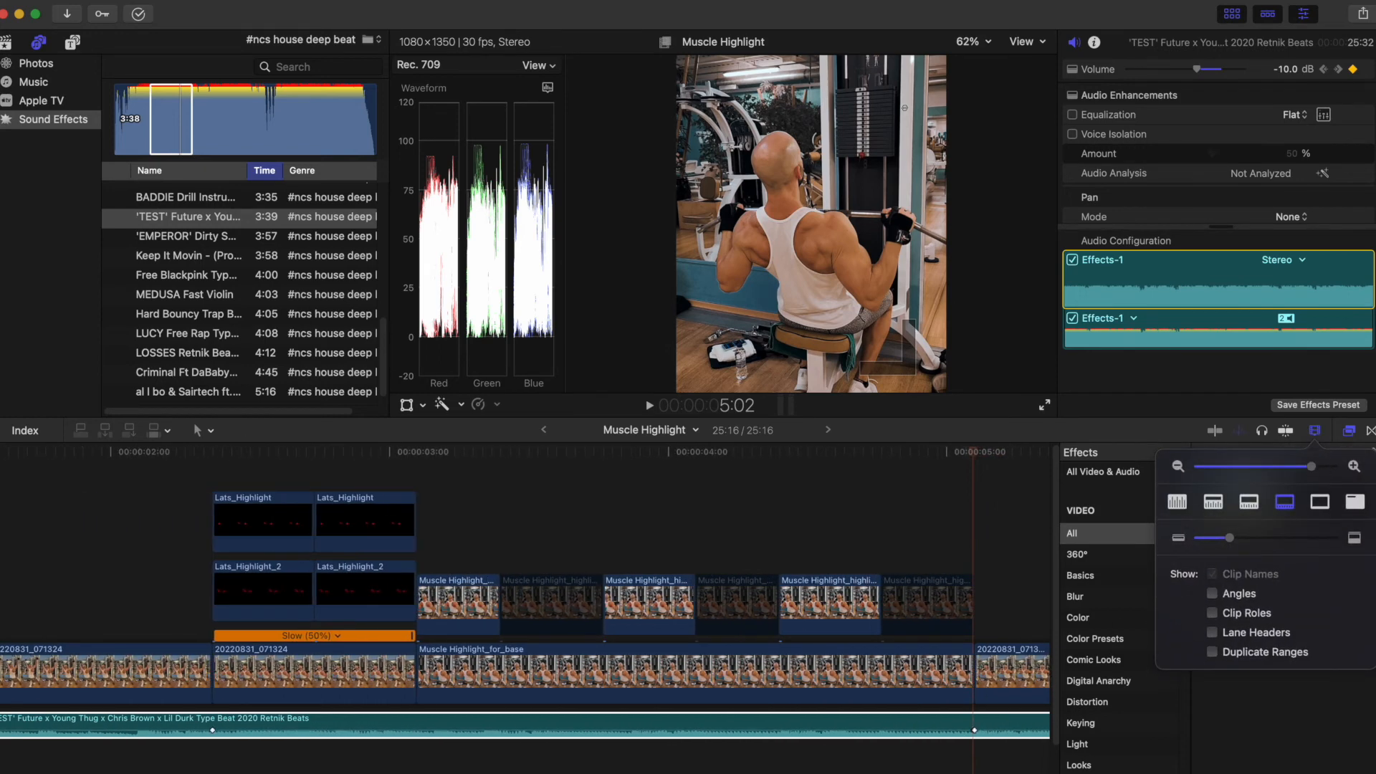
pyautogui.hscroll(5, 287, 750)
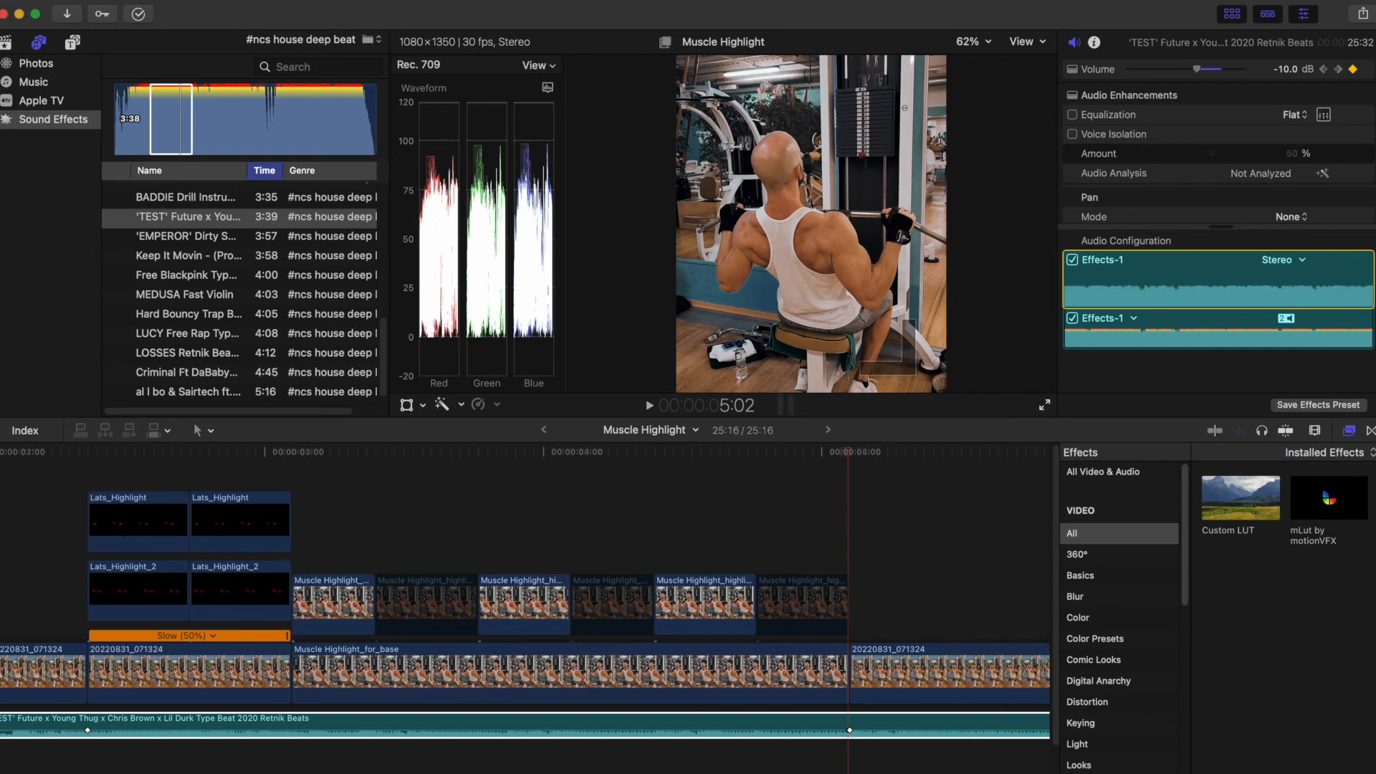
pyautogui.click(378, 732)
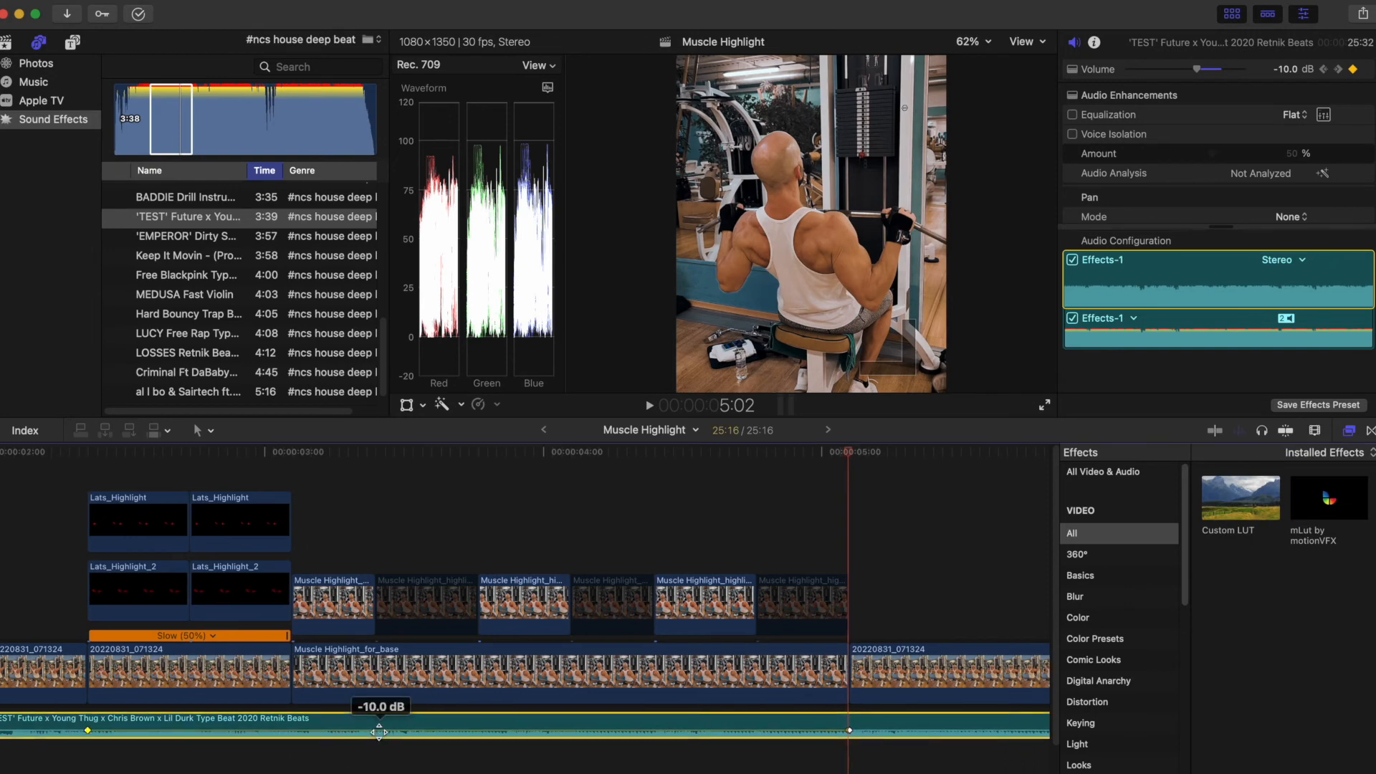
pyautogui.moveTo(378, 734); pyautogui.dragTo(378, 734)
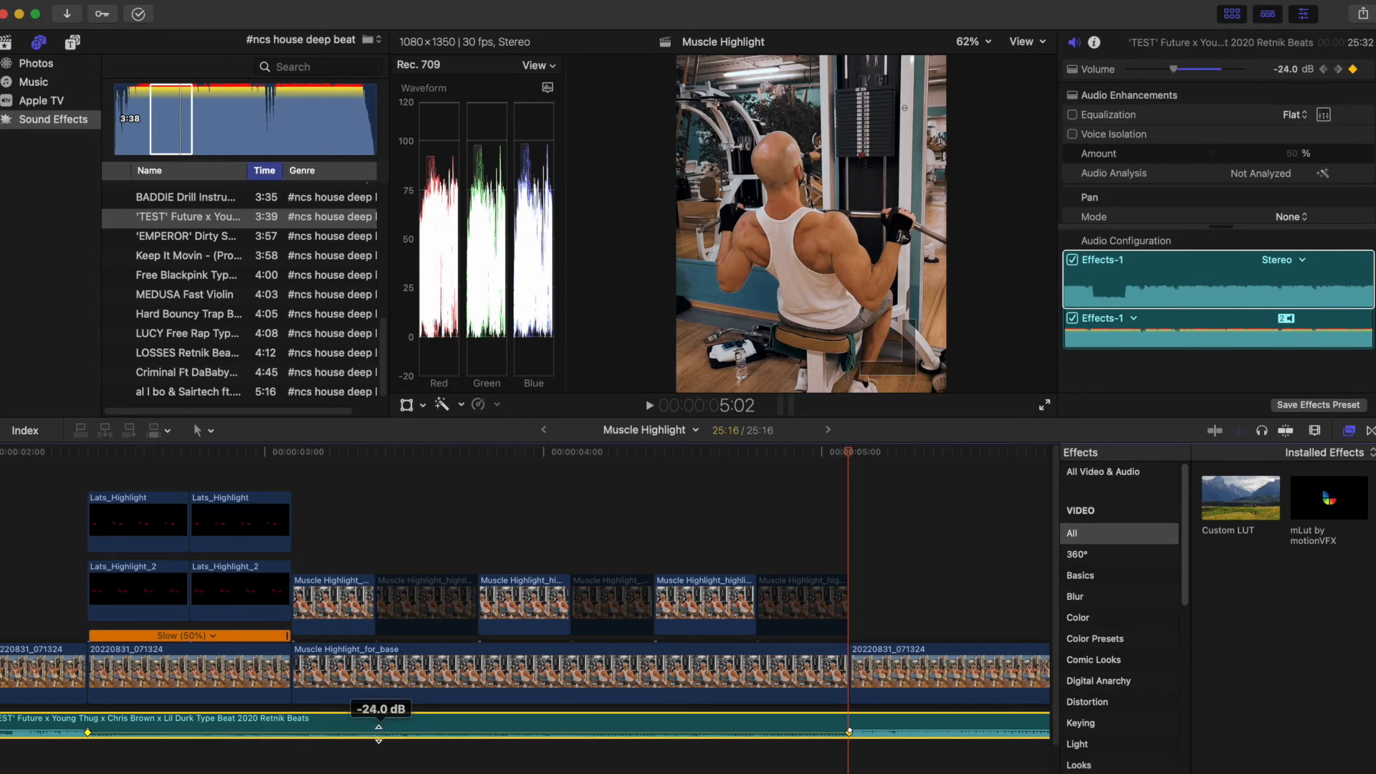
# Play the edit from about 2:01 into the freeze frame to hear the lowered music
pyautogui.hscroll(-7, 524, 592)
pyautogui.hscroll(5, 524, 592)
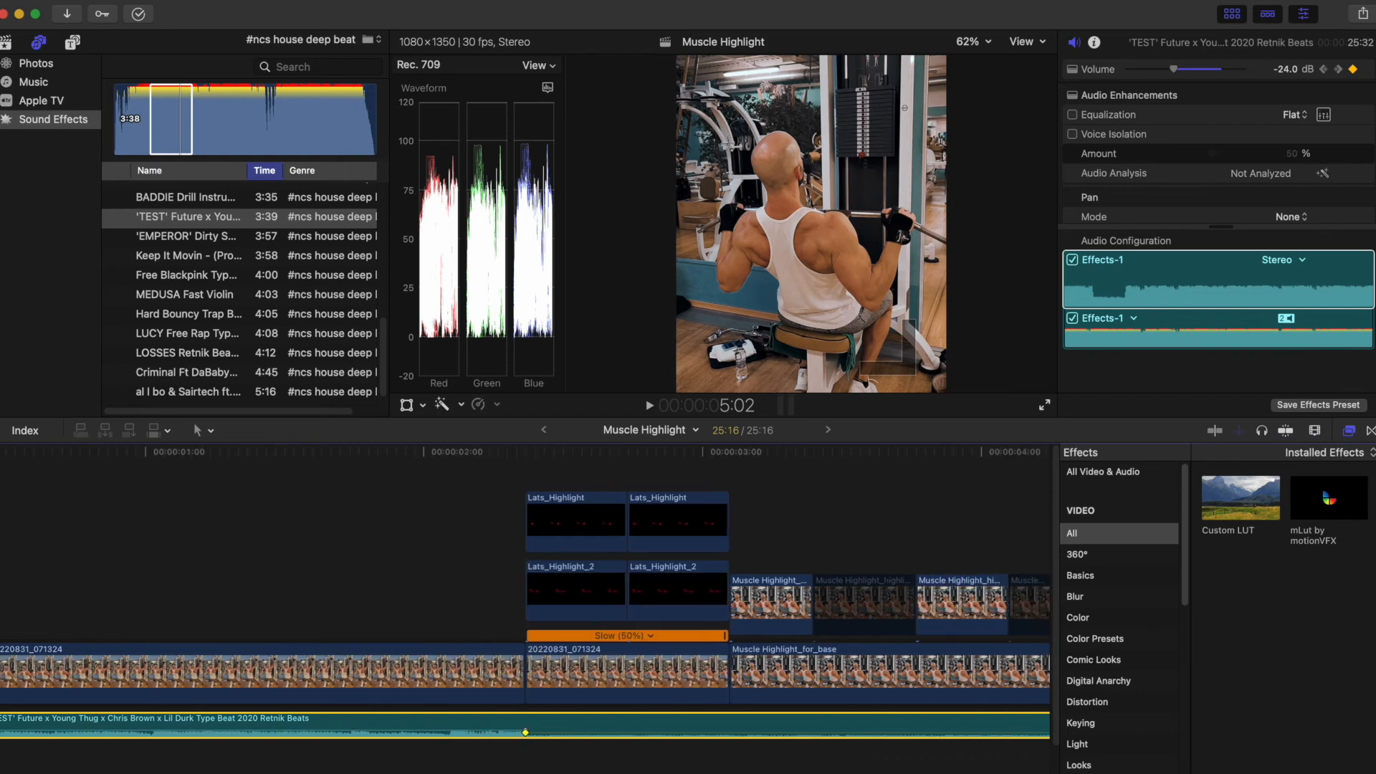
pyautogui.click(185, 592)
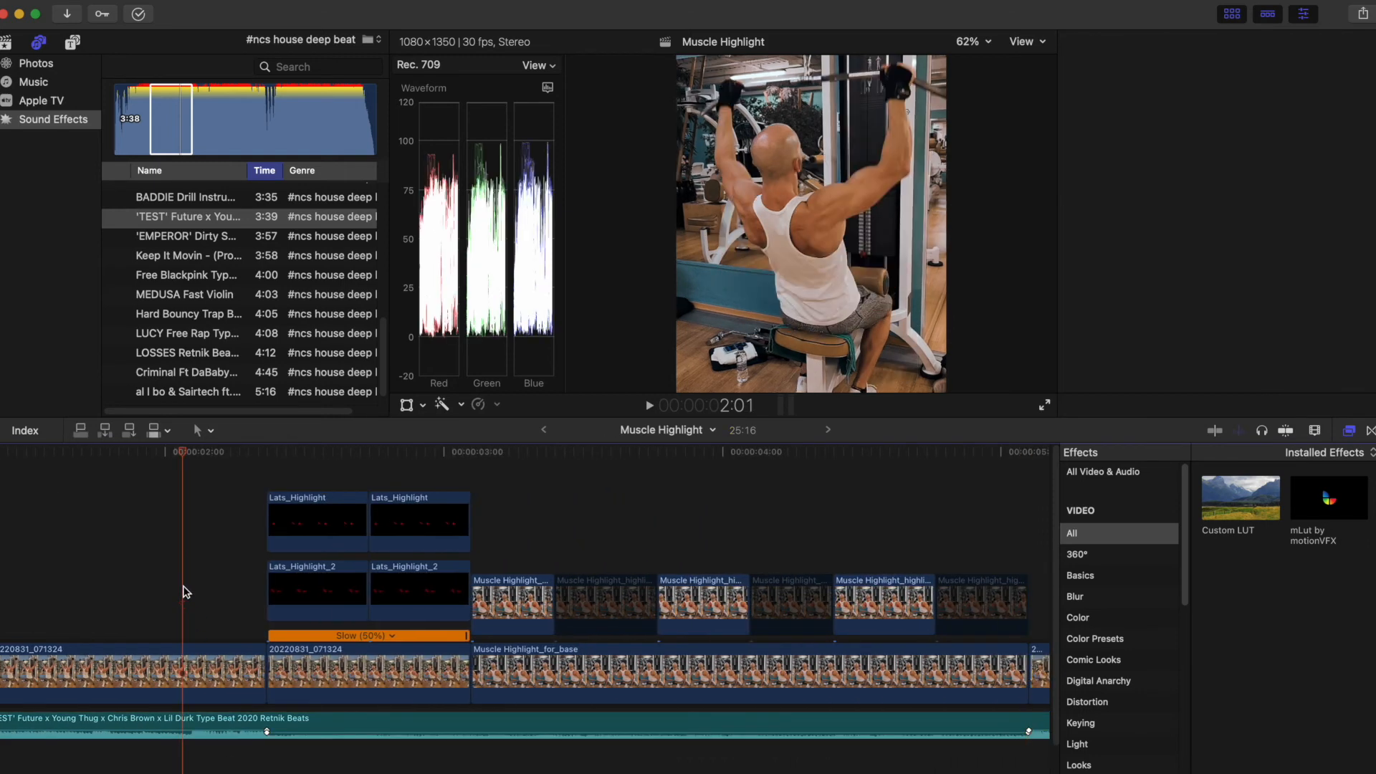
pyautogui.press('space')
pyautogui.press('space')
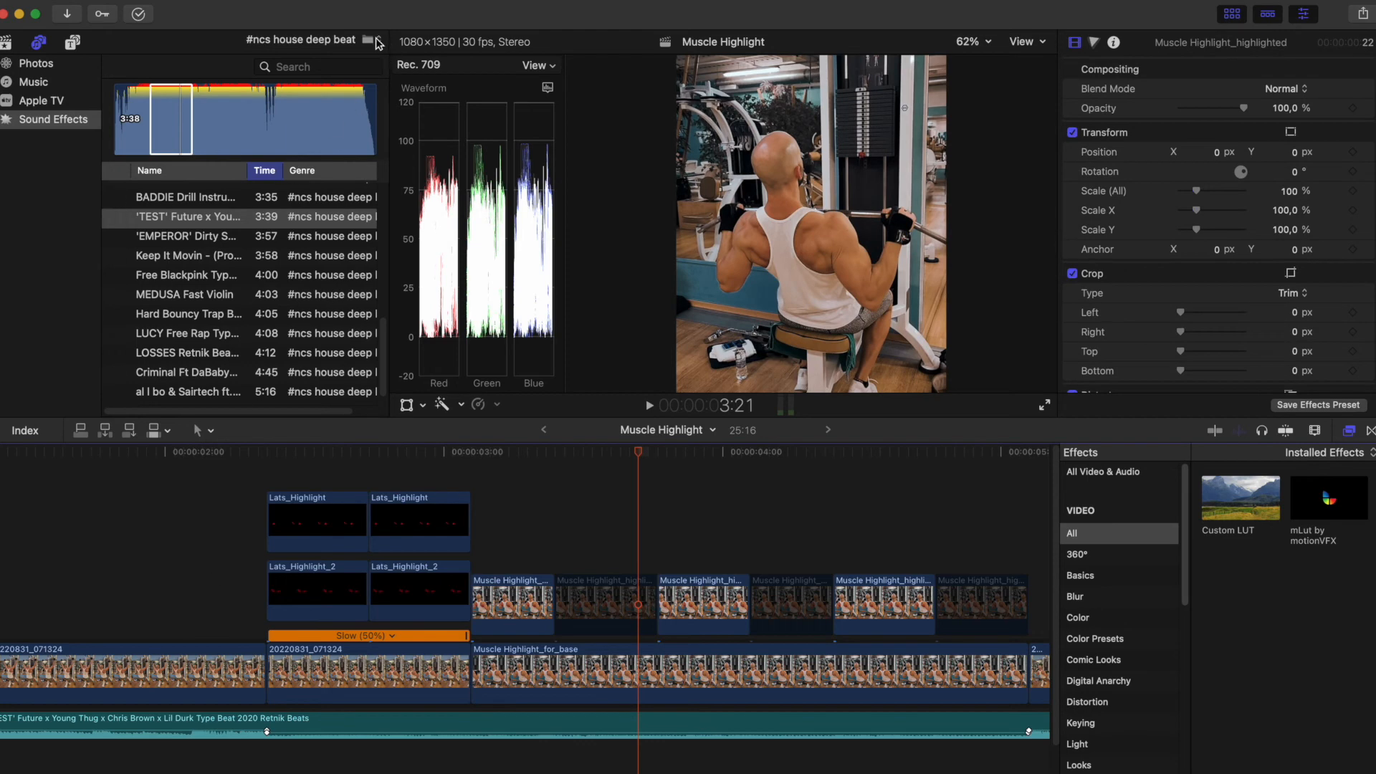
# Search the complete Effects sound library for "rocket" and audition the ES_Rocket Launch sound
pyautogui.click(378, 43)
pyautogui.click(323, 27)
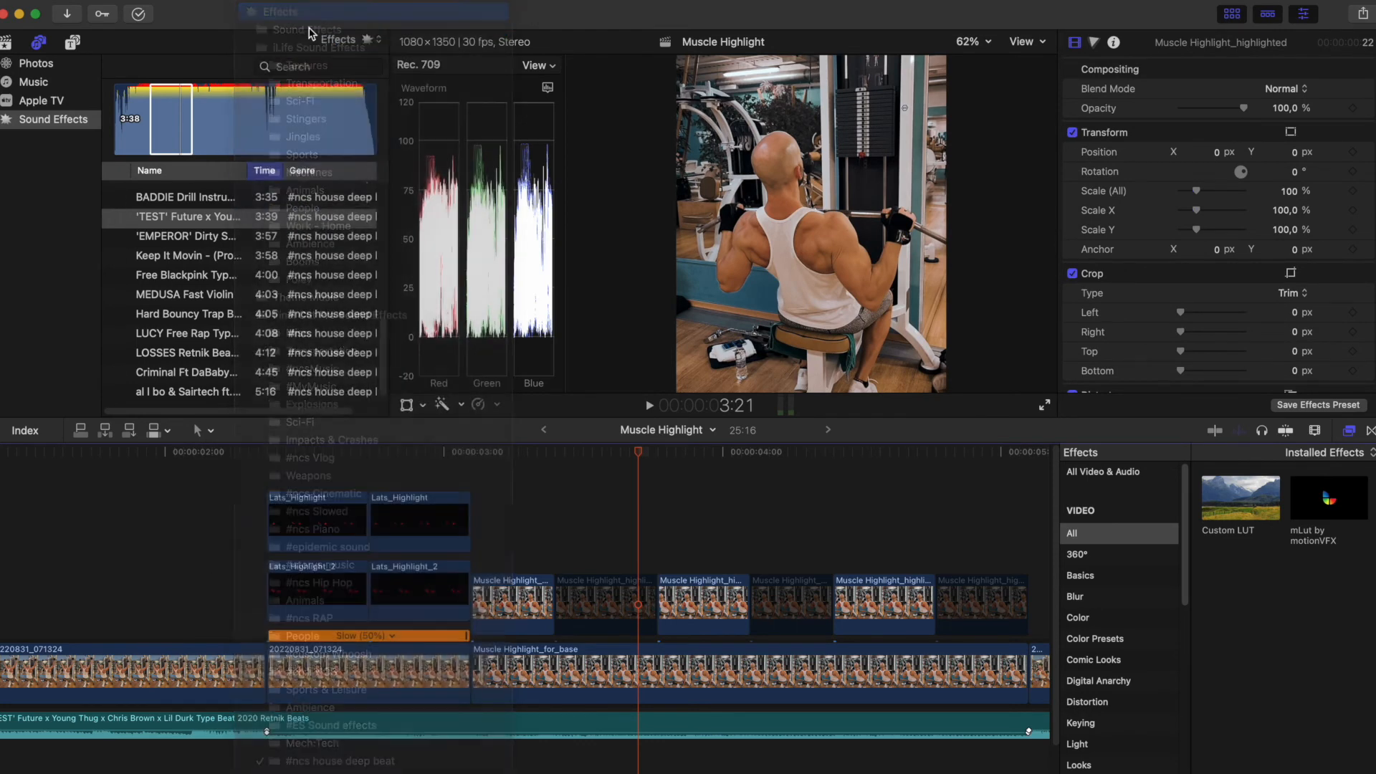
pyautogui.click(324, 66)
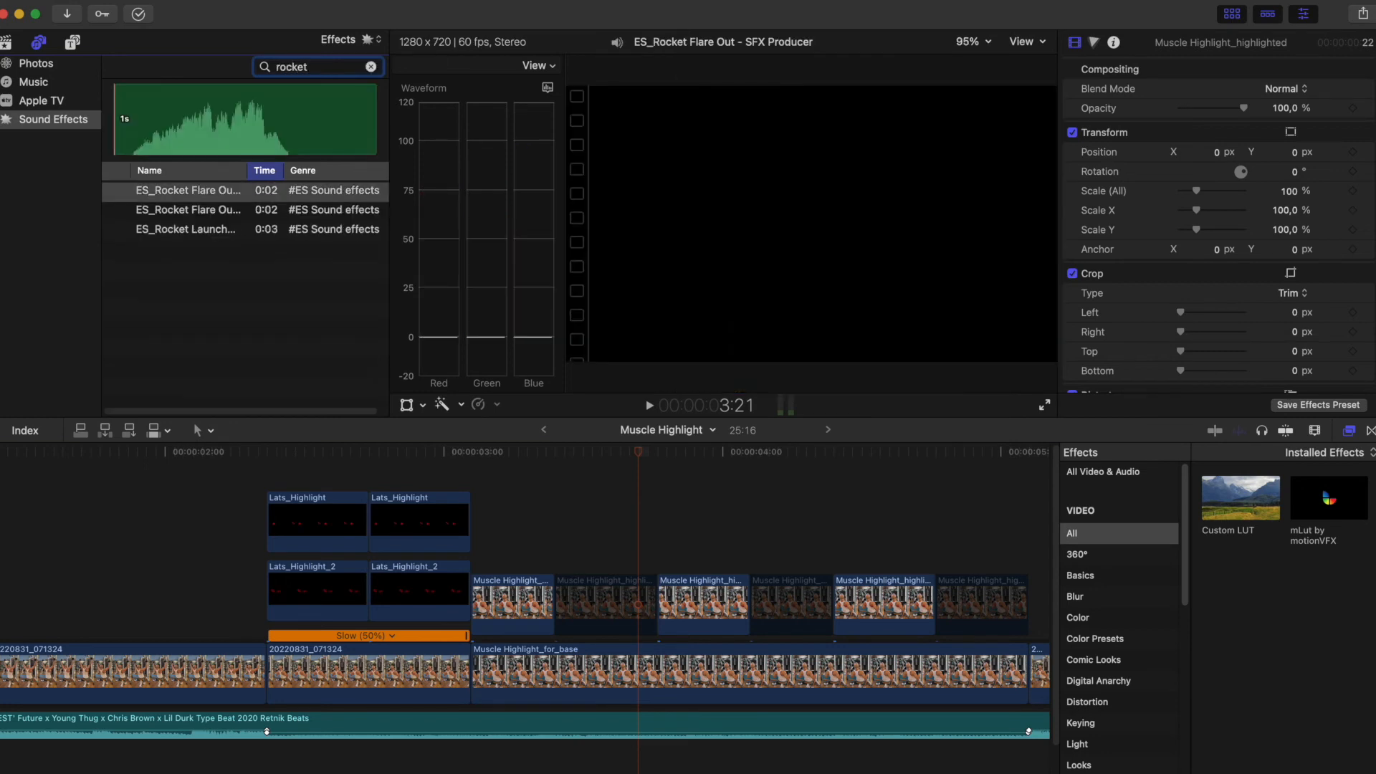
pyautogui.click(117, 231)
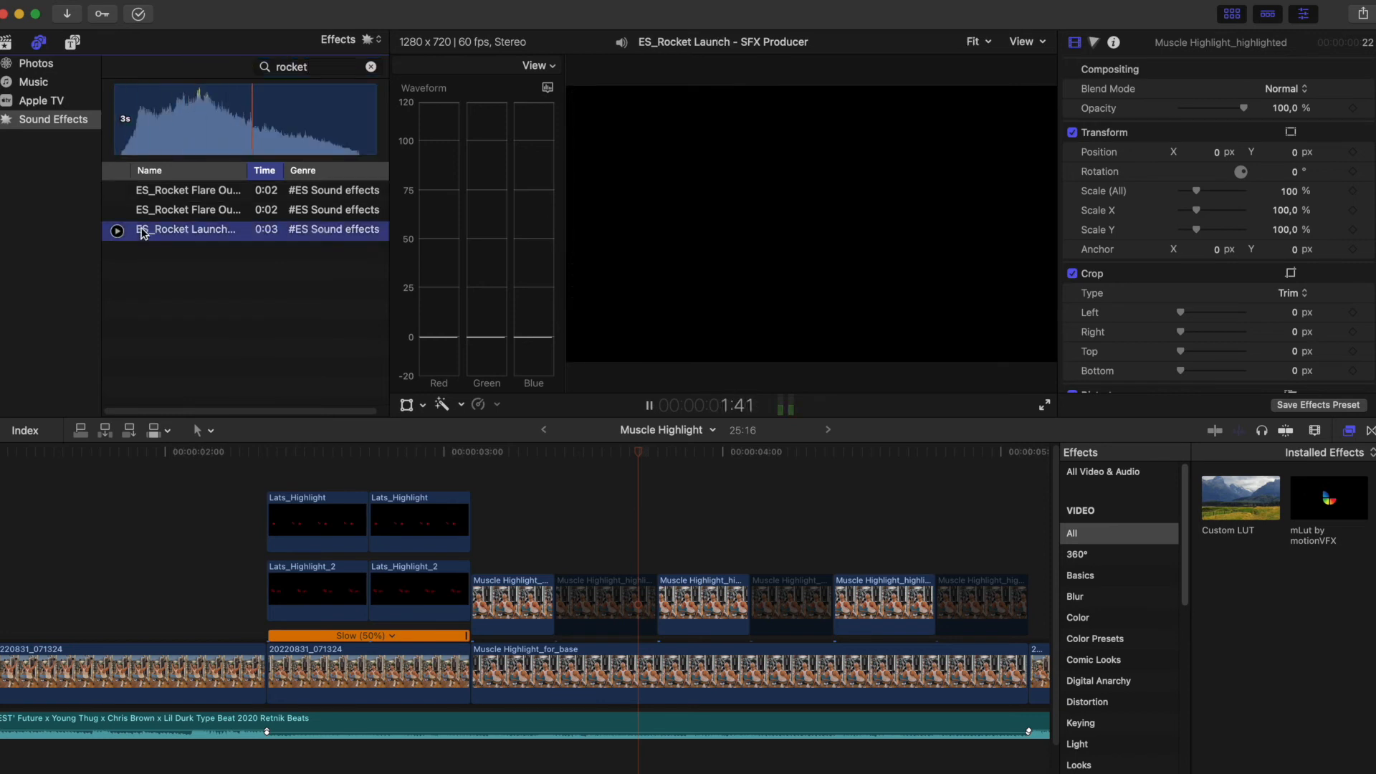
# Place the first part of ES_Rocket Launch under the slow-motion section, aligned to its start and trimmed to its length
pyautogui.press('o')
pyautogui.moveTo(223, 117); pyautogui.dragTo(310, 758)
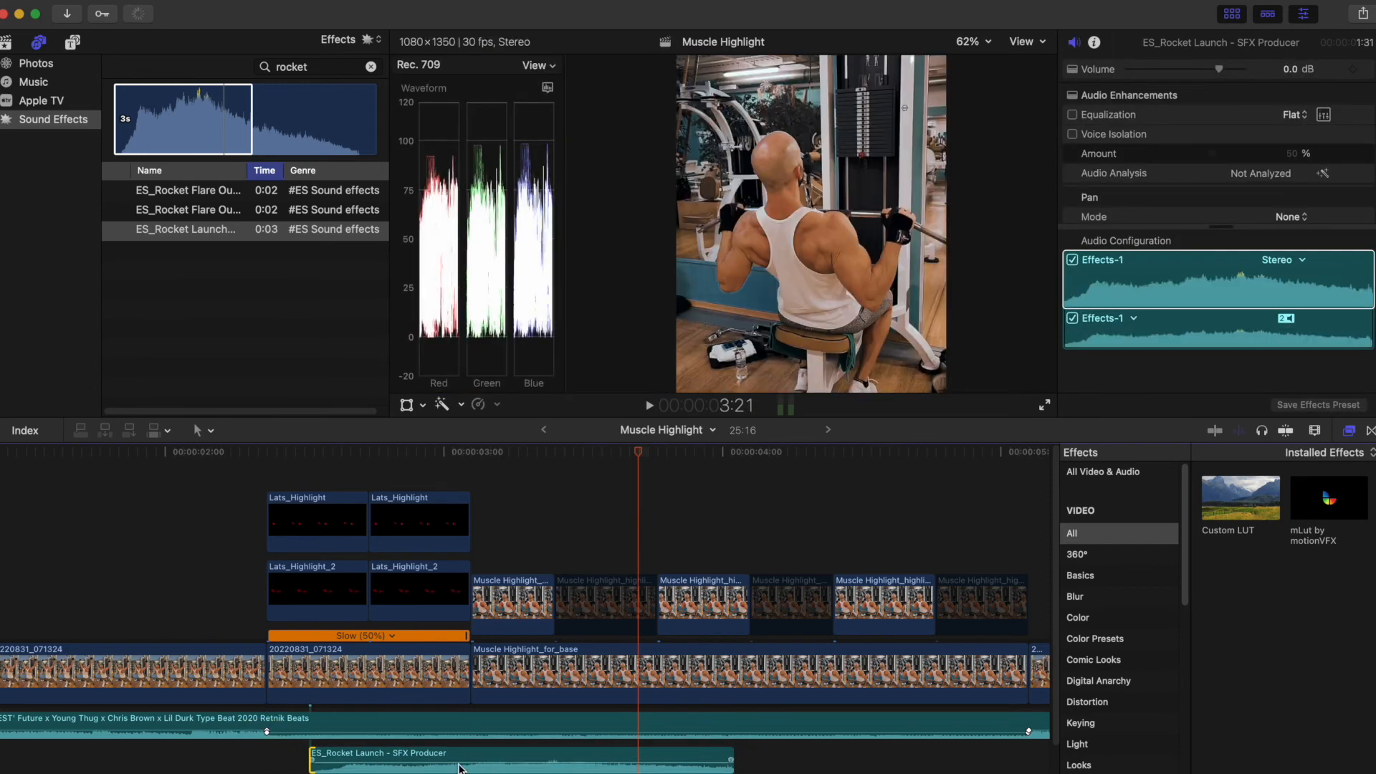
pyautogui.moveTo(458, 758); pyautogui.dragTo(416, 754)
pyautogui.moveTo(689, 756); pyautogui.dragTo(473, 753)
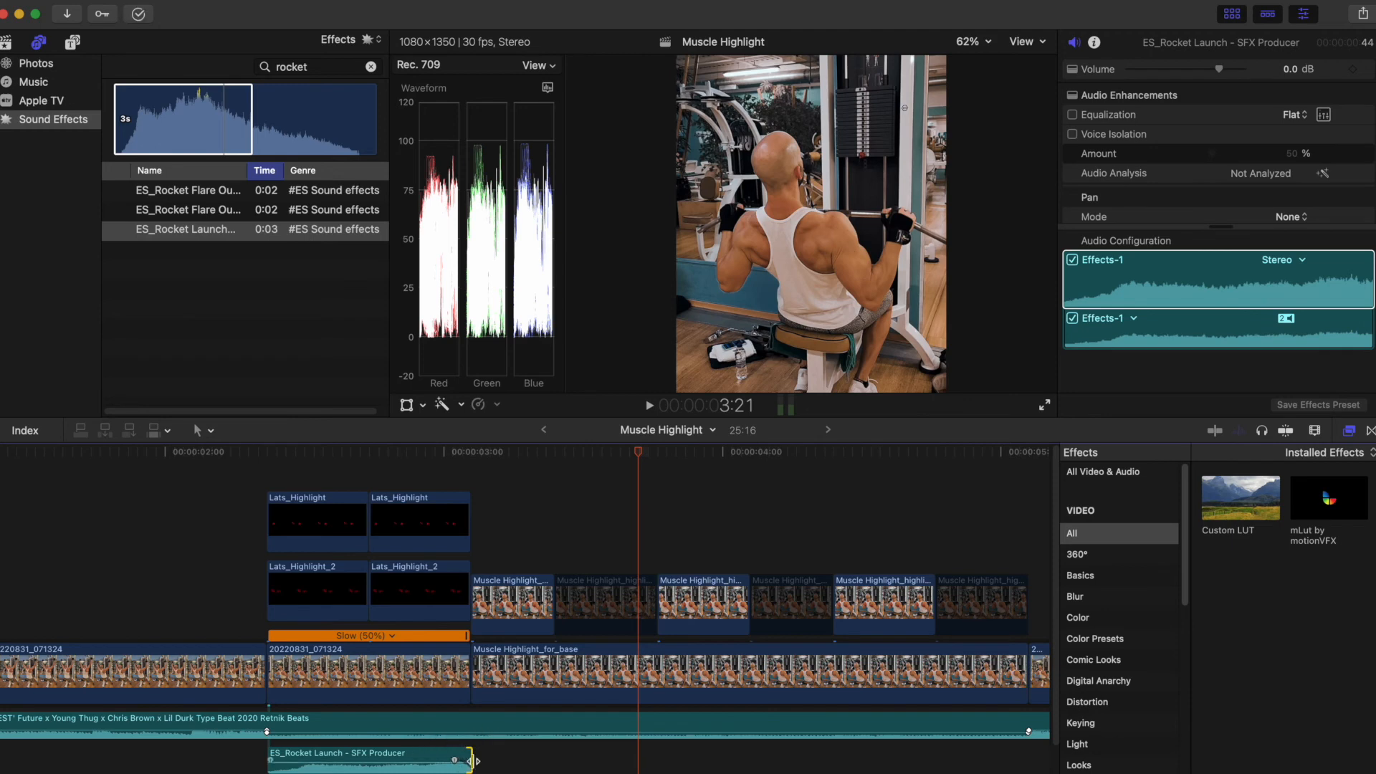
# Play the slow-motion section with the rocket launch sound into the freeze frame
pyautogui.click(222, 532)
pyautogui.press('space')
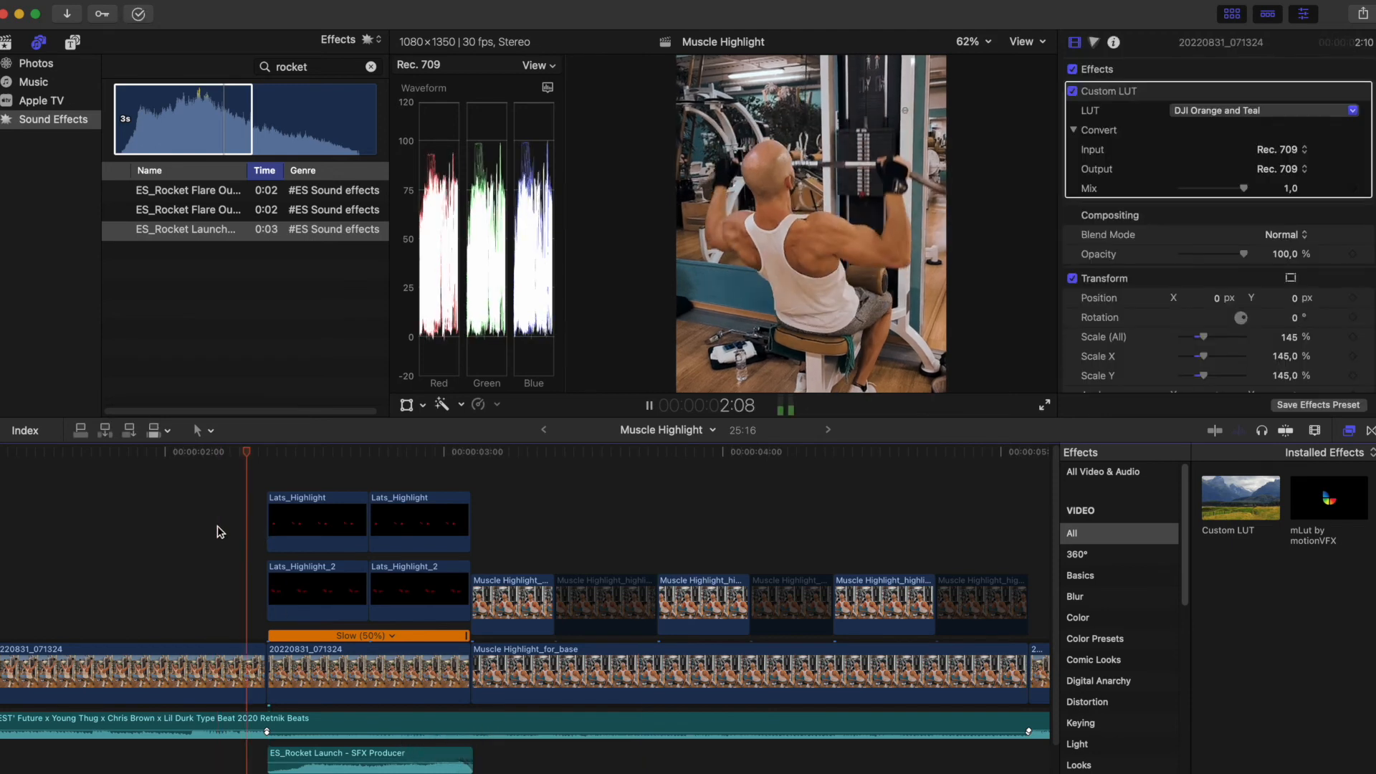
pyautogui.press('space')
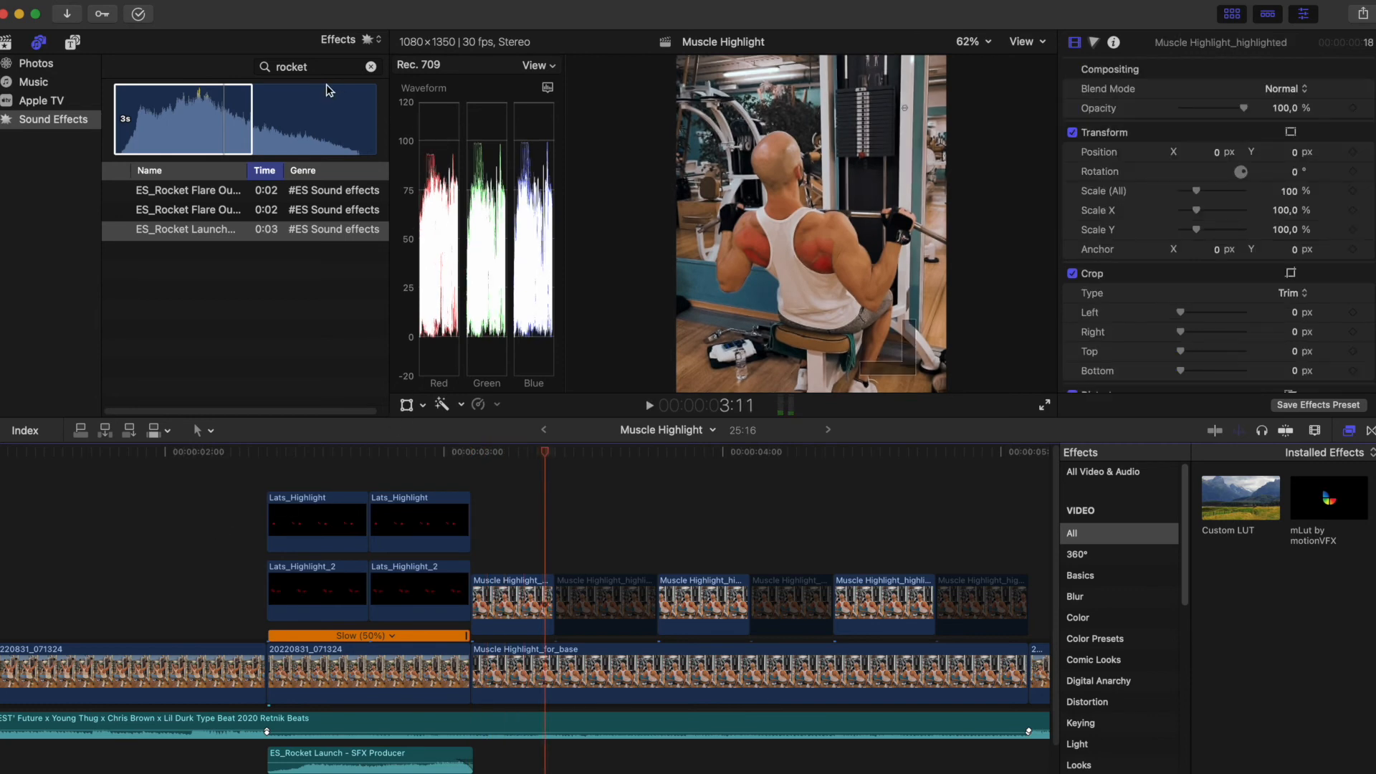
# Search the sound effects for "heavy" and place Heavy Drag below the music near the start of the freeze frame
pyautogui.click(330, 66)
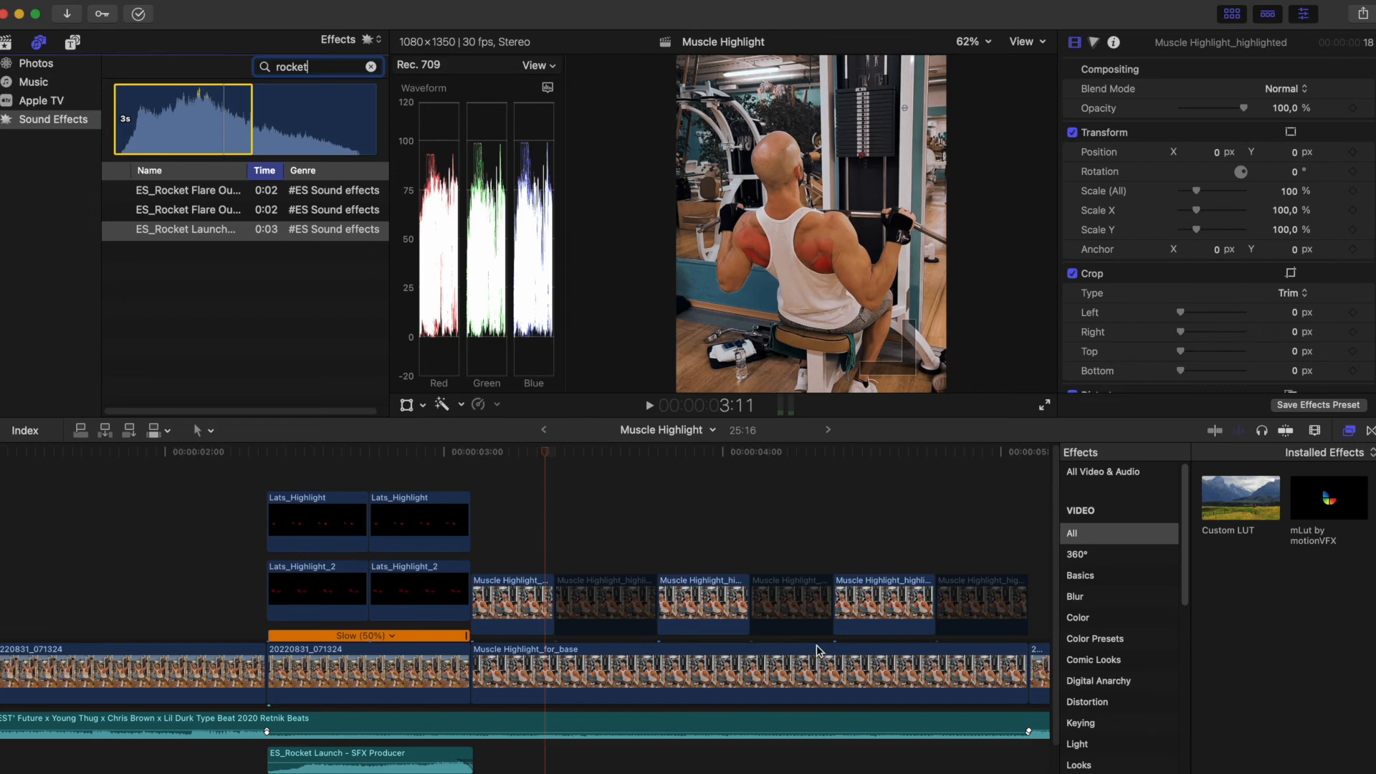
pyautogui.doubleClick(340, 71)
pyautogui.write('heavy')
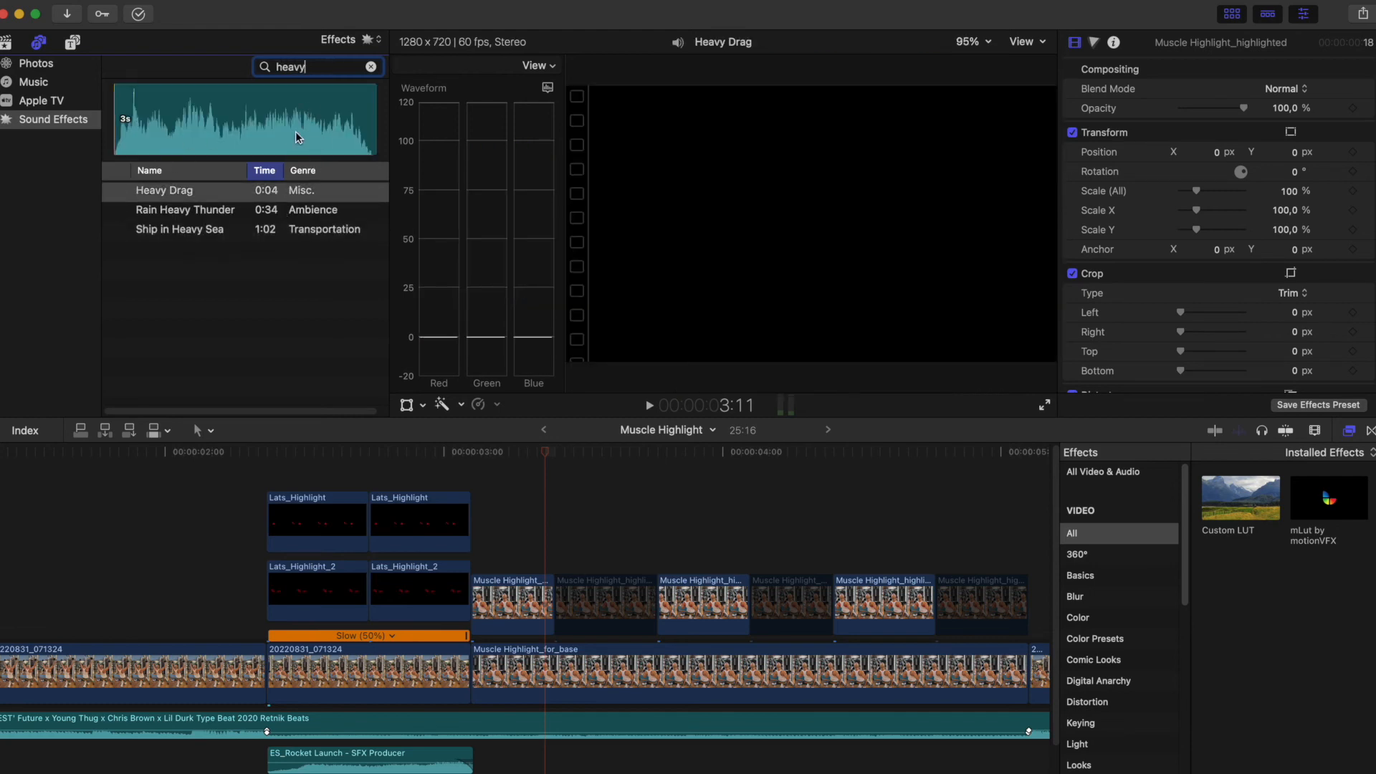
pyautogui.moveTo(271, 135); pyautogui.dragTo(477, 762)
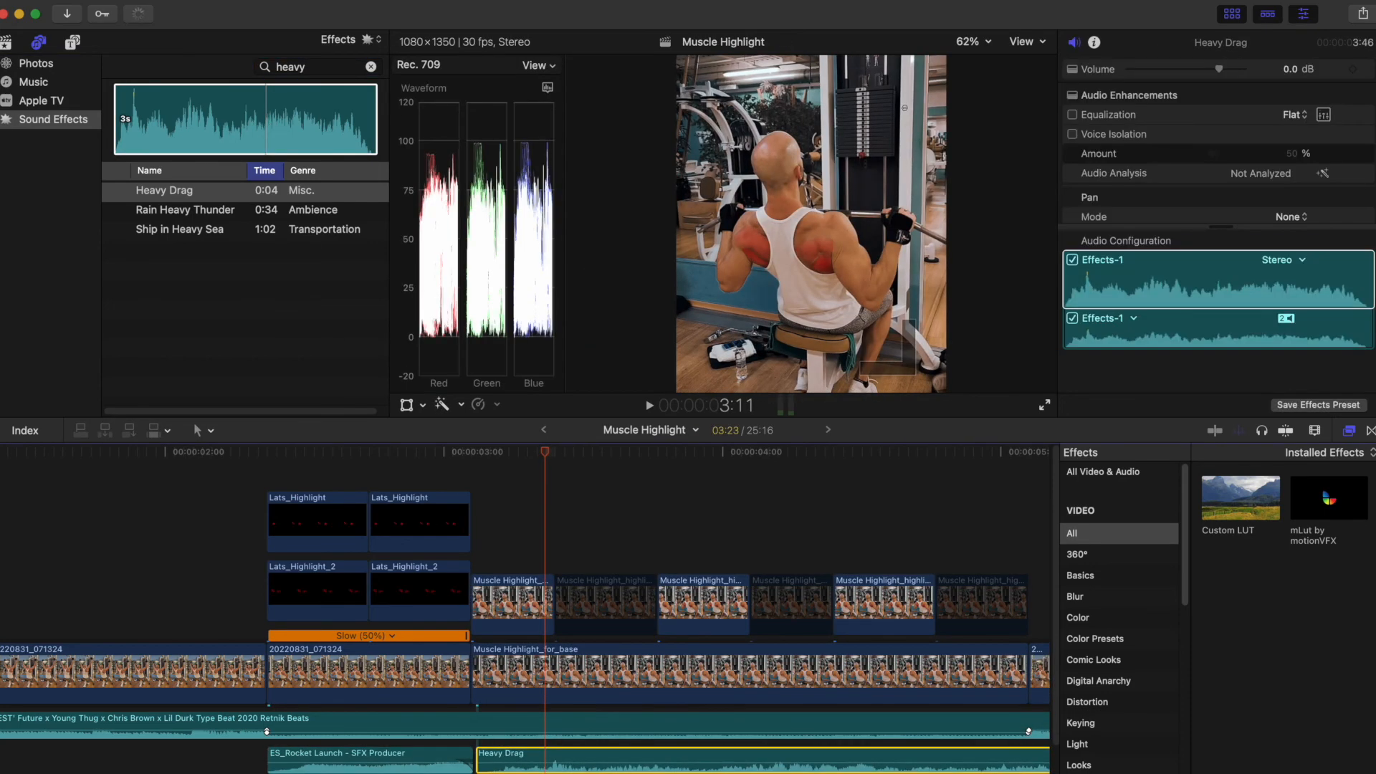
# Fit the Heavy Drag sound to the freeze frame, starting slightly before it and lasting about 2 seconds
pyautogui.hscroll(10, 661, 769)
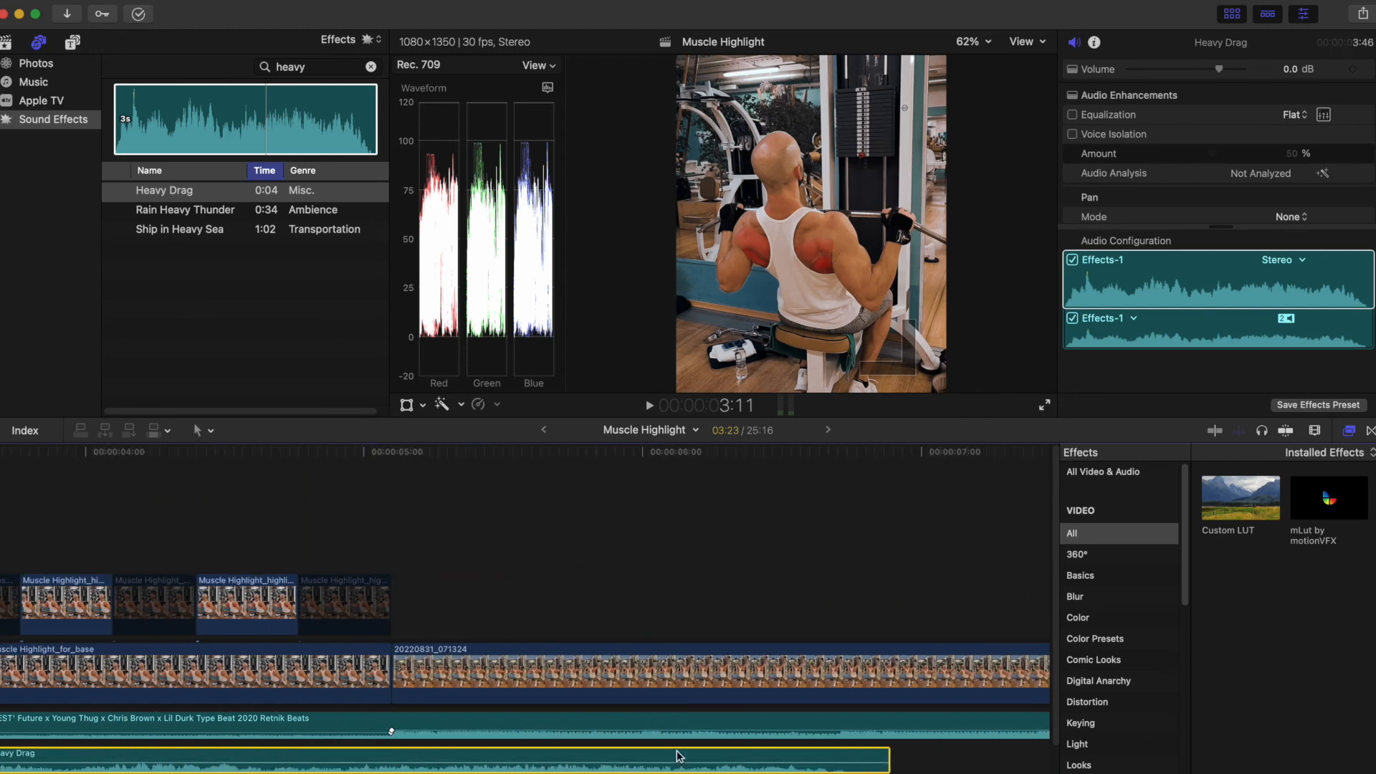
pyautogui.moveTo(885, 757); pyautogui.dragTo(392, 756)
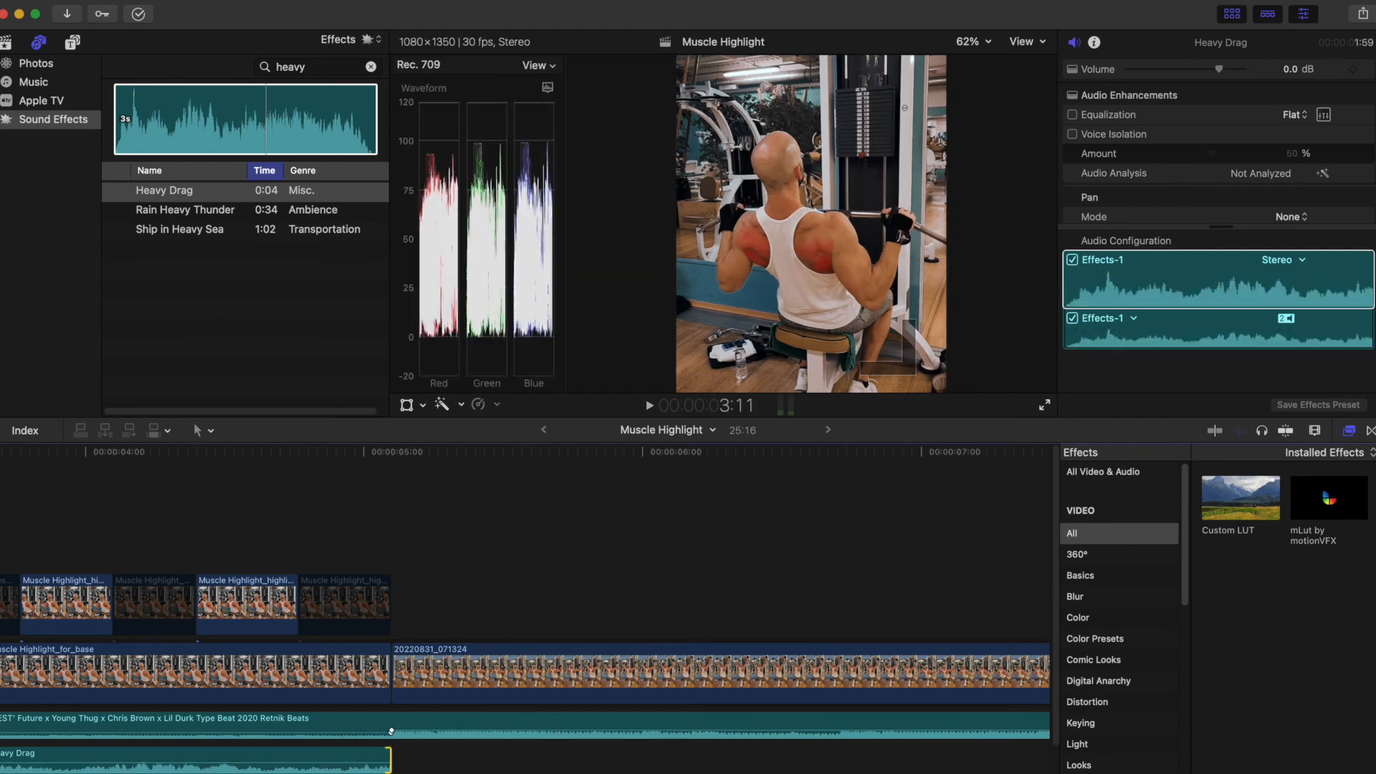
pyautogui.hscroll(-10, 523, 609)
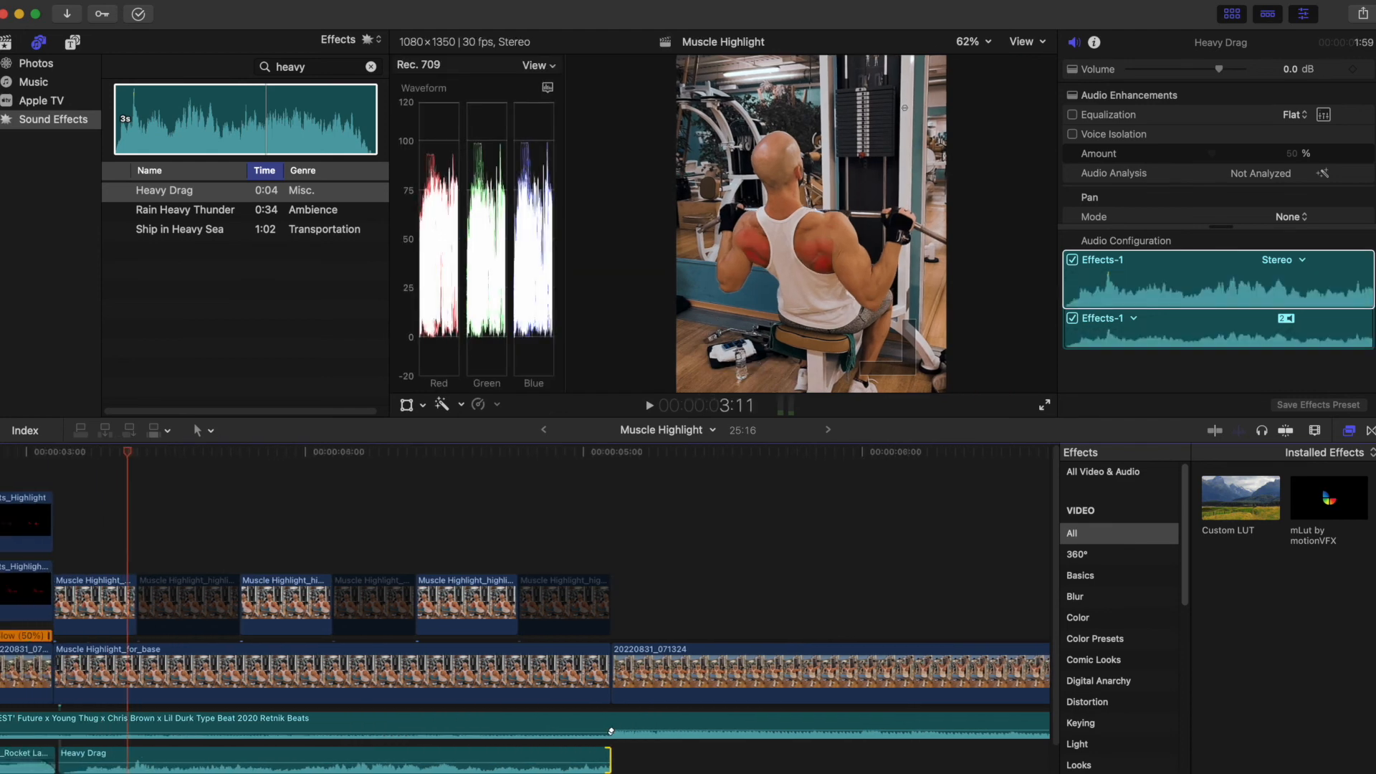
pyautogui.moveTo(279, 761); pyautogui.dragTo(274, 726)
pyautogui.moveTo(807, 723); pyautogui.dragTo(810, 724)
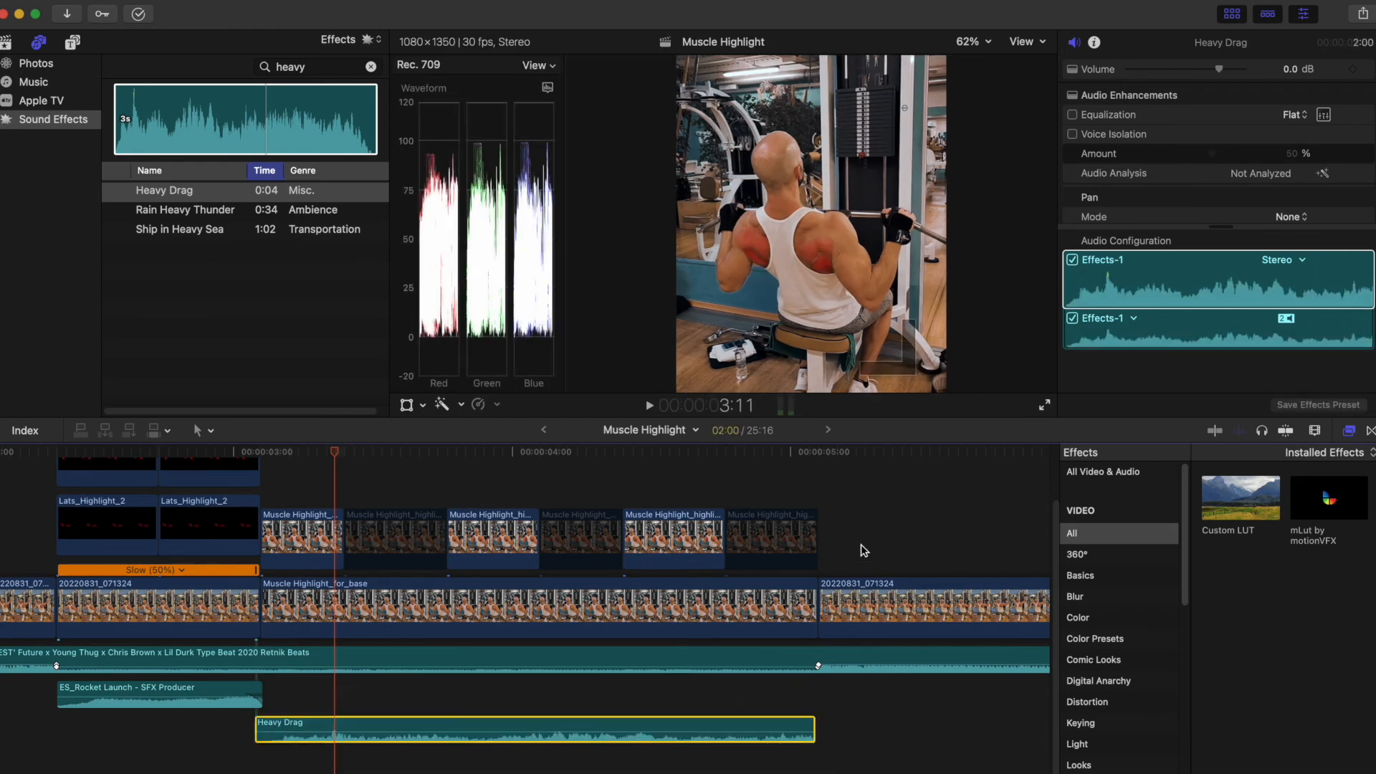
# Set the volume of the Heavy Drag sound to 5 dB
pyautogui.click(1290, 70)
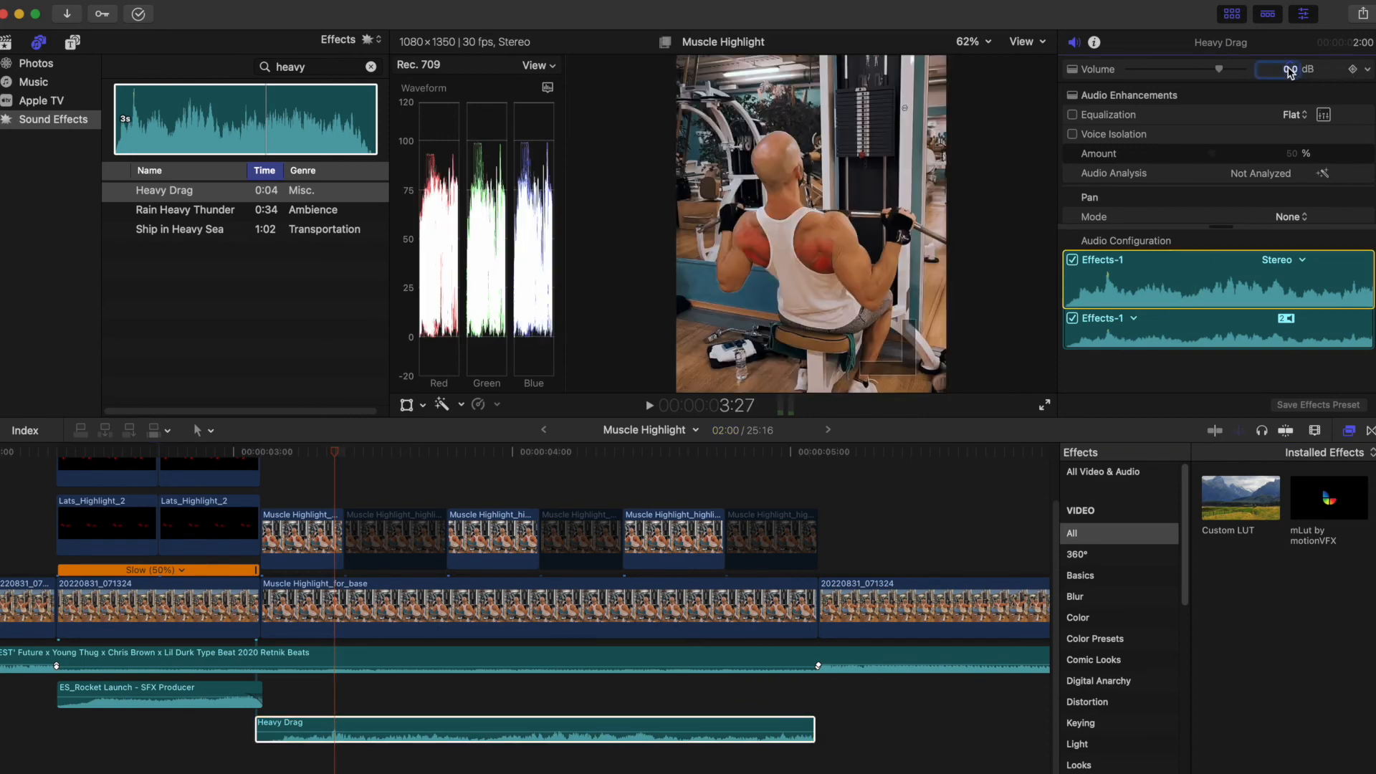
pyautogui.write('5')
pyautogui.press('Return')
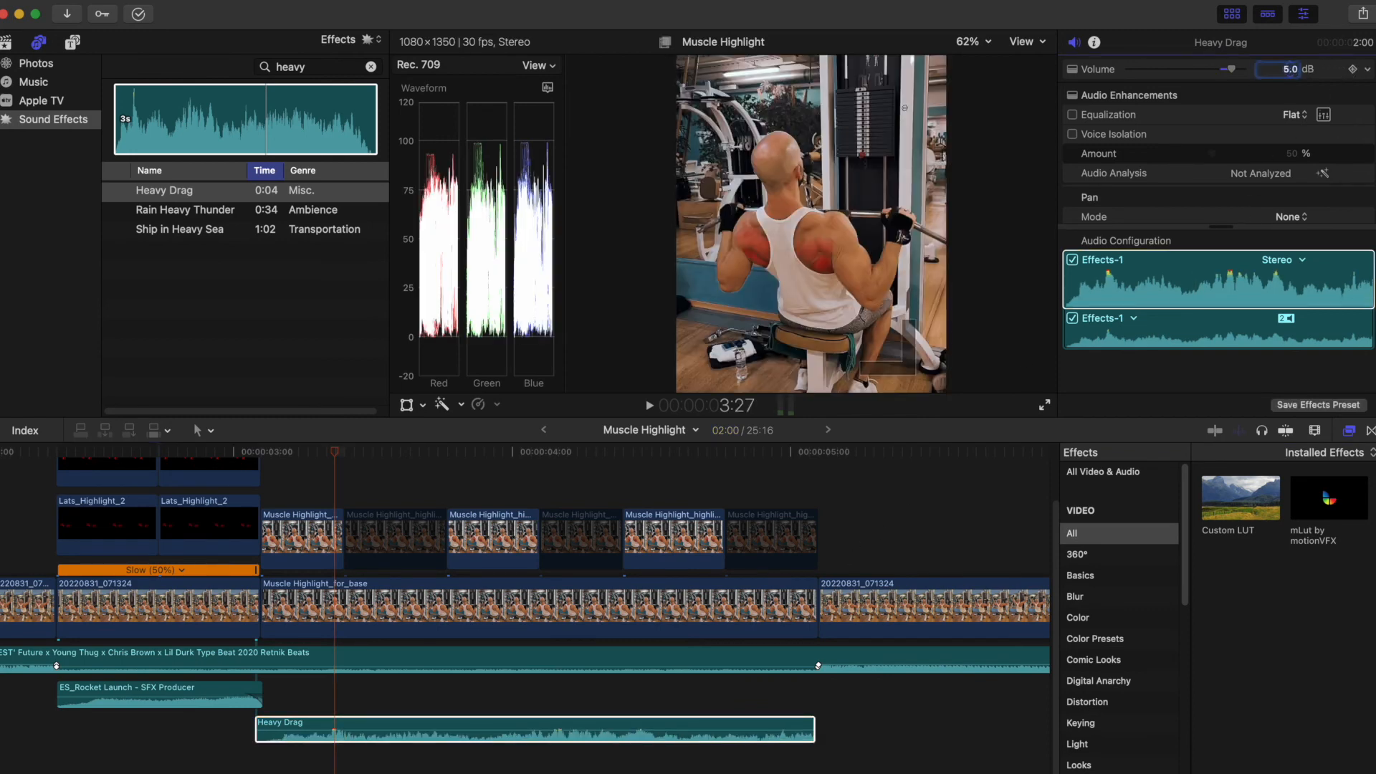
# Play the edit from the beginning past the freeze frame to check the music and both sound effects
pyautogui.click(1315, 432)
pyautogui.moveTo(1313, 467); pyautogui.dragTo(1295, 467)
pyautogui.press('Escape')
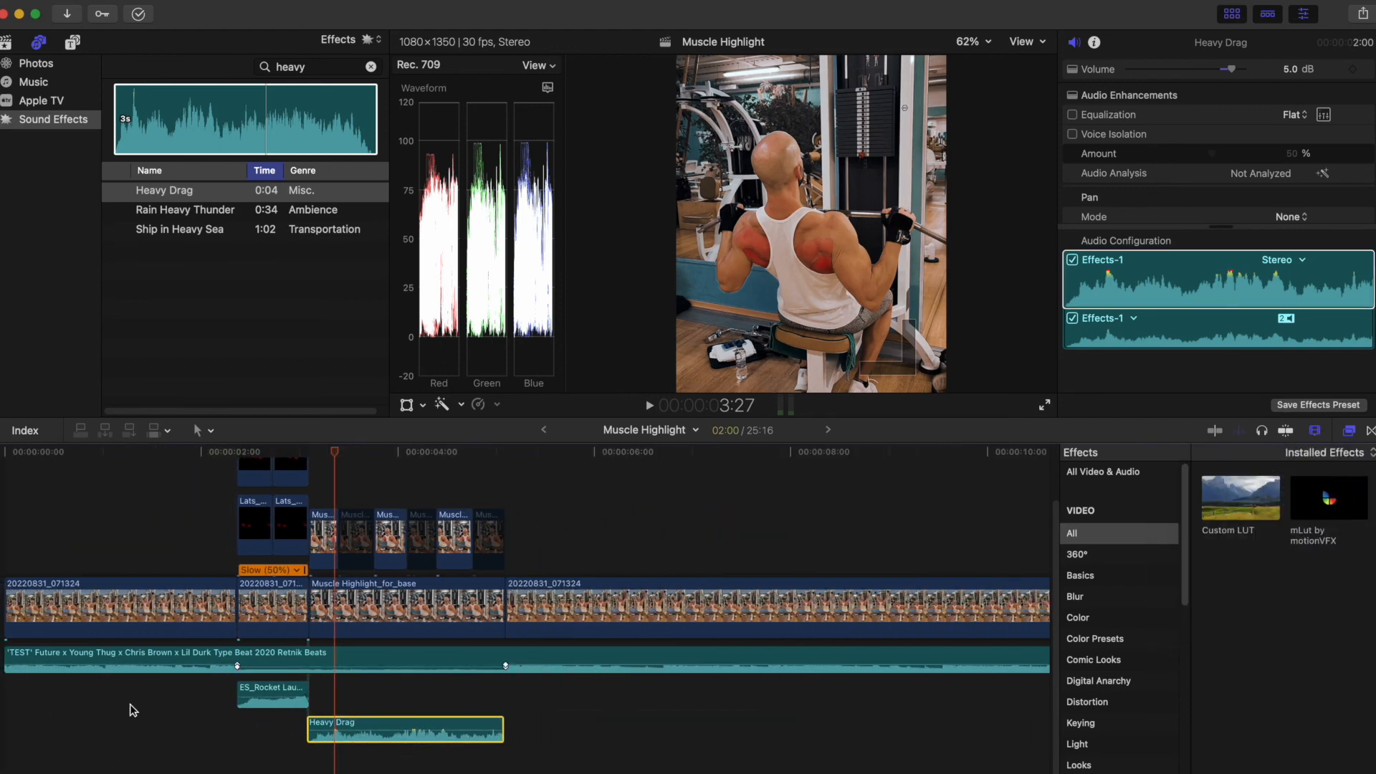
pyautogui.click(8, 550)
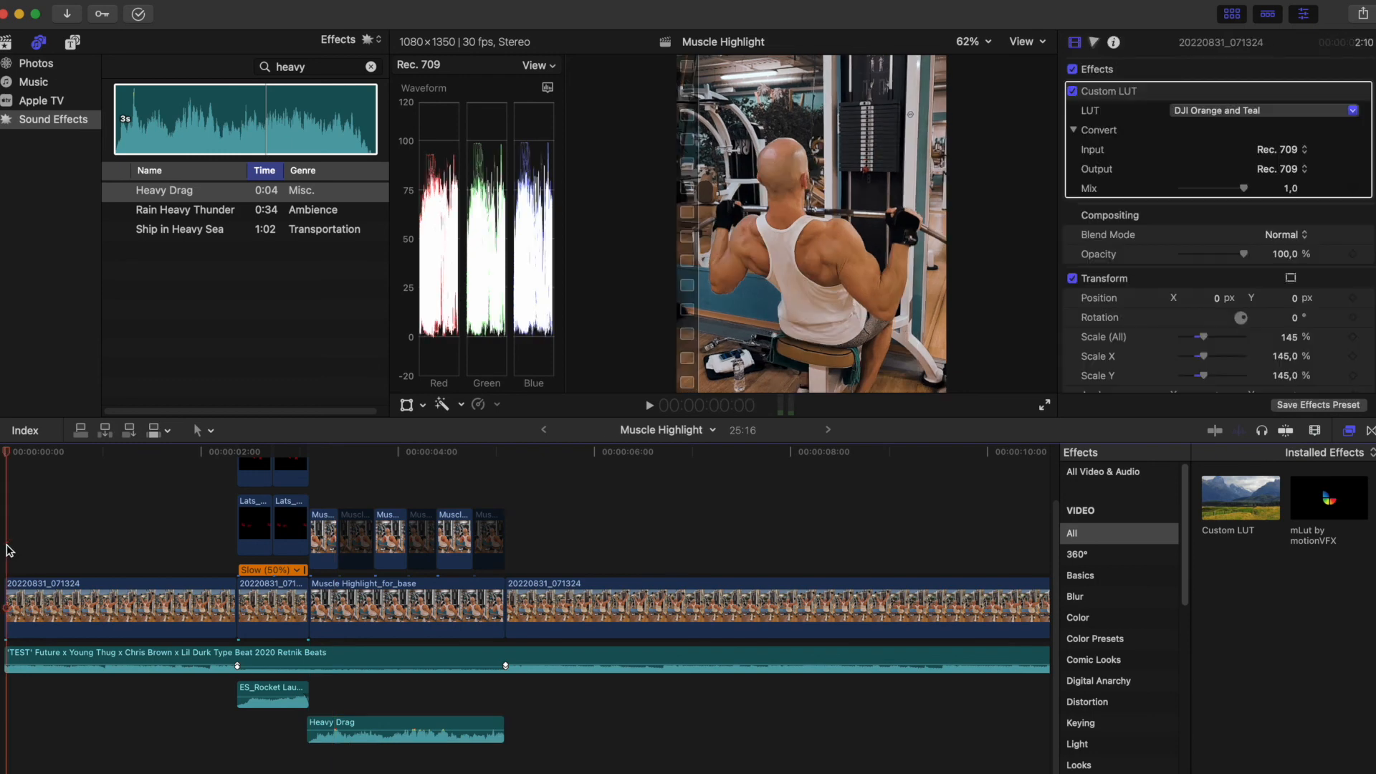
pyautogui.press('space')
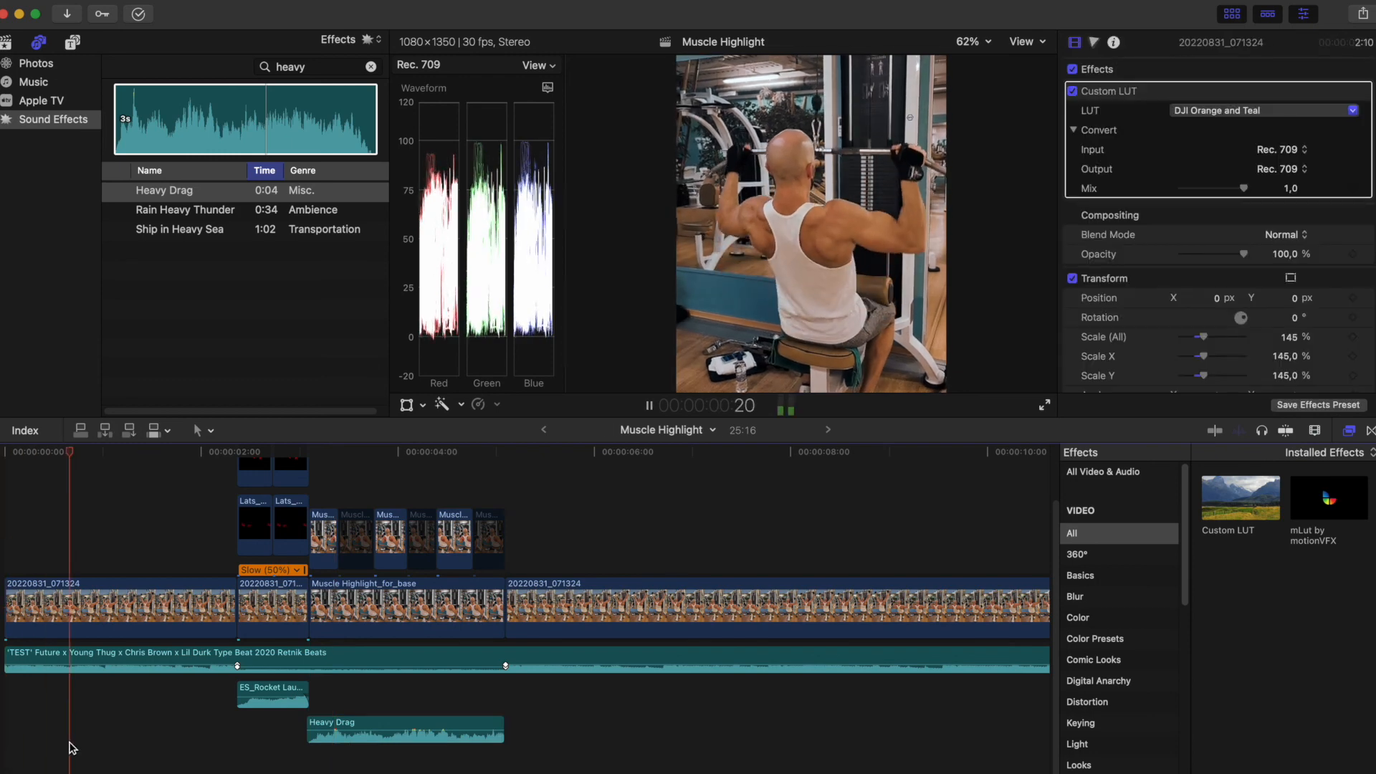
pyautogui.press('XF86AudioLowerVolume')
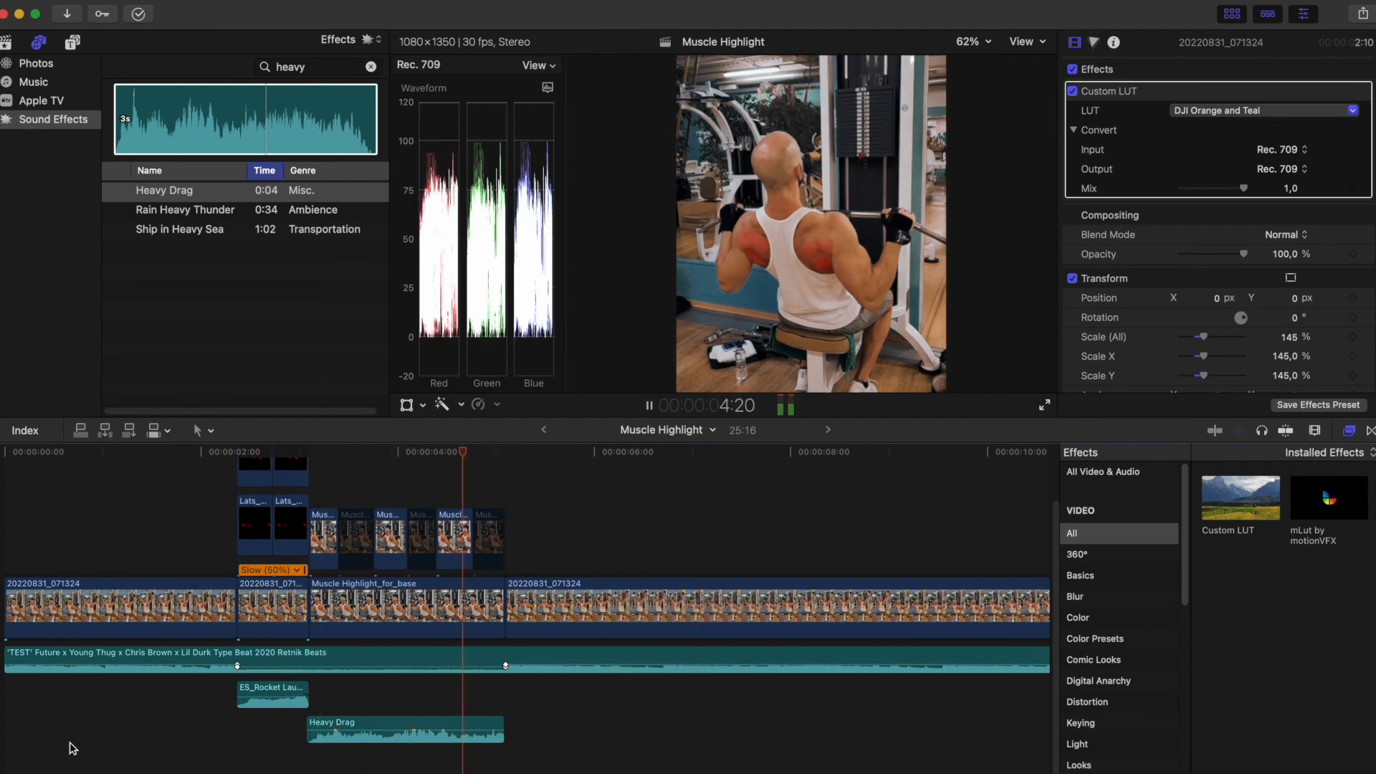
pyautogui.press('space')
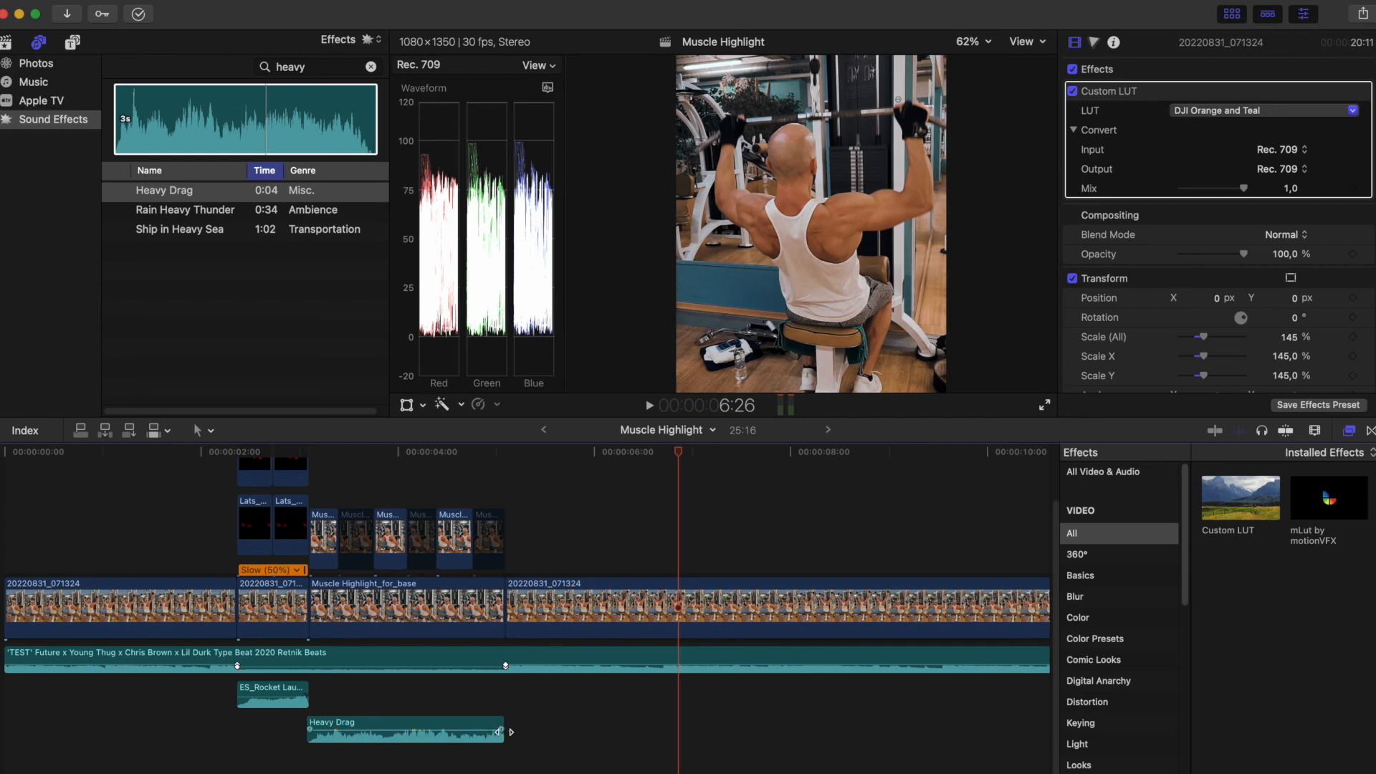
# Adjust the fade-out at the end of the Heavy Drag sound and replay the edit from near the start
pyautogui.moveTo(501, 731); pyautogui.dragTo(488, 731)
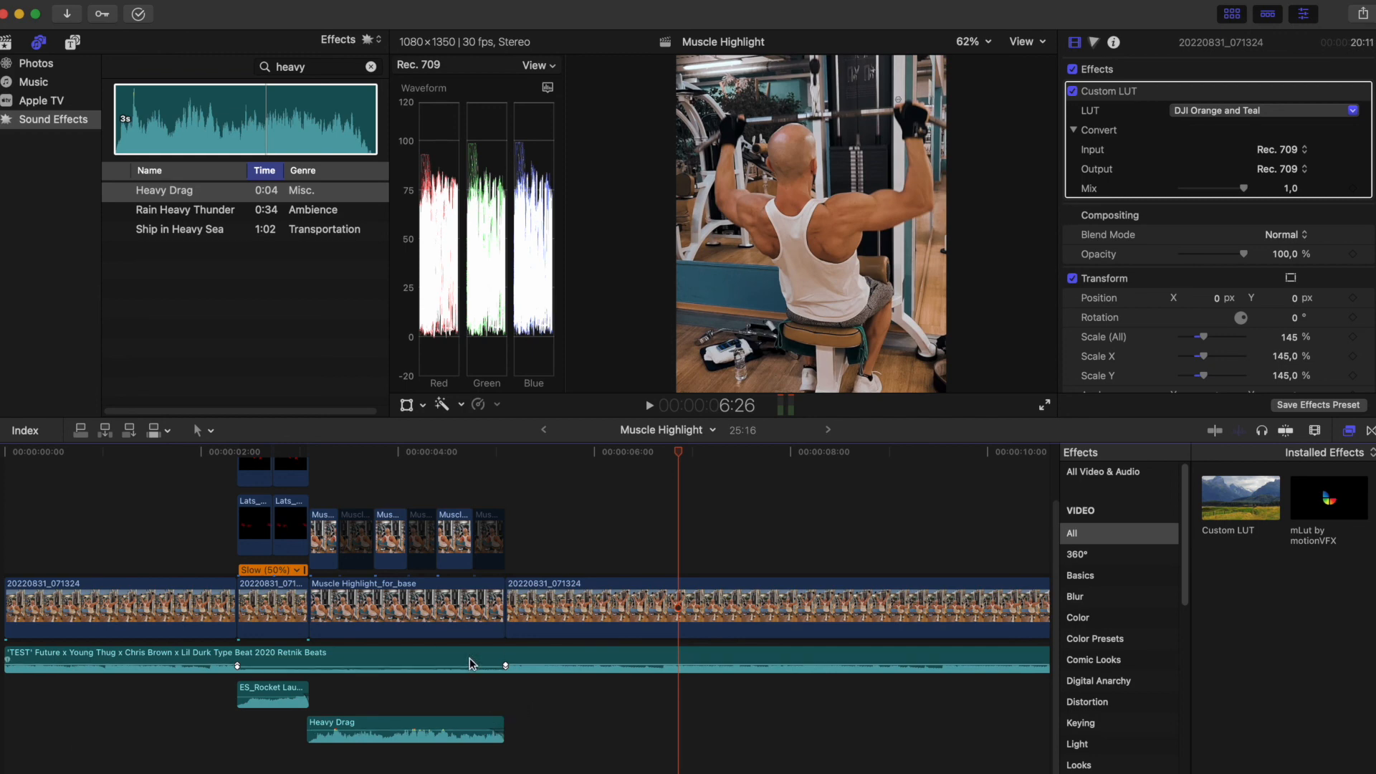
pyautogui.click(13, 530)
pyautogui.press('space')
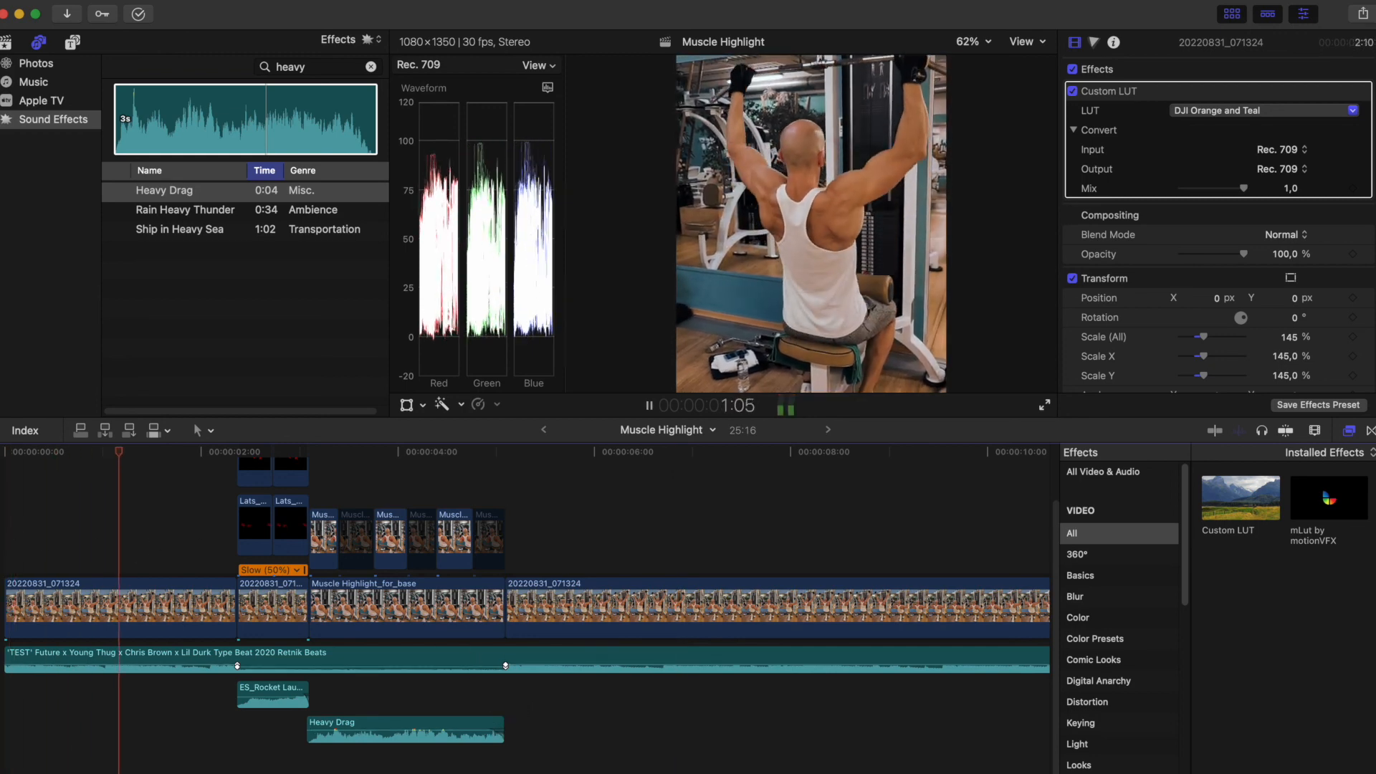